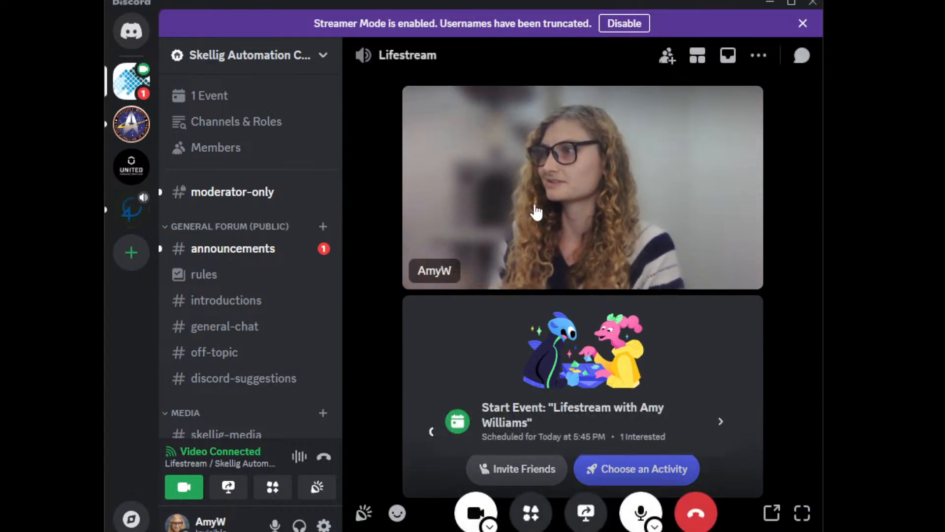
{"action": "left_click", "coordinate": [536, 211]}
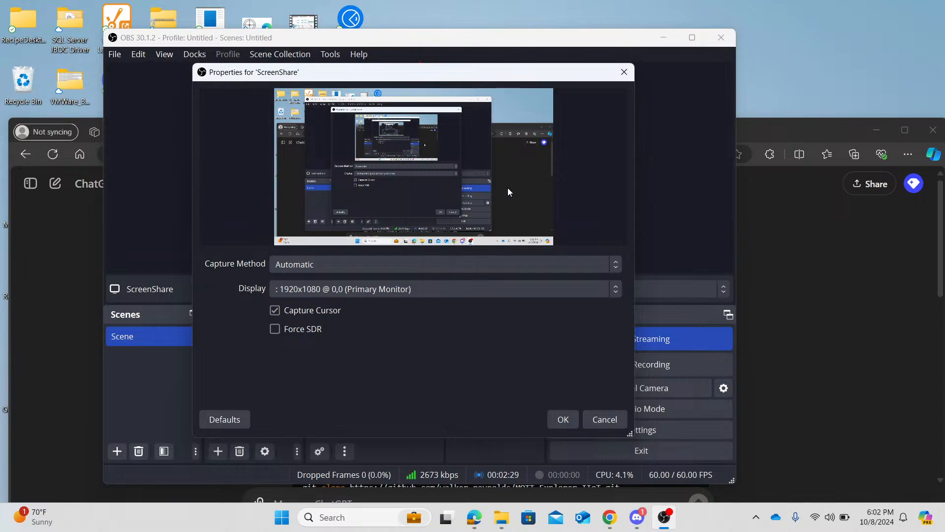
- Move the OBS main window off this screen and accept the ScreenShare source properties with the 1920x1080 primary monitor as display
{"action": "left_click_drag", "start_coordinate": [563, 38], "coordinate": [0, 148]}
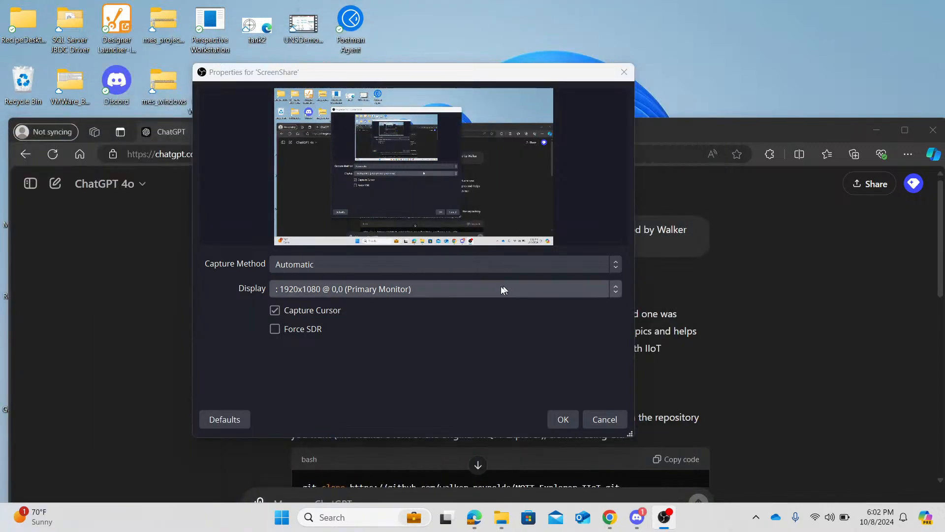
{"action": "left_click", "coordinate": [515, 194]}
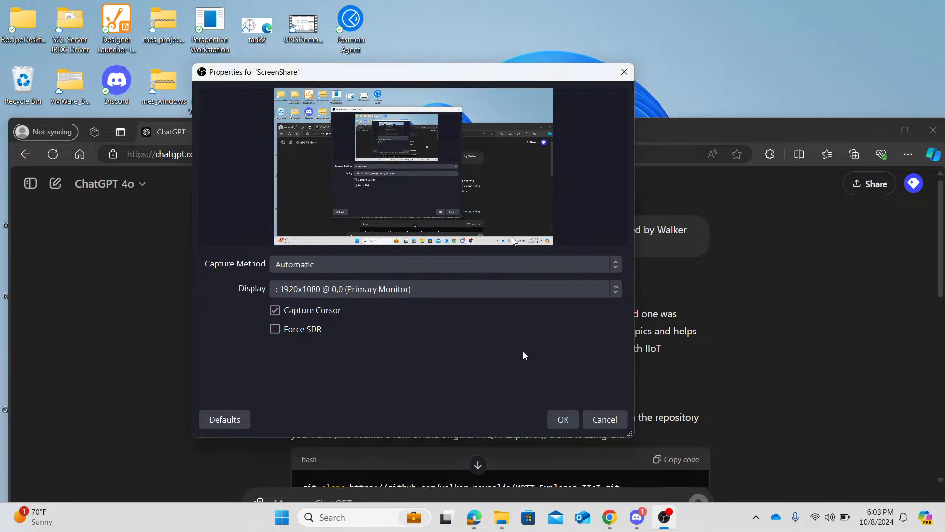
{"action": "left_click", "coordinate": [360, 265]}
{"action": "left_click", "coordinate": [359, 267]}
{"action": "left_click", "coordinate": [350, 292]}
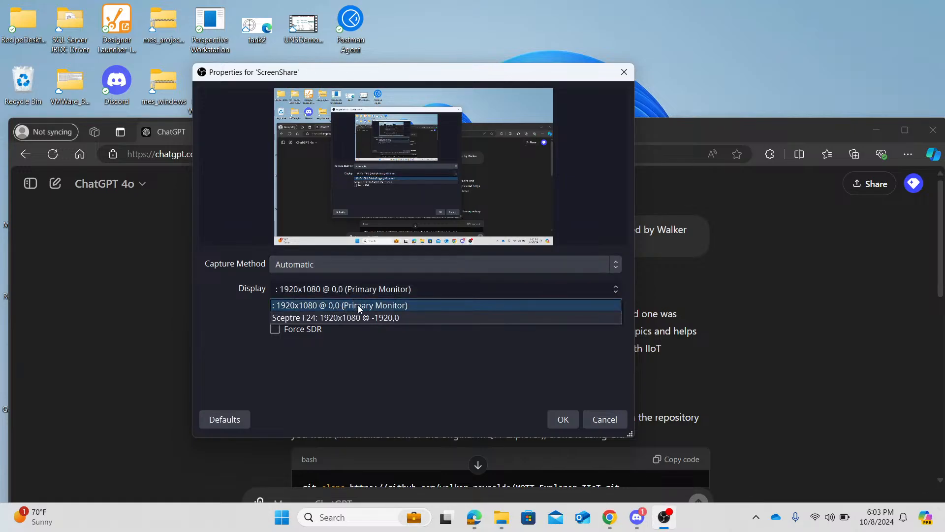
{"action": "left_click", "coordinate": [371, 317]}
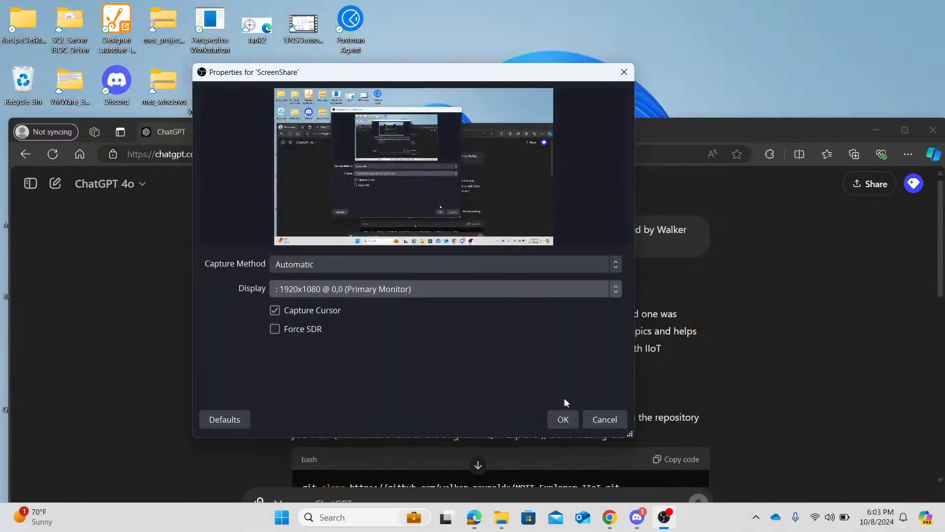
{"action": "left_click", "coordinate": [563, 418]}
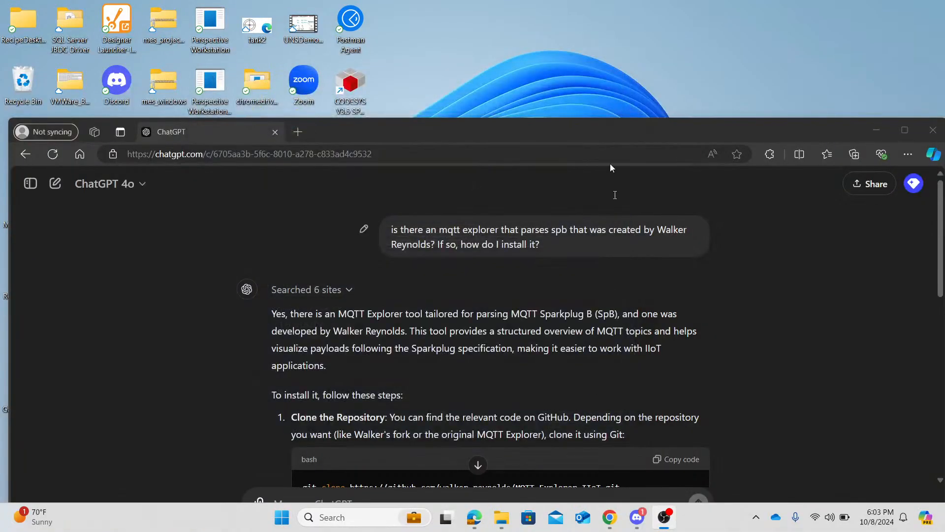
- Maximize the browser window with the ChatGPT conversation and read through its MQTT Explorer installation instructions
{"action": "left_click_drag", "start_coordinate": [407, 136], "coordinate": [388, 14]}
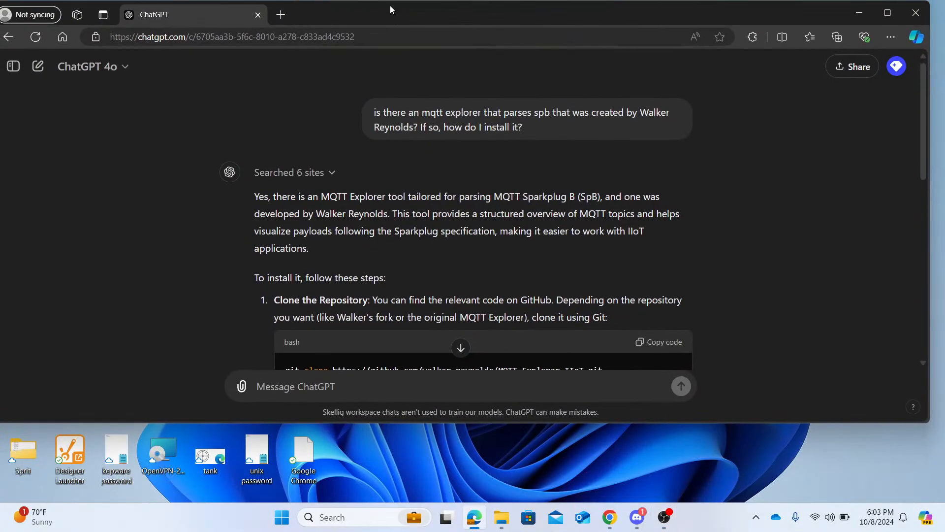
{"action": "left_click", "coordinate": [891, 14]}
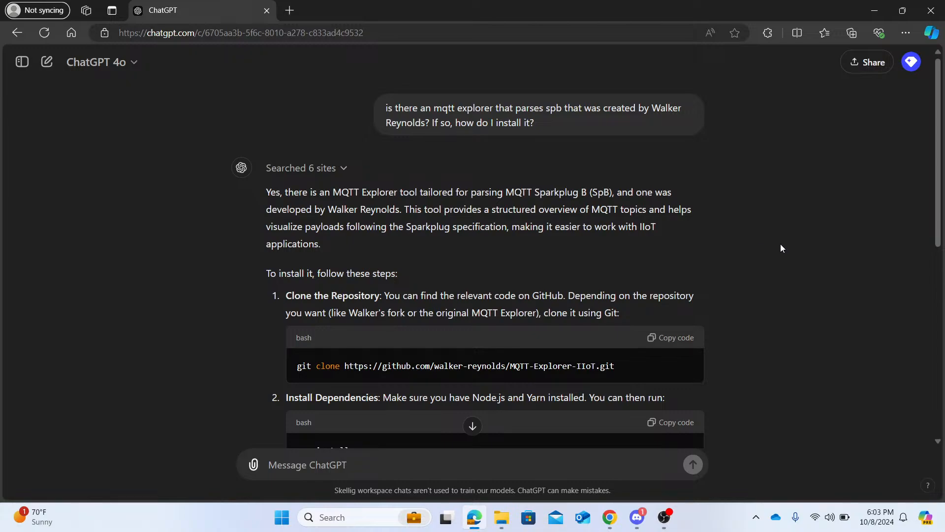
{"action": "scroll", "coordinate": [781, 248], "scroll_direction": "down", "scroll_amount": 4}
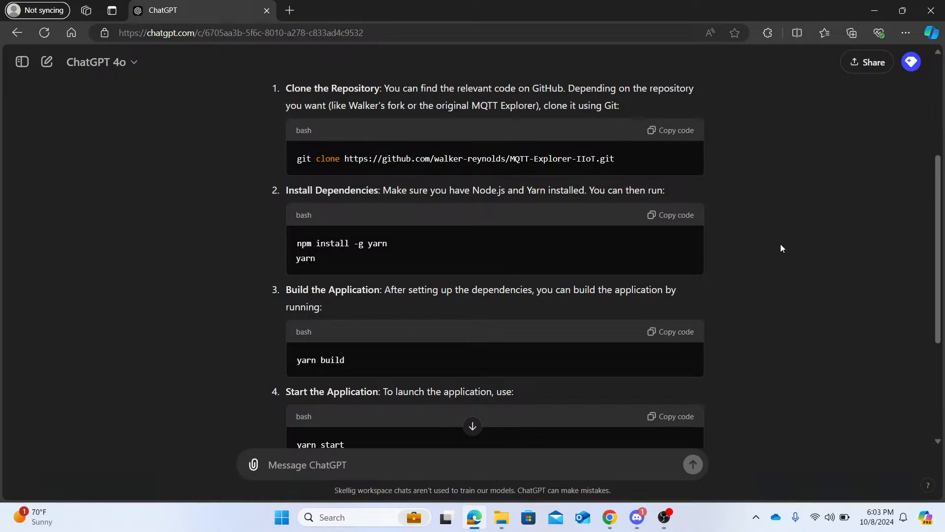
{"action": "scroll", "coordinate": [781, 245], "scroll_direction": "up", "scroll_amount": 2}
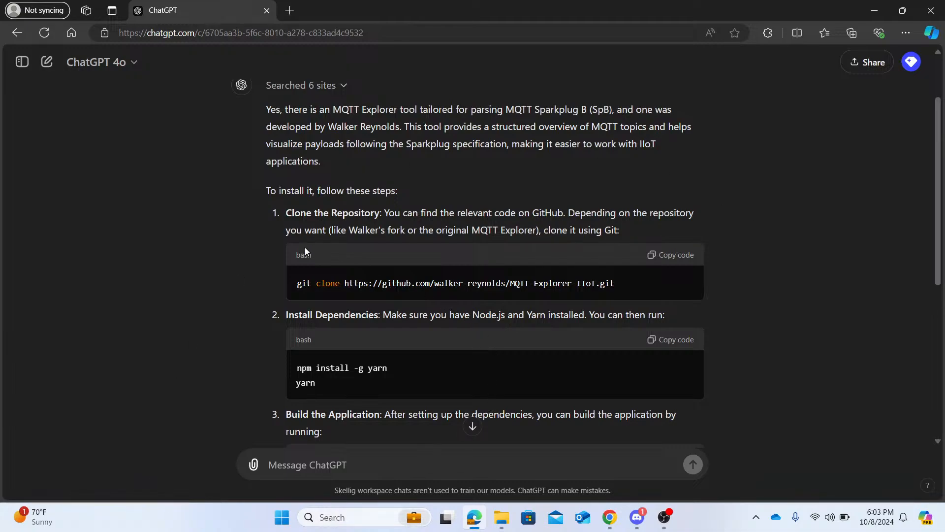
{"action": "scroll", "coordinate": [305, 249], "scroll_direction": "down", "scroll_amount": 2}
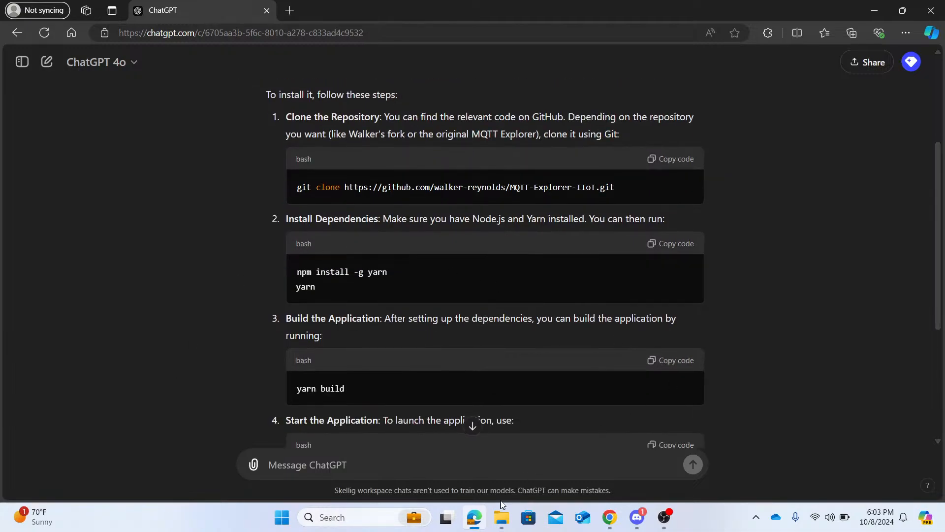
- Switch to File Explorer showing the MQTT-Explorer-IIoT folder and place its window so the file list is clear of the webcam view
{"action": "left_click", "coordinate": [500, 523]}
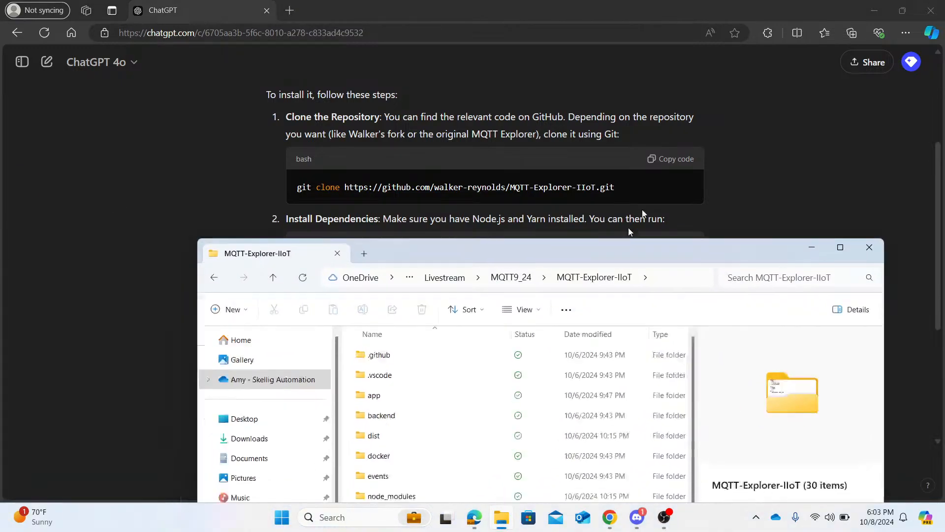
{"action": "left_click_drag", "start_coordinate": [619, 247], "coordinate": [736, 277]}
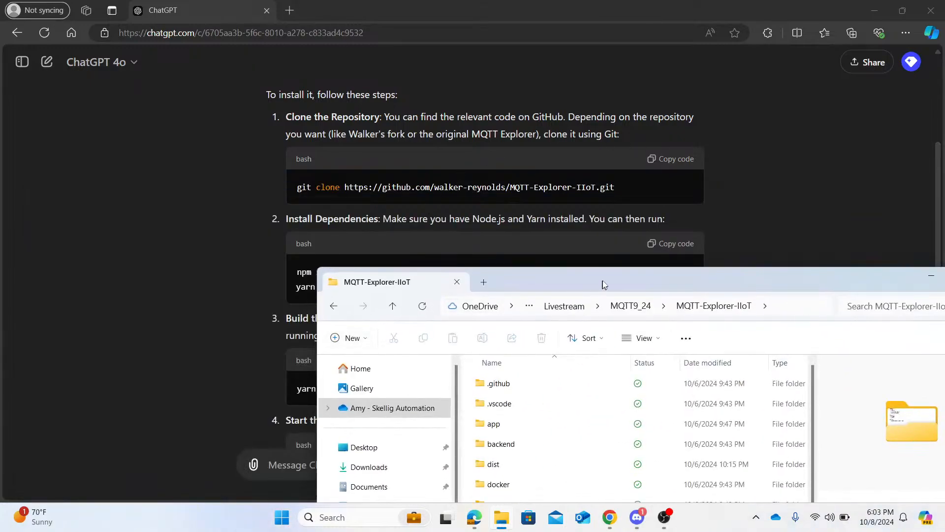
{"action": "left_click_drag", "start_coordinate": [602, 279], "coordinate": [572, 71]}
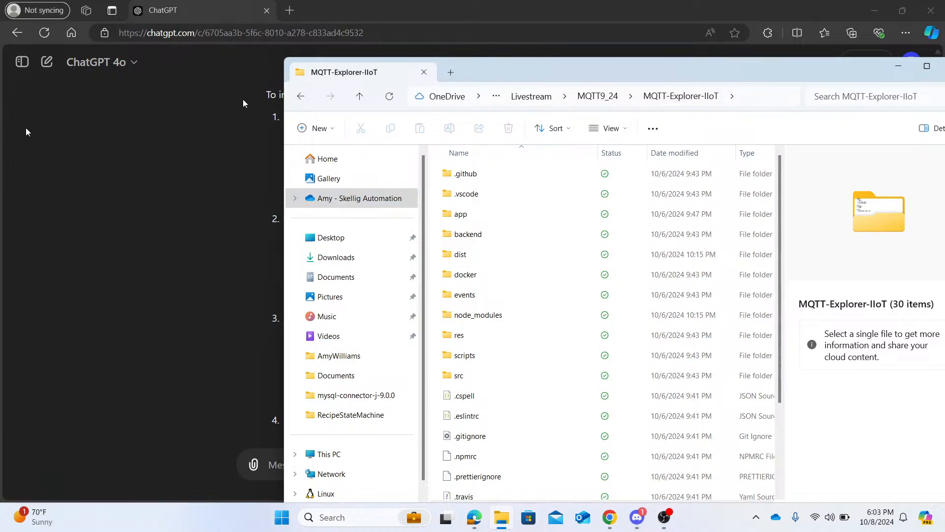
{"action": "left_click_drag", "start_coordinate": [737, 66], "coordinate": [645, 60]}
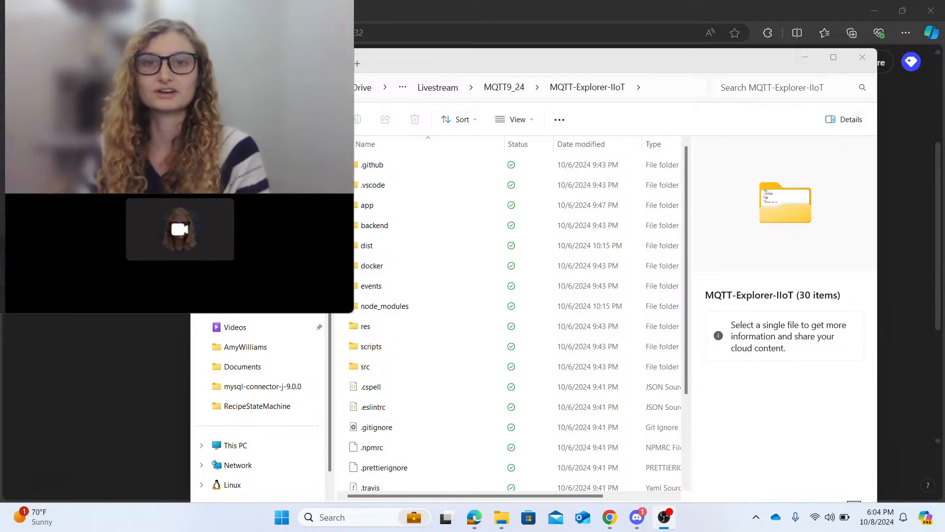
{"action": "left_click_drag", "start_coordinate": [415, 63], "coordinate": [497, 75]}
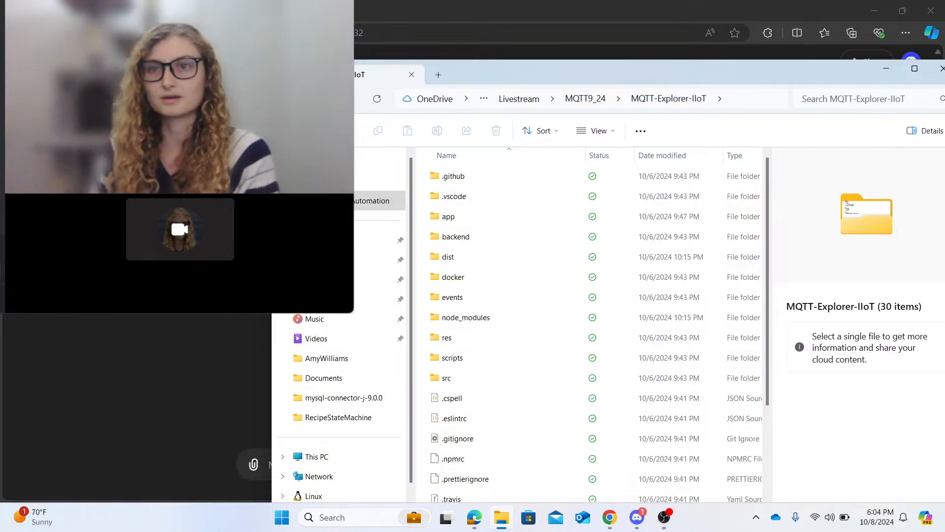
- Restore the ChatGPT browser window to a smaller size and shift it so it sits partly beside the MQTT-Explorer-IIoT folder window
{"action": "key", "text": "alt+Tab"}
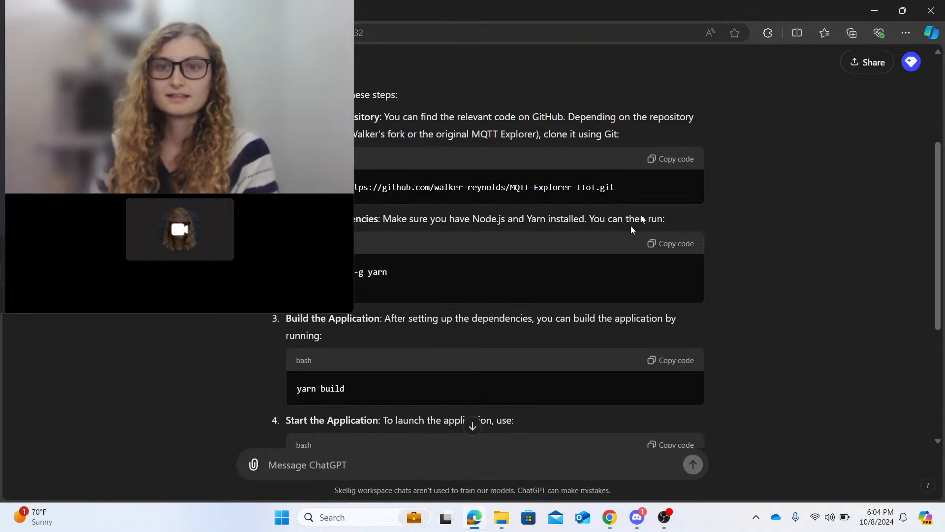
{"action": "left_click_drag", "start_coordinate": [747, 1], "coordinate": [572, 81]}
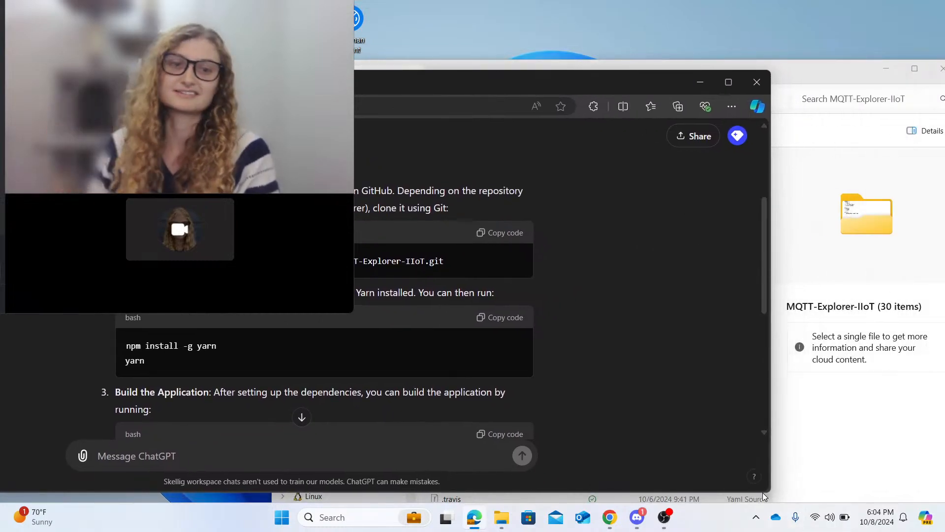
{"action": "left_click_drag", "start_coordinate": [720, 476], "coordinate": [609, 403]}
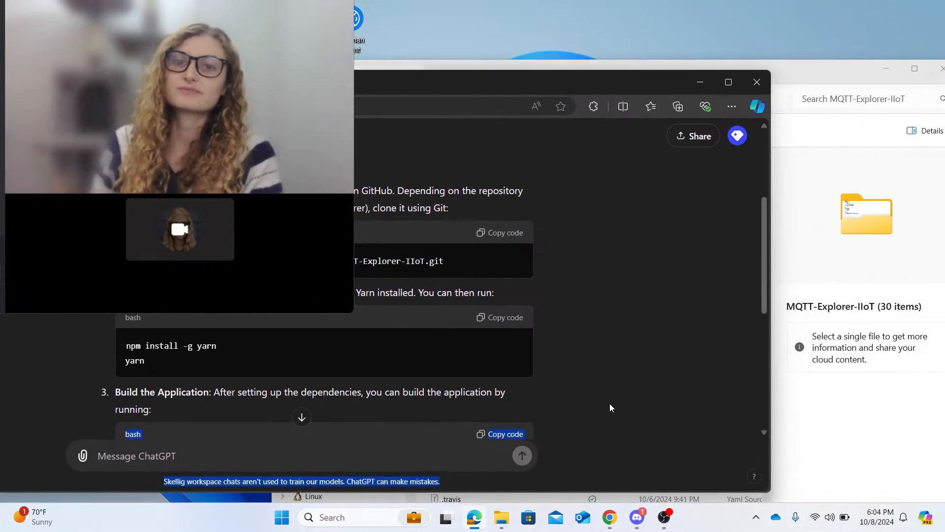
{"action": "left_click_drag", "start_coordinate": [599, 90], "coordinate": [514, 65]}
{"action": "left_click", "coordinate": [696, 66]}
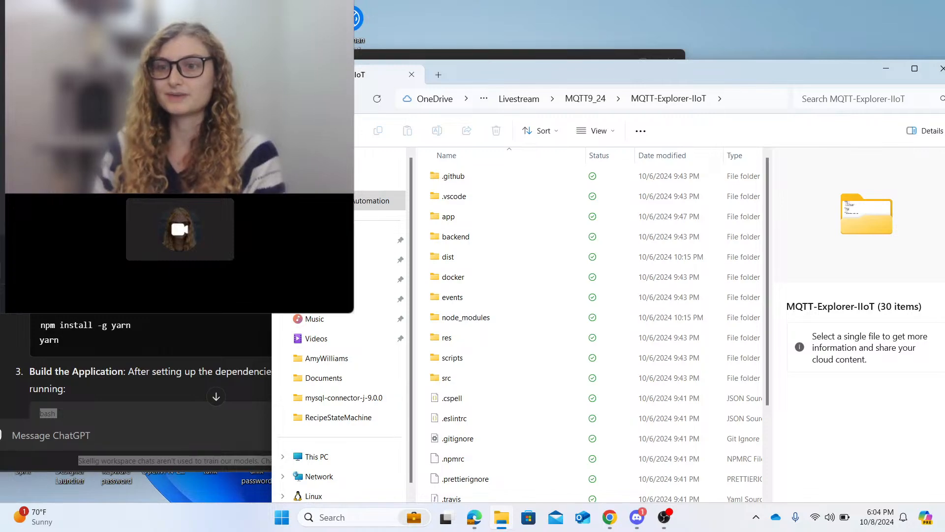
{"action": "left_click", "coordinate": [188, 389]}
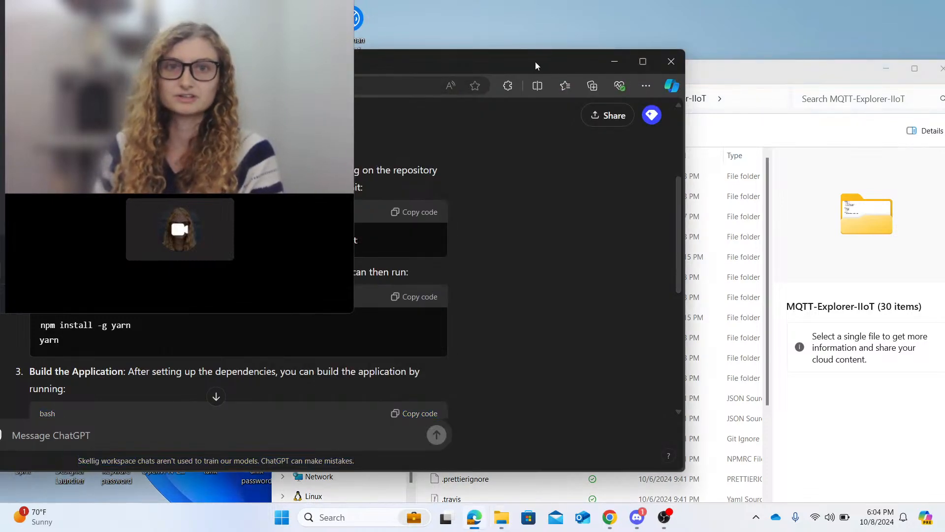
- Copy the full path of the MQTT-Explorer-IIoT folder, then open Command Prompt and move its window clear of the webcam view
{"action": "left_click", "coordinate": [767, 72]}
{"action": "left_click", "coordinate": [757, 99]}
{"action": "key", "text": "ctrl+c"}
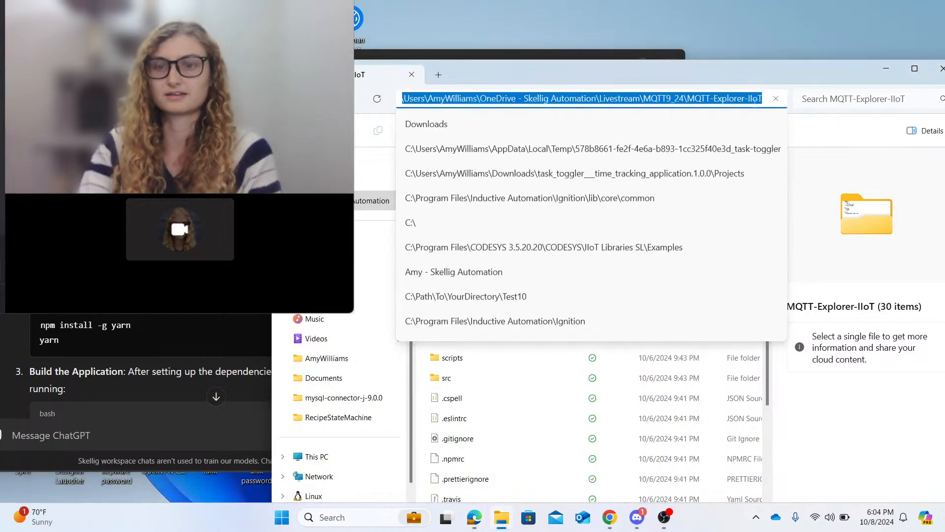
{"action": "left_click", "coordinate": [369, 517]}
{"action": "type", "text": "comm"}
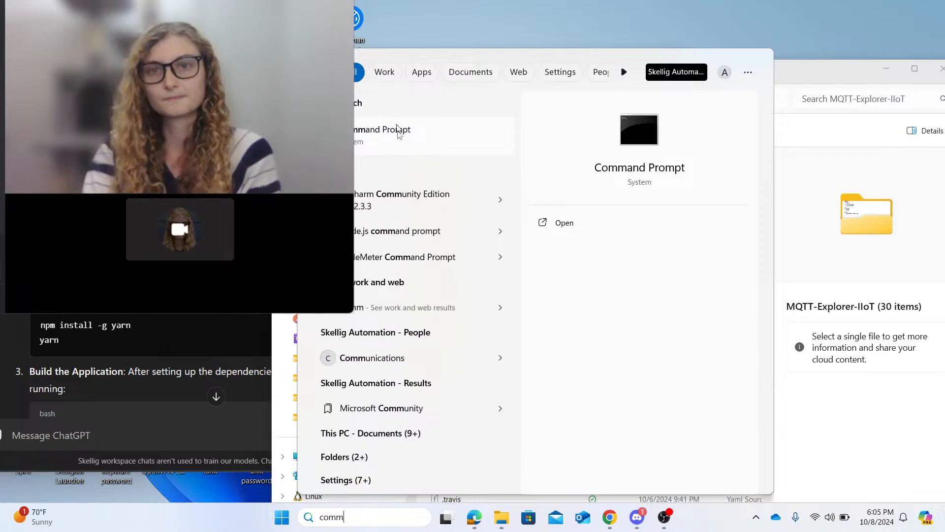
{"action": "left_click", "coordinate": [400, 136]}
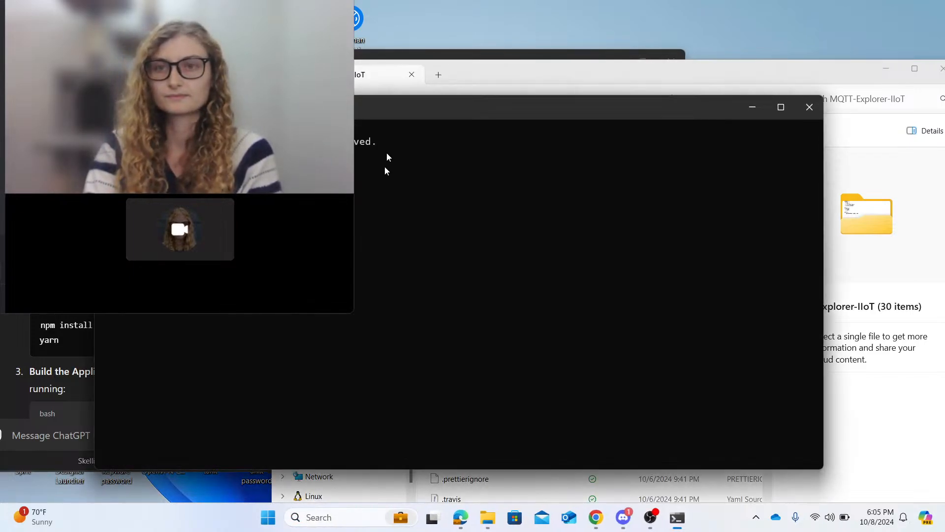
{"action": "left_click_drag", "start_coordinate": [382, 105], "coordinate": [649, 148]}
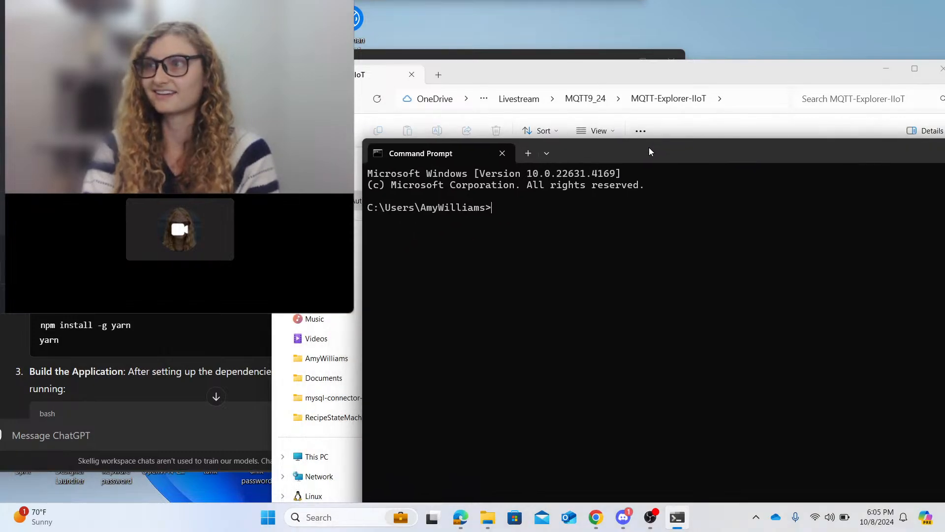
- Change the Command Prompt's working directory to the copied MQTT-Explorer-IIoT folder path with cd
{"action": "type", "text": "cd"}
{"action": "key", "text": "ctrl+v"}
{"action": "key", "text": "Return"}
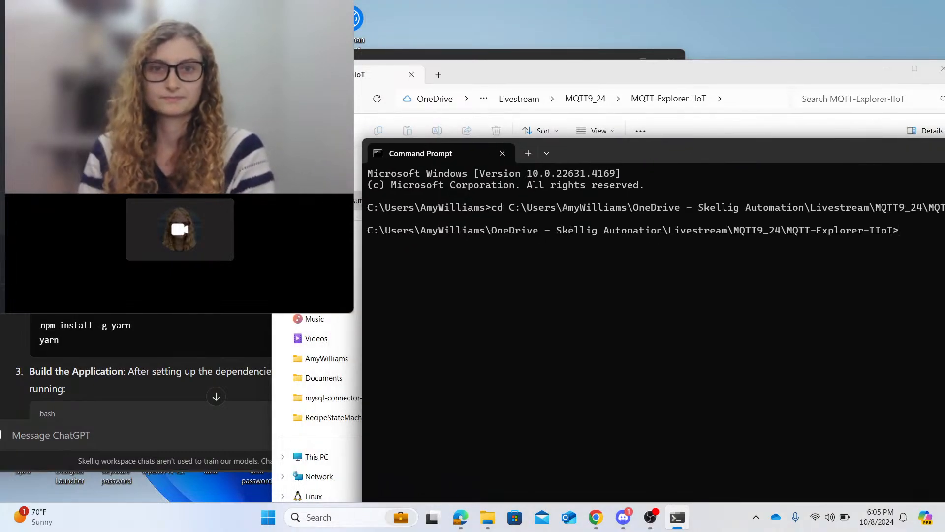
- Copy "npm install -g yarn" from the ChatGPT instructions, run it in Command Prompt, and bring the whole console window on screen
{"action": "left_click", "coordinate": [133, 340]}
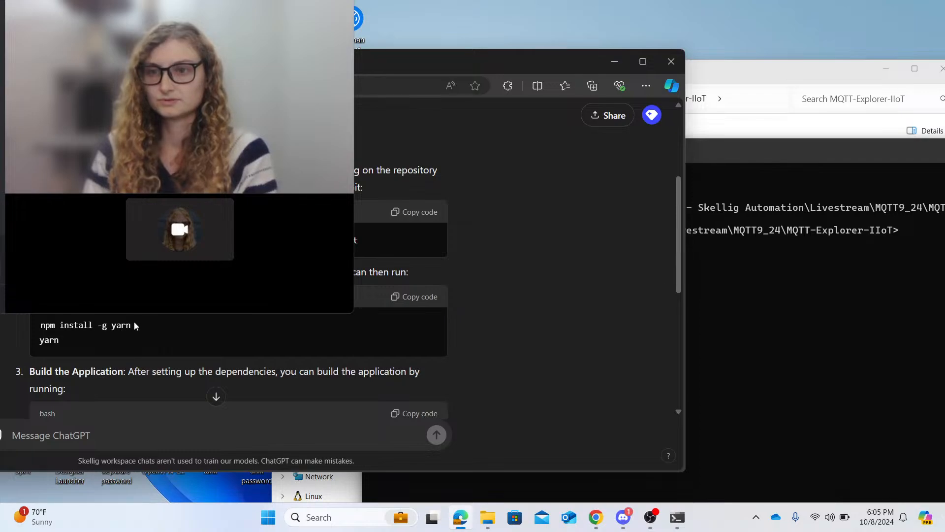
{"action": "left_click_drag", "start_coordinate": [138, 327], "coordinate": [31, 323]}
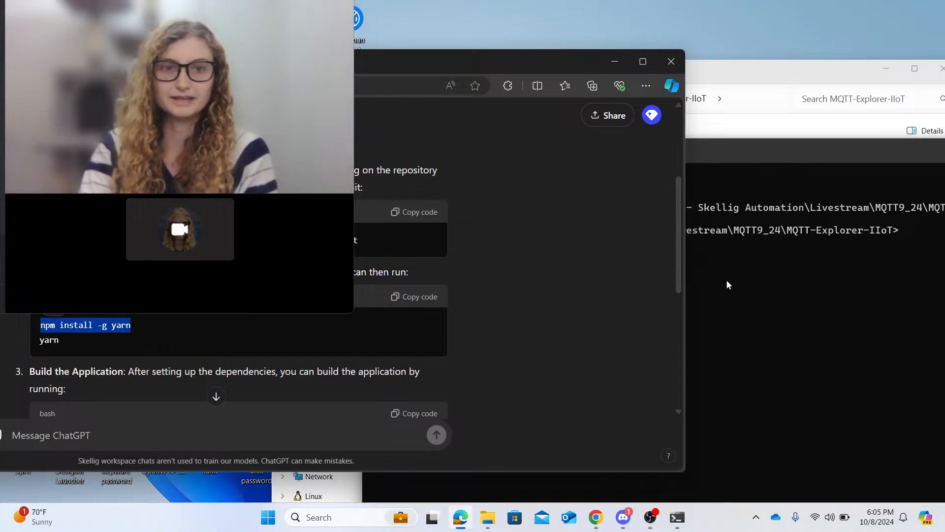
{"action": "left_click", "coordinate": [912, 227]}
{"action": "type", "text": "npm install -g yarn"}
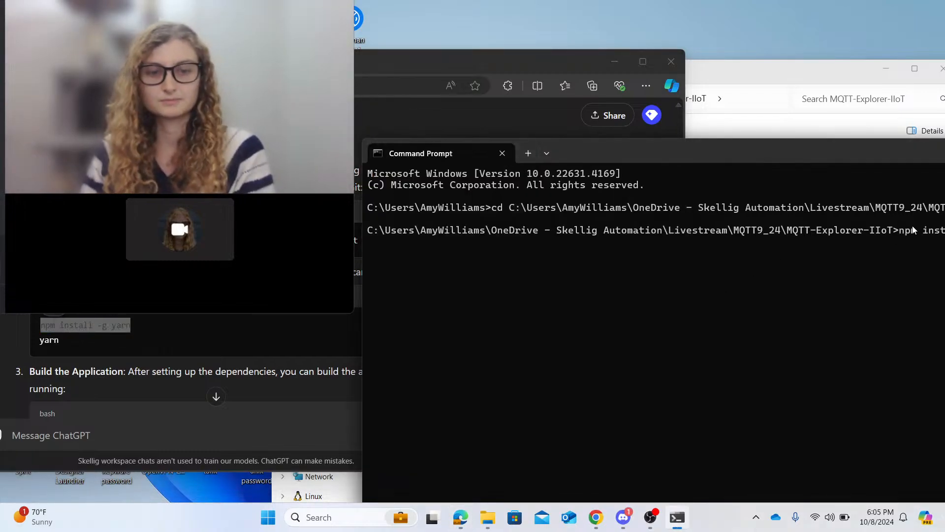
{"action": "key", "text": "Return"}
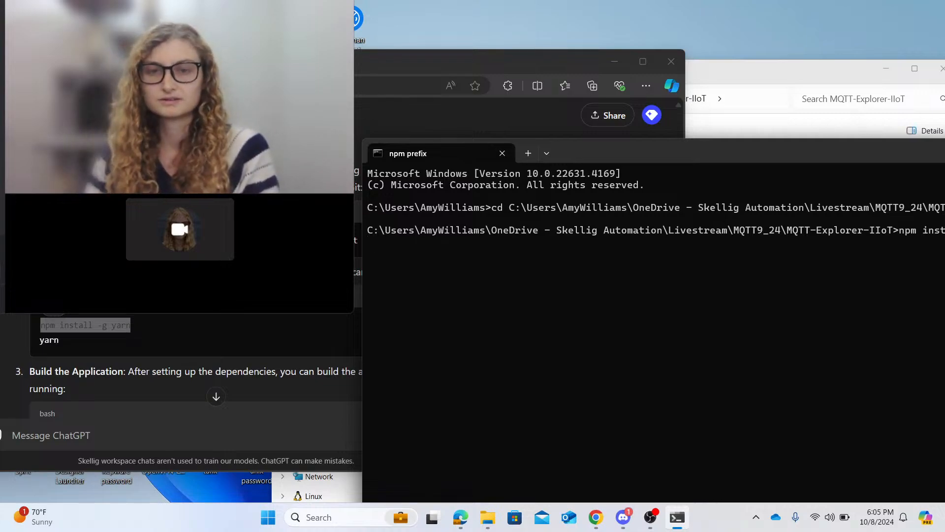
{"action": "left_click_drag", "start_coordinate": [823, 156], "coordinate": [630, 141]}
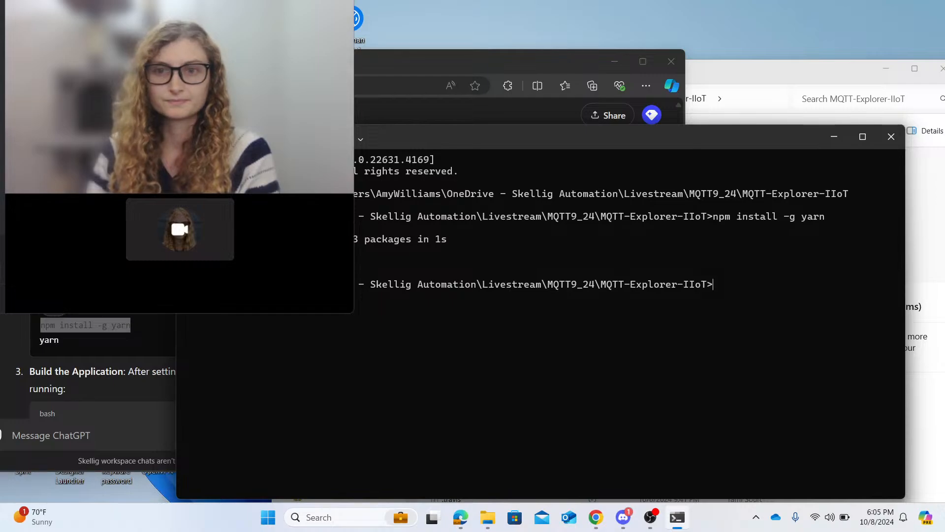
- Copy the "yarn" command from the ChatGPT instructions, run it in the project folder, and narrow the console to uncover the instructions
{"action": "left_click_drag", "start_coordinate": [70, 340], "coordinate": [35, 341]}
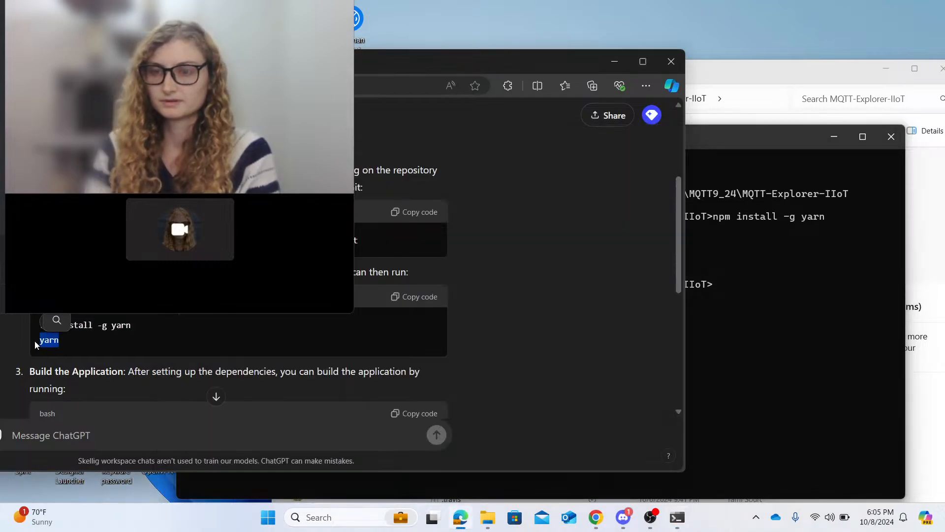
{"action": "left_click", "coordinate": [802, 258]}
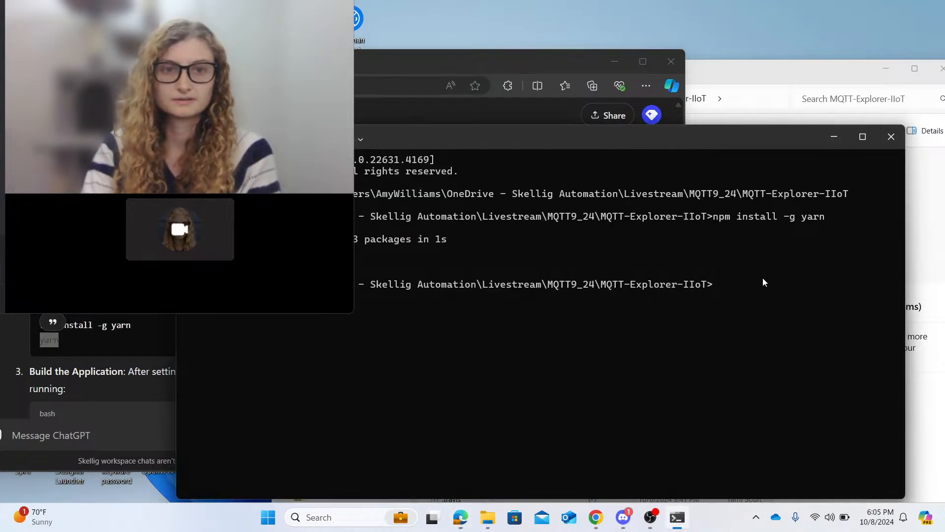
{"action": "type", "text": "yarn"}
{"action": "key", "text": "Return"}
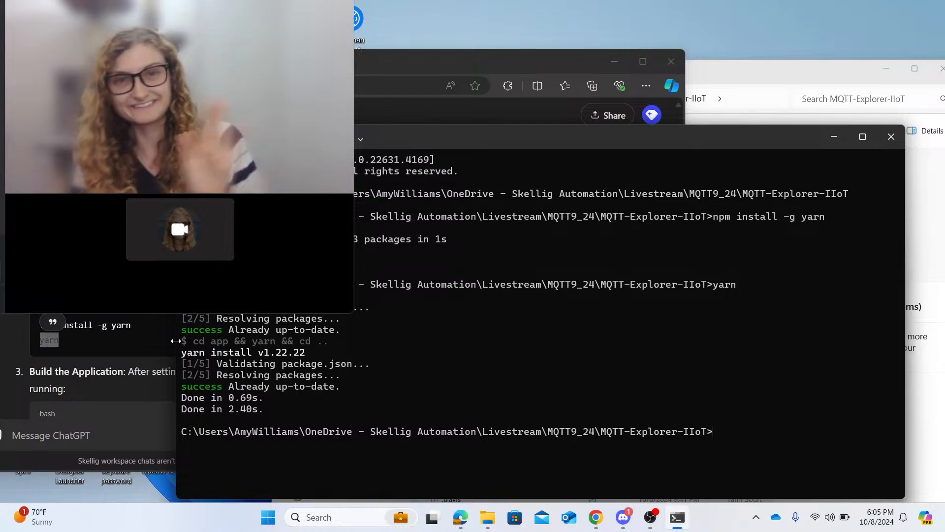
{"action": "left_click_drag", "start_coordinate": [175, 340], "coordinate": [440, 341]}
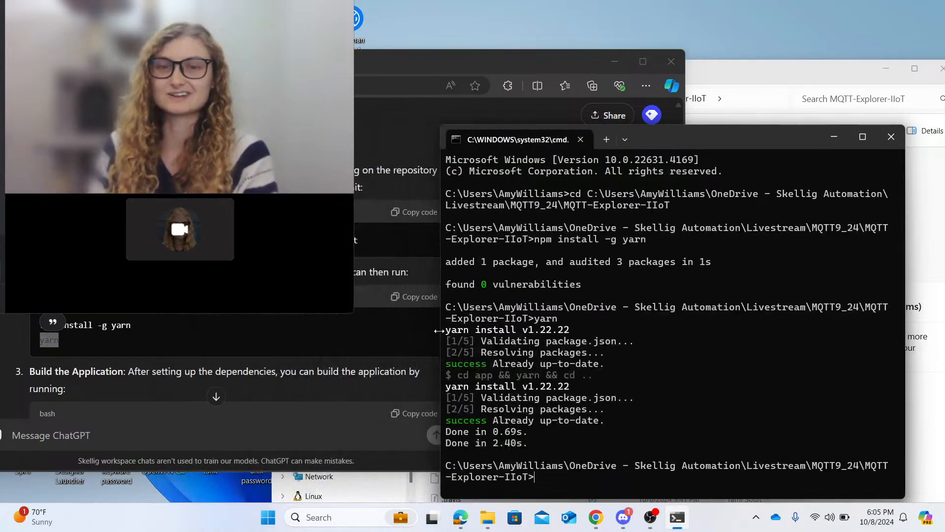
- Copy the "yarn build" command from the ChatGPT instructions and run it in the project folder, keeping the instructions uncovered
{"action": "left_click_drag", "start_coordinate": [705, 136], "coordinate": [749, 85]}
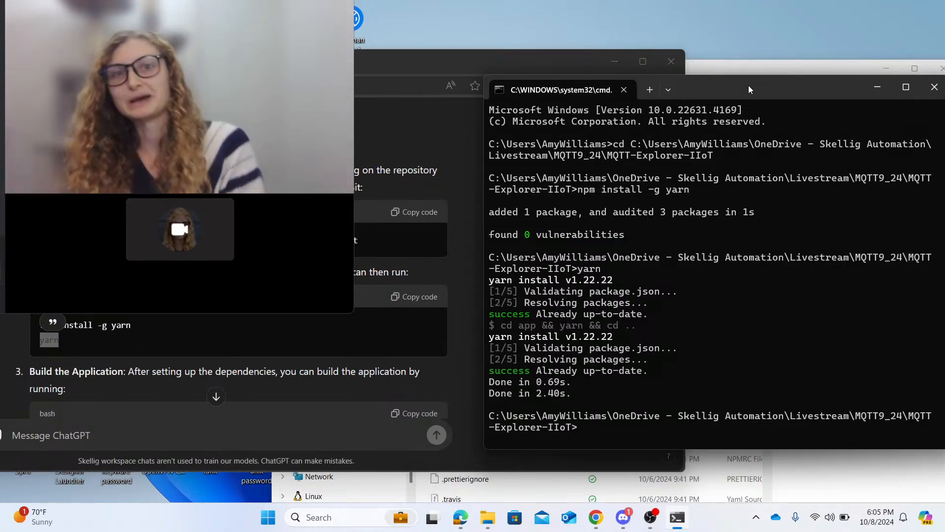
{"action": "scroll", "coordinate": [370, 232], "scroll_direction": "down", "scroll_amount": 2}
{"action": "scroll", "coordinate": [370, 234], "scroll_direction": "down", "scroll_amount": 2}
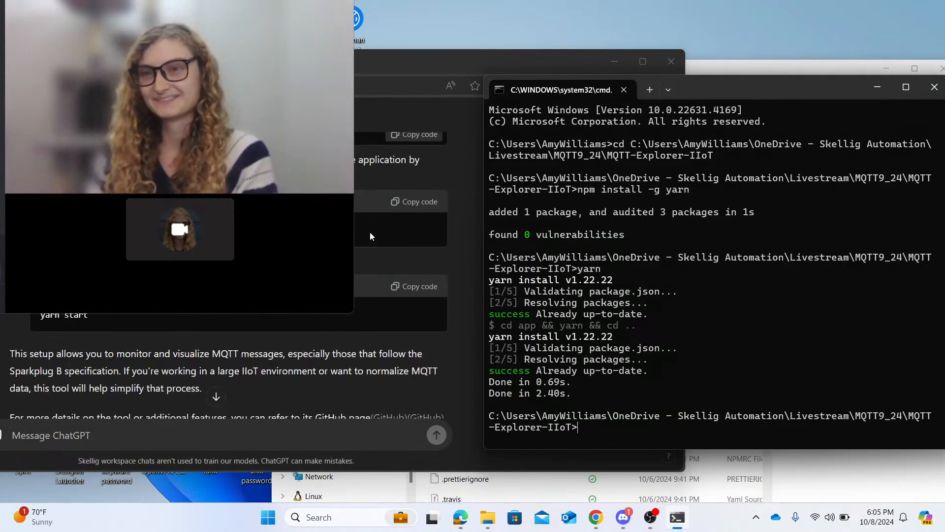
{"action": "left_click", "coordinate": [397, 202]}
{"action": "left_click", "coordinate": [786, 88]}
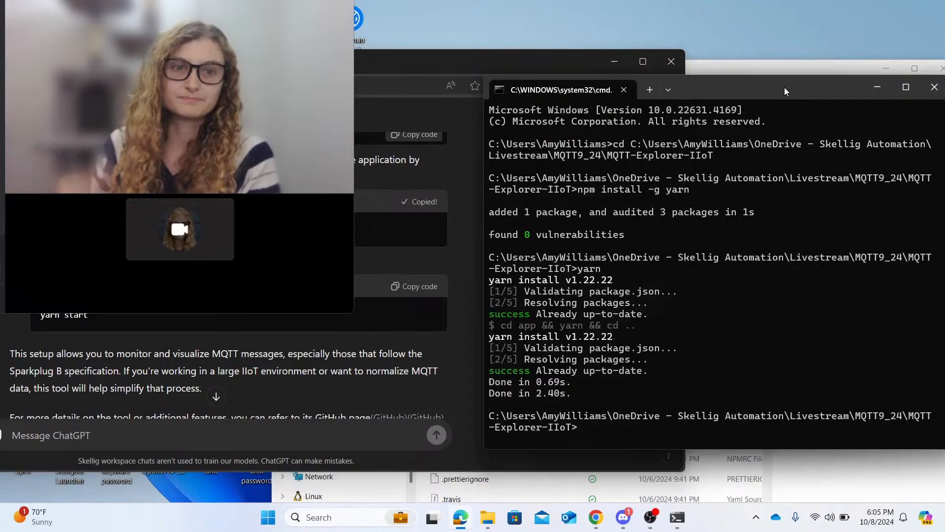
{"action": "right_click", "coordinate": [586, 427]}
{"action": "key", "text": "Return"}
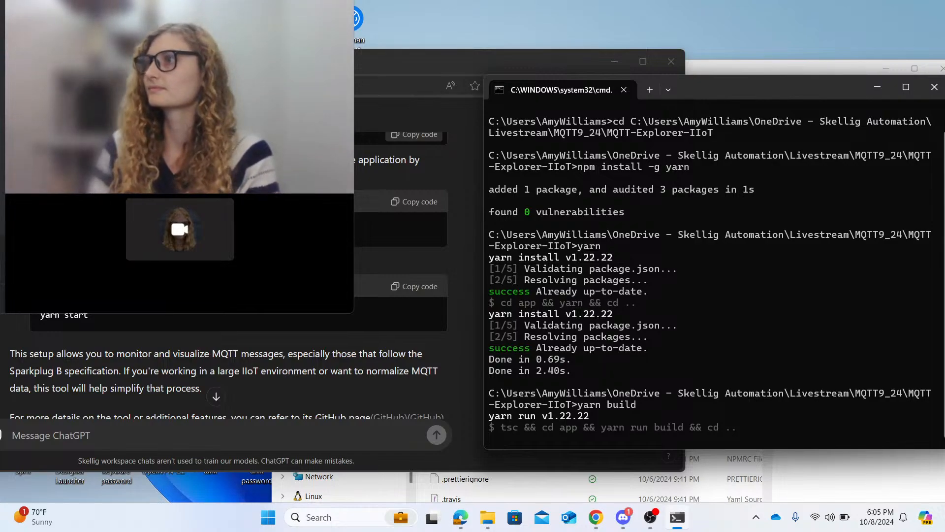
{"action": "key", "text": "alt+Tab"}
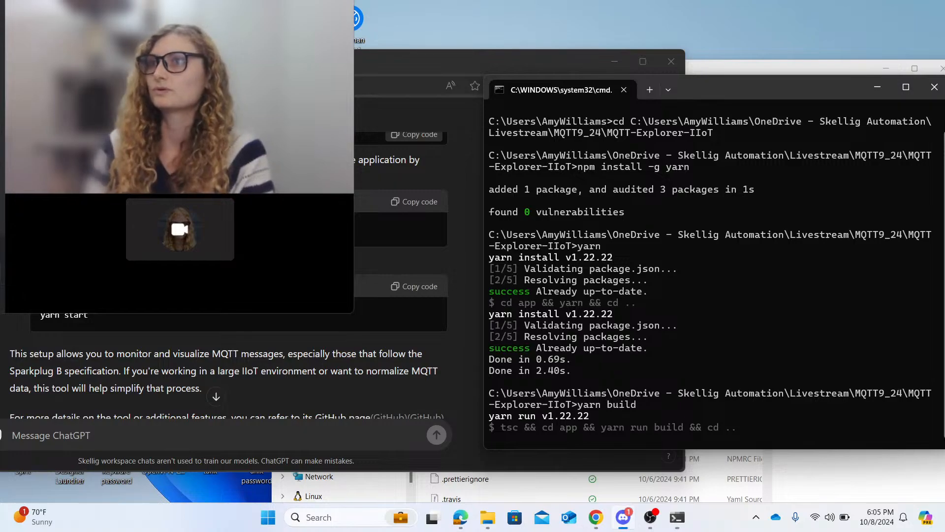
{"action": "key", "text": "alt+Tab"}
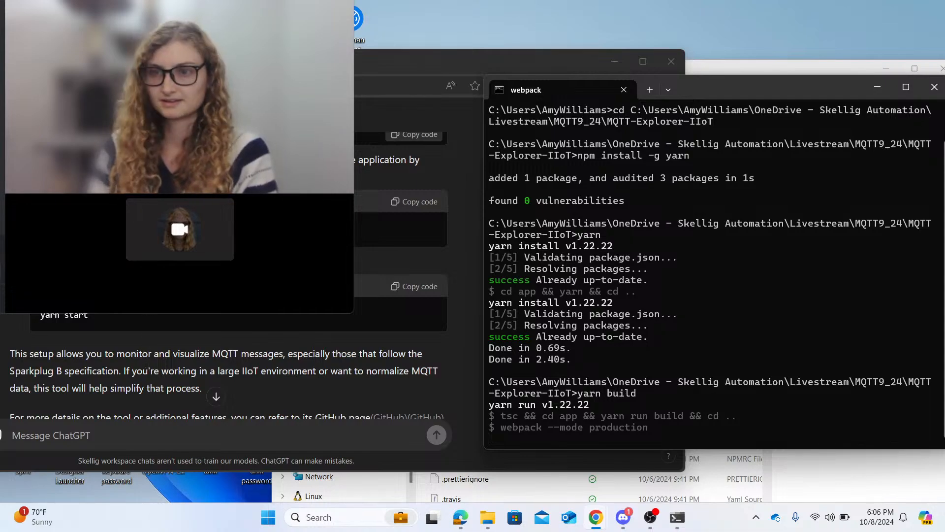
{"action": "scroll", "coordinate": [273, 320], "scroll_direction": "down", "scroll_amount": 2}
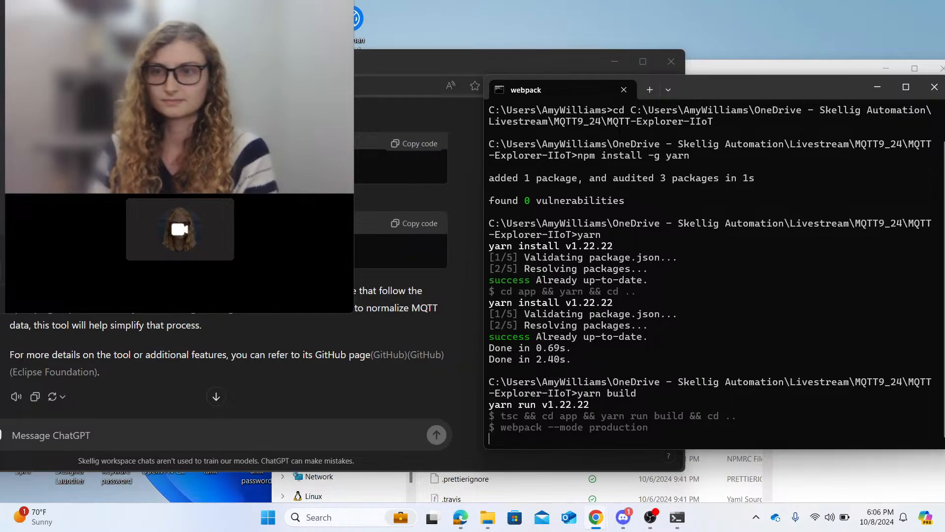
{"action": "key", "text": "alt+Tab"}
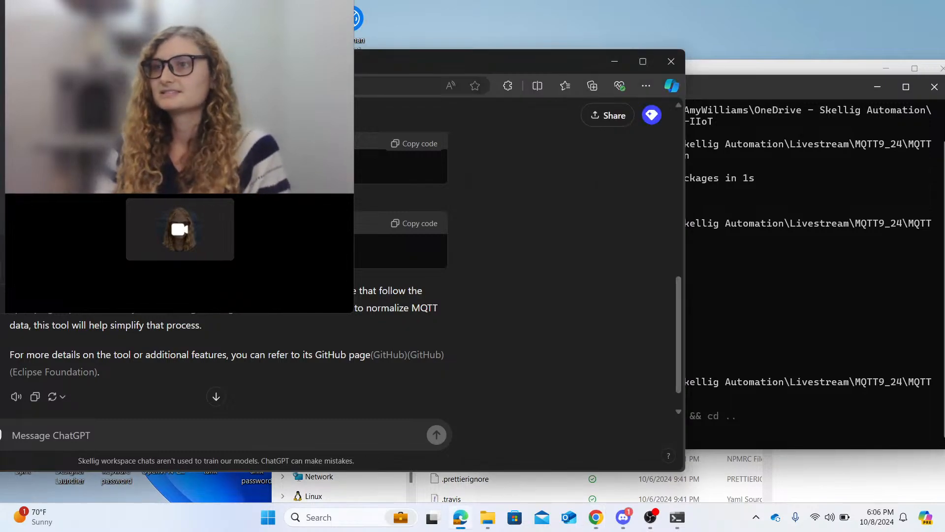
{"action": "key", "text": "alt+Tab"}
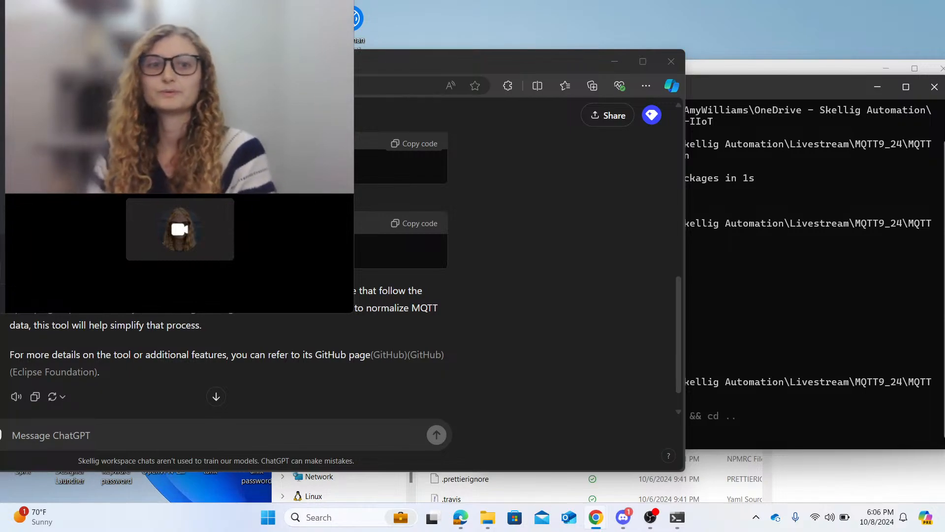
- Rearrange the console and a narrowed ChatGPT window so the whole console output and the remaining copyable instructions are accessible
{"action": "left_click", "coordinate": [775, 87]}
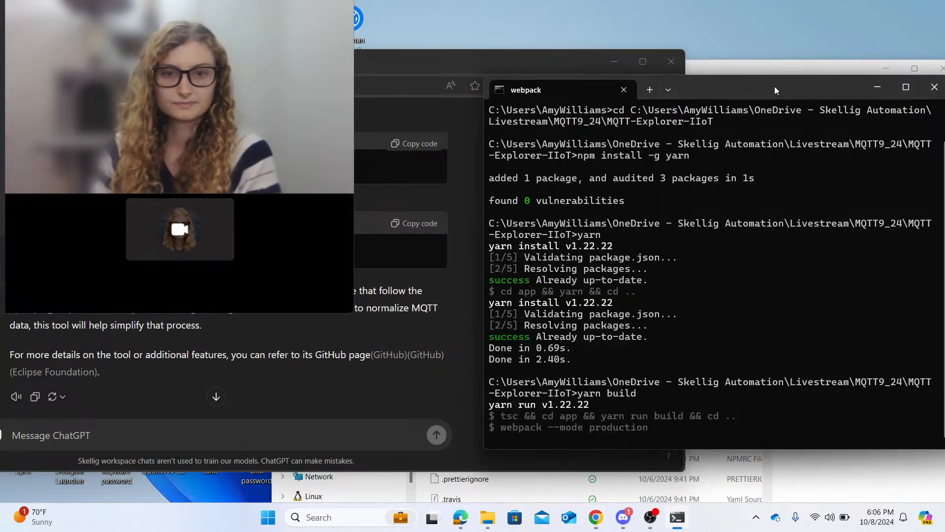
{"action": "left_click_drag", "start_coordinate": [775, 87], "coordinate": [787, 71]}
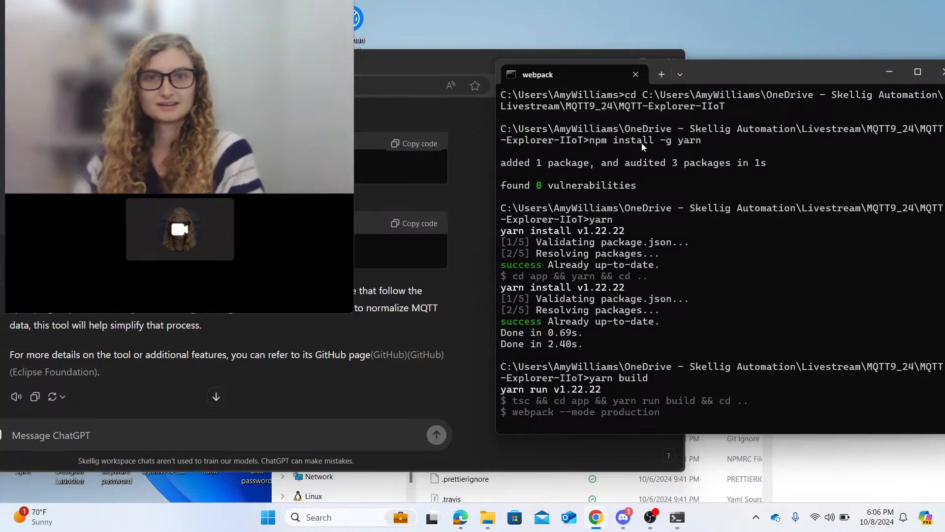
{"action": "left_click", "coordinate": [778, 73]}
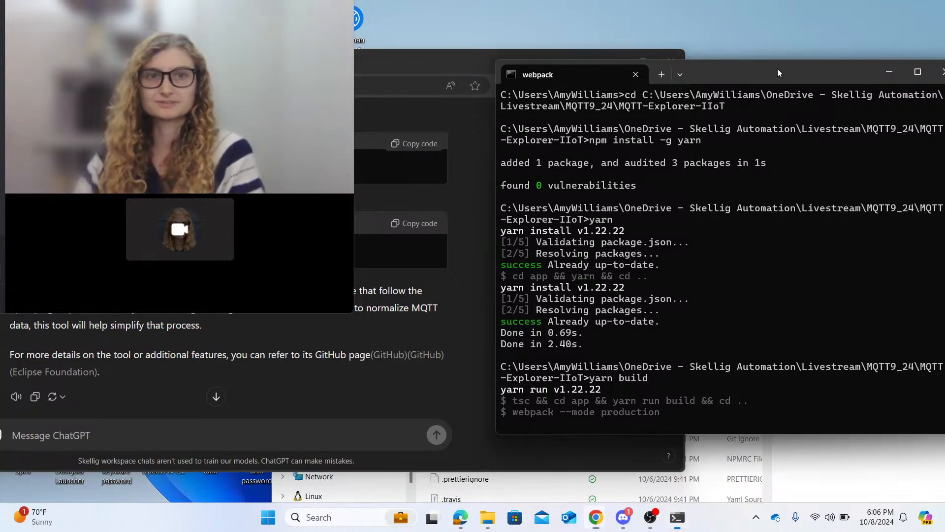
{"action": "left_click_drag", "start_coordinate": [778, 72], "coordinate": [762, 45]}
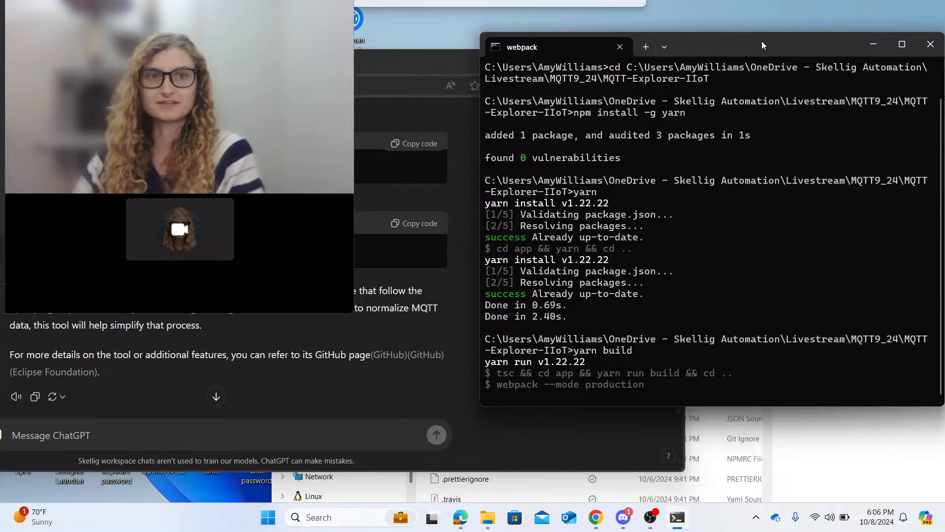
{"action": "left_click", "coordinate": [355, 142]}
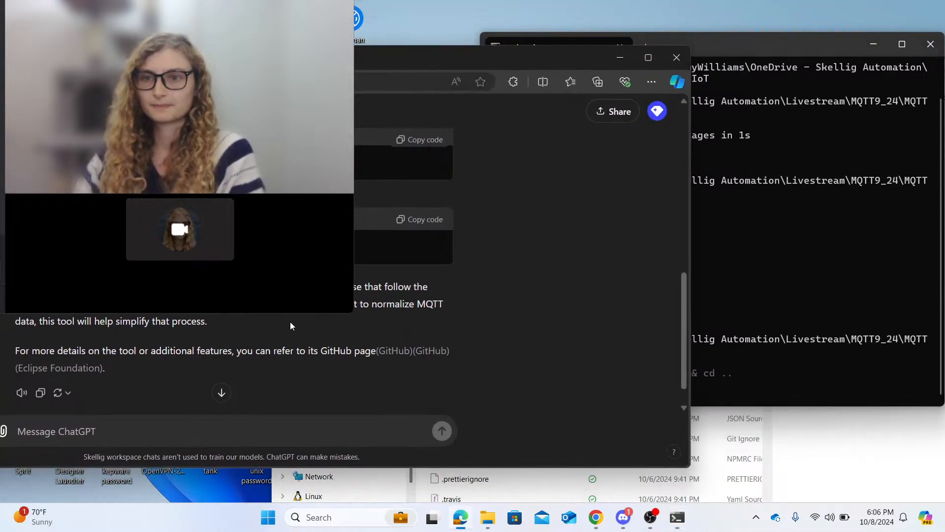
{"action": "scroll", "coordinate": [291, 326], "scroll_direction": "down", "scroll_amount": 1}
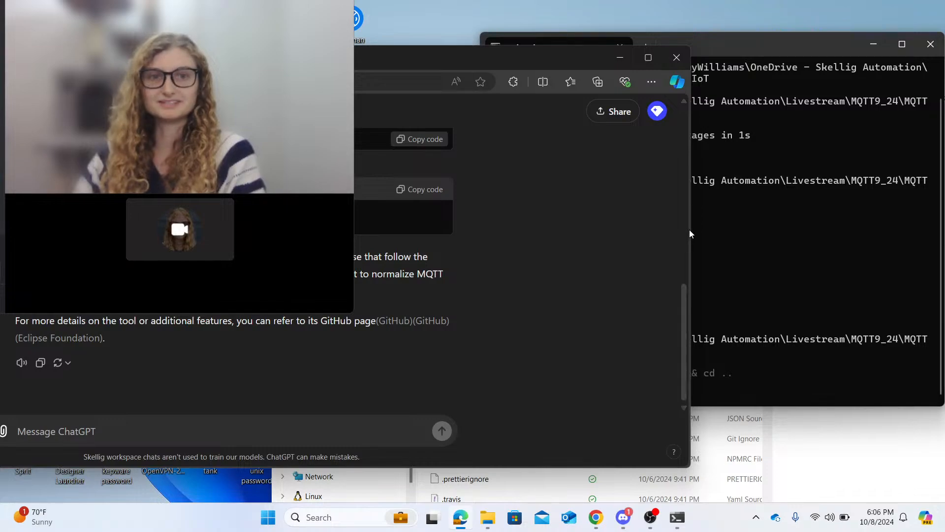
{"action": "left_click_drag", "start_coordinate": [692, 230], "coordinate": [479, 236]}
{"action": "left_click_drag", "start_coordinate": [342, 58], "coordinate": [443, 70]}
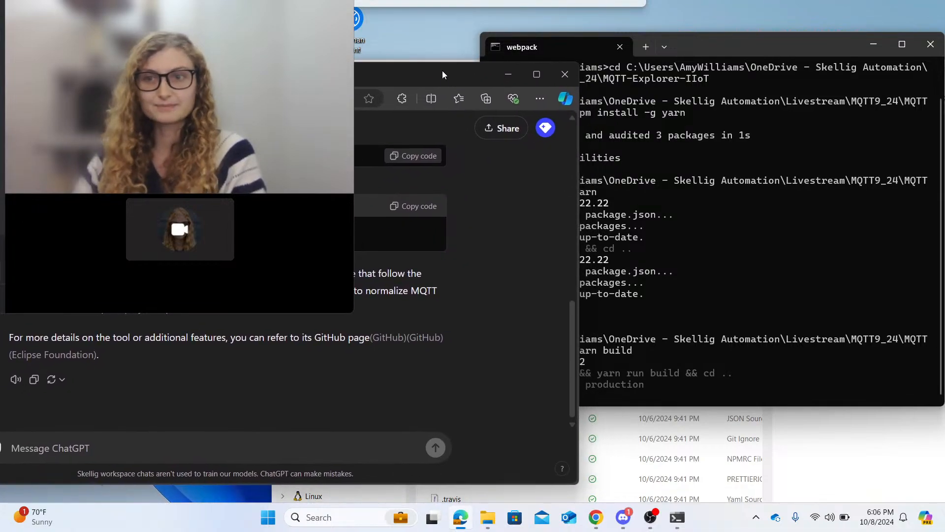
{"action": "left_click_drag", "start_coordinate": [719, 48], "coordinate": [732, 46]}
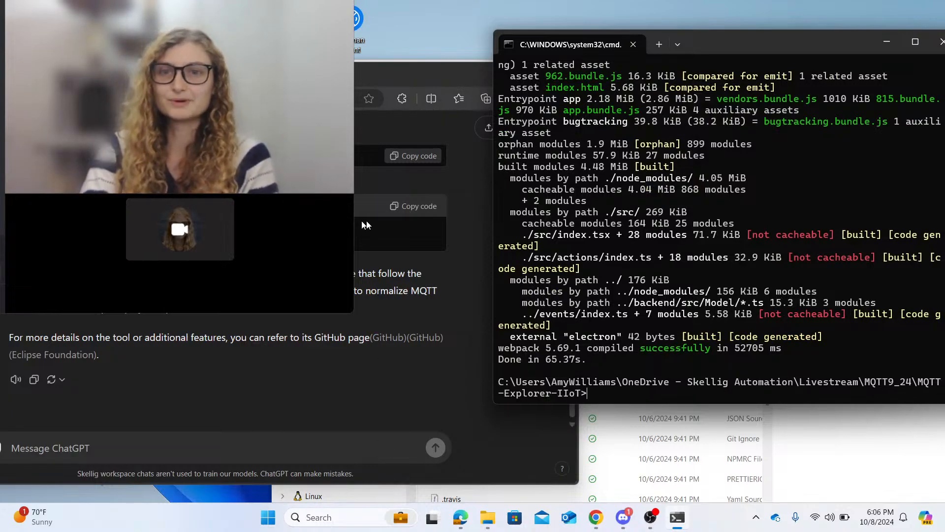
- Copy "yarn start" from the ChatGPT instructions, run it to launch the application, and connect it to mqtt://localhost:1883
{"action": "left_click", "coordinate": [401, 206]}
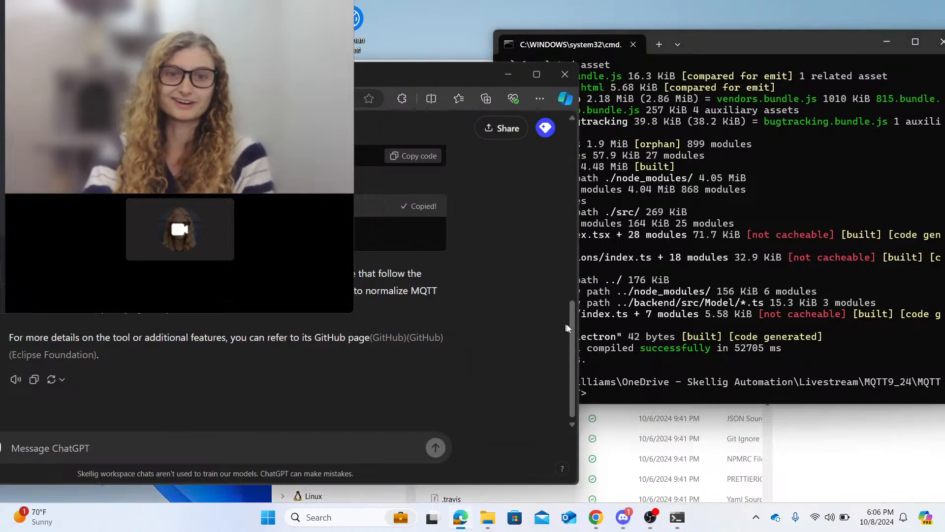
{"action": "left_click", "coordinate": [608, 397]}
{"action": "key", "text": "ctrl+v"}
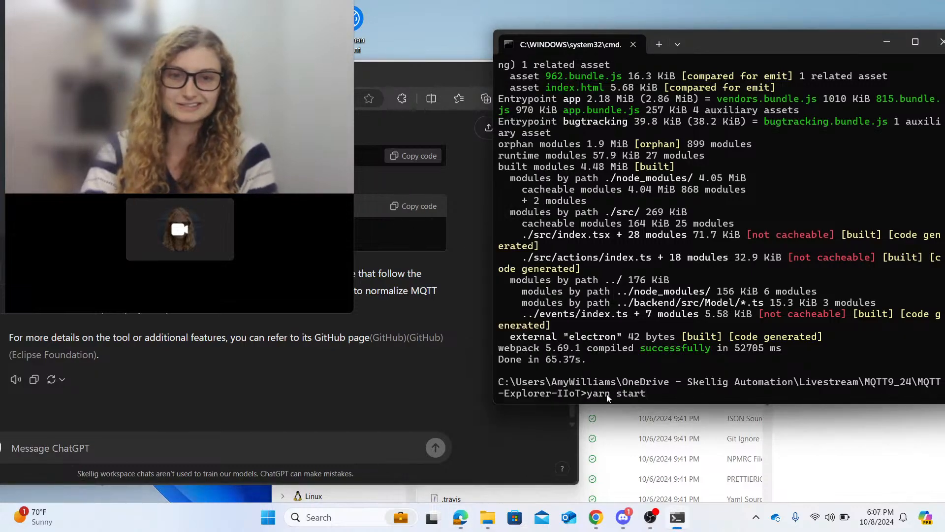
{"action": "key", "text": "Return"}
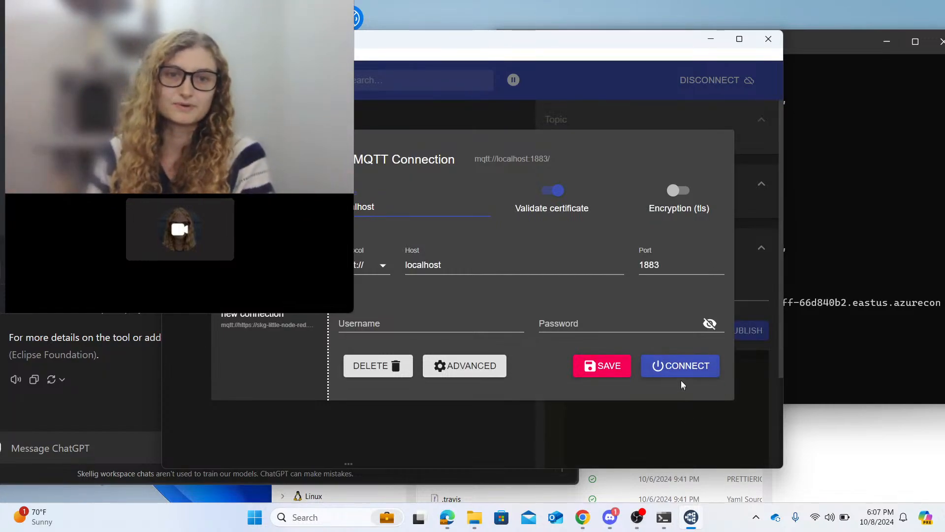
{"action": "left_click", "coordinate": [678, 367]}
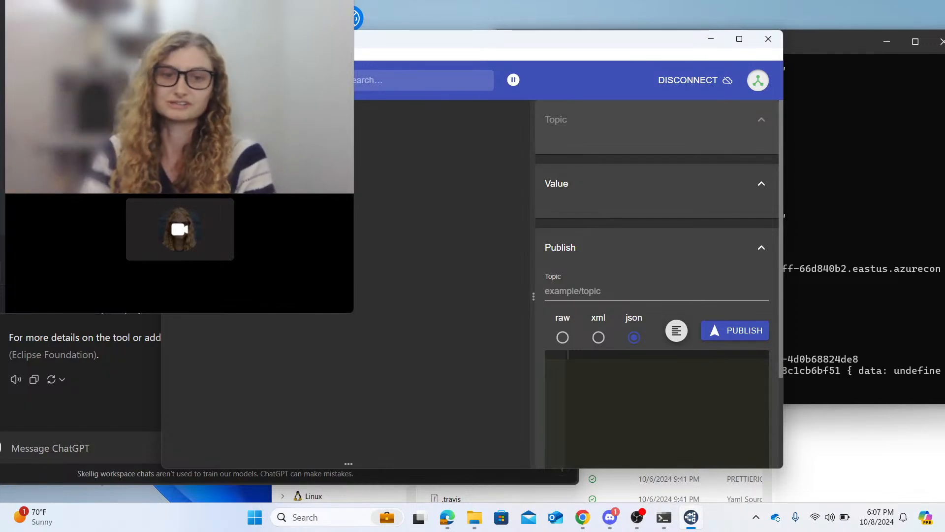
- Start Ignition's Designer Launcher, open the Lab Demo designer on localhost:8088, and move the launcher window up
{"action": "left_click", "coordinate": [323, 518]}
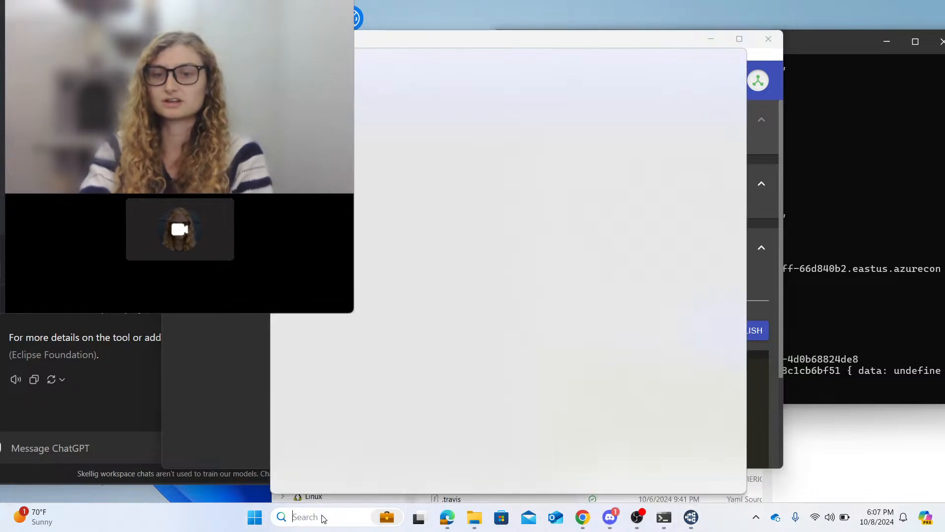
{"action": "type", "text": "desi"}
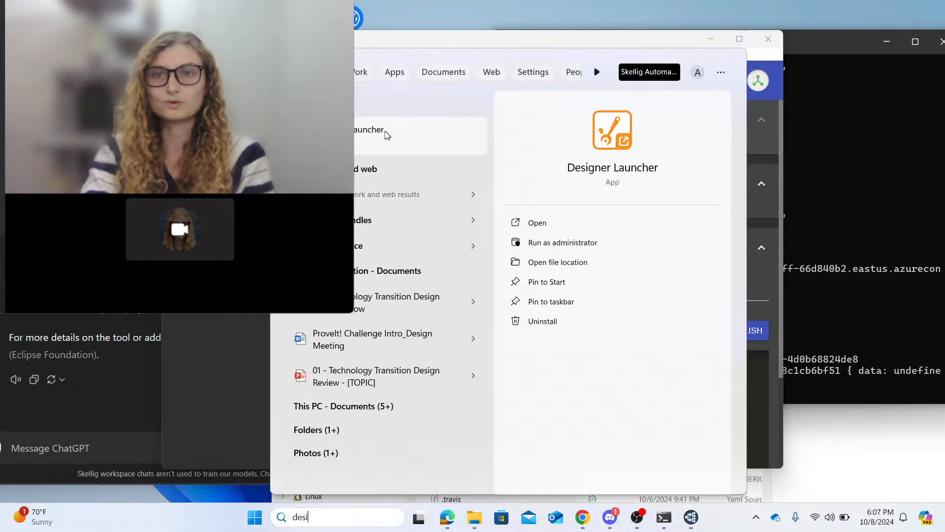
{"action": "left_click", "coordinate": [386, 134]}
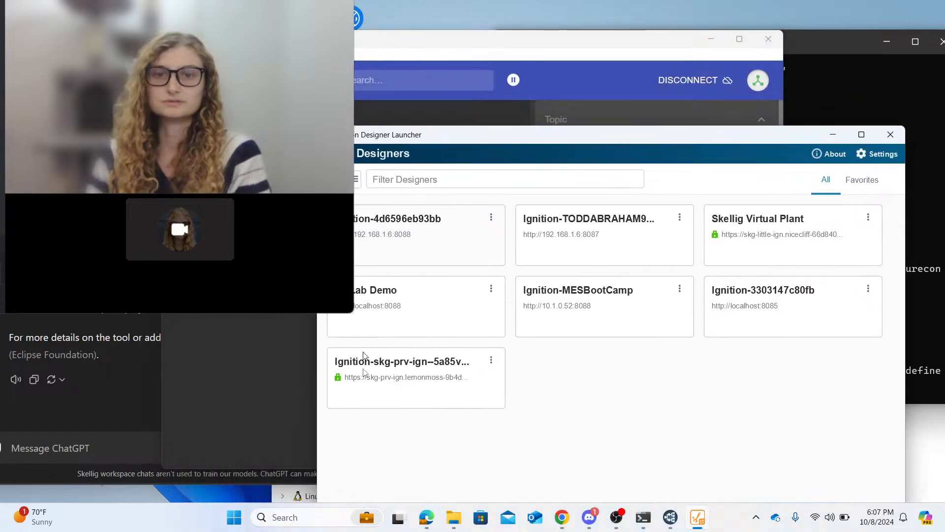
{"action": "left_click", "coordinate": [406, 304]}
{"action": "left_click_drag", "start_coordinate": [634, 135], "coordinate": [569, 49]}
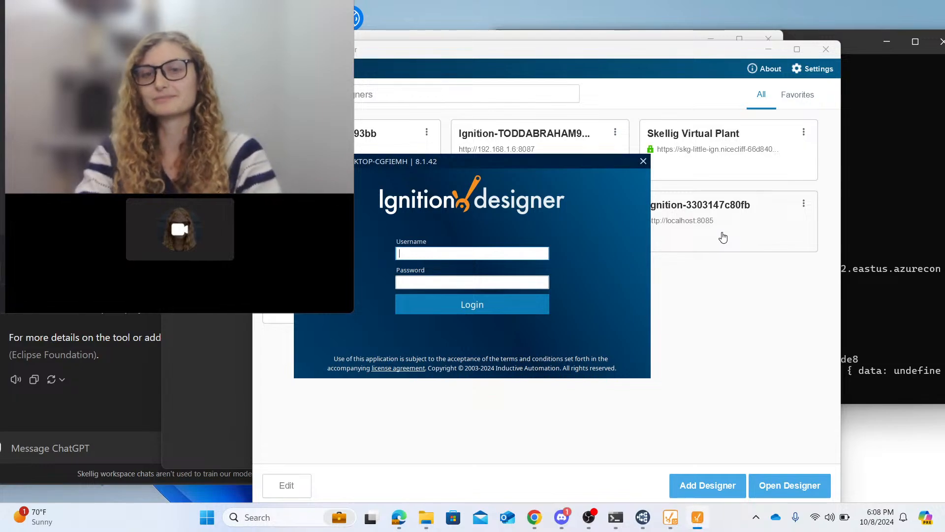
- Log in to Ignition Designer as admin with the account password and open the mqtt project
{"action": "type", "text": "admin"}
{"action": "key", "text": "Tab"}
{"action": "type", "text": "pass"}
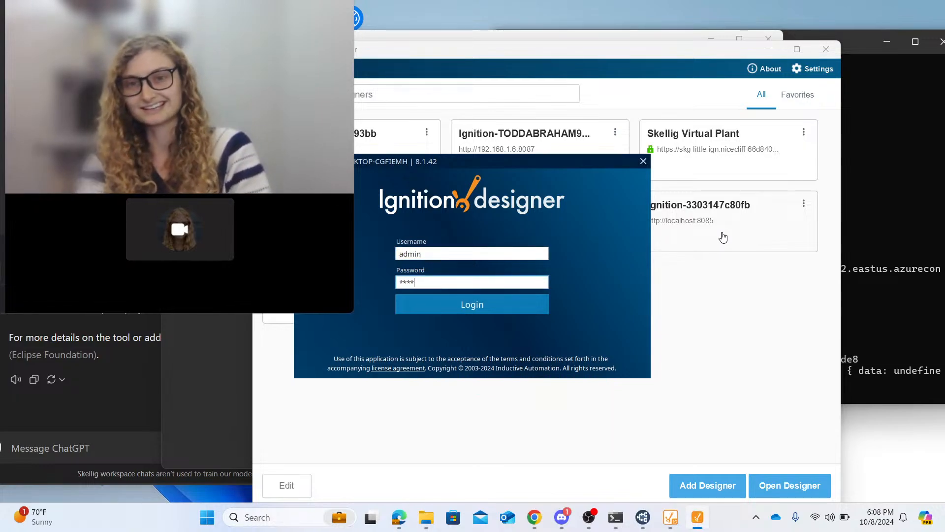
{"action": "type", "text": "word"}
{"action": "key", "text": "Return"}
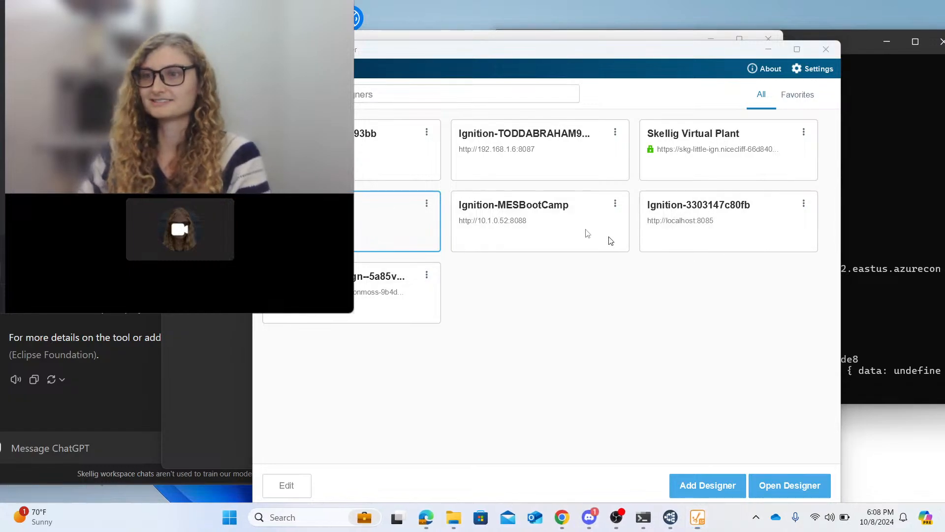
{"action": "key", "text": "alt+Tab"}
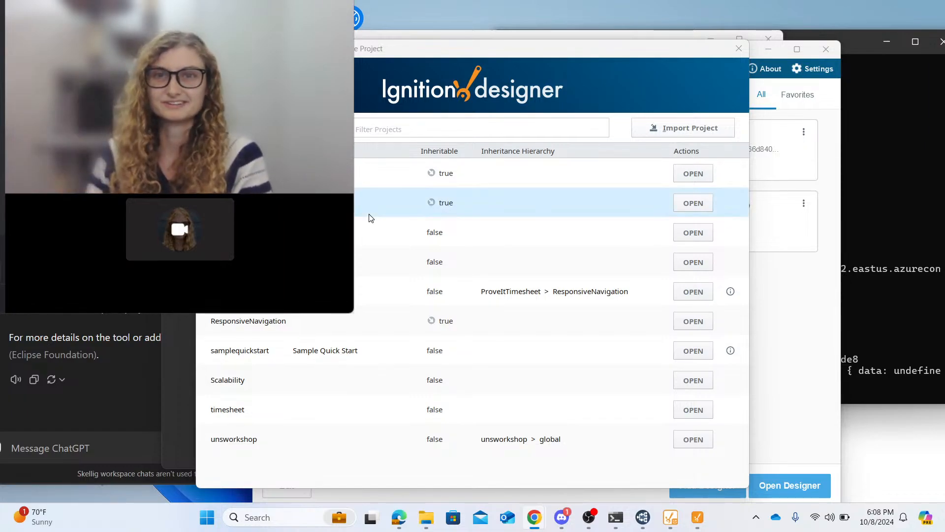
{"action": "left_click_drag", "start_coordinate": [476, 50], "coordinate": [0, 74]}
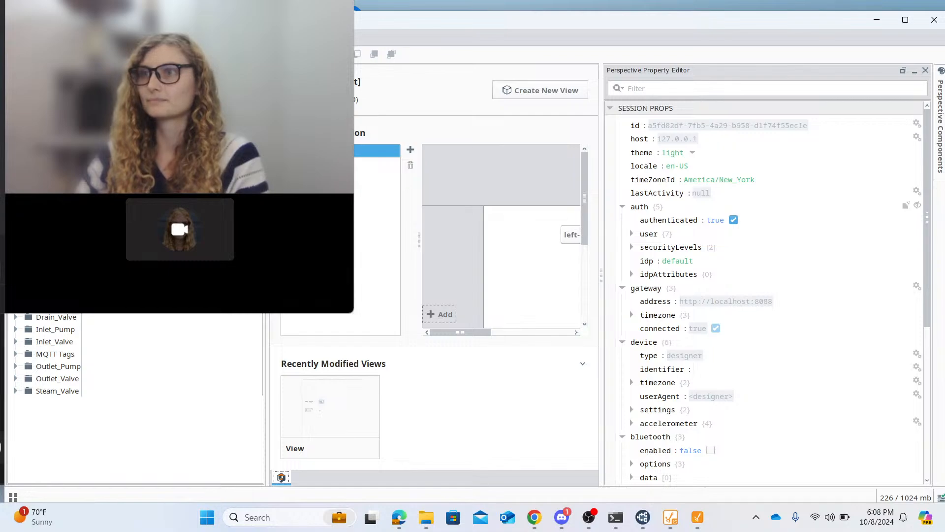
- Move the Designer window clear of the webcam view and switch the Tag Browser to the mqtt tag provider
{"action": "key", "text": "alt+Tab"}
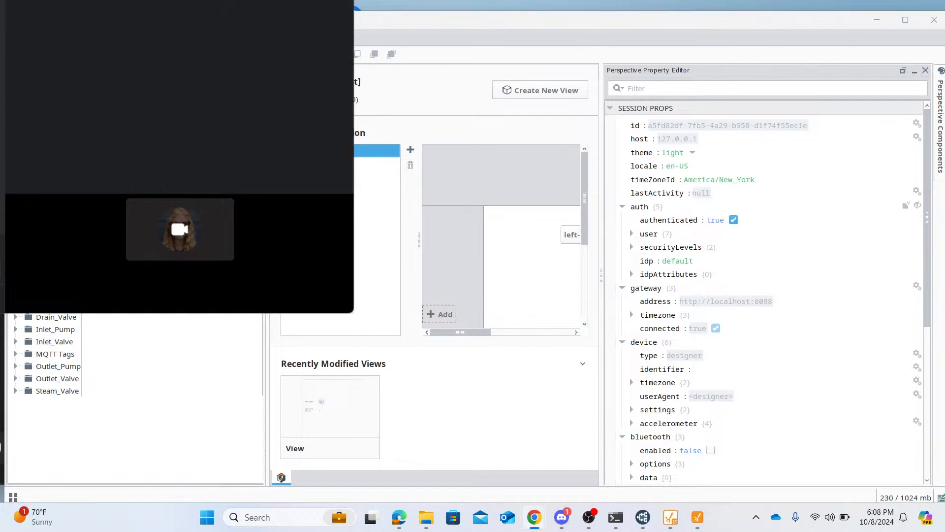
{"action": "left_click_drag", "start_coordinate": [433, 6], "coordinate": [799, 46]}
{"action": "left_click", "coordinate": [605, 293]}
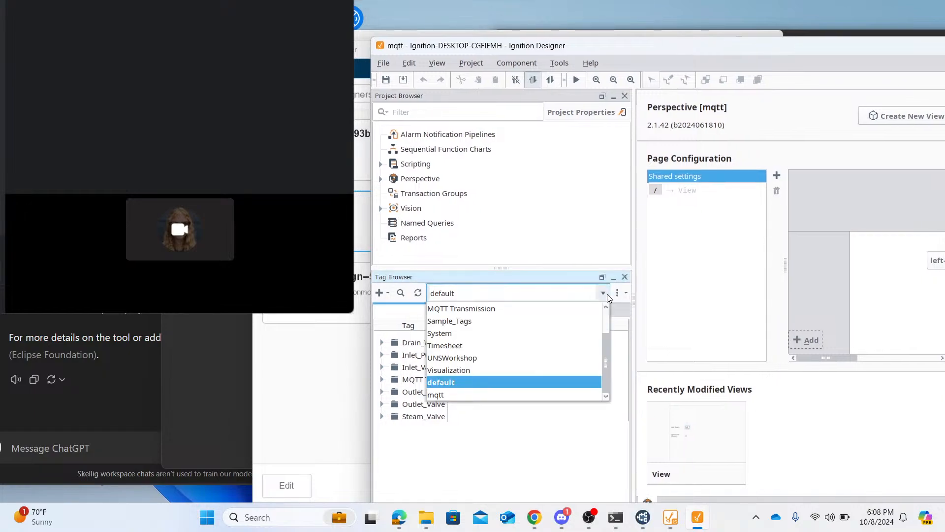
{"action": "left_click", "coordinate": [454, 395]}
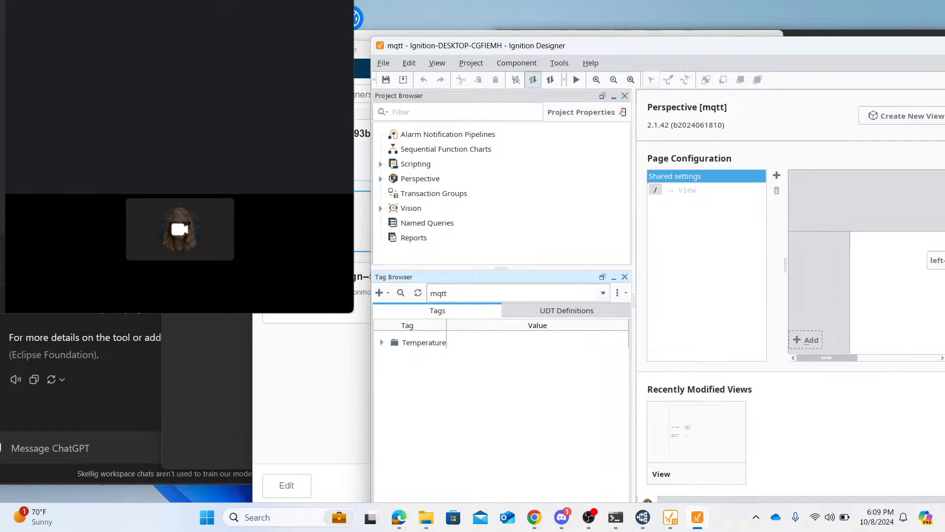
- Bring MQTT Explorer forward and move it away from the Designer's view area, then switch to the YouTube Studio live-streaming window
{"action": "key", "text": "alt+Tab"}
{"action": "left_click_drag", "start_coordinate": [506, 47], "coordinate": [364, 53]}
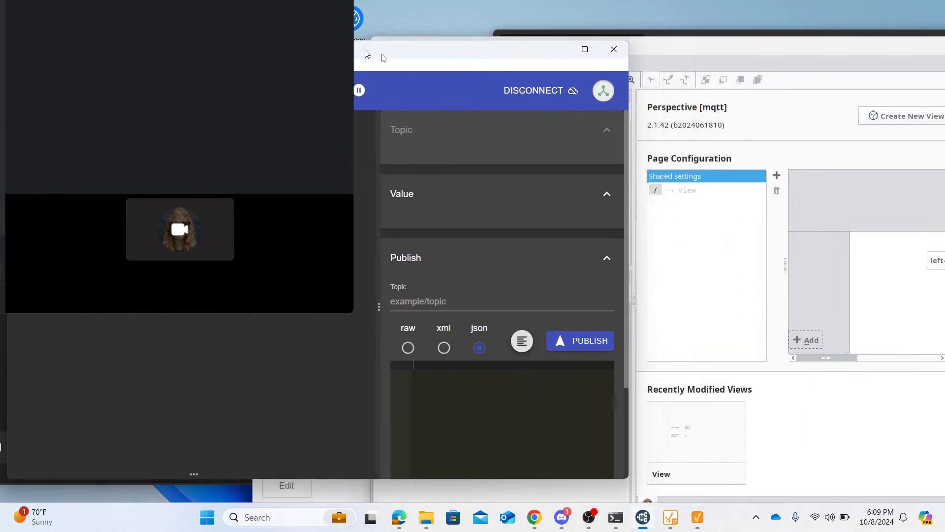
{"action": "mouse_move", "coordinate": [537, 524]}
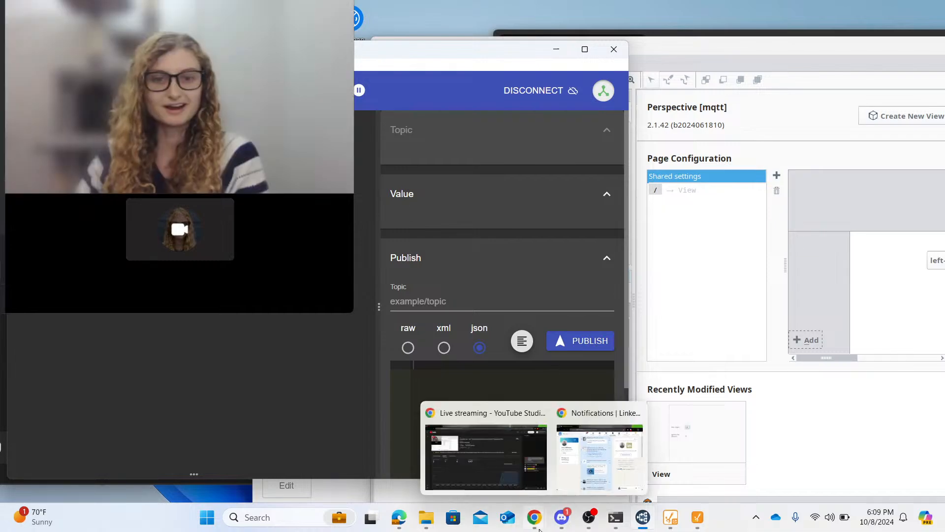
{"action": "left_click", "coordinate": [486, 457]}
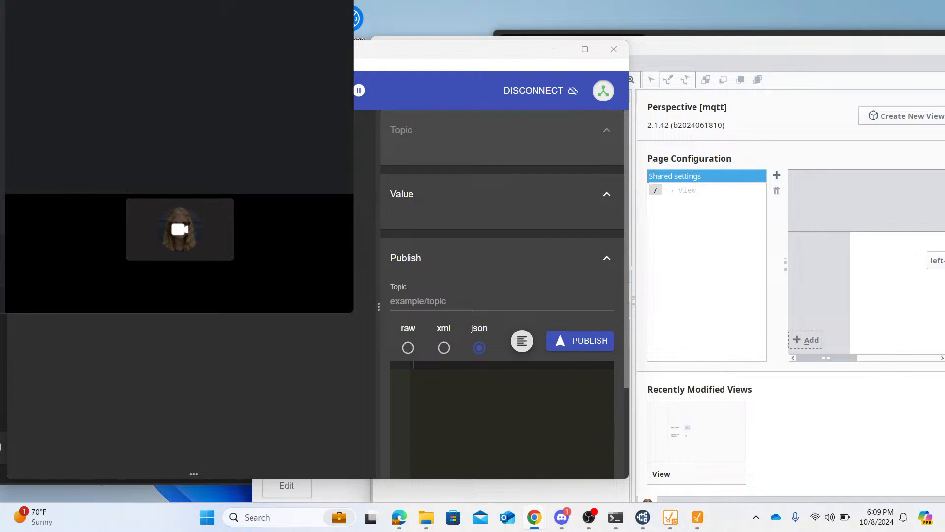
- Log in to the Ignition gateway web page as admin with the account password to allow a trial reset
{"action": "left_click_drag", "start_coordinate": [0, 338], "coordinate": [389, 134]}
{"action": "left_click", "coordinate": [667, 250]}
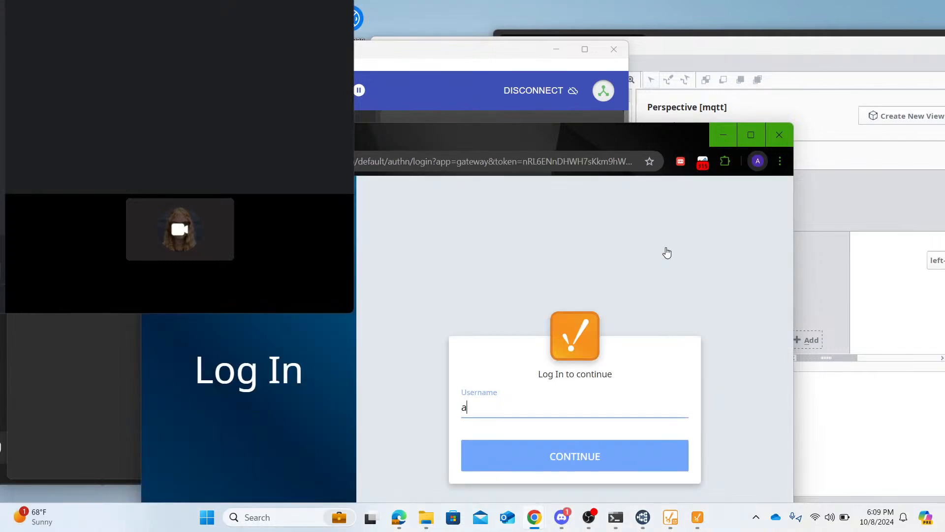
{"action": "key", "text": "Return"}
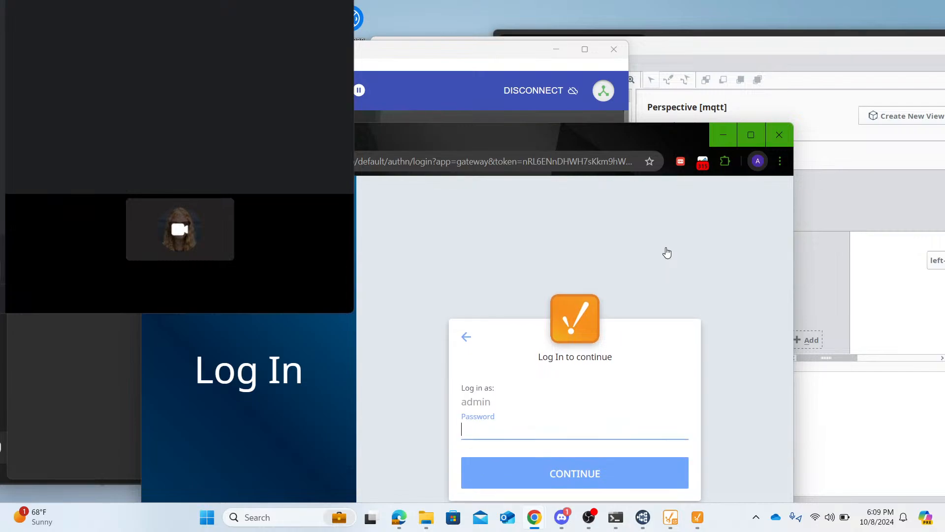
{"action": "key", "text": "Return"}
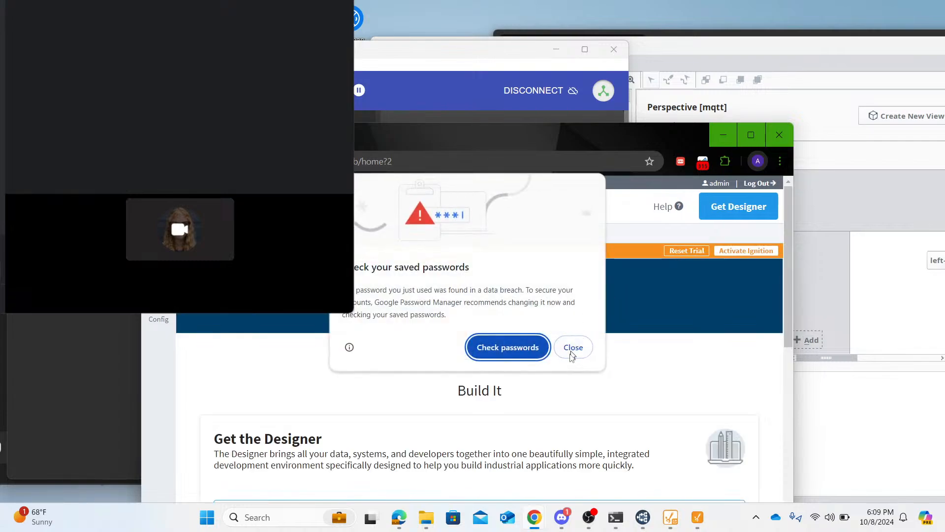
- Dismiss the saved-password warning, reset the Ignition trial, and minimize the gateway browser window
{"action": "left_click", "coordinate": [574, 347]}
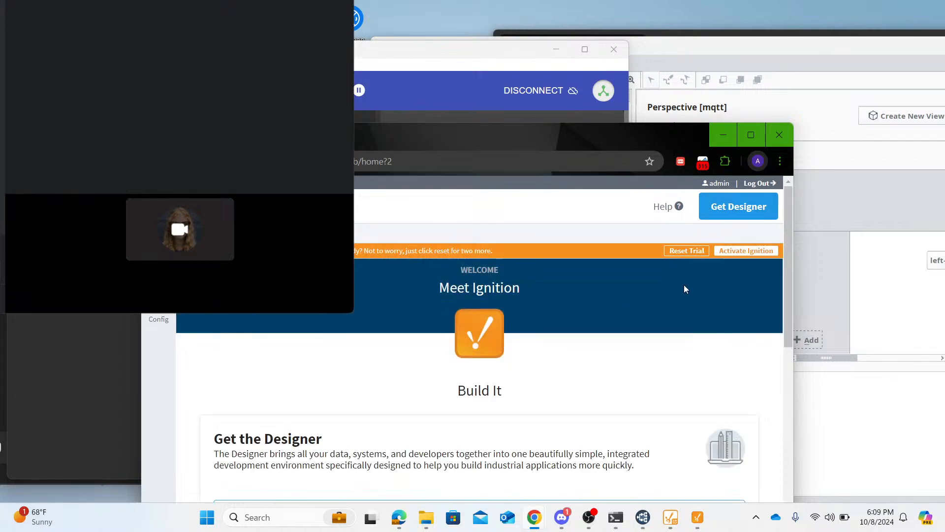
{"action": "left_click", "coordinate": [680, 249]}
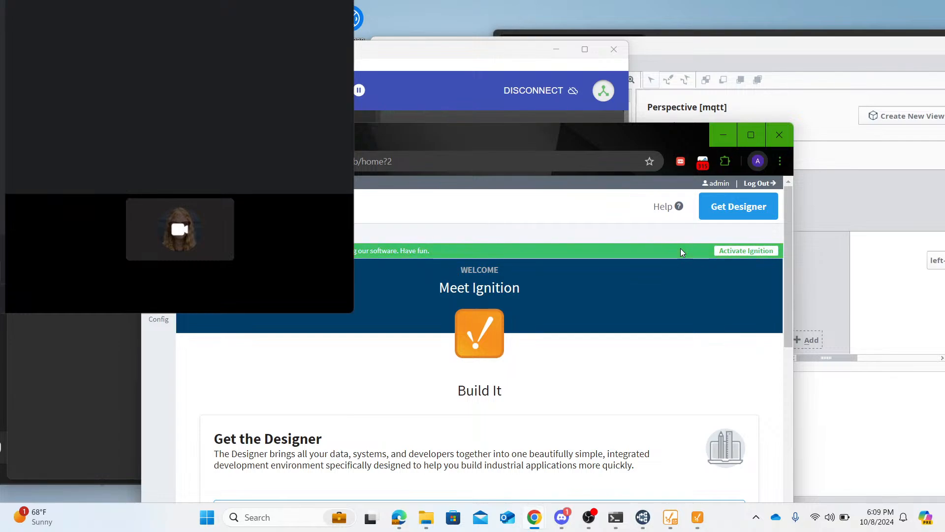
{"action": "left_click", "coordinate": [722, 140]}
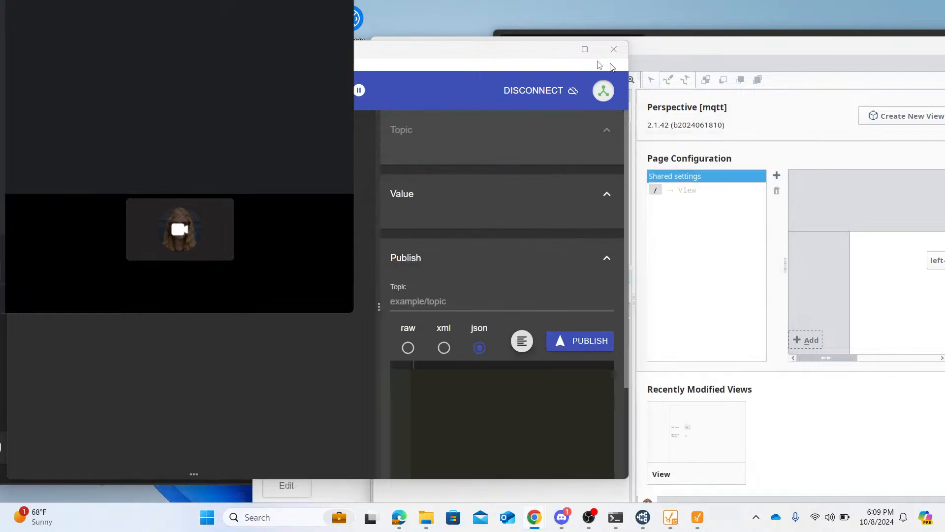
- Move the MQTT Explorer window lower so its topic tree shows beside Ignition Designer, and keep the Designer in front
{"action": "left_click", "coordinate": [769, 47]}
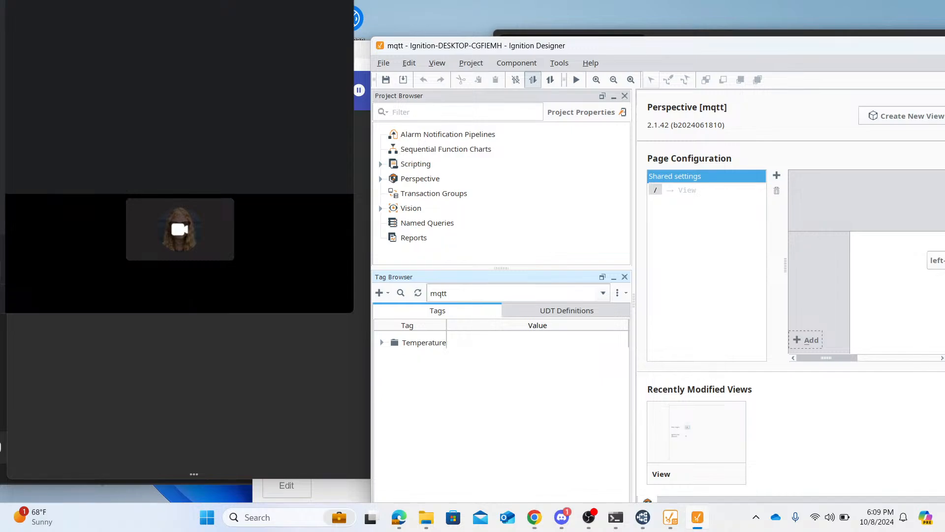
{"action": "left_click_drag", "start_coordinate": [363, 50], "coordinate": [372, 261]}
{"action": "left_click", "coordinate": [679, 49]}
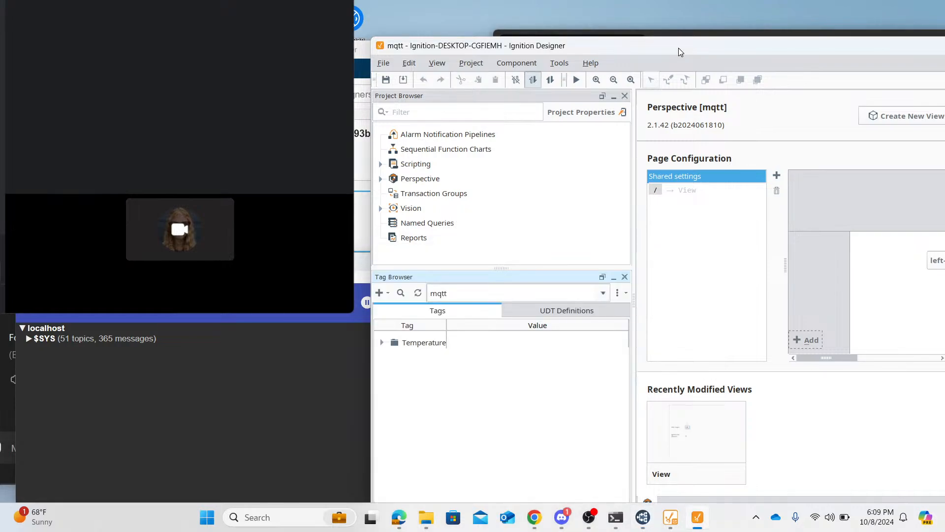
- Expand the Temperature folder in the mqtt tags and set the Setpoint tag to 79, enabling Read/Write Mode
{"action": "left_click", "coordinate": [381, 342]}
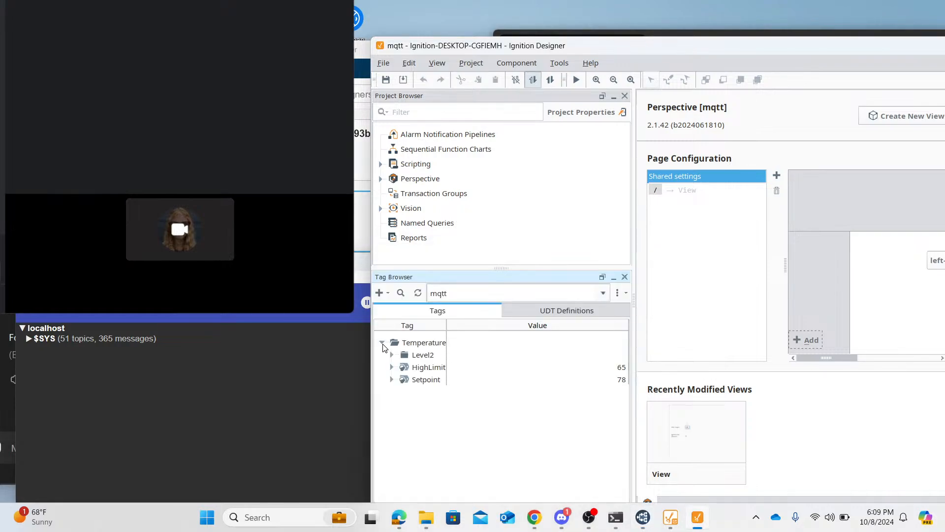
{"action": "left_click", "coordinate": [474, 292]}
{"action": "left_click", "coordinate": [475, 293]}
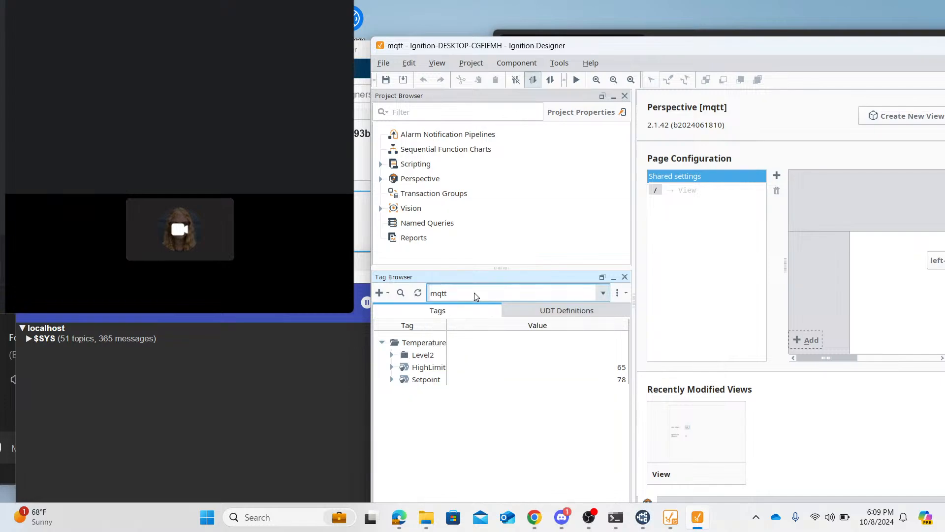
{"action": "double_click", "coordinate": [621, 379]}
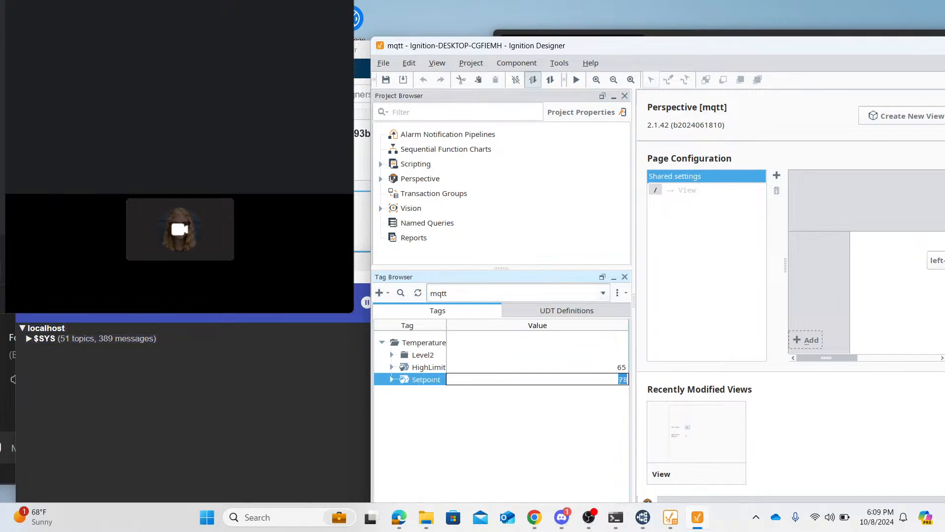
{"action": "key", "text": "BackSpace"}
{"action": "key", "text": "BackSpace"}
{"action": "type", "text": "79"}
{"action": "key", "text": "Return"}
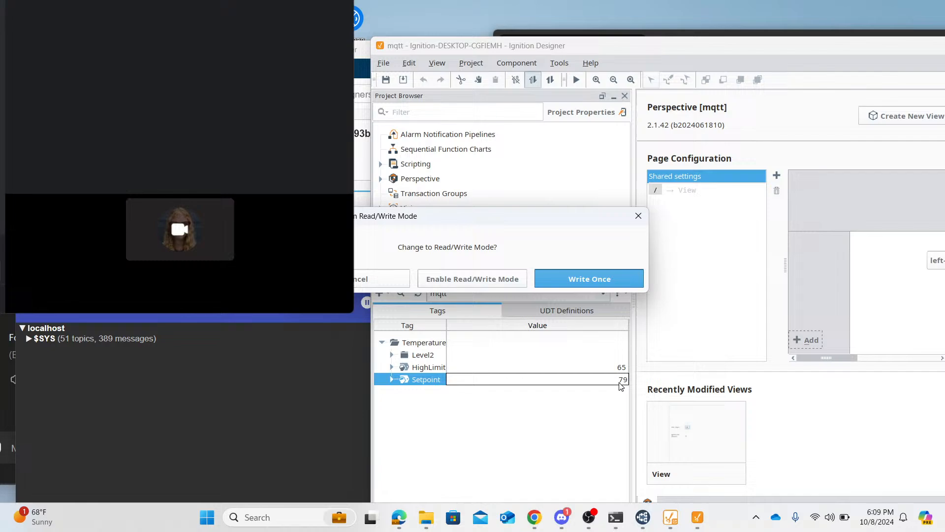
{"action": "left_click", "coordinate": [508, 278]}
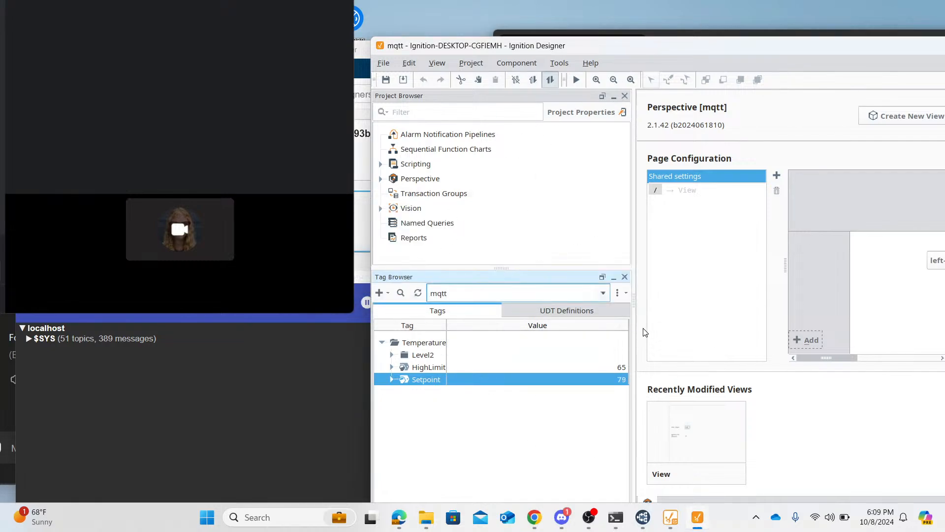
- Switch to the Ignition gateway's configuration page and view the server sets and servers in the MQTT Transmission settings
{"action": "mouse_move", "coordinate": [531, 518]}
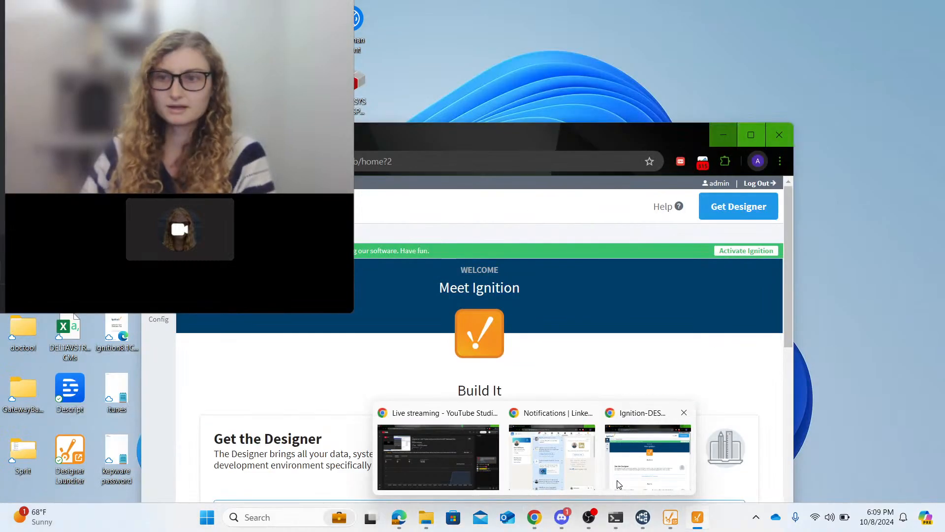
{"action": "left_click", "coordinate": [613, 487]}
{"action": "left_click", "coordinate": [163, 319]}
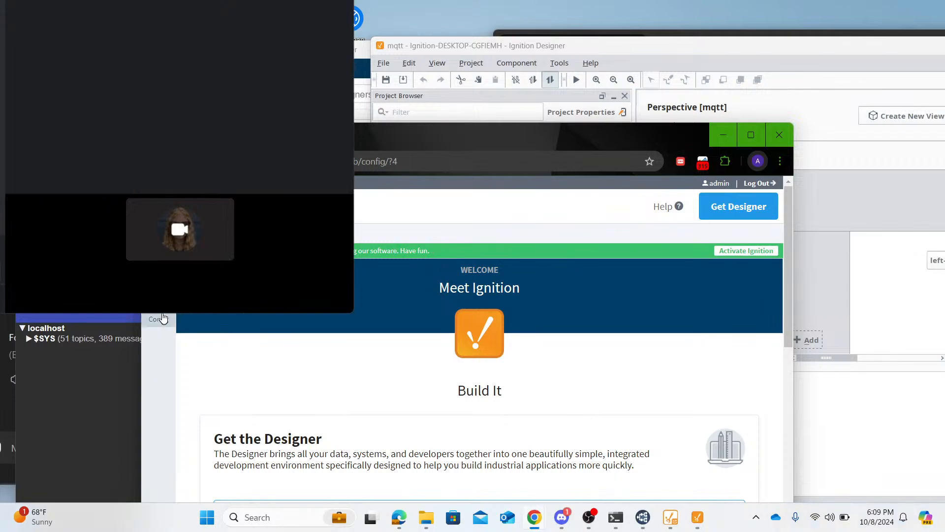
{"action": "scroll", "coordinate": [243, 432], "scroll_direction": "down", "scroll_amount": 5}
{"action": "scroll", "coordinate": [243, 431], "scroll_direction": "down", "scroll_amount": 10}
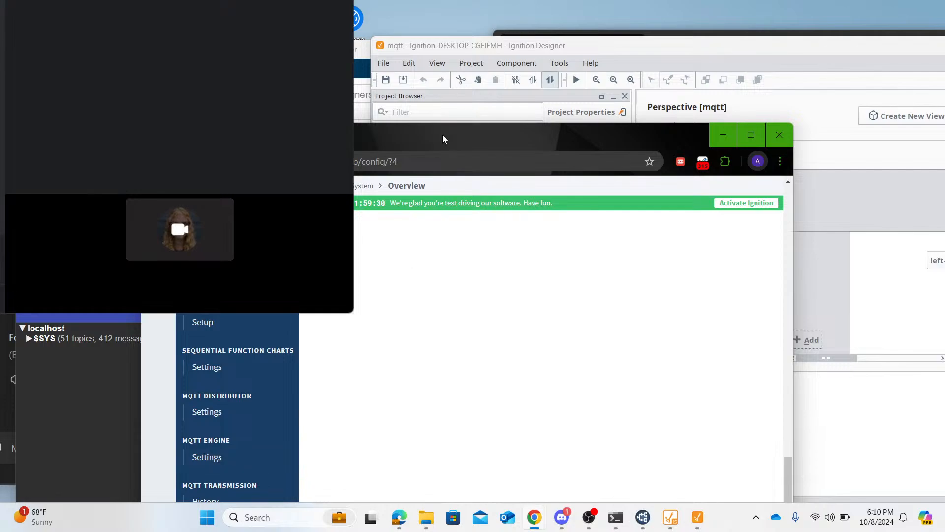
{"action": "left_click_drag", "start_coordinate": [443, 135], "coordinate": [540, 64]}
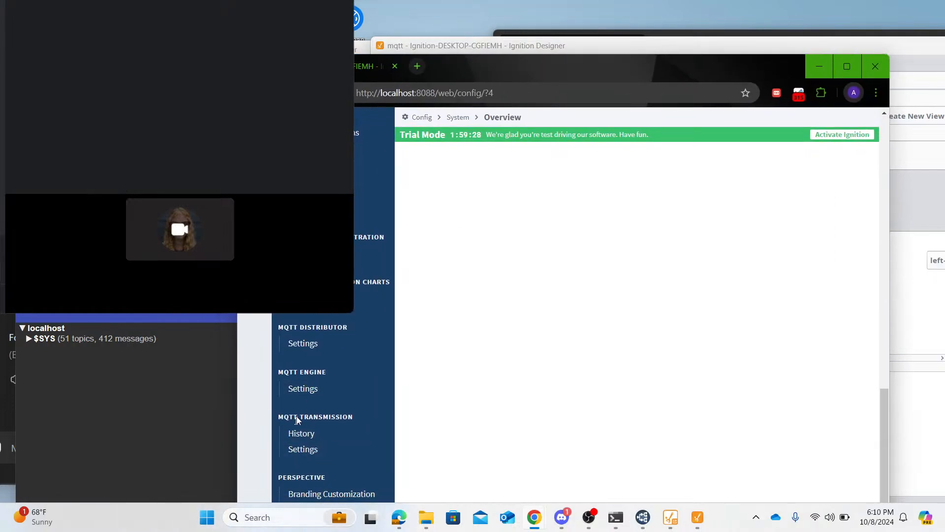
{"action": "left_click", "coordinate": [304, 449]}
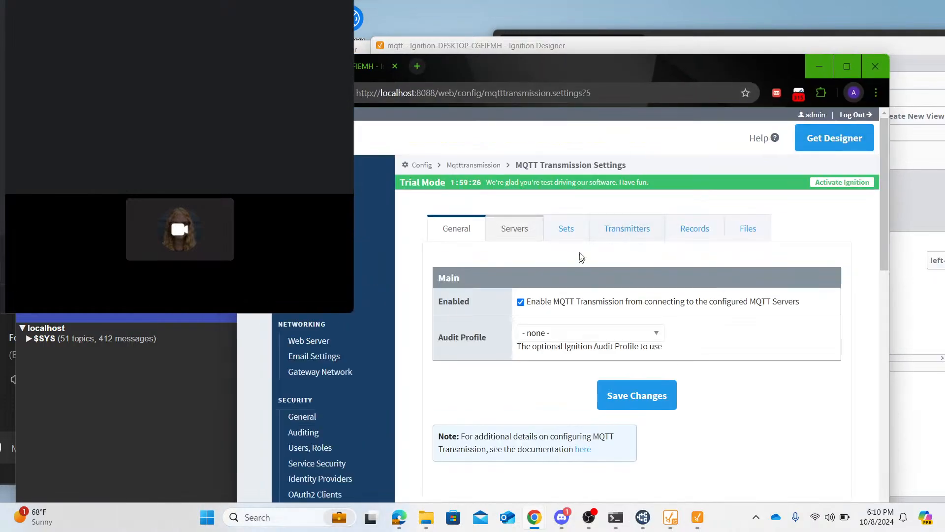
{"action": "left_click", "coordinate": [567, 242]}
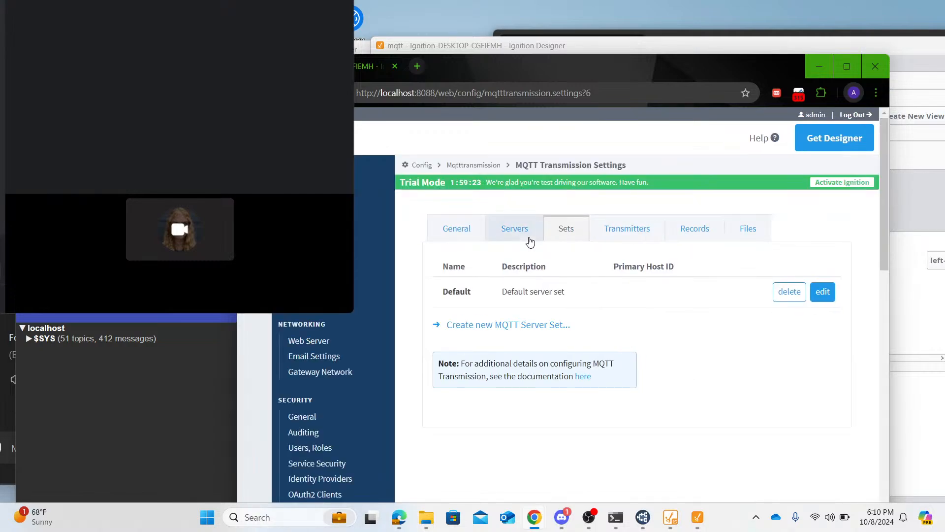
{"action": "left_click", "coordinate": [527, 239]}
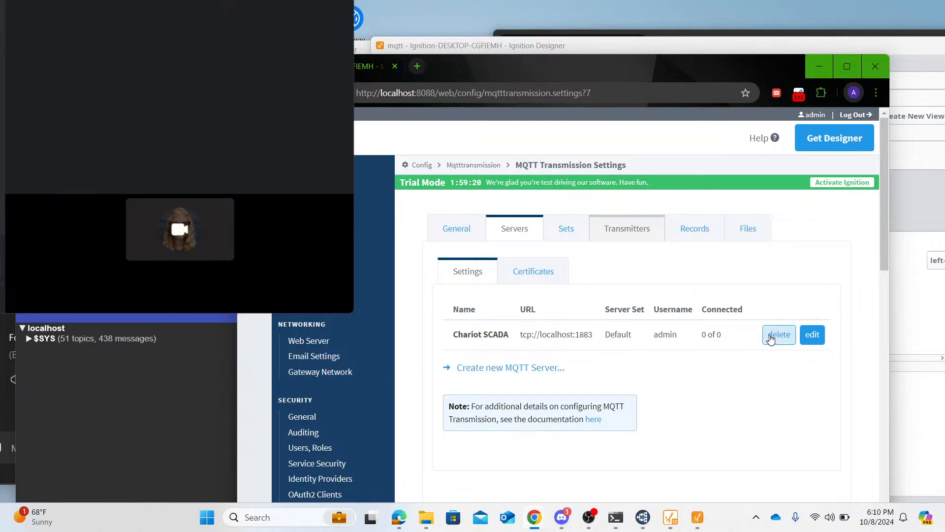
- Inspect the $SYS topic under localhost in MQTT Explorer, collapse it again, and return to the gateway page
{"action": "left_click", "coordinate": [146, 393]}
{"action": "left_click", "coordinate": [45, 338]}
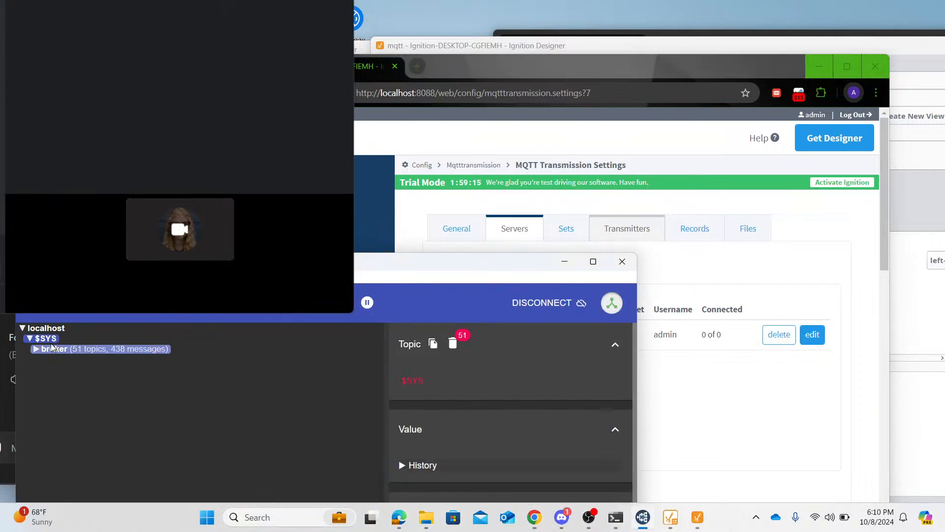
{"action": "left_click", "coordinate": [45, 338]}
{"action": "left_click", "coordinate": [745, 393]}
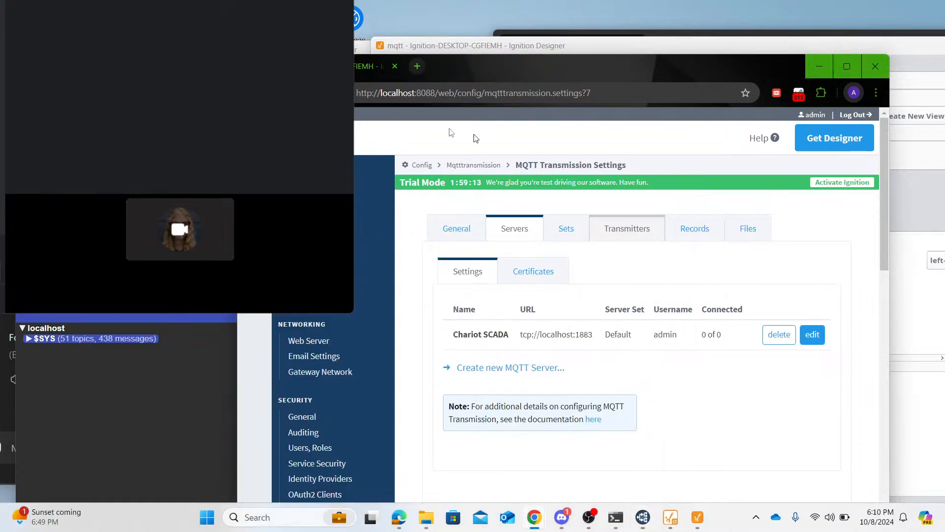
- Disconnect MQTT Explorer from the broker and reconnect it with the localhost connection on port 1883
{"action": "left_click", "coordinate": [206, 286]}
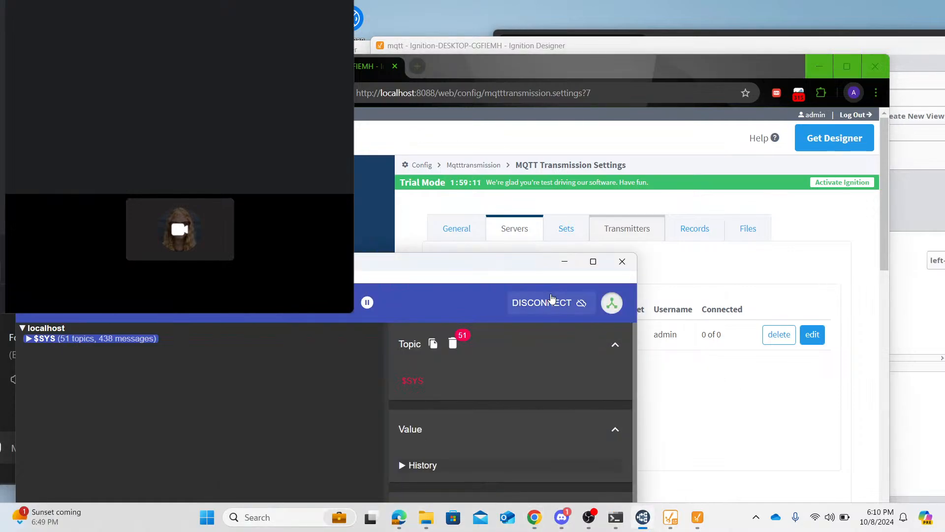
{"action": "left_click", "coordinate": [550, 301]}
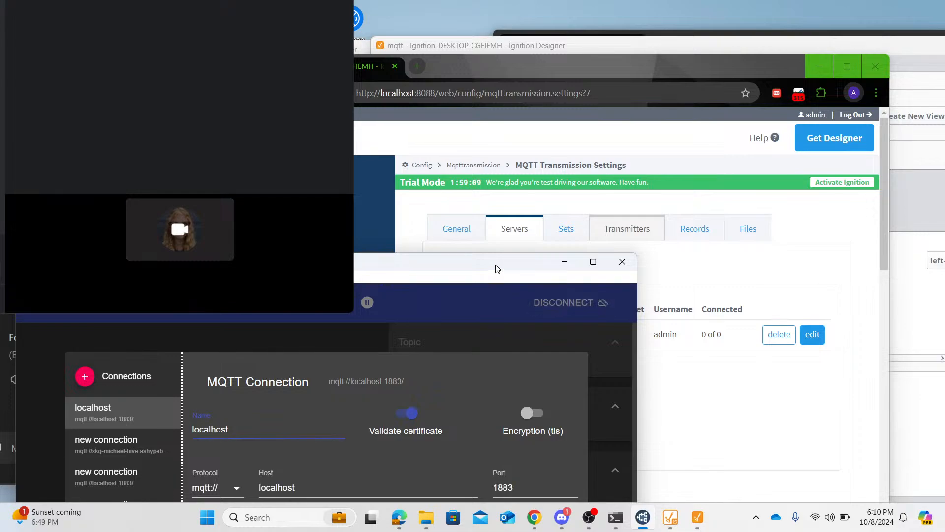
{"action": "left_click_drag", "start_coordinate": [497, 265], "coordinate": [539, 113]}
{"action": "left_click", "coordinate": [596, 439]}
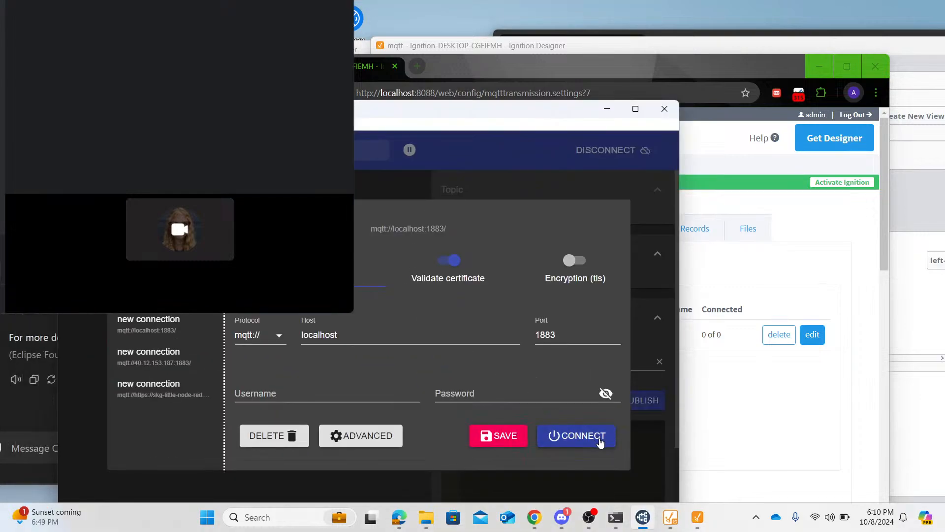
- Reposition the MQTT Explorer window so its topic tree is visible, and shift the gateway browser window clear of the webcam view
{"action": "left_click_drag", "start_coordinate": [513, 118], "coordinate": [463, 212]}
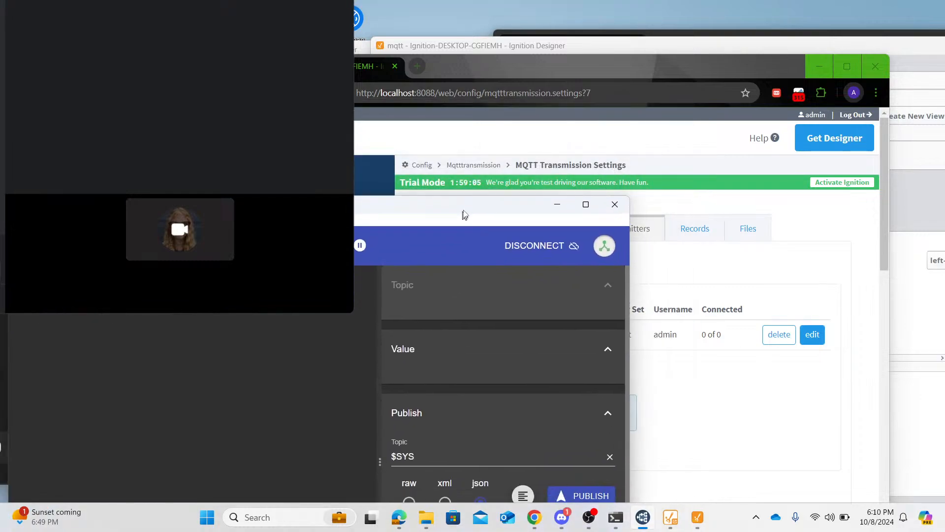
{"action": "double_click", "coordinate": [461, 215]}
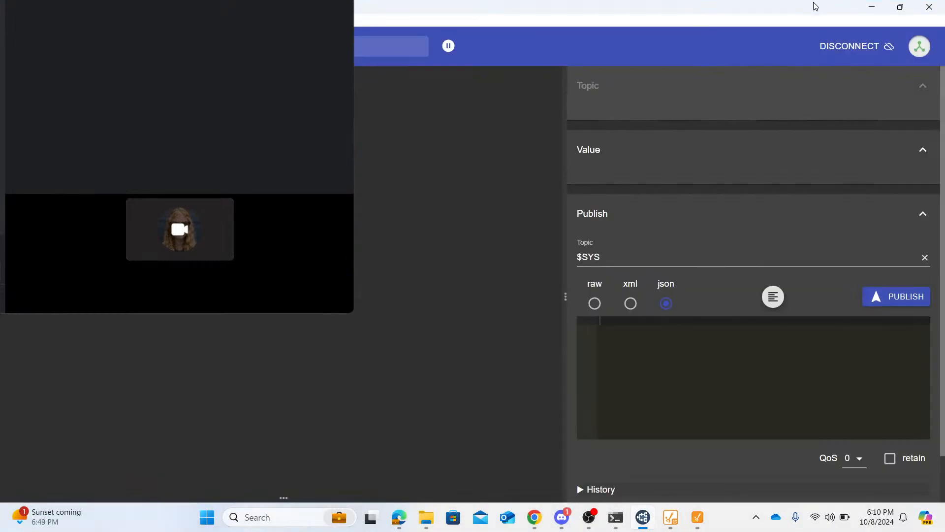
{"action": "left_click_drag", "start_coordinate": [816, 6], "coordinate": [480, 270]}
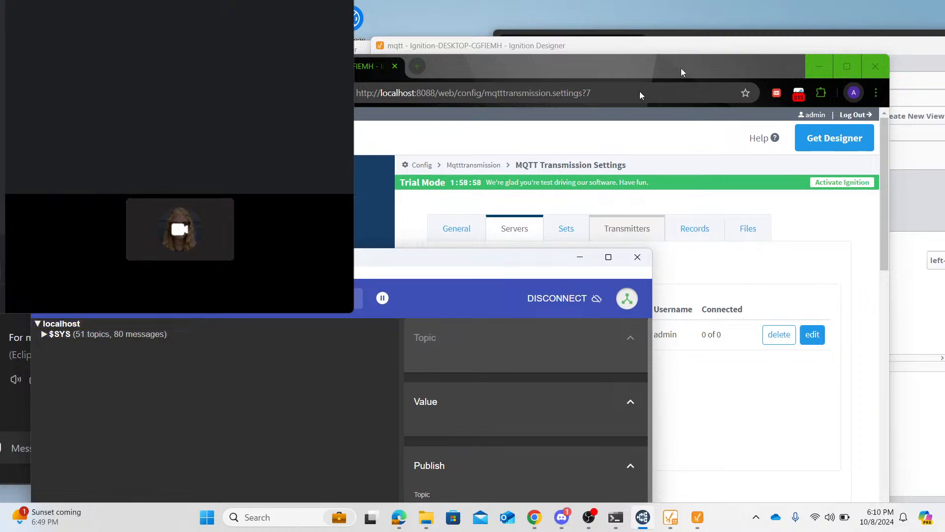
{"action": "left_click_drag", "start_coordinate": [595, 69], "coordinate": [631, 61]}
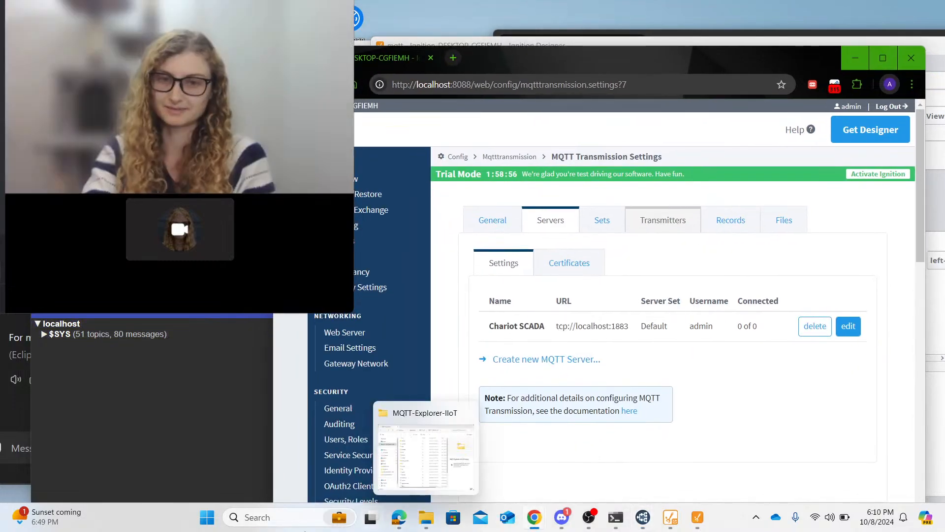
- Open the Windows Services console and move its window clear of the webcam view
{"action": "left_click", "coordinate": [237, 518]}
{"action": "type", "text": "services"}
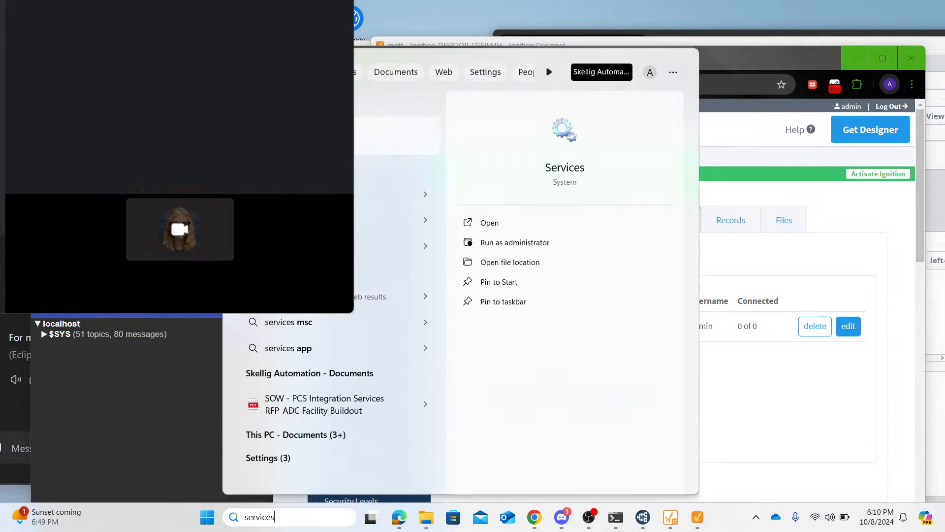
{"action": "key", "text": "Return"}
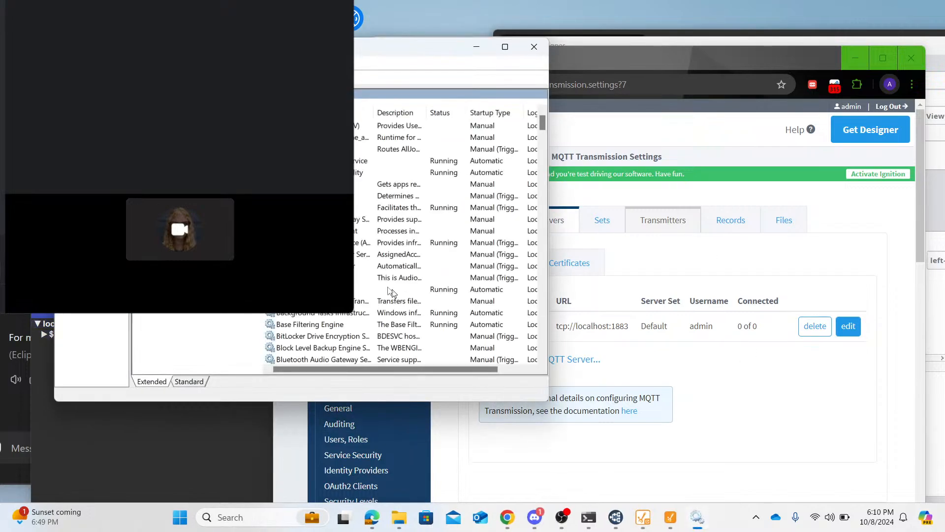
{"action": "scroll", "coordinate": [389, 291], "scroll_direction": "down", "scroll_amount": 5}
{"action": "left_click_drag", "start_coordinate": [304, 50], "coordinate": [531, 74]}
- Find the Mosquitto Broker in the list of local services and select it
{"action": "scroll", "coordinate": [572, 241], "scroll_direction": "down", "scroll_amount": 5}
{"action": "scroll", "coordinate": [572, 241], "scroll_direction": "down", "scroll_amount": 20}
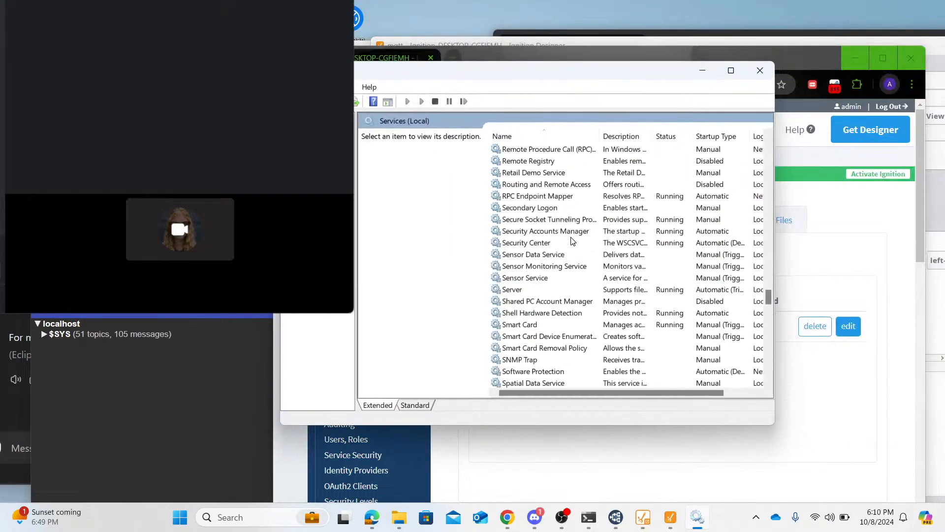
{"action": "scroll", "coordinate": [571, 242], "scroll_direction": "up", "scroll_amount": 20}
{"action": "scroll", "coordinate": [571, 241], "scroll_direction": "up", "scroll_amount": 17}
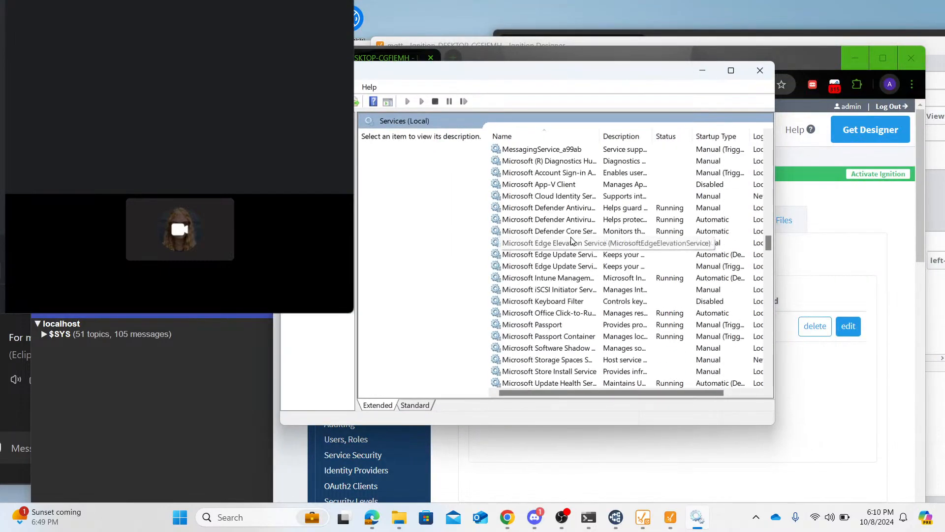
{"action": "scroll", "coordinate": [571, 241], "scroll_direction": "down", "scroll_amount": 4}
{"action": "scroll", "coordinate": [571, 241], "scroll_direction": "down", "scroll_amount": 6}
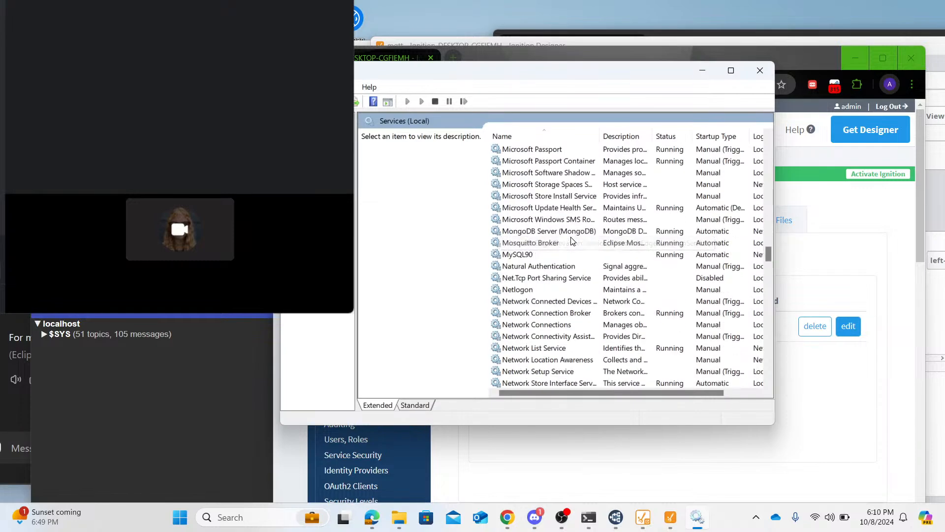
{"action": "left_click", "coordinate": [526, 244]}
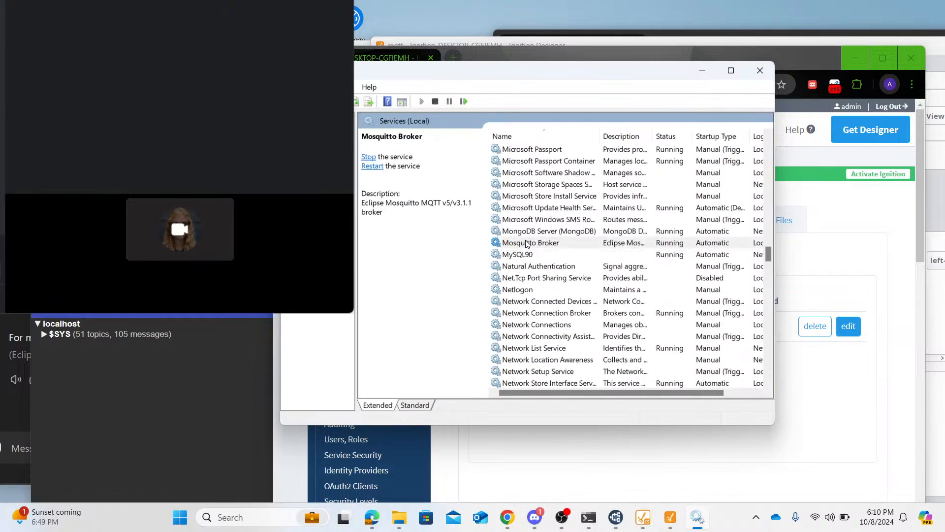
- Restart the Mosquitto Broker service and minimize the Services console
{"action": "right_click", "coordinate": [536, 243]}
{"action": "left_click", "coordinate": [573, 303]}
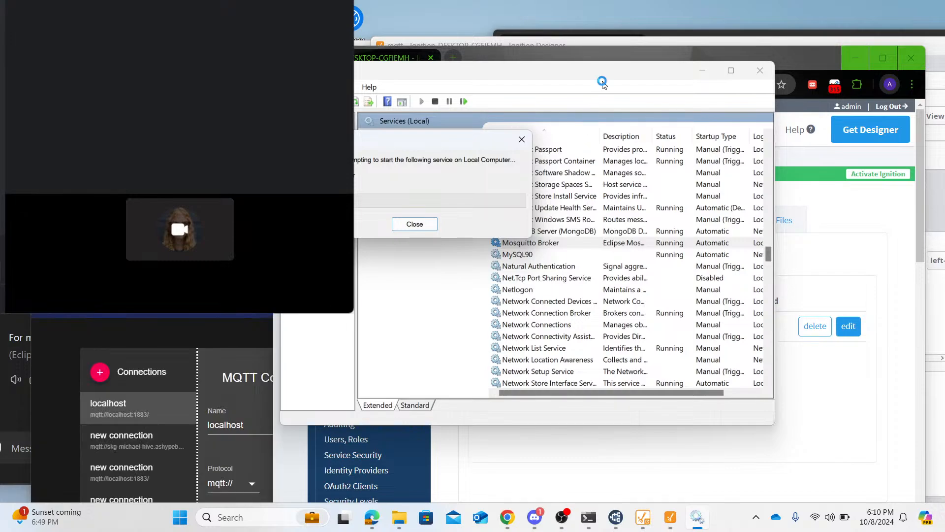
{"action": "left_click", "coordinate": [703, 71]}
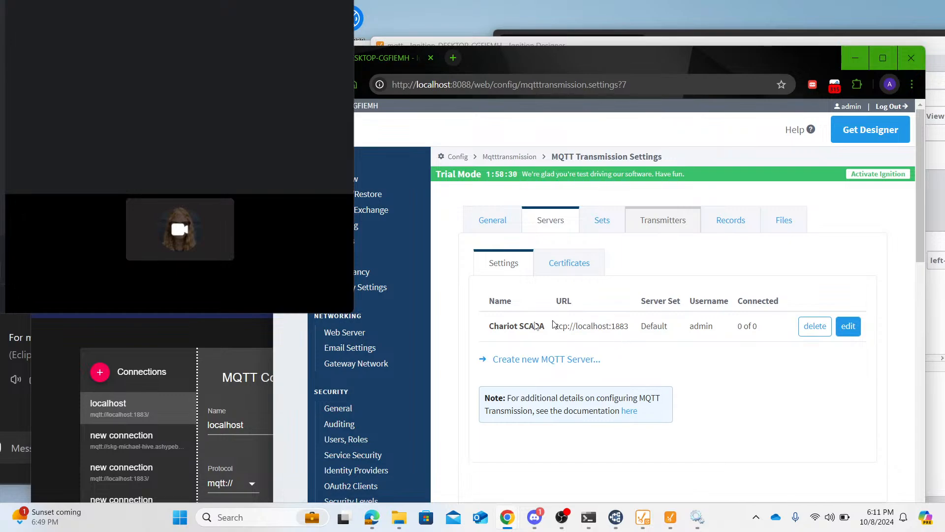
- Check the MQTT Transmission server sets and the MQTT Engine server settings in the Ignition gateway configuration
{"action": "left_click", "coordinate": [594, 224]}
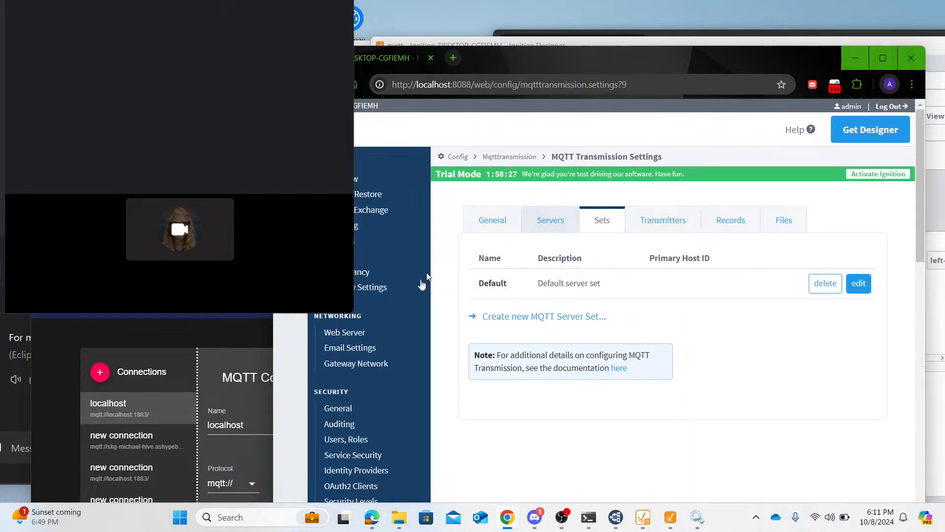
{"action": "scroll", "coordinate": [396, 376], "scroll_direction": "down", "scroll_amount": 10}
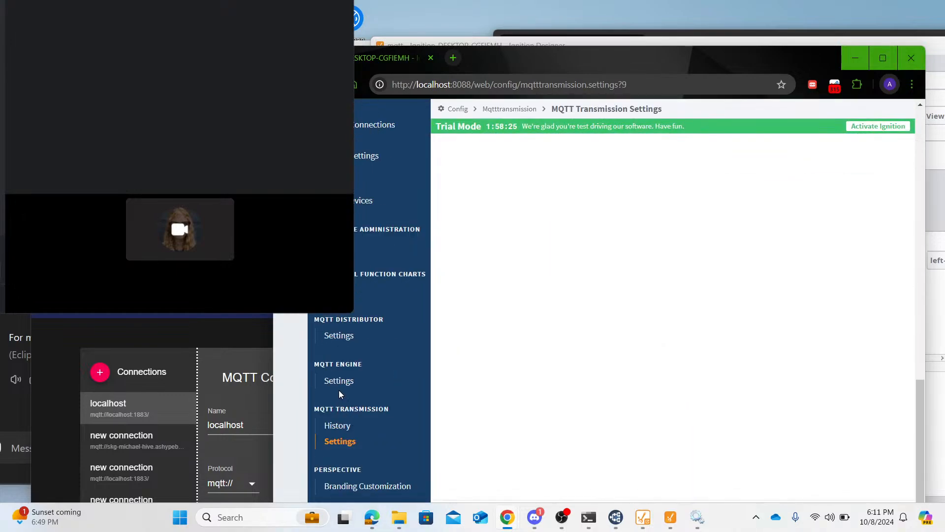
{"action": "left_click", "coordinate": [339, 381]}
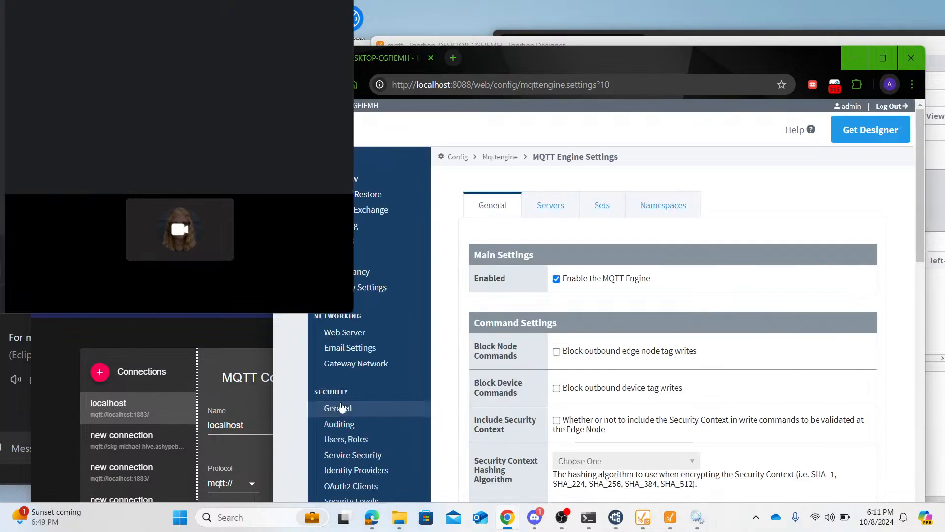
{"action": "left_click", "coordinate": [547, 229]}
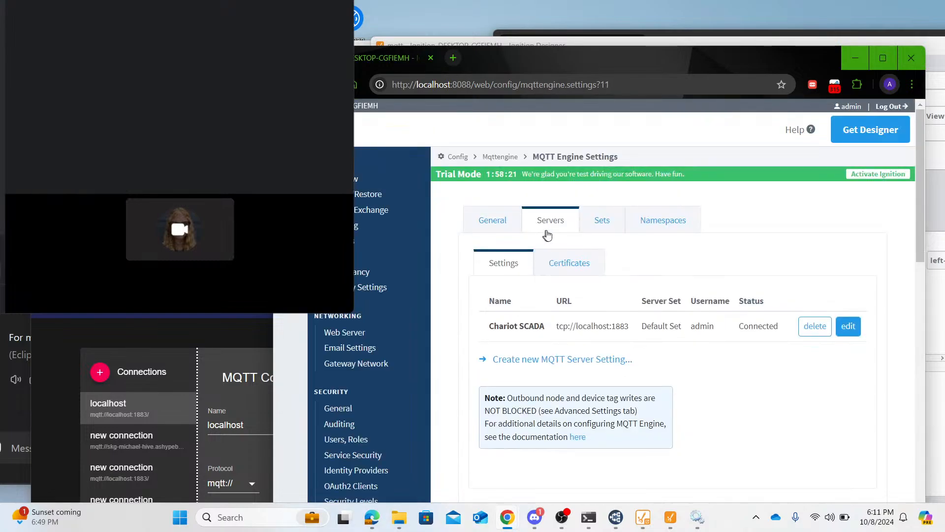
- Reconnect MQTT Explorer with the localhost connection and move its window so its topic tree is clear of the webcam view
{"action": "left_click_drag", "start_coordinate": [191, 257], "coordinate": [350, 93]}
{"action": "left_click", "coordinate": [695, 427]}
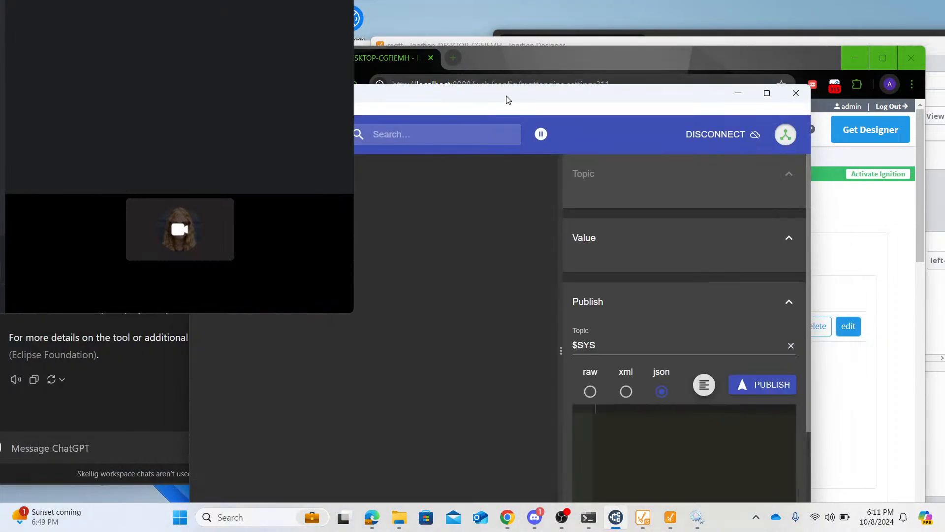
{"action": "left_click_drag", "start_coordinate": [507, 97], "coordinate": [366, 224]}
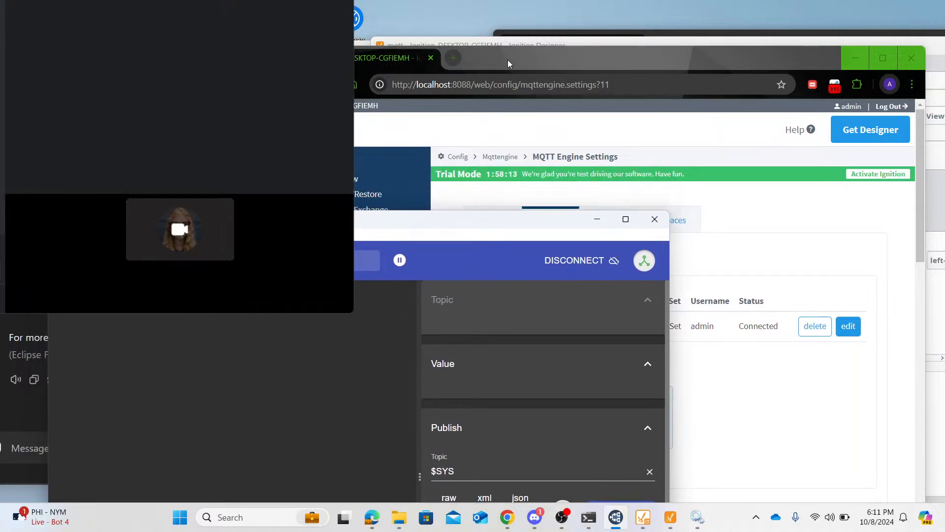
- Switch to Ignition Designer, open the Perspective view named View, and shift the window so more of the view shows
{"action": "left_click", "coordinate": [492, 45]}
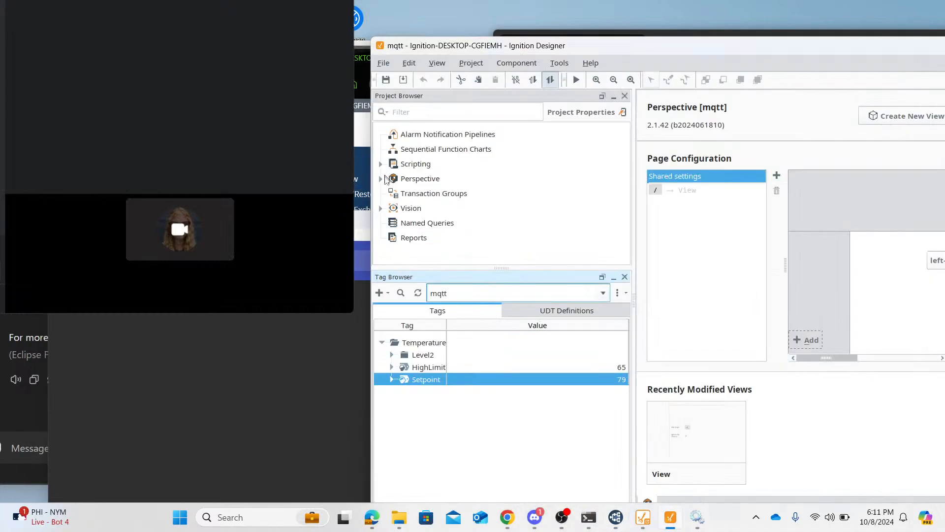
{"action": "left_click", "coordinate": [381, 179]}
{"action": "left_click", "coordinate": [391, 223]}
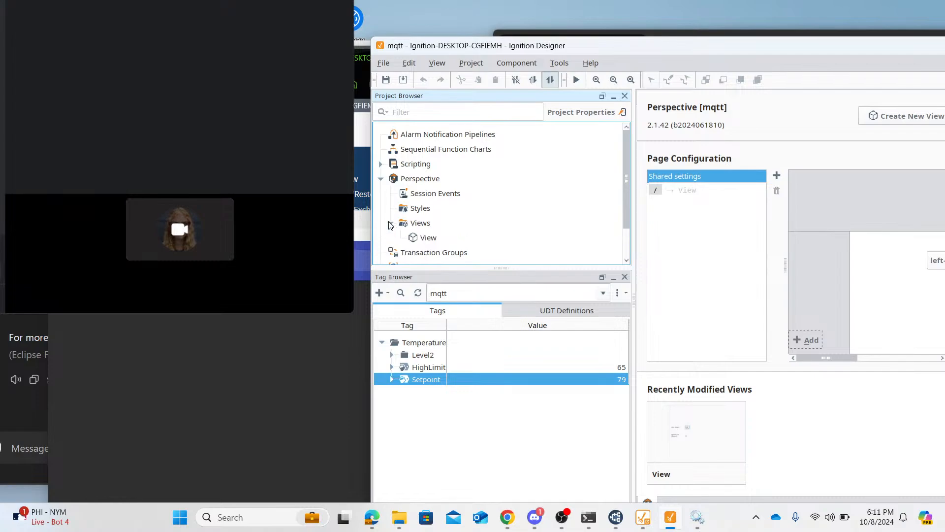
{"action": "double_click", "coordinate": [423, 237]}
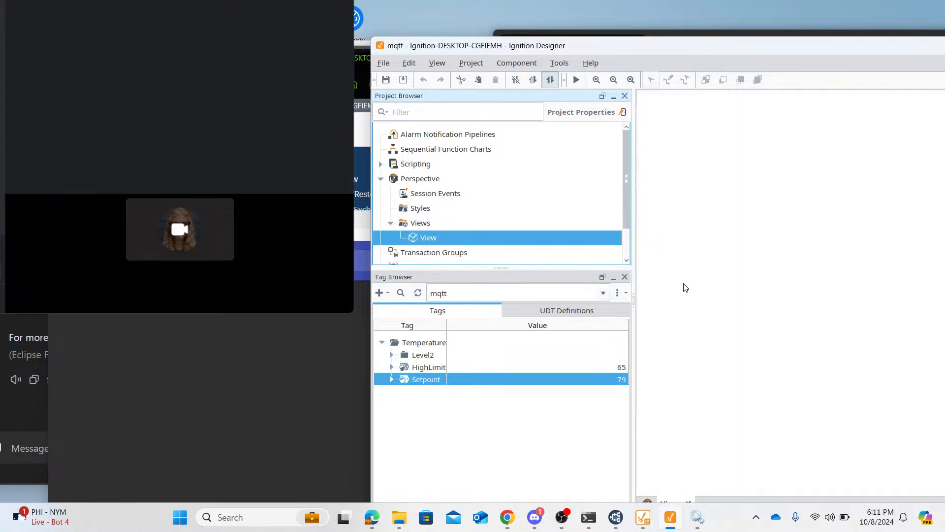
{"action": "left_click_drag", "start_coordinate": [783, 44], "coordinate": [689, 53]}
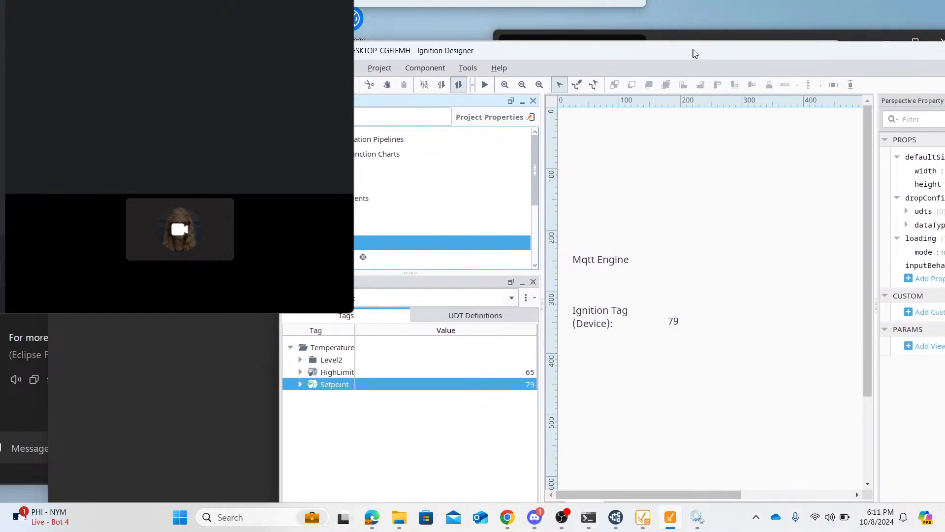
- Start the view's preview mode and set the Setpoint tag to 80
{"action": "left_click", "coordinate": [486, 85]}
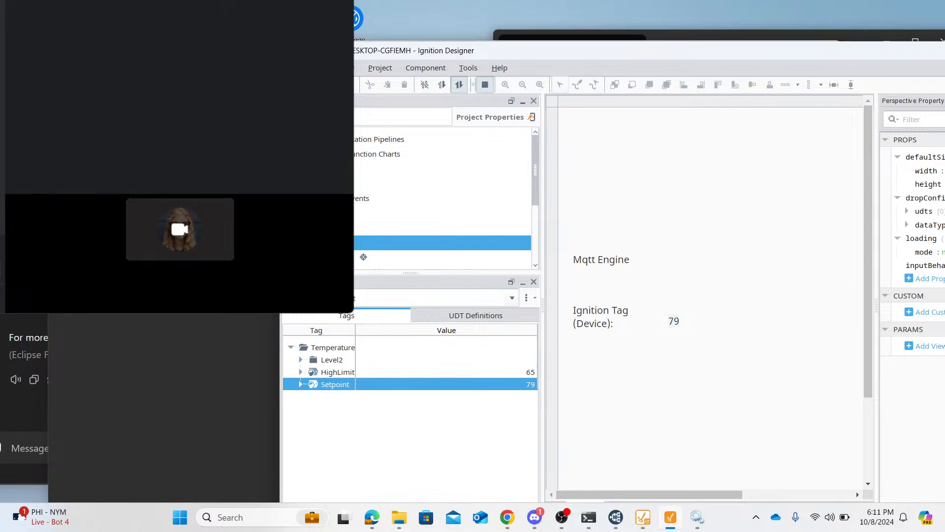
{"action": "double_click", "coordinate": [531, 384]}
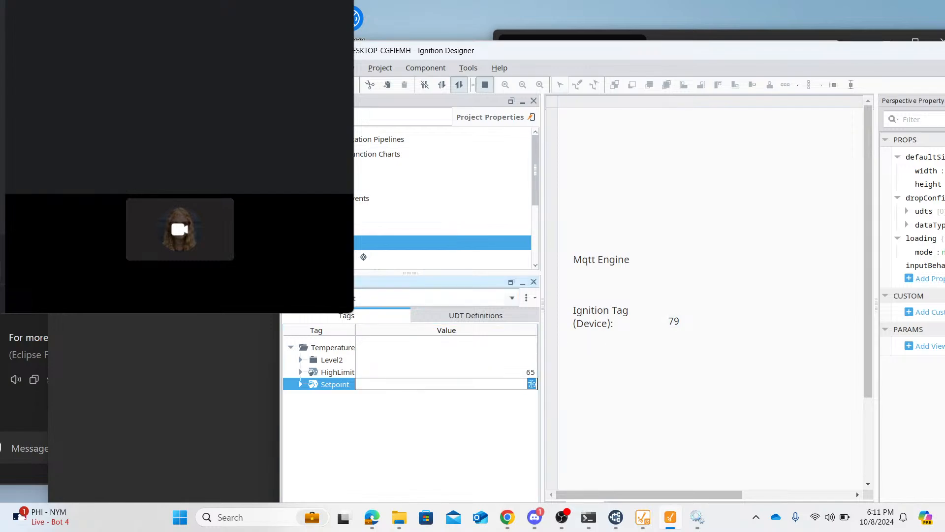
{"action": "type", "text": "80"}
{"action": "key", "text": "Return"}
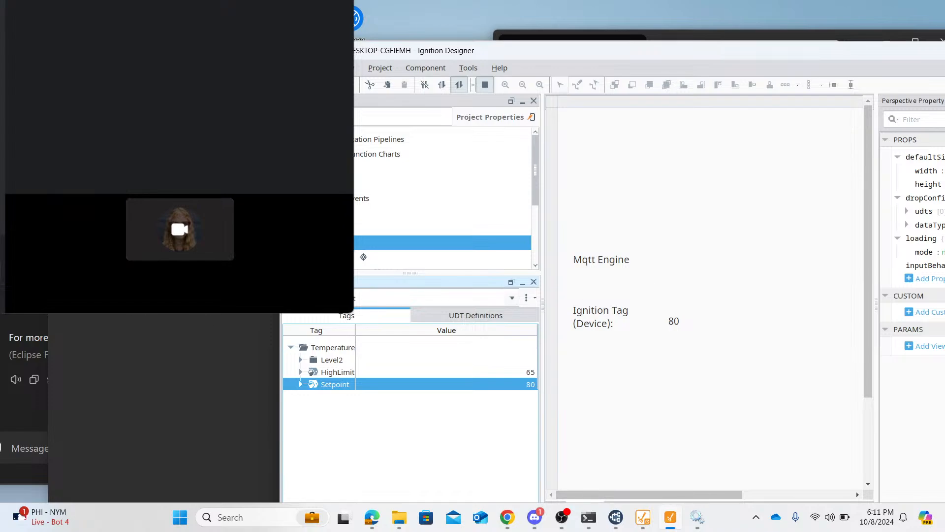
- Check MQTT Explorer's topic tree for the Setpoint change, and return to Ignition Designer and reposition its window
{"action": "key", "text": "alt+Tab"}
{"action": "left_click", "coordinate": [84, 311]}
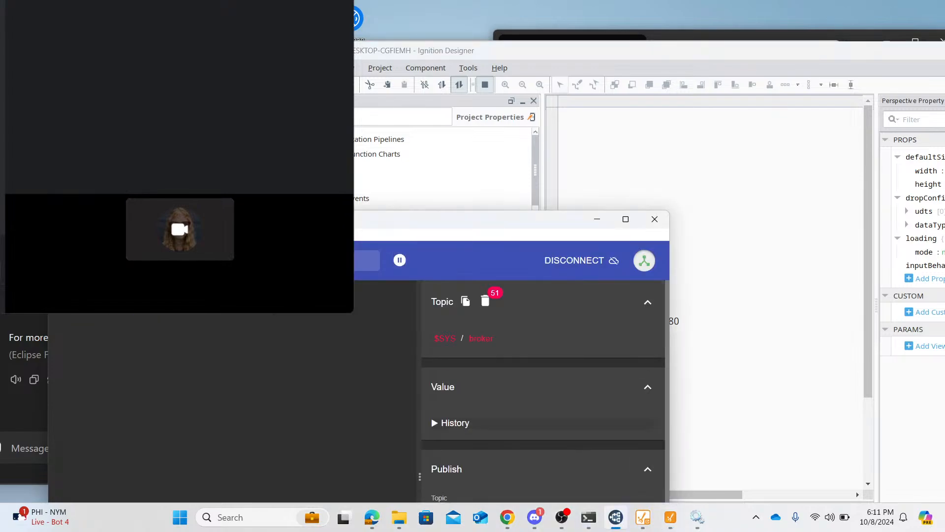
{"action": "left_click", "coordinate": [560, 52]}
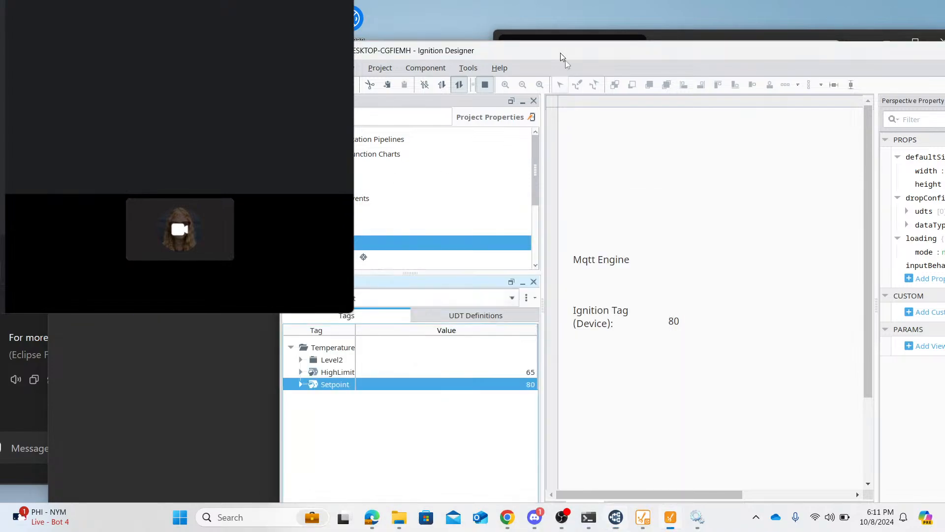
{"action": "left_click_drag", "start_coordinate": [560, 52], "coordinate": [604, 104]}
- Look over the gateway's Status overview, including its connections, and return to the Config section
{"action": "left_click", "coordinate": [518, 53]}
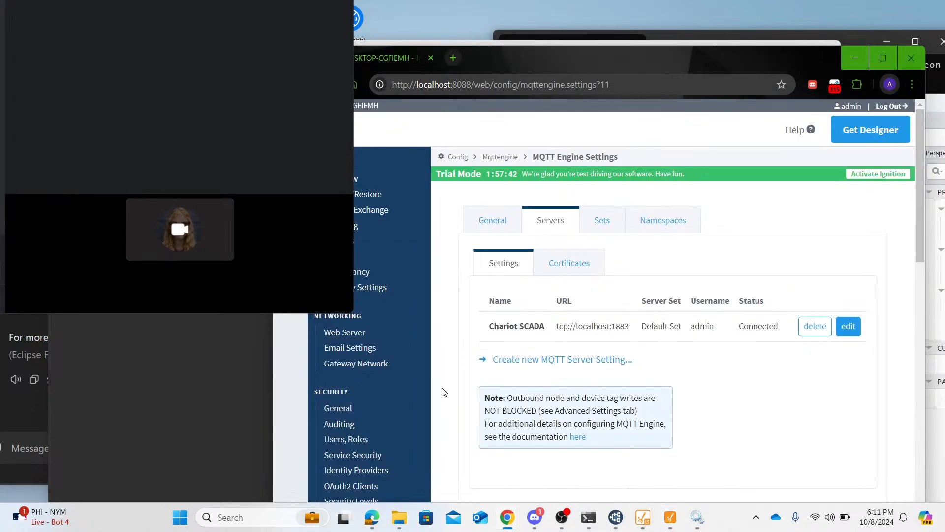
{"action": "left_click", "coordinate": [290, 209]}
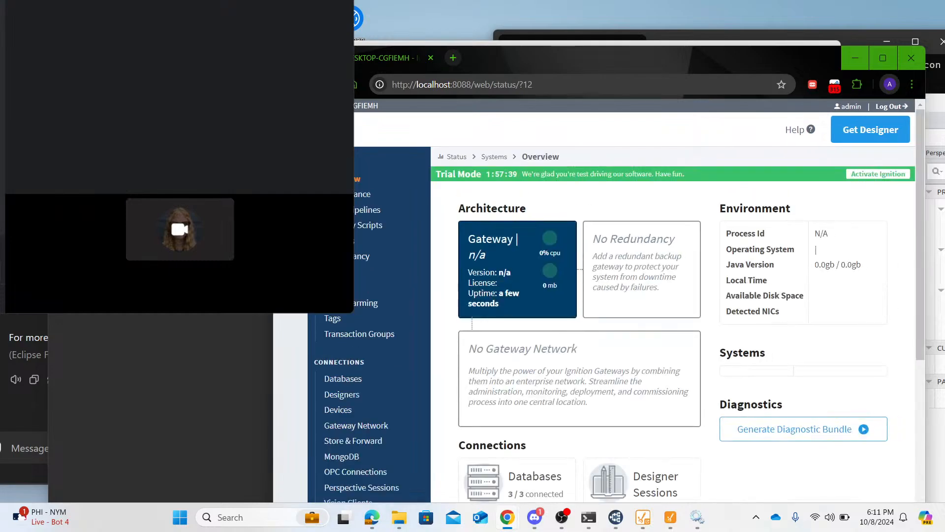
{"action": "scroll", "coordinate": [557, 272], "scroll_direction": "down", "scroll_amount": 6}
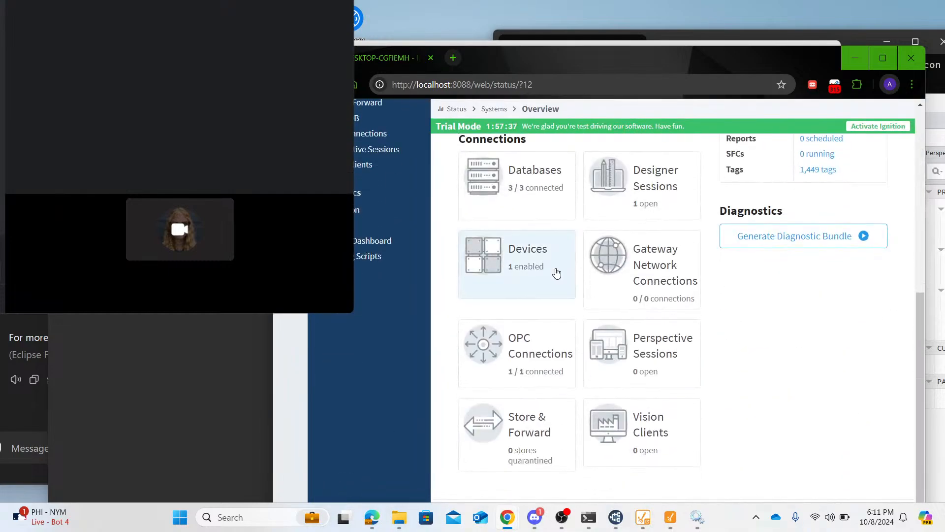
{"action": "scroll", "coordinate": [621, 223], "scroll_direction": "up", "scroll_amount": 6}
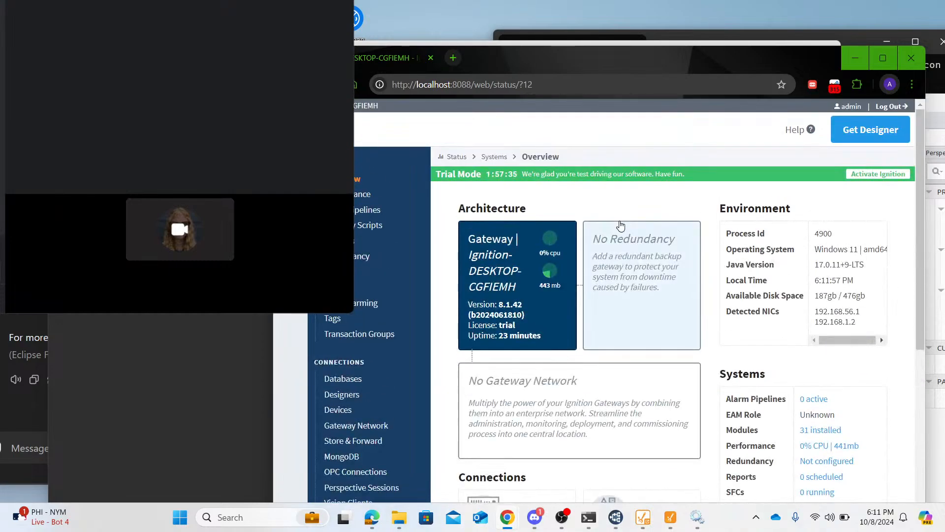
{"action": "left_click", "coordinate": [290, 235]}
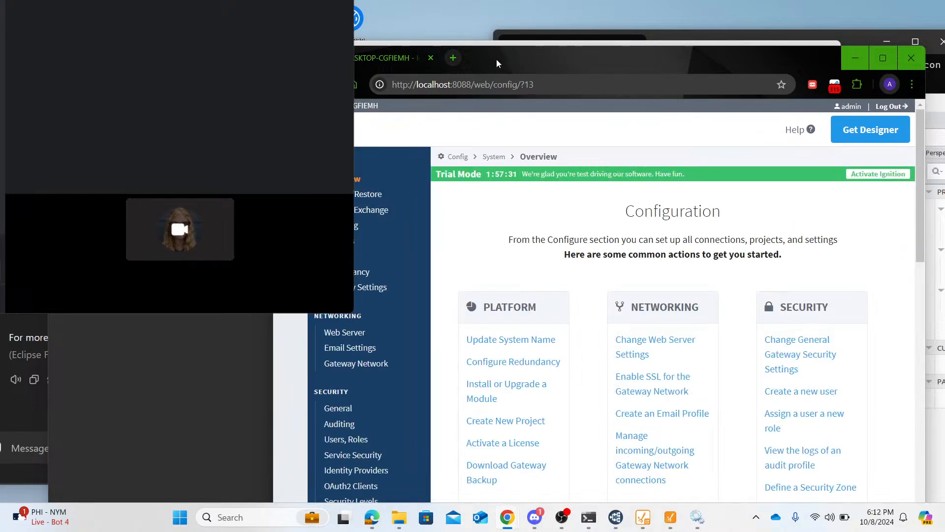
- Move the gateway browser window out of the way and reposition MQTT Explorer so its Publish area is visible
{"action": "left_click_drag", "start_coordinate": [496, 59], "coordinate": [557, 319]}
{"action": "left_click", "coordinate": [315, 370]}
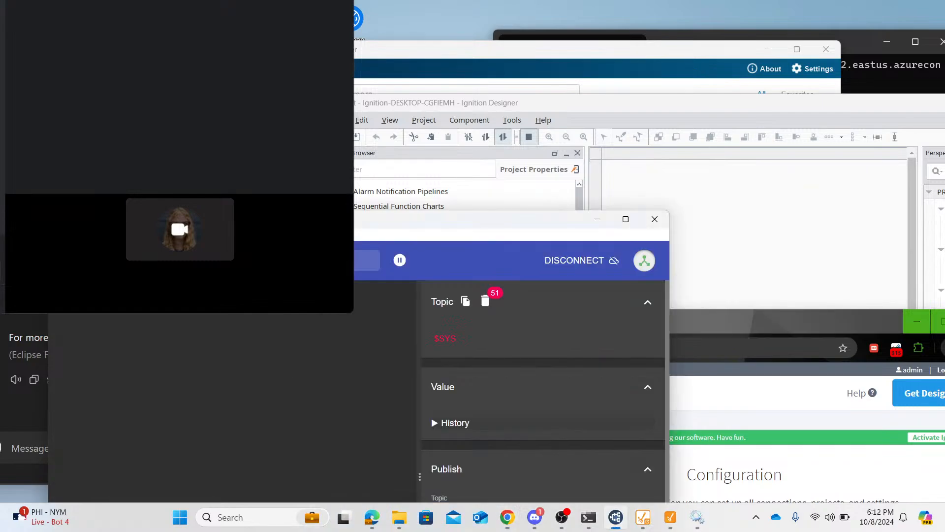
{"action": "left_click_drag", "start_coordinate": [283, 224], "coordinate": [506, 38]}
- Publish the raw message "Hello World!" to the topic Test/Topic and expand the Test topic in the tree
{"action": "left_click", "coordinate": [697, 320]}
{"action": "key", "text": "ctrl+a"}
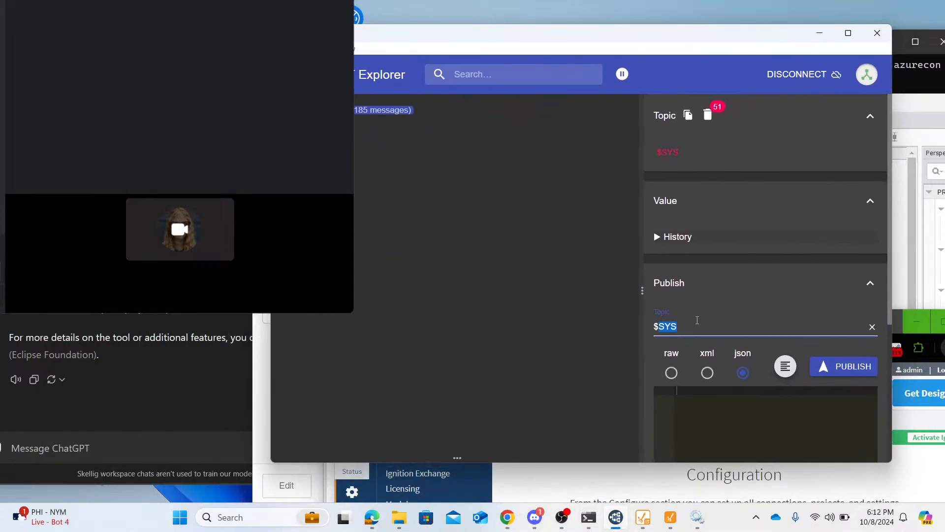
{"action": "key", "text": "BackSpace"}
{"action": "type", "text": "Test"}
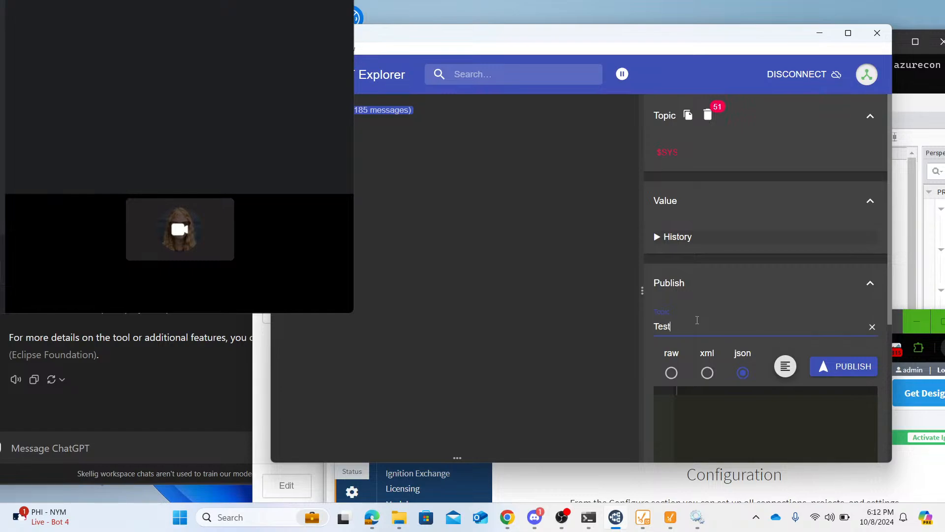
{"action": "type", "text": "/Topic"}
{"action": "left_click", "coordinate": [671, 372]}
{"action": "left_click", "coordinate": [692, 402]}
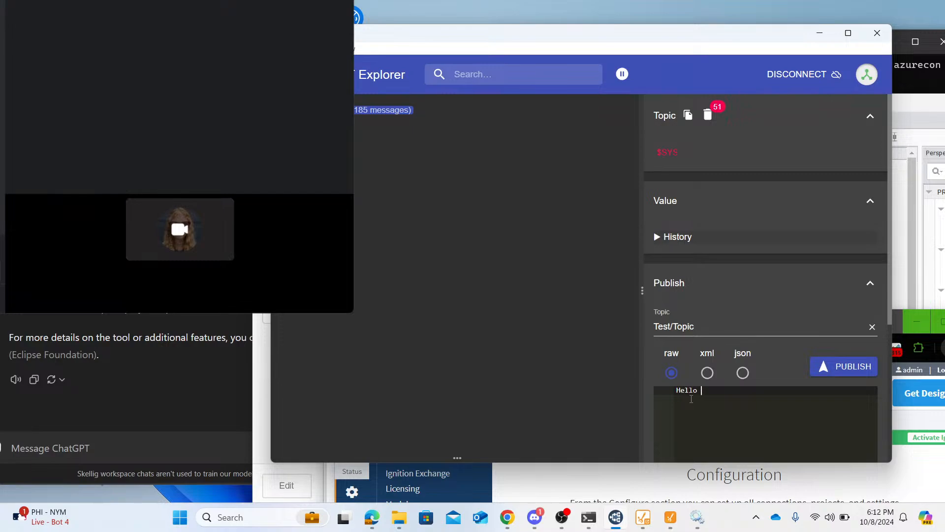
{"action": "type", "text": "Hello World!"}
{"action": "left_click", "coordinate": [833, 372]}
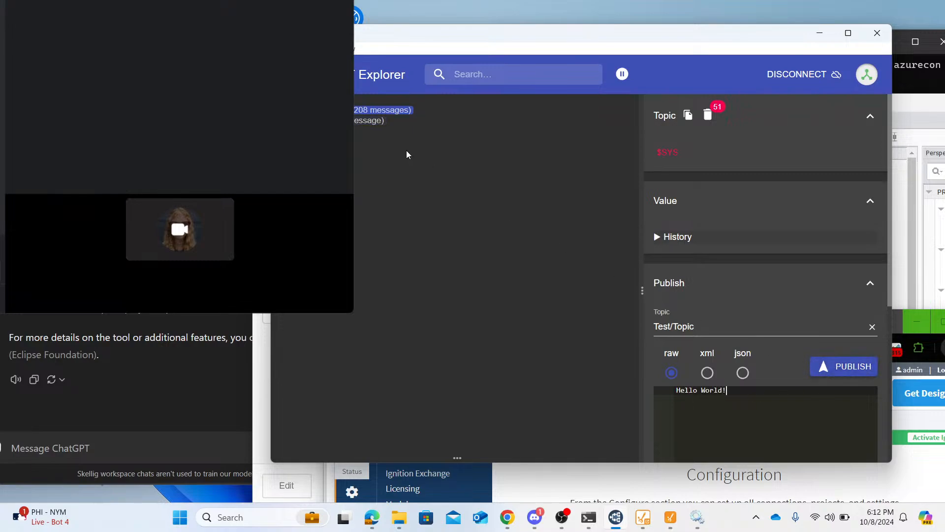
{"action": "left_click", "coordinate": [356, 130]}
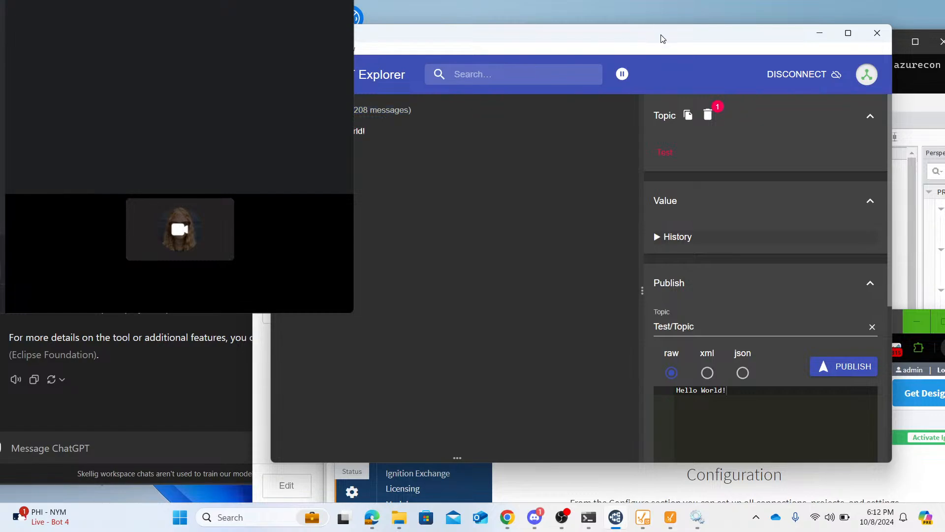
- Arrange MQTT Explorer and Ignition Designer so both are visible, and minimize the Designer Launcher window
{"action": "left_click_drag", "start_coordinate": [661, 37], "coordinate": [330, 324]}
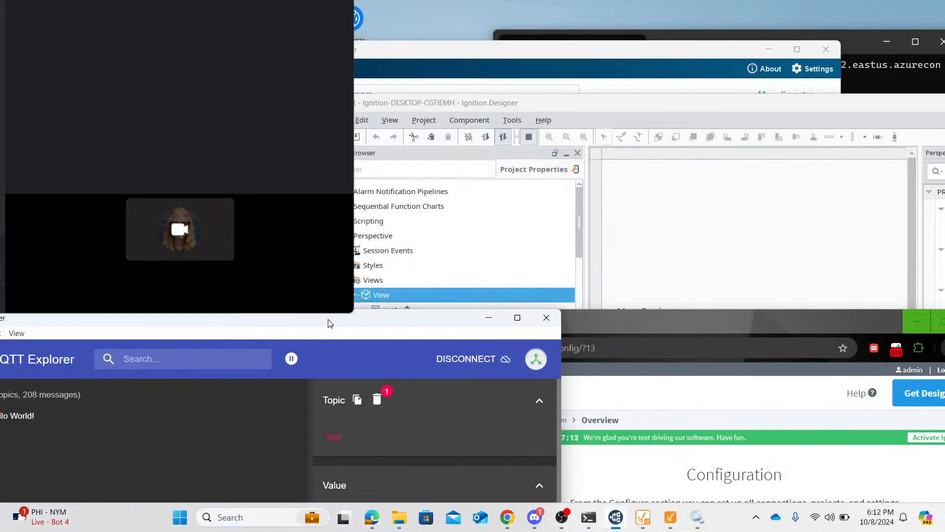
{"action": "left_click", "coordinate": [558, 106]}
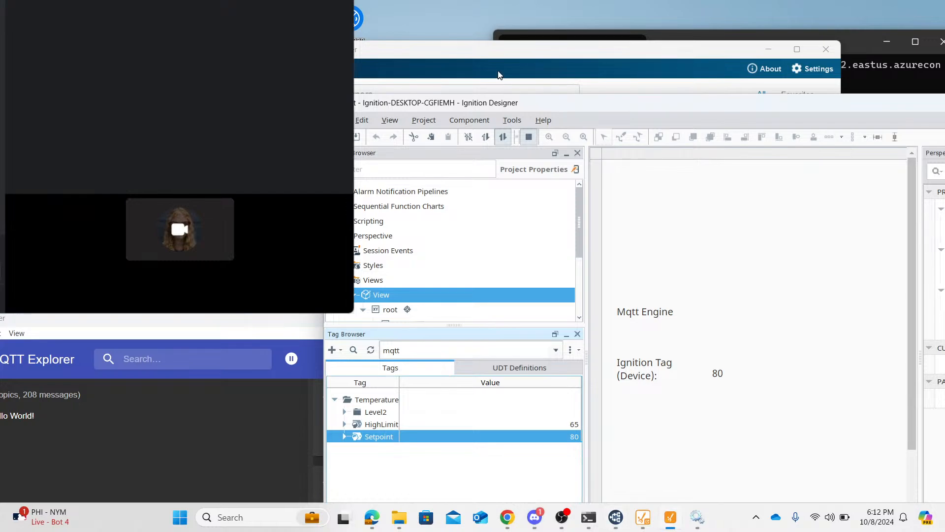
{"action": "left_click", "coordinate": [495, 57]}
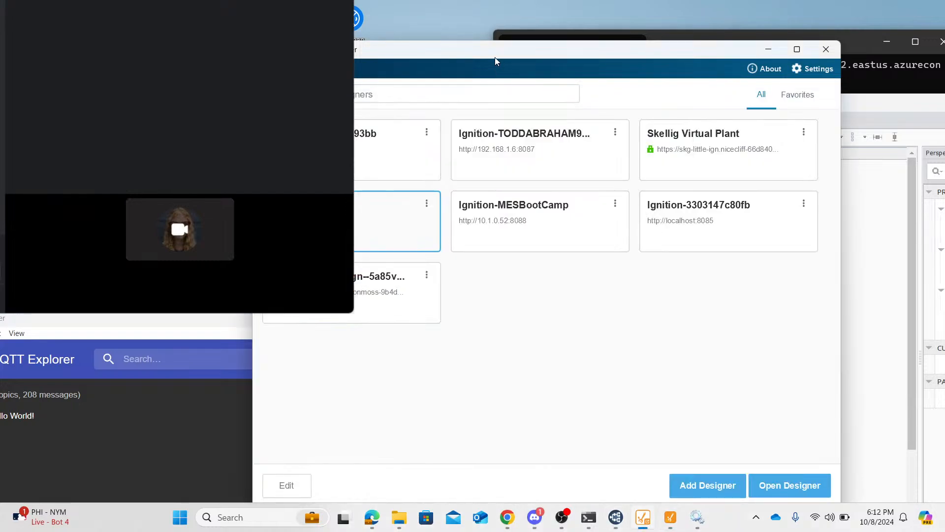
{"action": "left_click", "coordinate": [768, 49]}
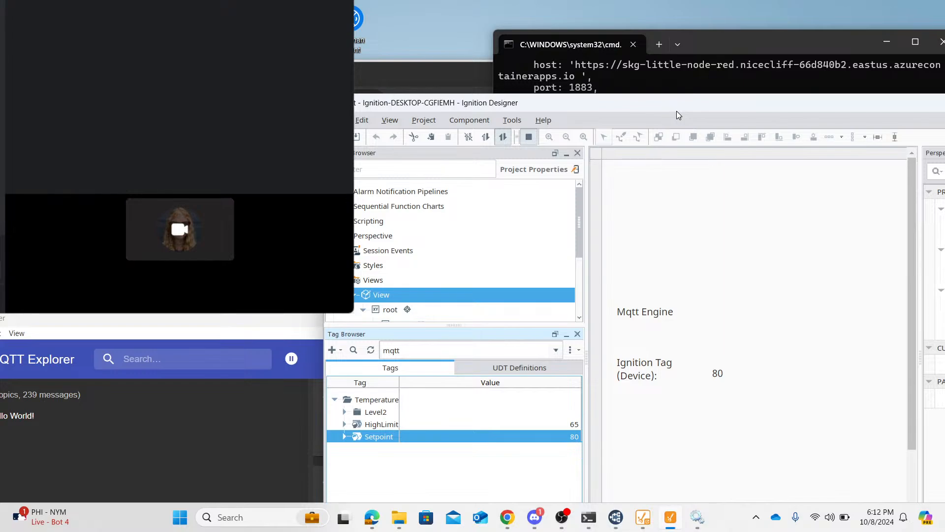
{"action": "left_click_drag", "start_coordinate": [663, 97], "coordinate": [495, 47]}
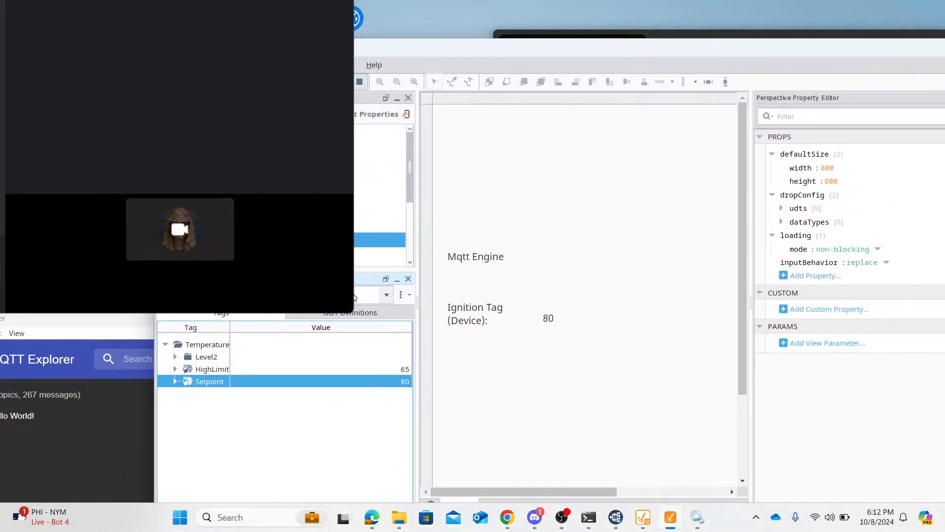
- Stop the view preview in Ignition Designer and switch the Tag Browser to the MQTT Engine provider
{"action": "scroll", "coordinate": [379, 195], "scroll_direction": "down", "scroll_amount": 3}
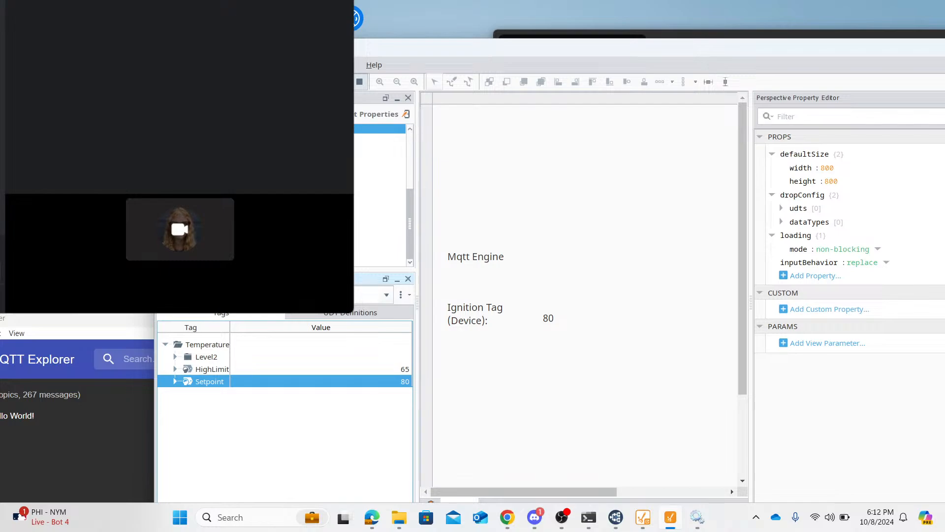
{"action": "left_click", "coordinate": [359, 81]}
{"action": "left_click", "coordinate": [386, 295]}
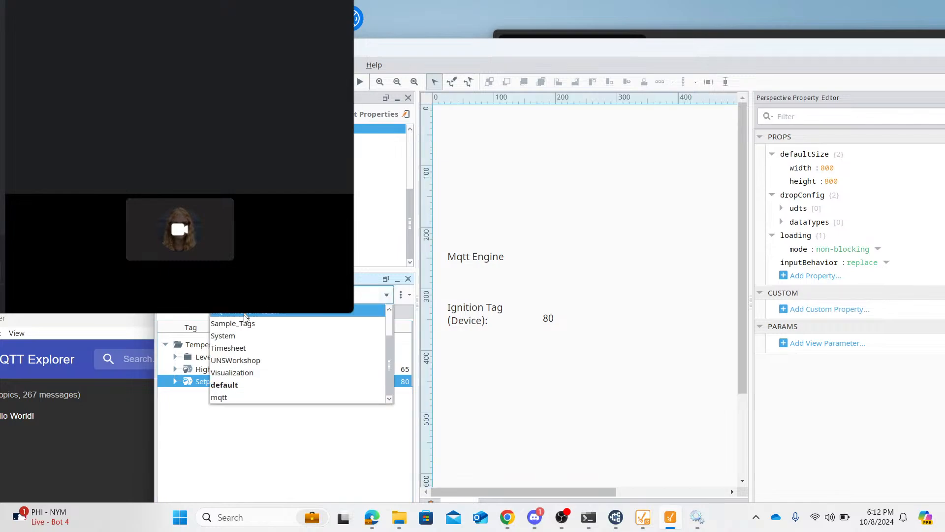
{"action": "scroll", "coordinate": [247, 345], "scroll_direction": "up", "scroll_amount": 1}
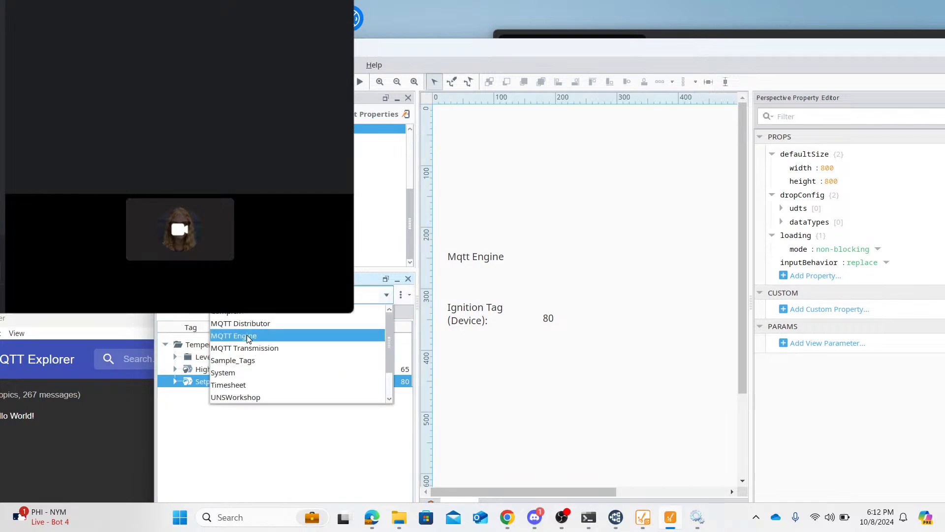
{"action": "left_click", "coordinate": [248, 339]}
- Expand Edge Nodes/GroupA/EdgeA/DeviceA/Temperature/Level2 in the tag tree and select the Level3 folder
{"action": "left_click", "coordinate": [166, 344]}
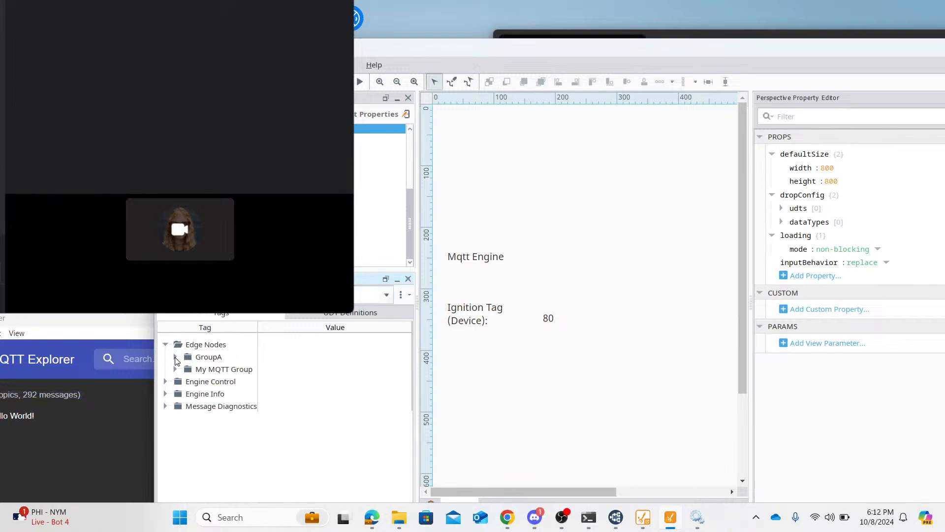
{"action": "left_click", "coordinate": [175, 356]}
{"action": "left_click", "coordinate": [185, 368]}
{"action": "left_click", "coordinate": [195, 381]}
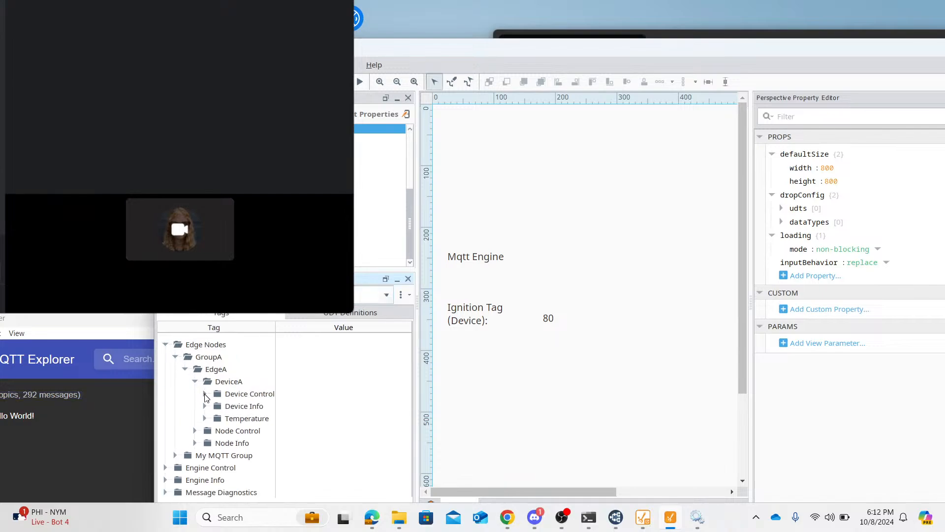
{"action": "left_click", "coordinate": [205, 418]}
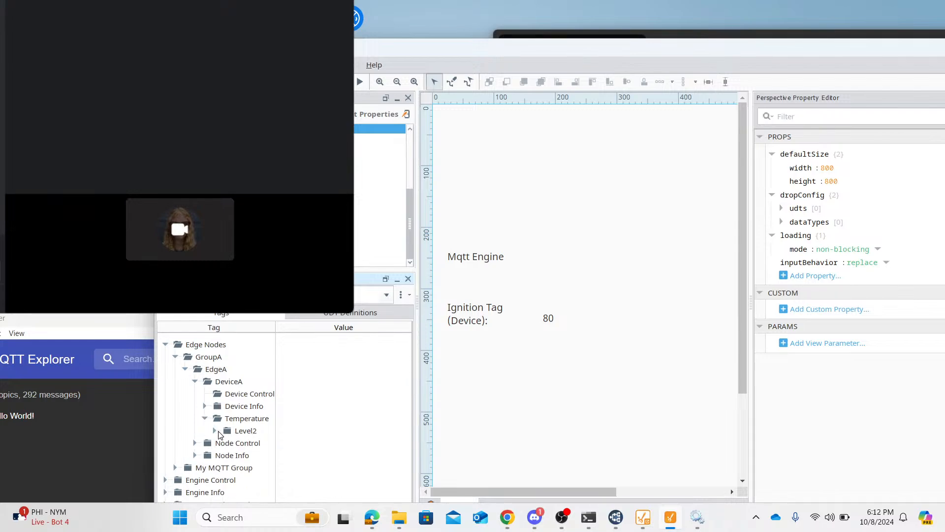
{"action": "left_click", "coordinate": [215, 430]}
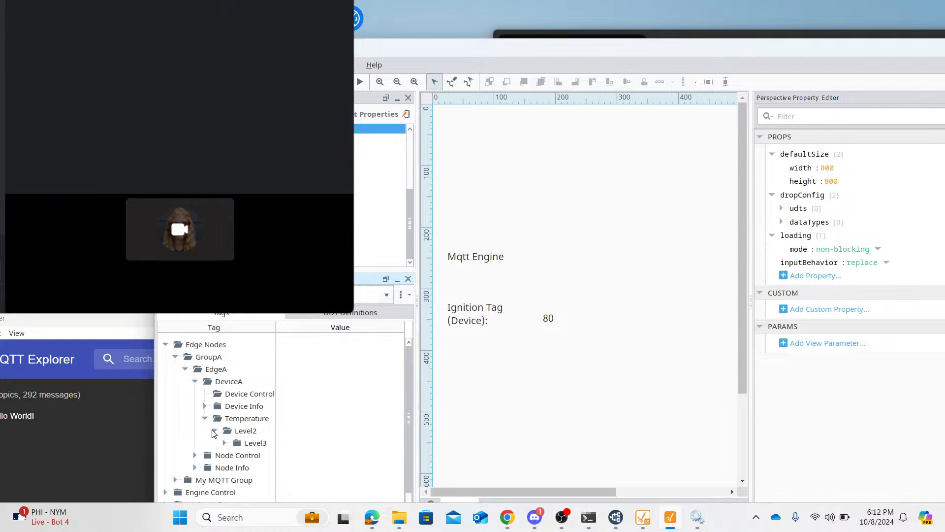
{"action": "left_click", "coordinate": [247, 445]}
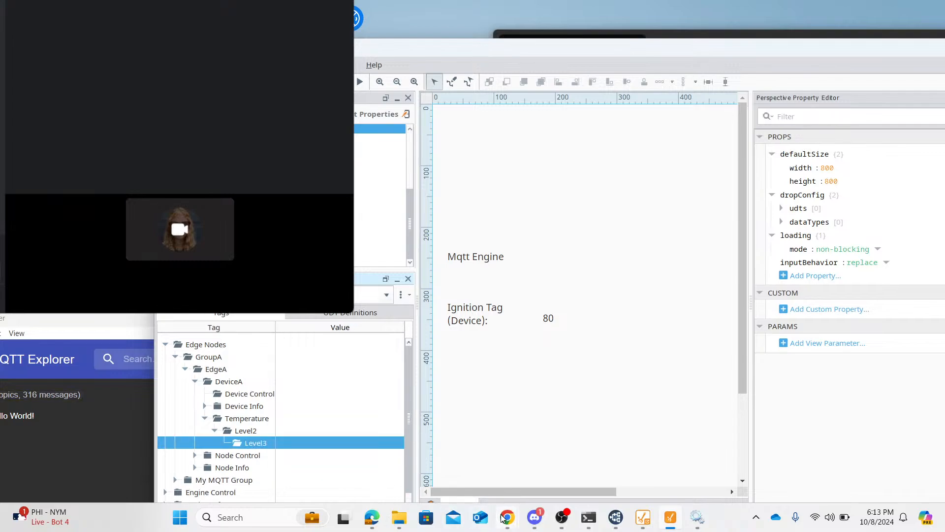
- Switch to the Ignition gateway browser window, move it into view, and open the MQTT Transmission settings
{"action": "mouse_move", "coordinate": [502, 518]}
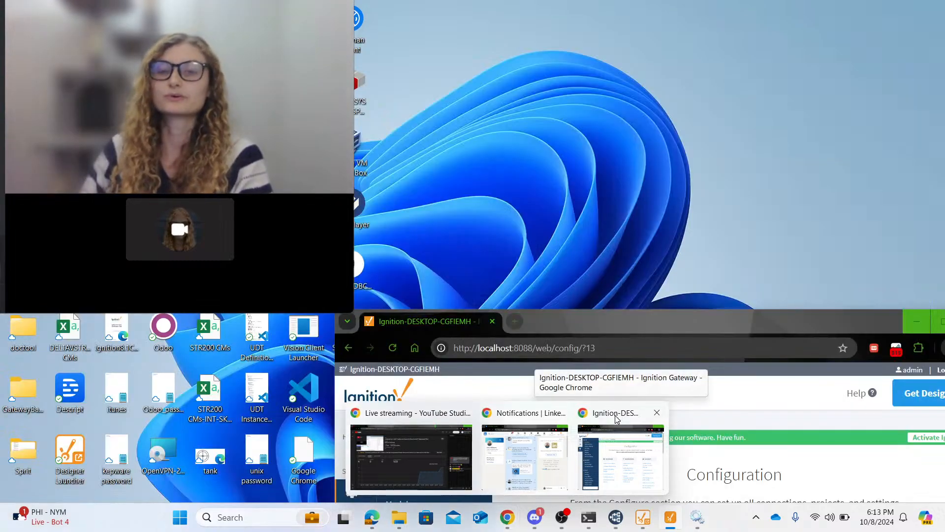
{"action": "left_click", "coordinate": [618, 416]}
{"action": "left_click_drag", "start_coordinate": [661, 324], "coordinate": [620, 55]}
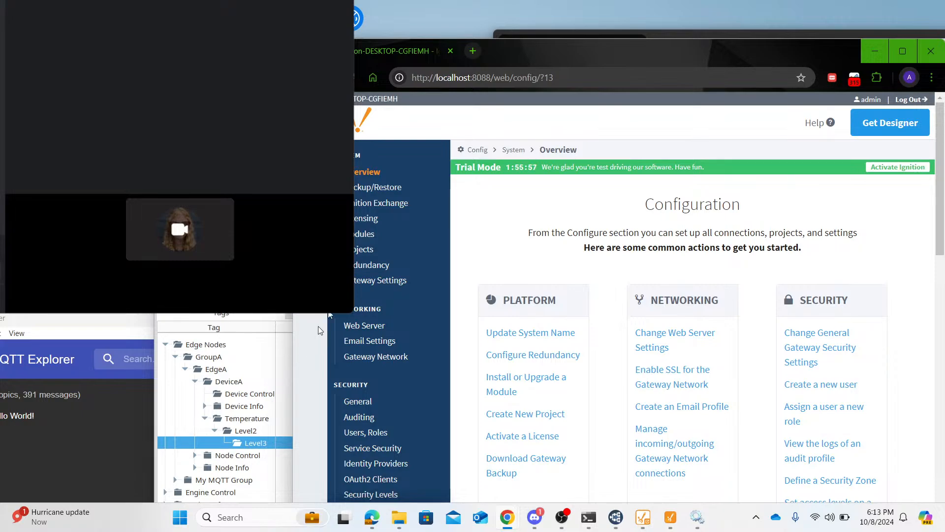
{"action": "scroll", "coordinate": [387, 364], "scroll_direction": "down", "scroll_amount": 6}
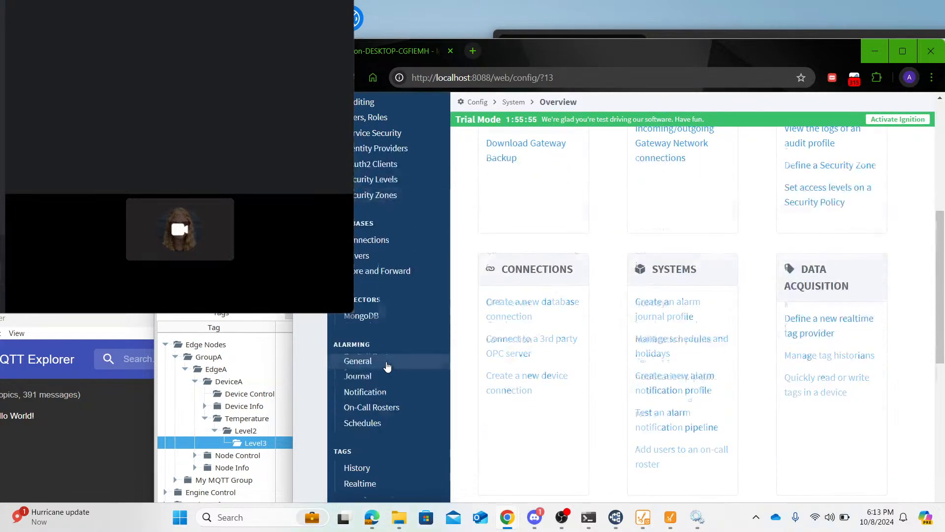
{"action": "scroll", "coordinate": [386, 365], "scroll_direction": "up", "scroll_amount": 6}
{"action": "scroll", "coordinate": [423, 400], "scroll_direction": "down", "scroll_amount": 10}
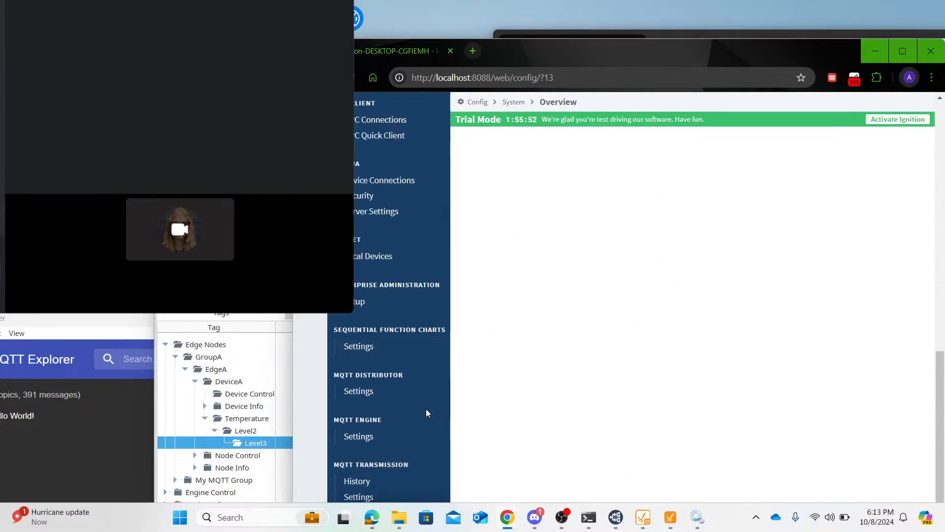
{"action": "scroll", "coordinate": [383, 444], "scroll_direction": "down", "scroll_amount": 1}
{"action": "left_click", "coordinate": [371, 437]}
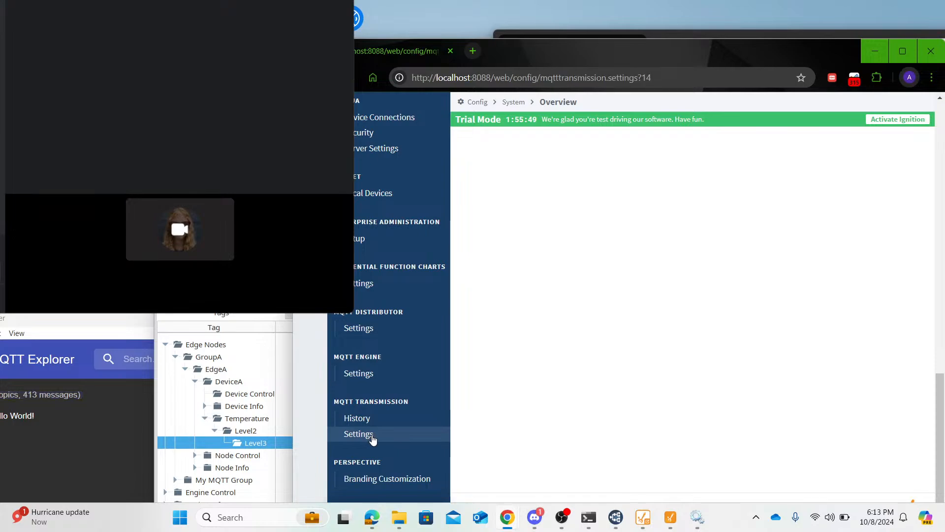
- Check the MQTT Transmission servers and sets, open the SPBTransmitter transmitter for editing, and select its Tag Path text
{"action": "left_click", "coordinate": [568, 220]}
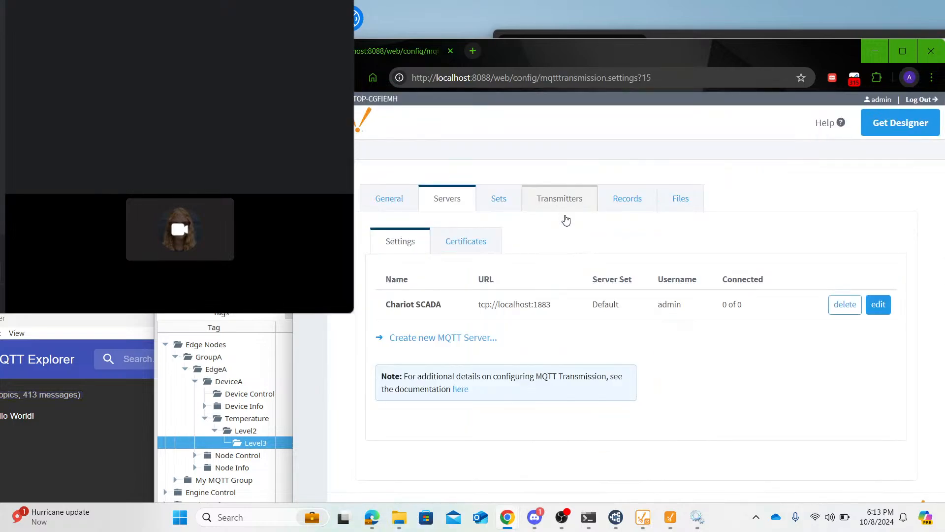
{"action": "left_click", "coordinate": [619, 221]}
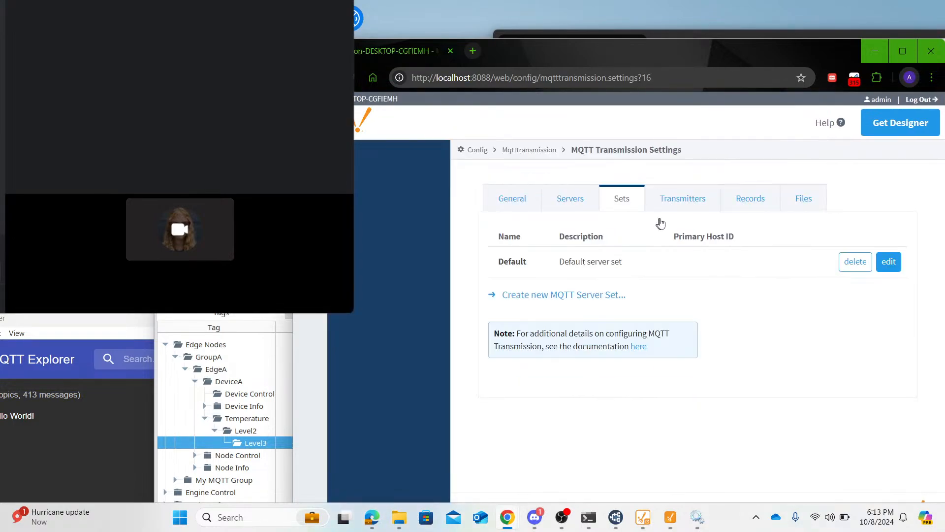
{"action": "left_click", "coordinate": [654, 218]}
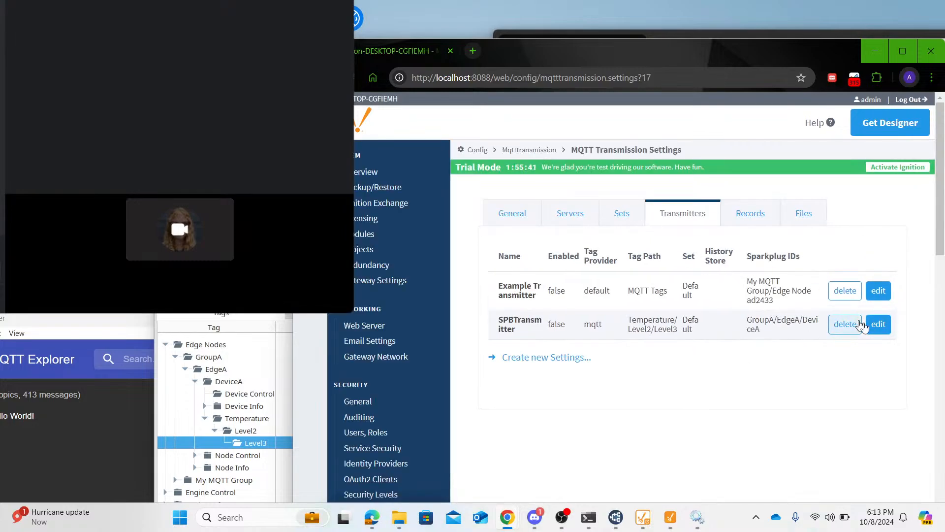
{"action": "left_click", "coordinate": [879, 324]}
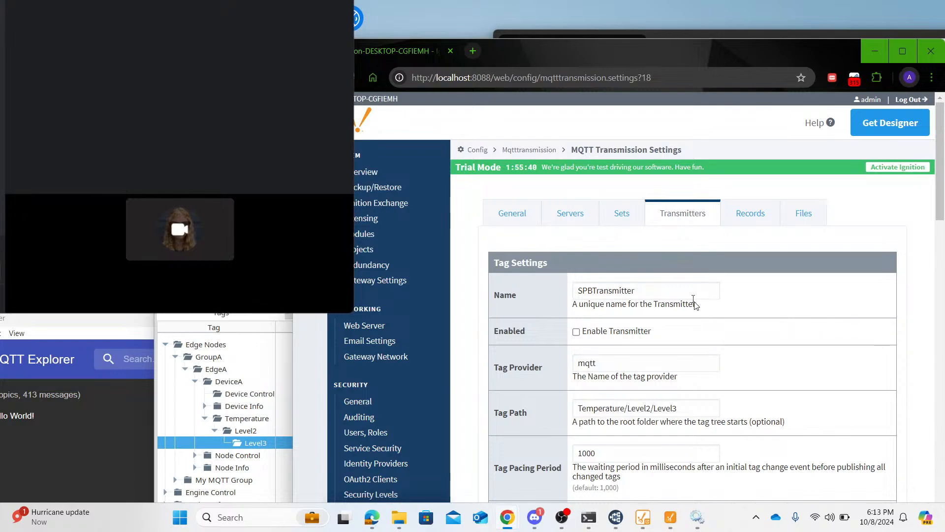
{"action": "left_click", "coordinate": [579, 408]}
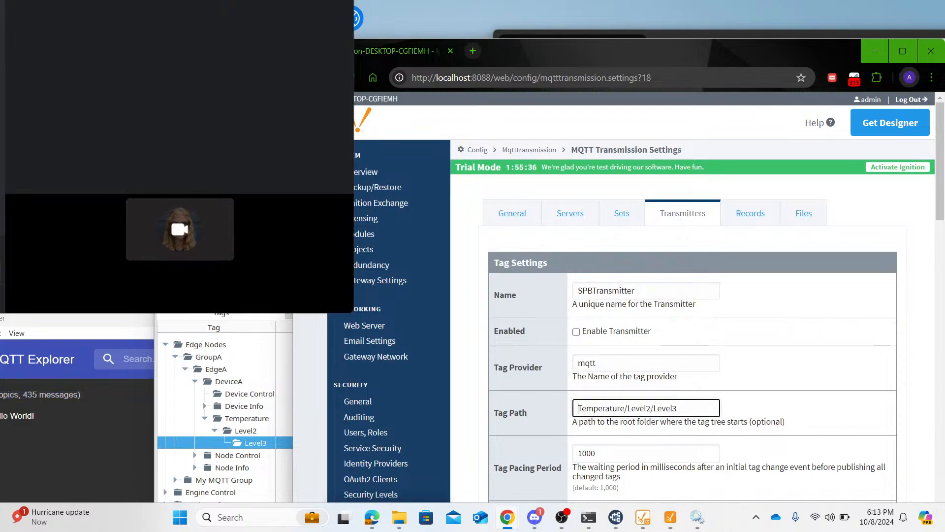
{"action": "key", "text": "ctrl+a"}
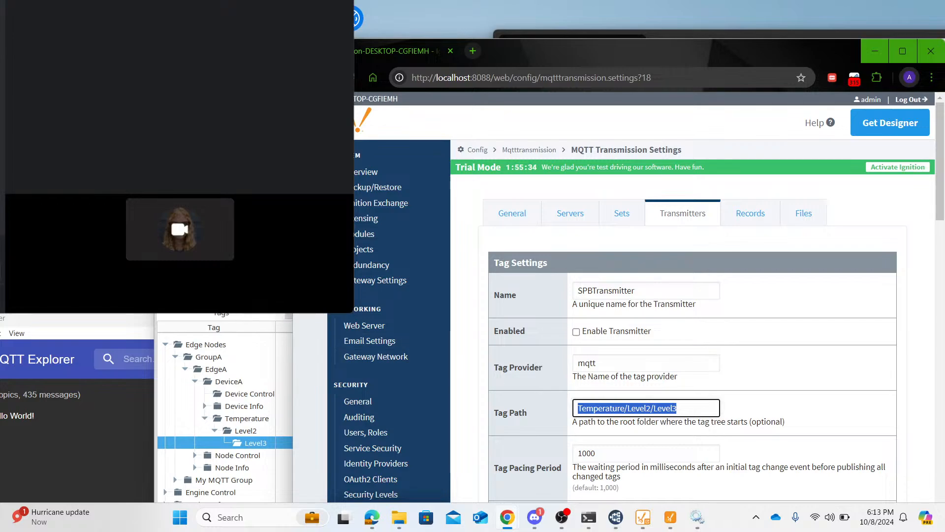
- Switch to Ignition Designer, choose the mqtt tag provider, and expand Temperature/Level2/Level3 to check the tags under it
{"action": "key", "text": "alt+Tab"}
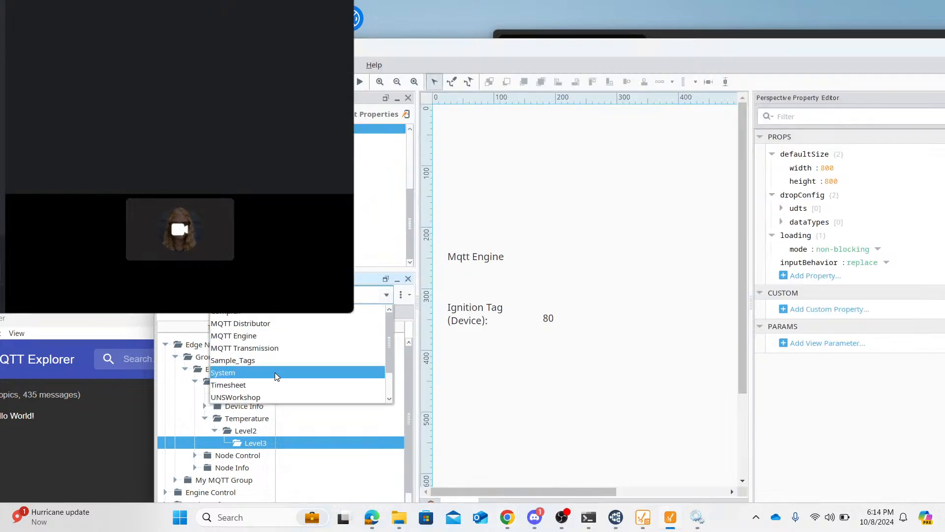
{"action": "scroll", "coordinate": [274, 377], "scroll_direction": "down", "scroll_amount": 1}
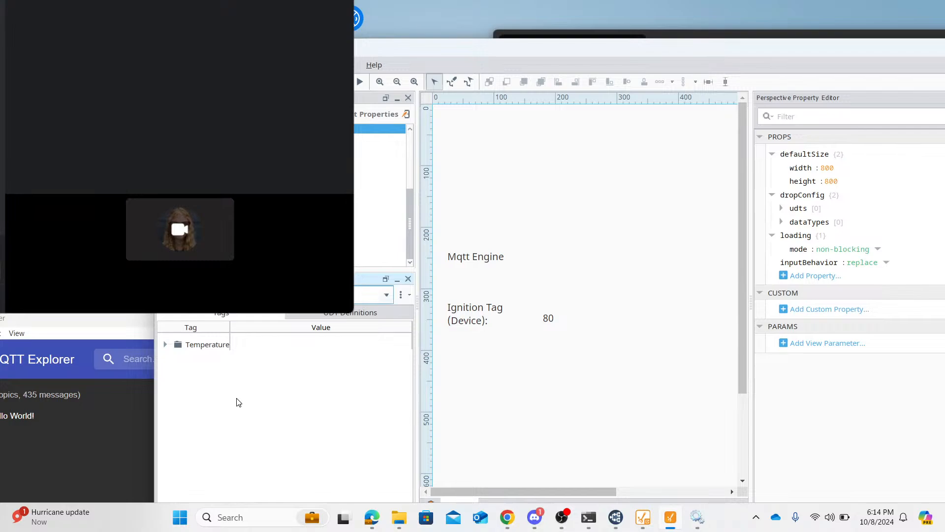
{"action": "left_click", "coordinate": [166, 344]}
{"action": "left_click", "coordinate": [176, 357]}
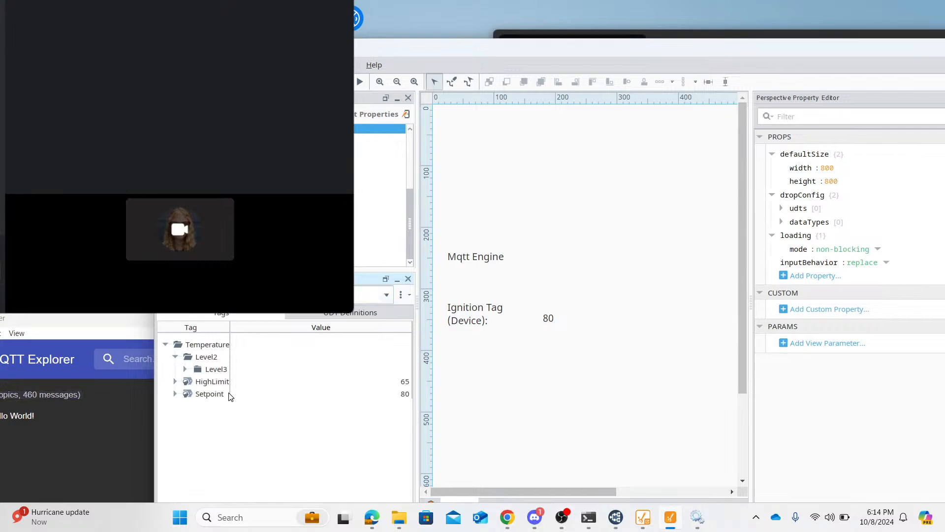
{"action": "left_click", "coordinate": [185, 369]}
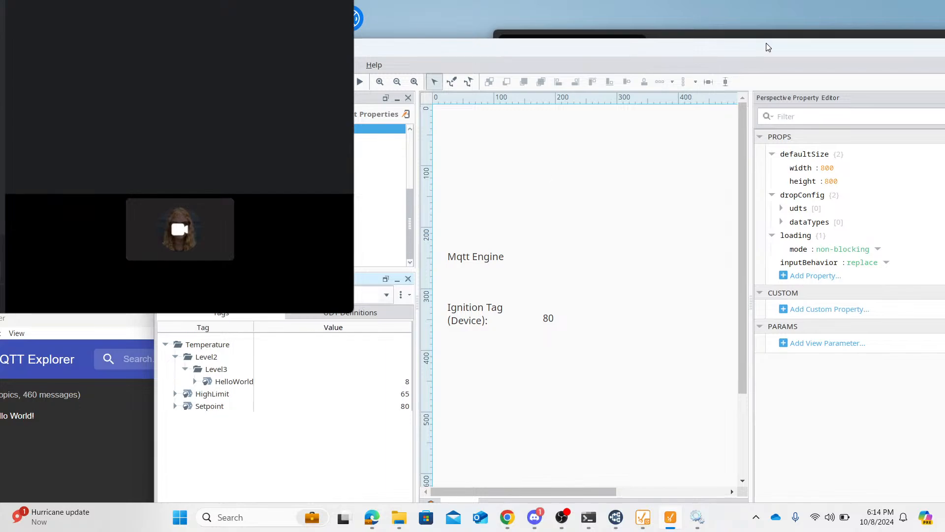
- Return to the gateway's SPBTransmitter settings and clear the Tag Path
{"action": "left_click", "coordinate": [707, 34]}
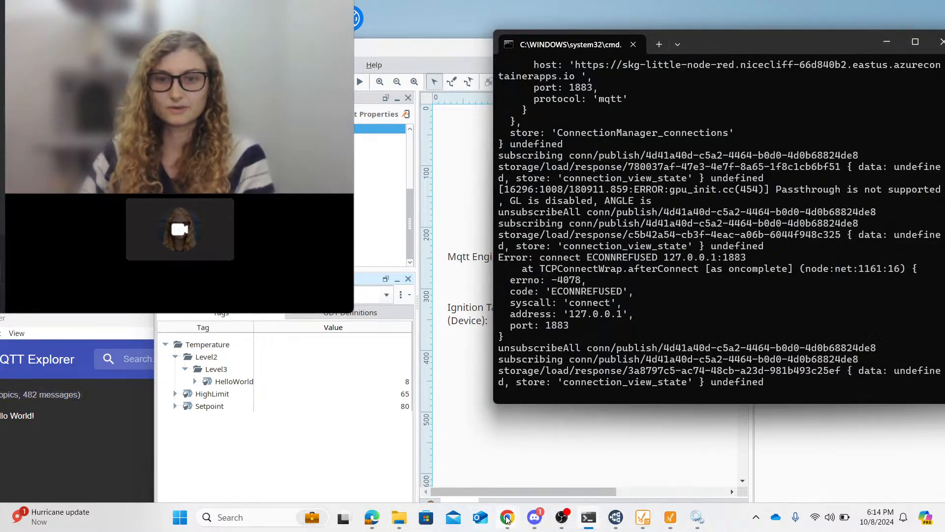
{"action": "mouse_move", "coordinate": [507, 517]}
{"action": "left_click", "coordinate": [631, 455]}
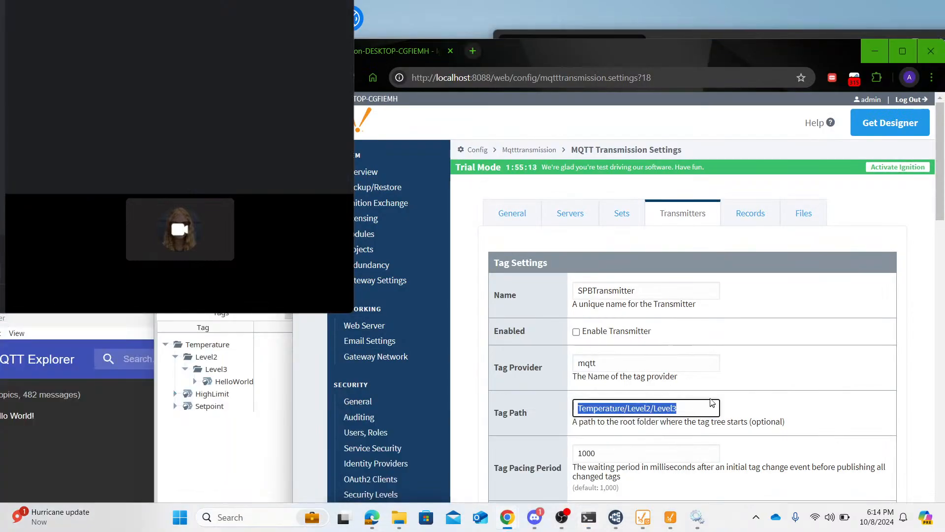
{"action": "key", "text": "BackSpace"}
- Enable the SPBTransmitter transmitter and save the changes
{"action": "scroll", "coordinate": [788, 364], "scroll_direction": "down", "scroll_amount": 2}
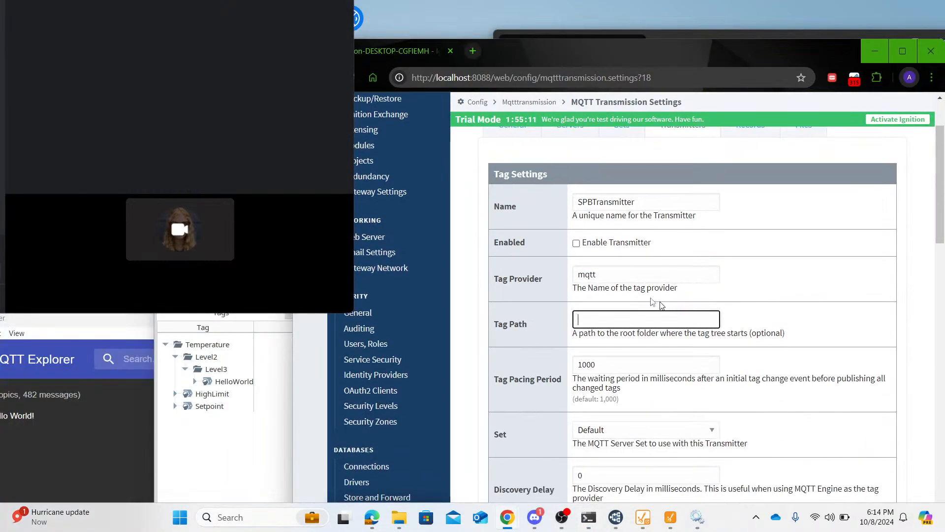
{"action": "scroll", "coordinate": [667, 252], "scroll_direction": "down", "scroll_amount": 6}
{"action": "scroll", "coordinate": [667, 252], "scroll_direction": "down", "scroll_amount": 2}
{"action": "scroll", "coordinate": [667, 252], "scroll_direction": "up", "scroll_amount": 8}
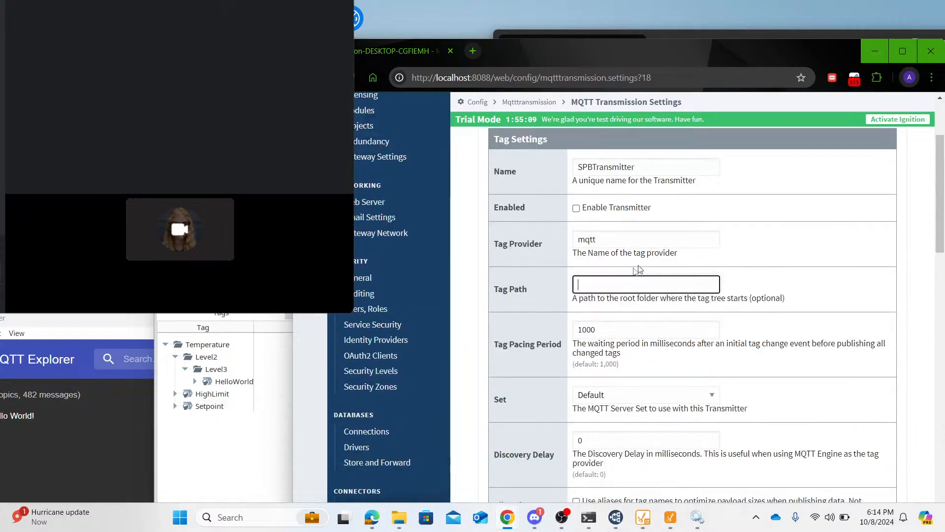
{"action": "left_click", "coordinate": [576, 208]}
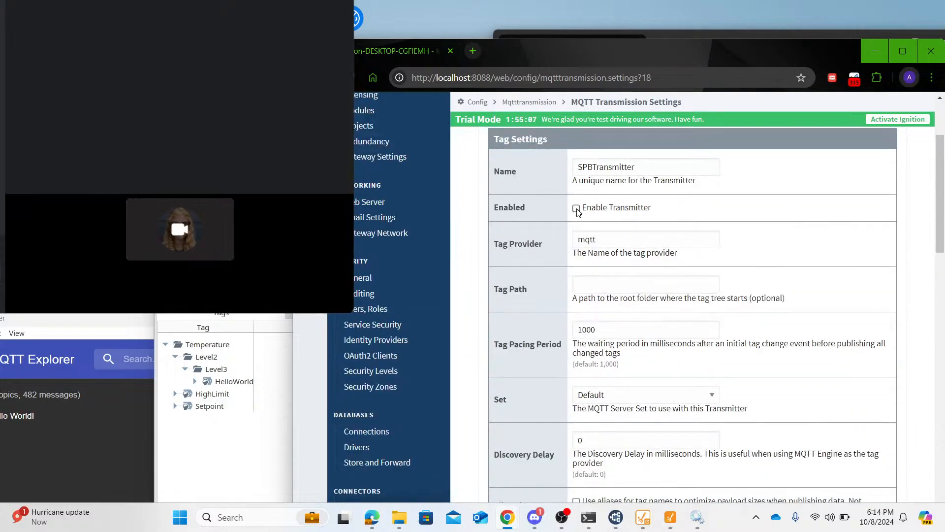
{"action": "left_click", "coordinate": [576, 208]}
{"action": "scroll", "coordinate": [765, 329], "scroll_direction": "down", "scroll_amount": 10}
{"action": "scroll", "coordinate": [693, 315], "scroll_direction": "down", "scroll_amount": 10}
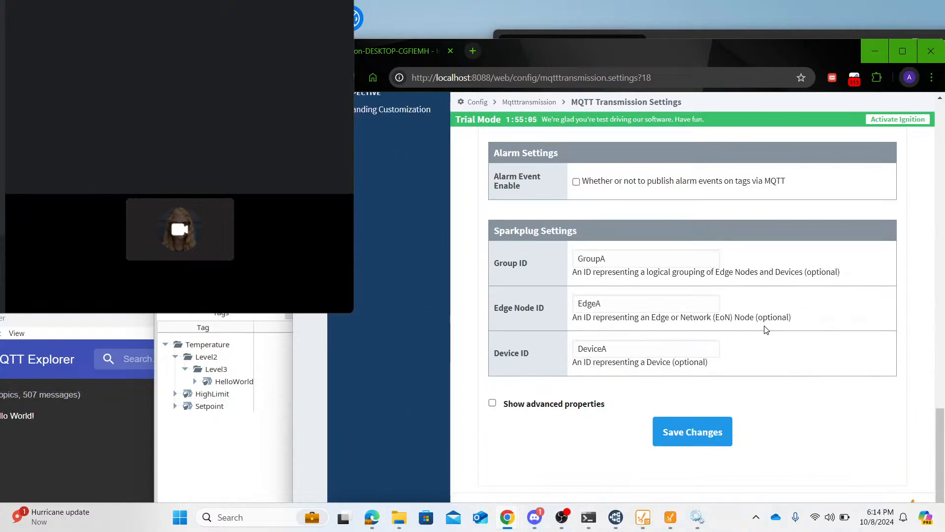
{"action": "left_click", "coordinate": [700, 446]}
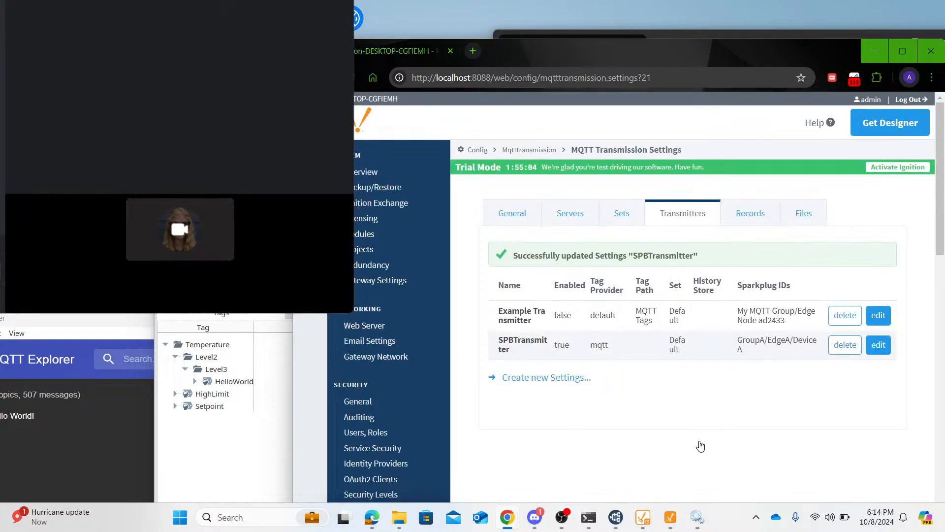
- Bring MQTT Explorer into view, expand spBv1.0/GroupA with its NBIRTH and DBIRTH topics, and inspect the NBIRTH EdgeA message
{"action": "left_click_drag", "start_coordinate": [78, 321], "coordinate": [559, 103]}
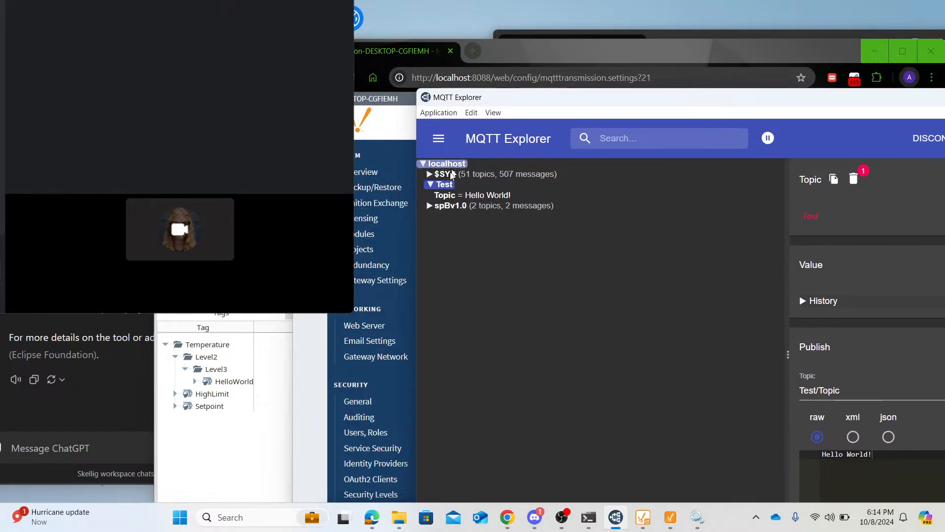
{"action": "left_click", "coordinate": [437, 205]}
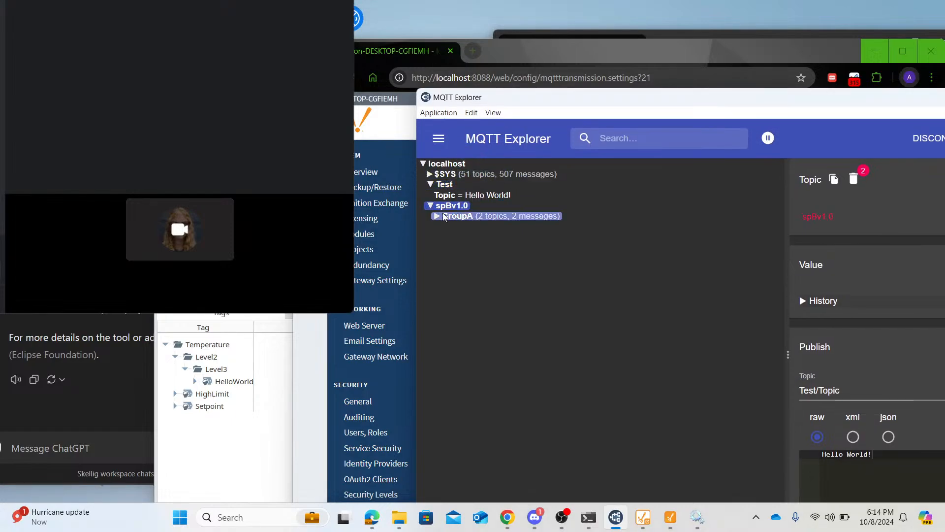
{"action": "left_click", "coordinate": [445, 216]}
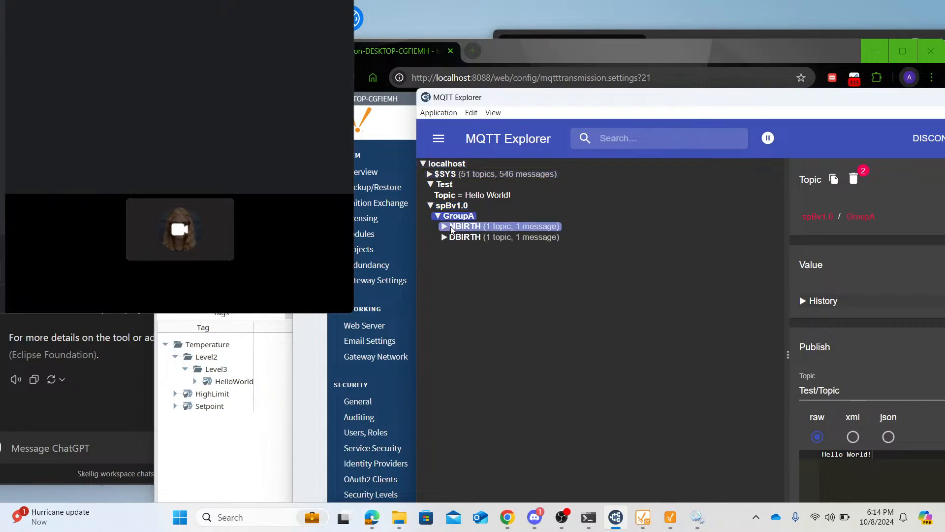
{"action": "left_click", "coordinate": [451, 228]}
{"action": "left_click", "coordinate": [457, 248]}
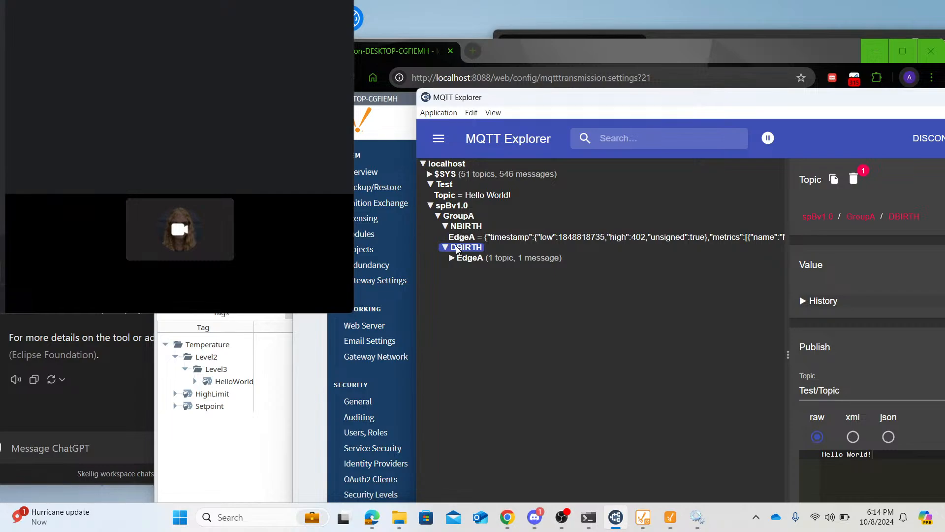
{"action": "left_click", "coordinate": [496, 238]}
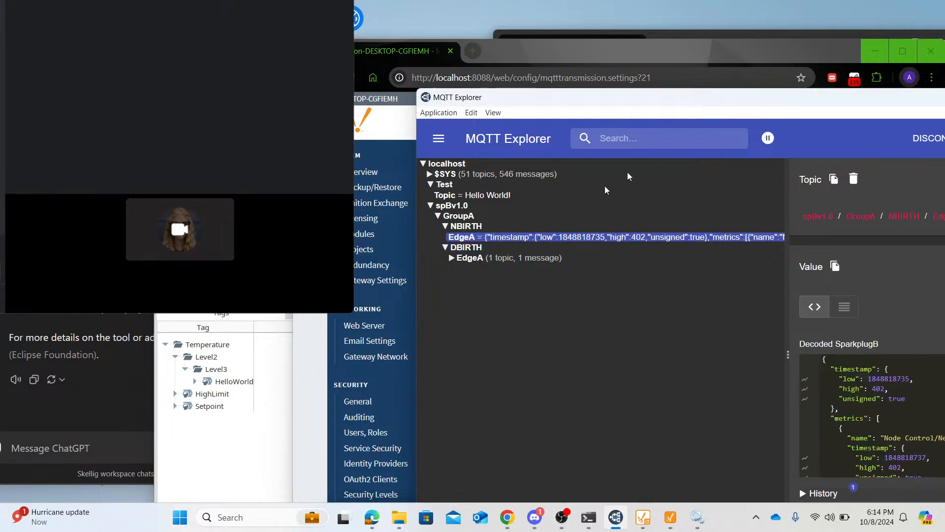
- Reposition MQTT Explorer, give the message details more room, and examine the decoded NBIRTH EdgeA payload through to its sequence number
{"action": "left_click_drag", "start_coordinate": [690, 104], "coordinate": [559, 55]}
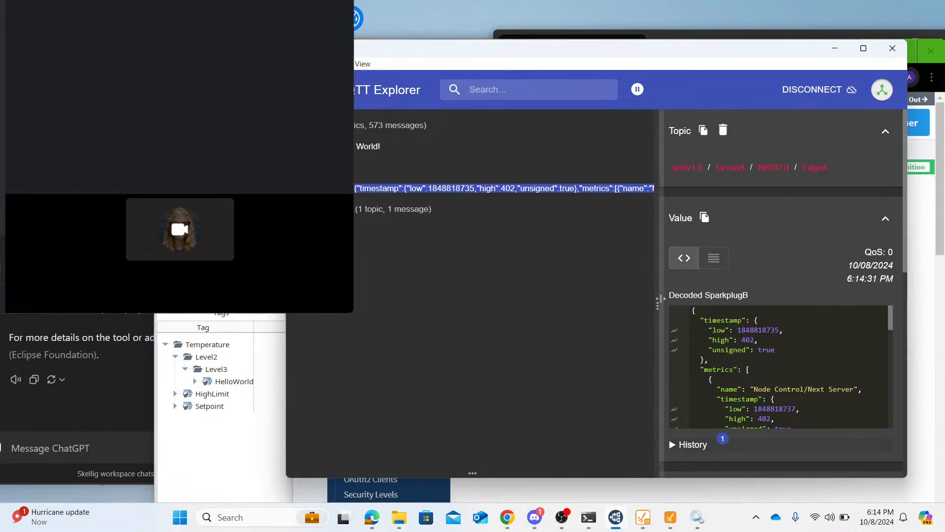
{"action": "left_click_drag", "start_coordinate": [658, 301], "coordinate": [546, 254]}
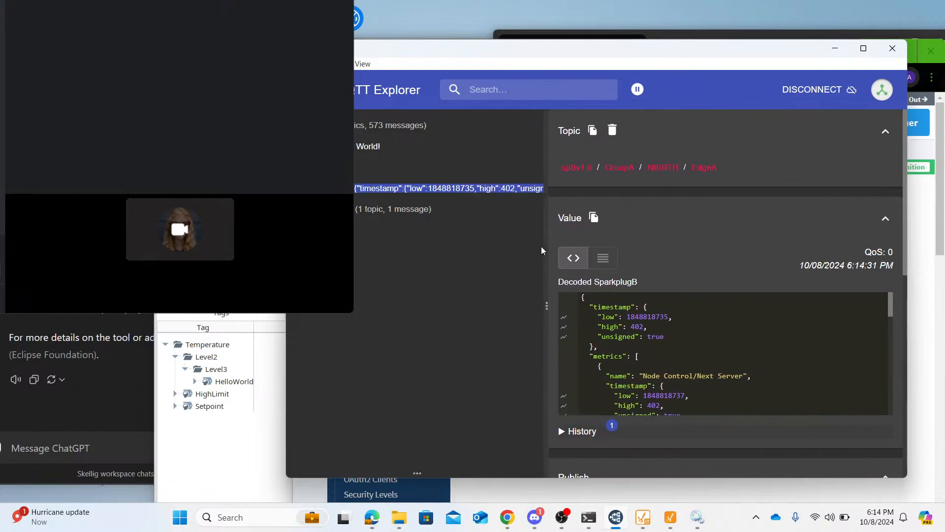
{"action": "scroll", "coordinate": [788, 342], "scroll_direction": "down", "scroll_amount": 3}
{"action": "scroll", "coordinate": [788, 342], "scroll_direction": "down", "scroll_amount": 3}
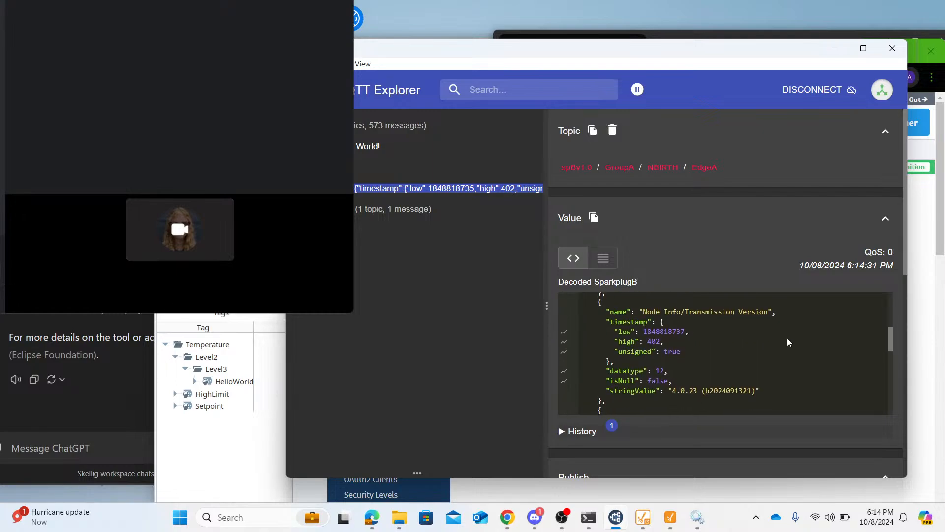
{"action": "scroll", "coordinate": [788, 342], "scroll_direction": "down", "scroll_amount": 2}
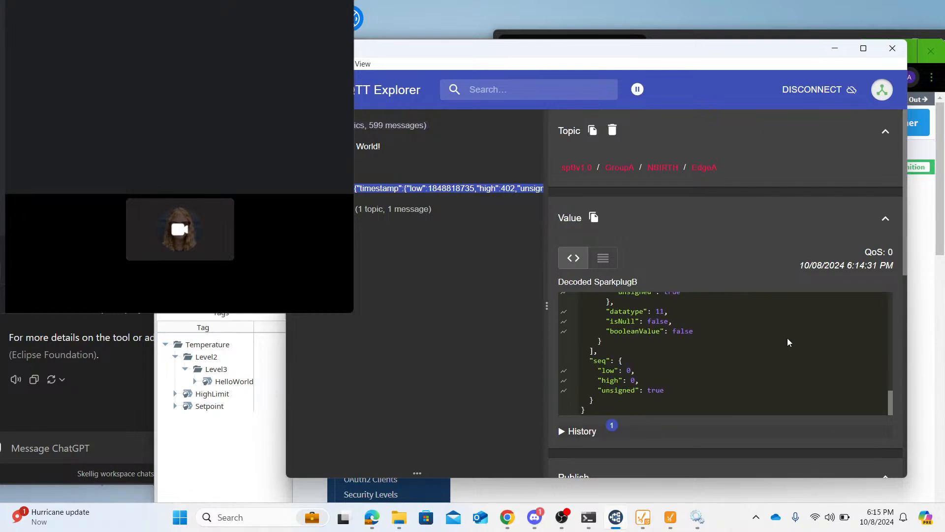
{"action": "scroll", "coordinate": [788, 342], "scroll_direction": "up", "scroll_amount": 10}
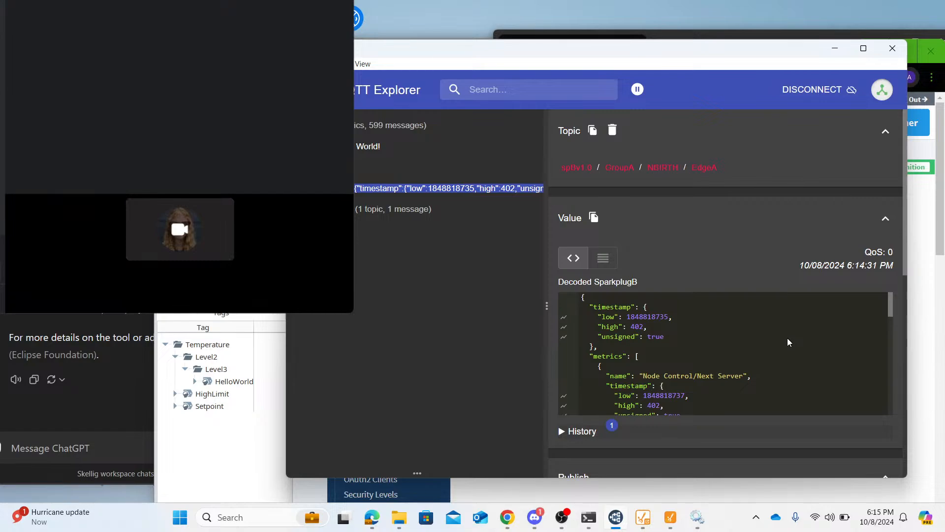
{"action": "scroll", "coordinate": [788, 342], "scroll_direction": "down", "scroll_amount": 5}
{"action": "scroll", "coordinate": [788, 342], "scroll_direction": "up", "scroll_amount": 5}
{"action": "scroll", "coordinate": [789, 342], "scroll_direction": "down", "scroll_amount": 5}
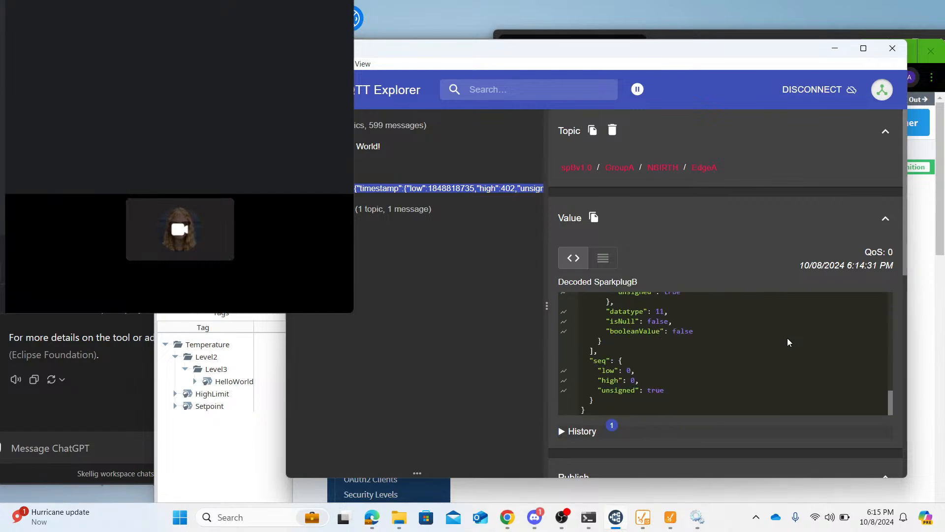
- Expand DBIRTH/EdgeA and examine the metrics in DeviceA's decoded Sparkplug payload
{"action": "left_click", "coordinate": [382, 209]}
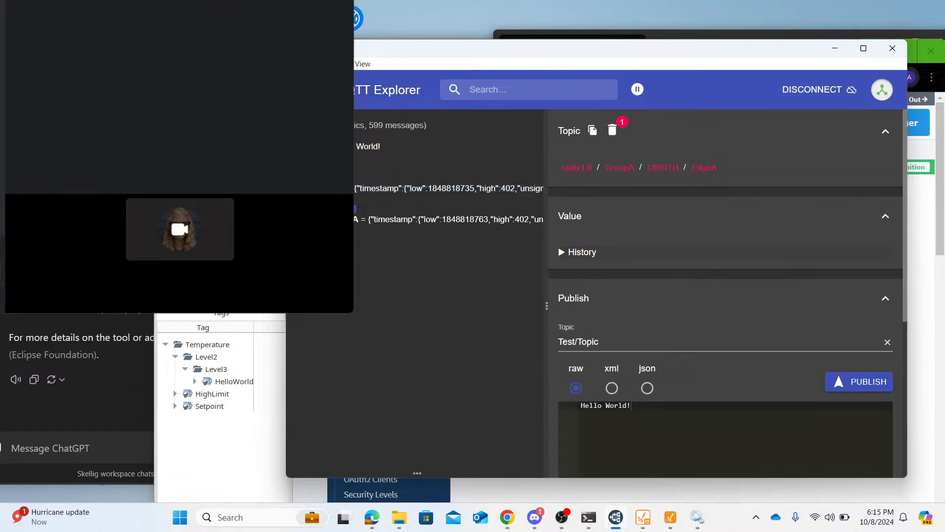
{"action": "left_click", "coordinate": [382, 219]}
{"action": "scroll", "coordinate": [747, 344], "scroll_direction": "down", "scroll_amount": 5}
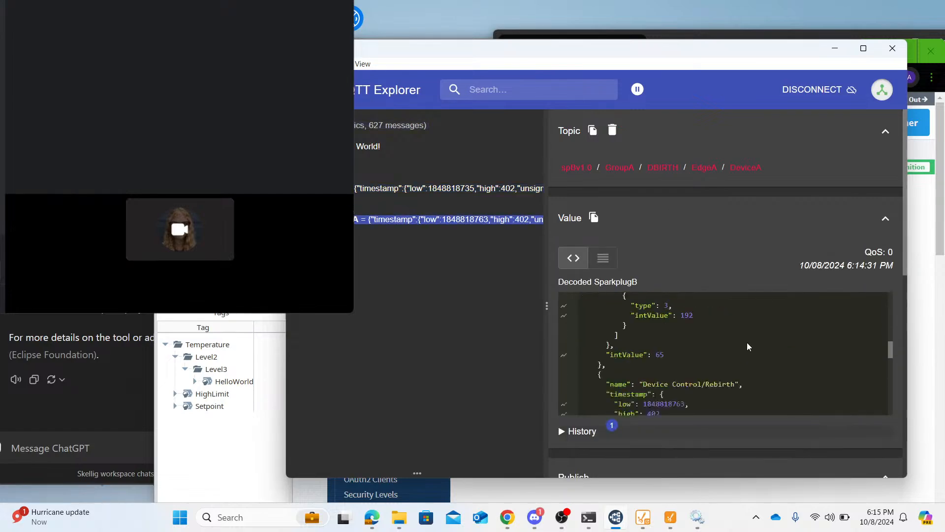
{"action": "scroll", "coordinate": [747, 344], "scroll_direction": "up", "scroll_amount": 5}
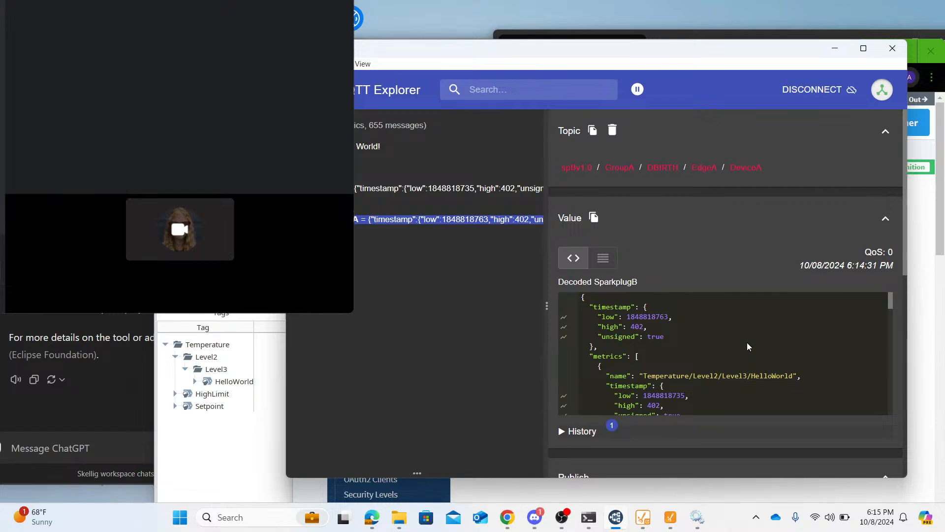
{"action": "scroll", "coordinate": [747, 346], "scroll_direction": "down", "scroll_amount": 10}
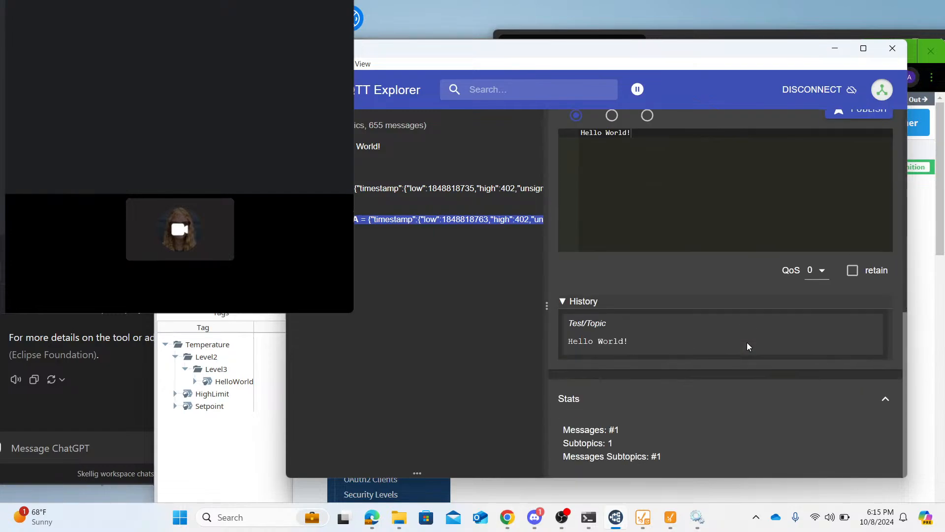
{"action": "scroll", "coordinate": [712, 305], "scroll_direction": "up", "scroll_amount": 10}
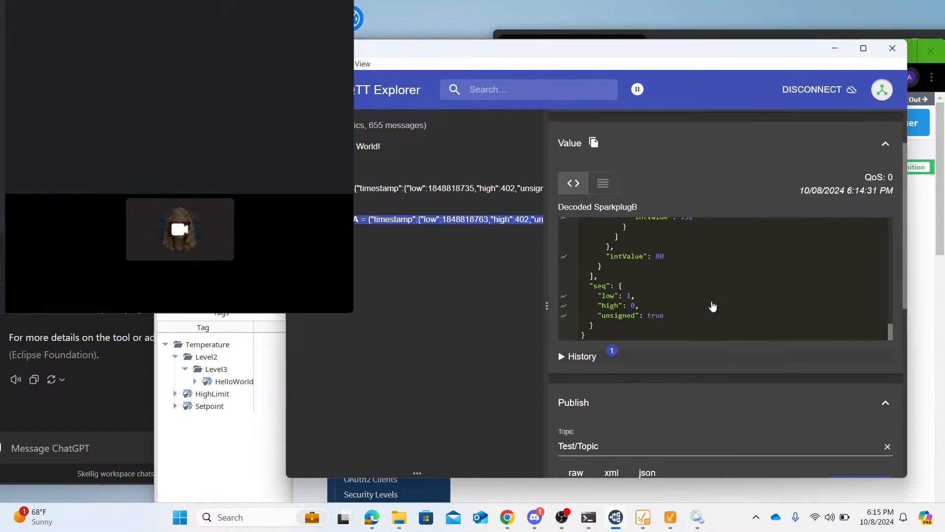
{"action": "scroll", "coordinate": [719, 325], "scroll_direction": "up", "scroll_amount": 10}
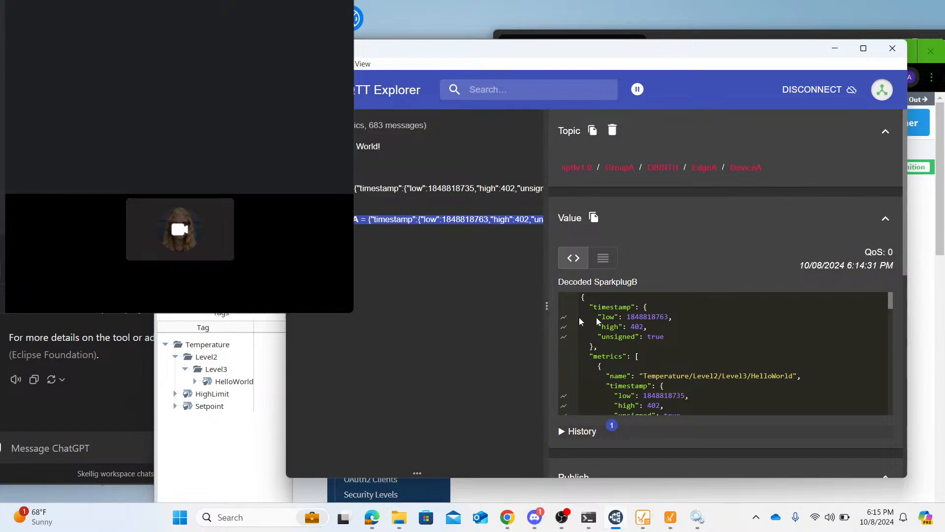
{"action": "left_click_drag", "start_coordinate": [548, 309], "coordinate": [574, 305]}
- Switch to Ignition Designer, choose the MQTT Engine tag provider, and expand Edge Nodes/GroupA/EdgeA/DeviceA/Temperature
{"action": "left_click", "coordinate": [252, 296]}
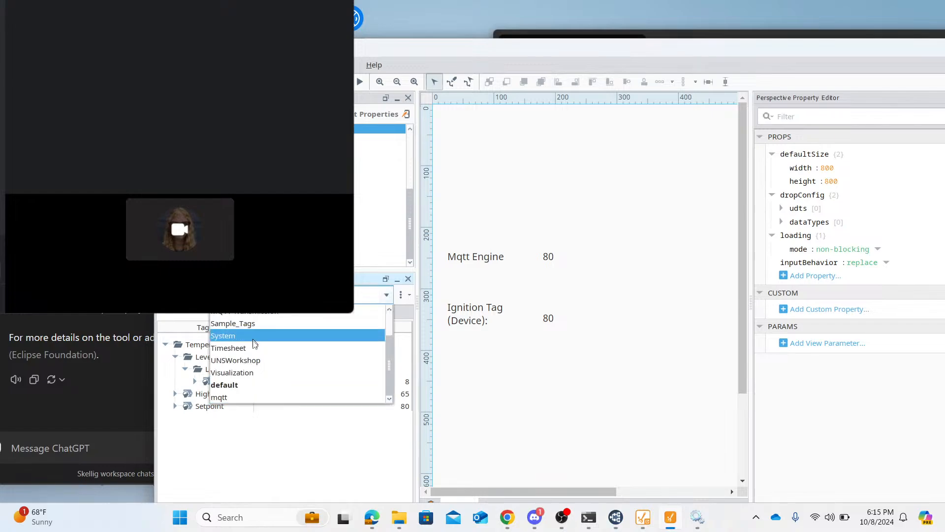
{"action": "scroll", "coordinate": [252, 328], "scroll_direction": "up", "scroll_amount": 1}
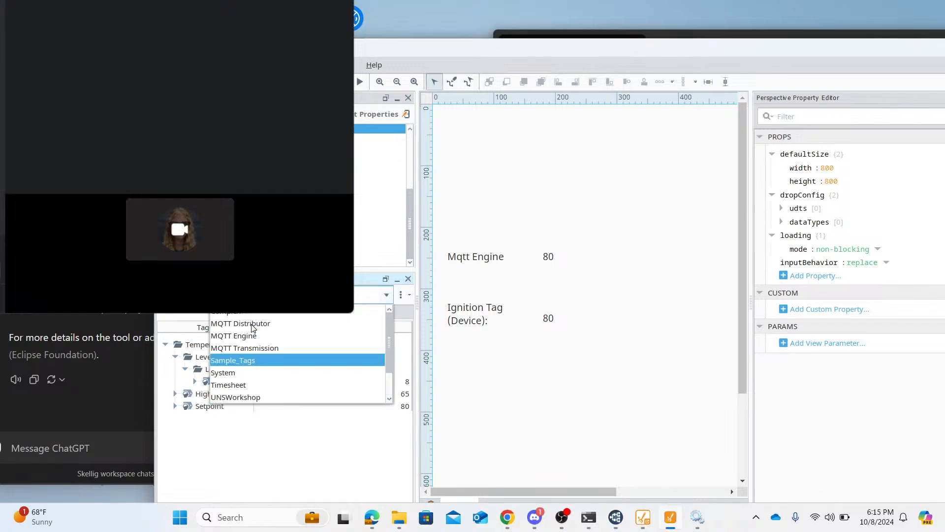
{"action": "left_click", "coordinate": [253, 335]}
{"action": "left_click", "coordinate": [166, 345]}
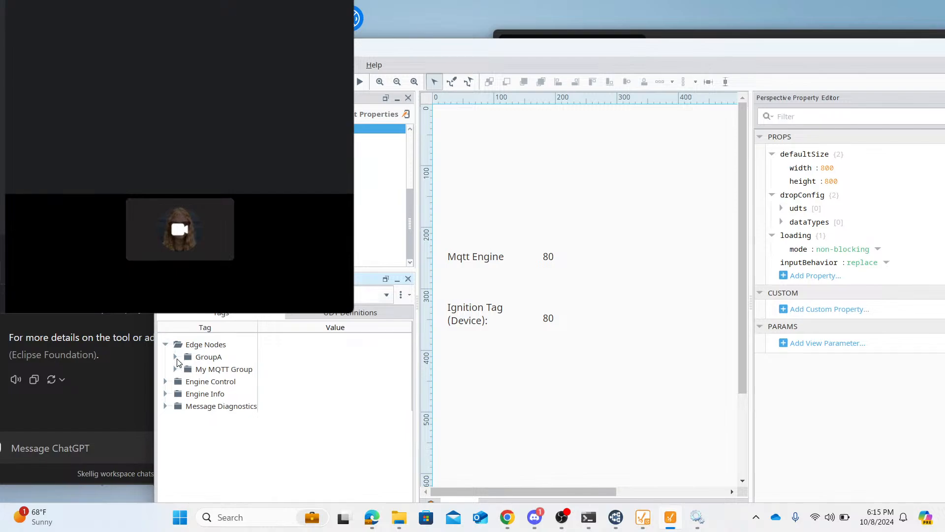
{"action": "left_click", "coordinate": [176, 357]}
{"action": "left_click", "coordinate": [186, 369]}
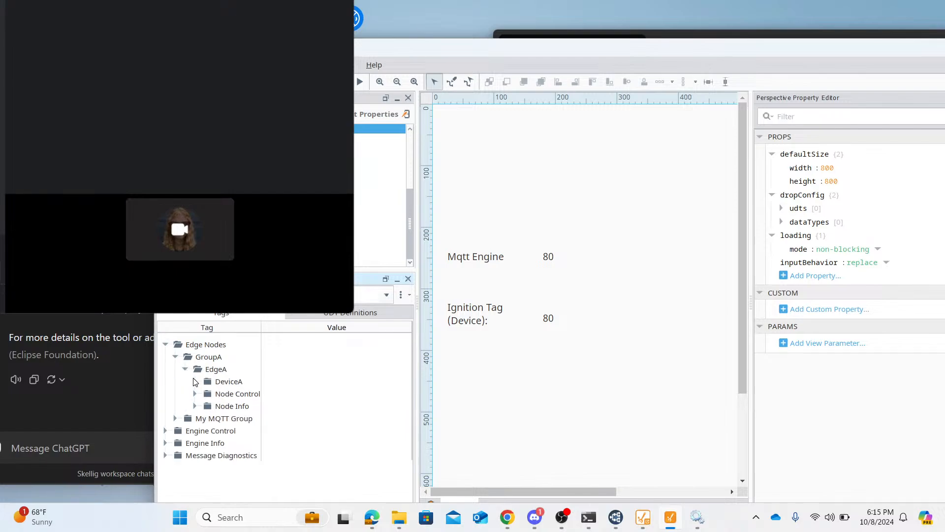
{"action": "left_click", "coordinate": [195, 382]}
{"action": "left_click", "coordinate": [206, 419]}
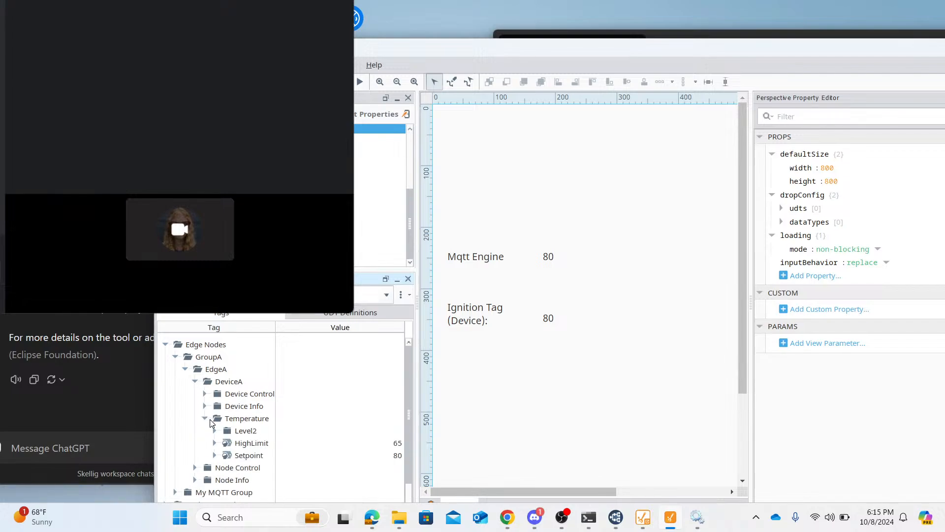
- Set the value of the Setpoint tag under DeviceA/Temperature to 82
{"action": "double_click", "coordinate": [400, 455]}
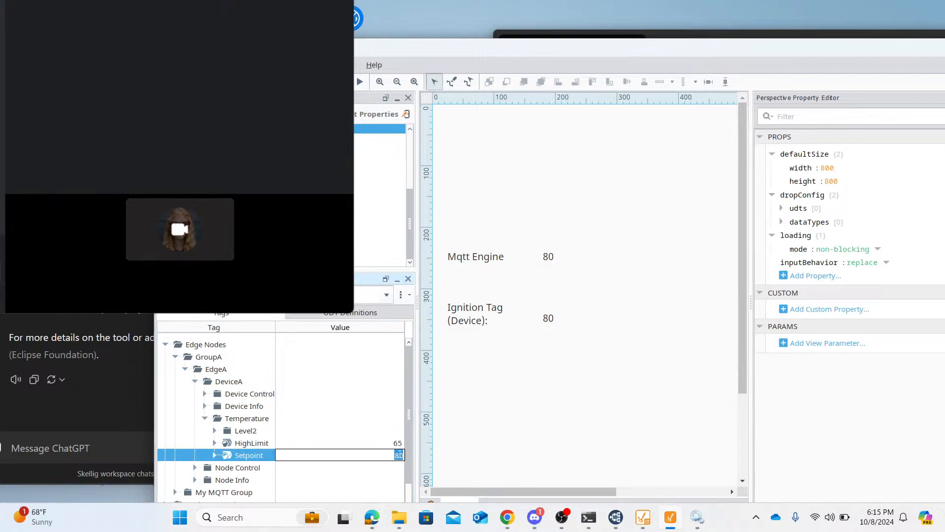
{"action": "key", "text": "Up"}
{"action": "key", "text": "Down"}
{"action": "double_click", "coordinate": [400, 455]}
{"action": "type", "text": "8"}
{"action": "key", "text": "Return"}
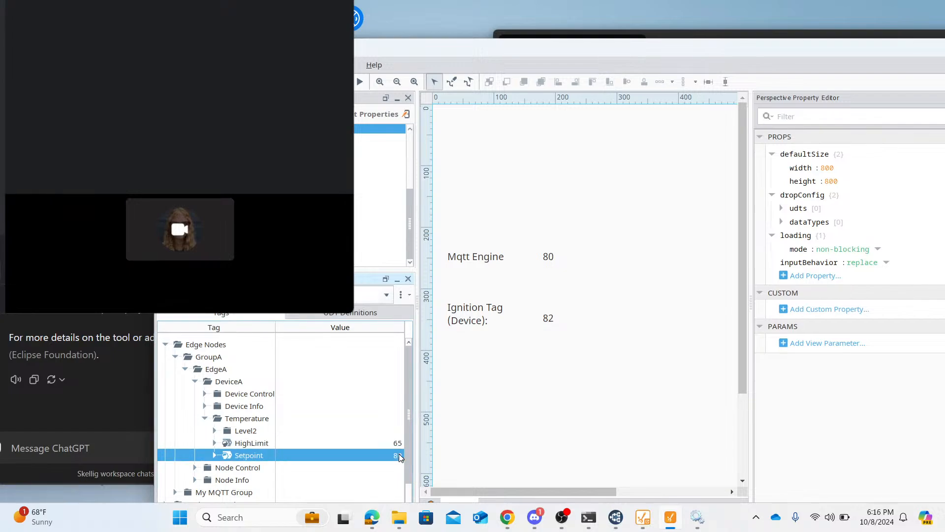
- Switch to MQTT Explorer, expand DCMD/EdgeA, and examine the Temperature/Setpoint command in DeviceA's decoded payload
{"action": "mouse_move", "coordinate": [615, 517]}
{"action": "left_click", "coordinate": [626, 472]}
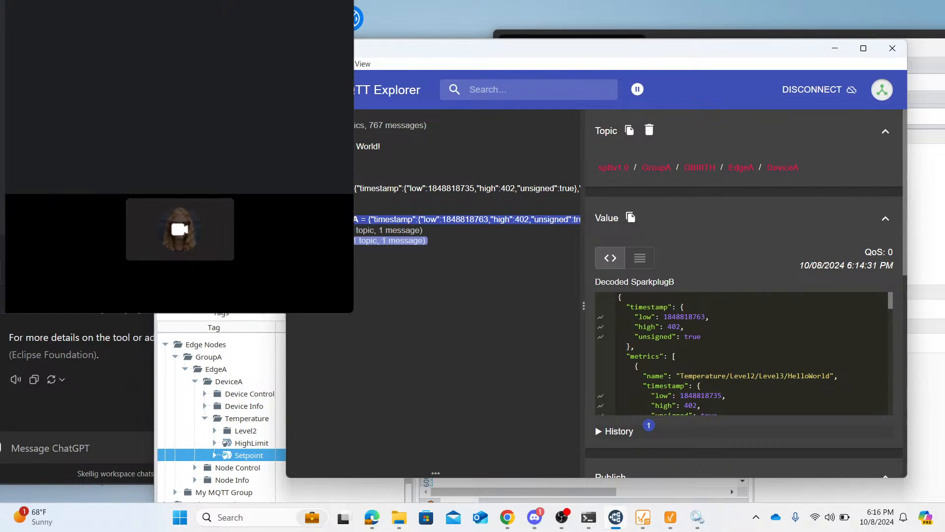
{"action": "left_click", "coordinate": [389, 230]}
{"action": "left_click", "coordinate": [389, 240]}
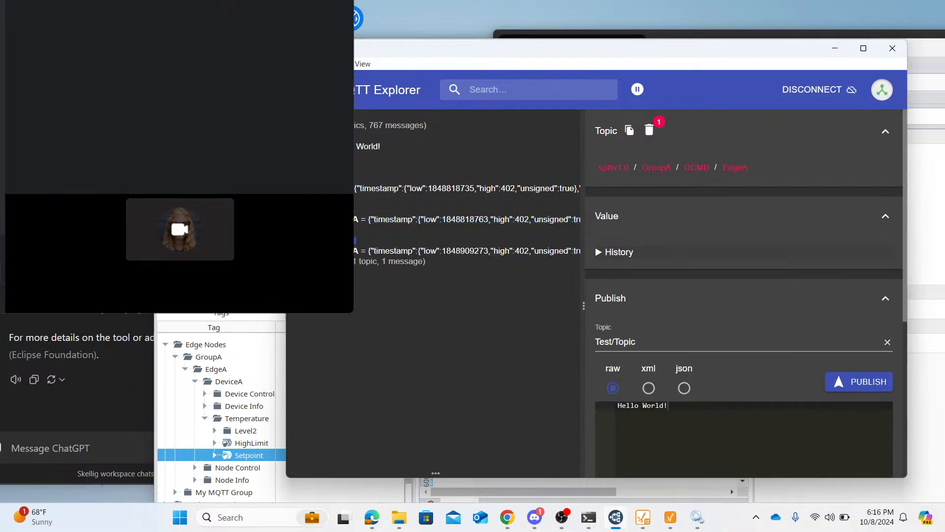
{"action": "left_click", "coordinate": [517, 254]}
{"action": "scroll", "coordinate": [714, 367], "scroll_direction": "down", "scroll_amount": 2}
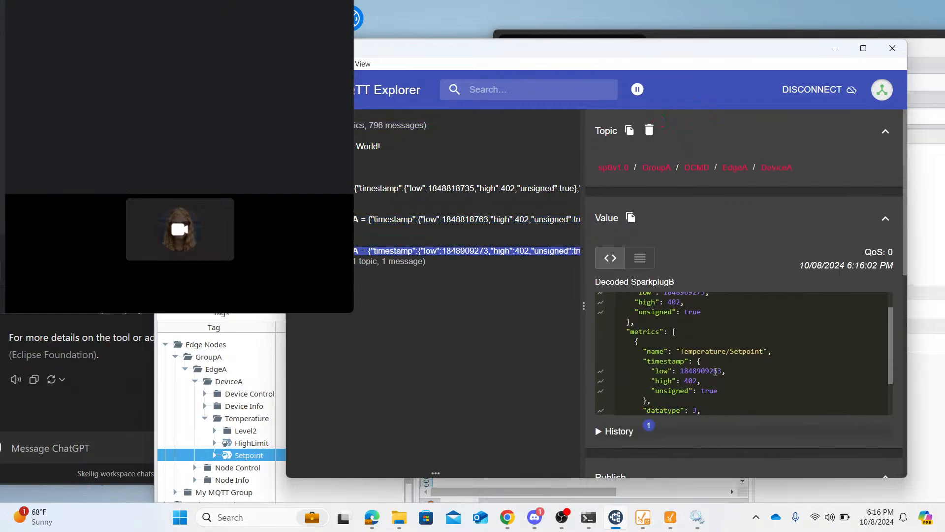
{"action": "scroll", "coordinate": [820, 370], "scroll_direction": "down", "scroll_amount": 6}
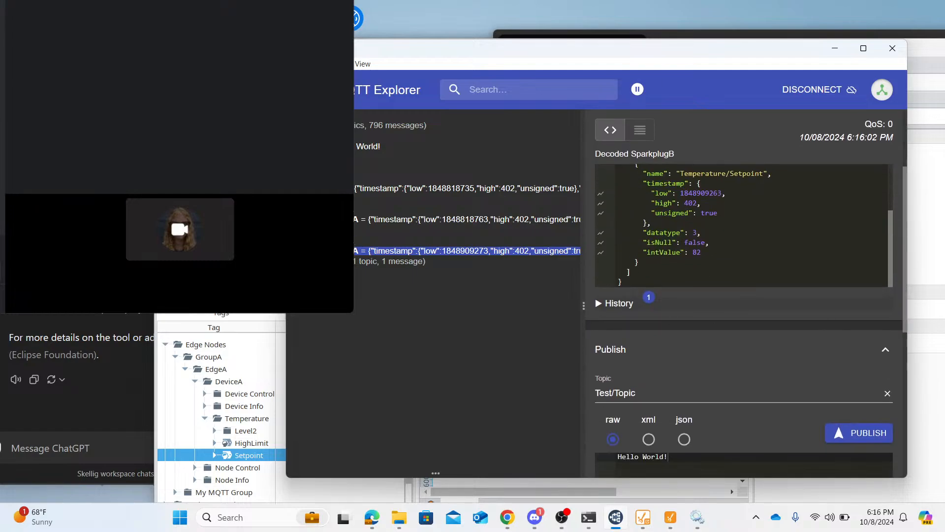
{"action": "scroll", "coordinate": [611, 252], "scroll_direction": "up", "scroll_amount": 3}
{"action": "scroll", "coordinate": [611, 252], "scroll_direction": "up", "scroll_amount": 2}
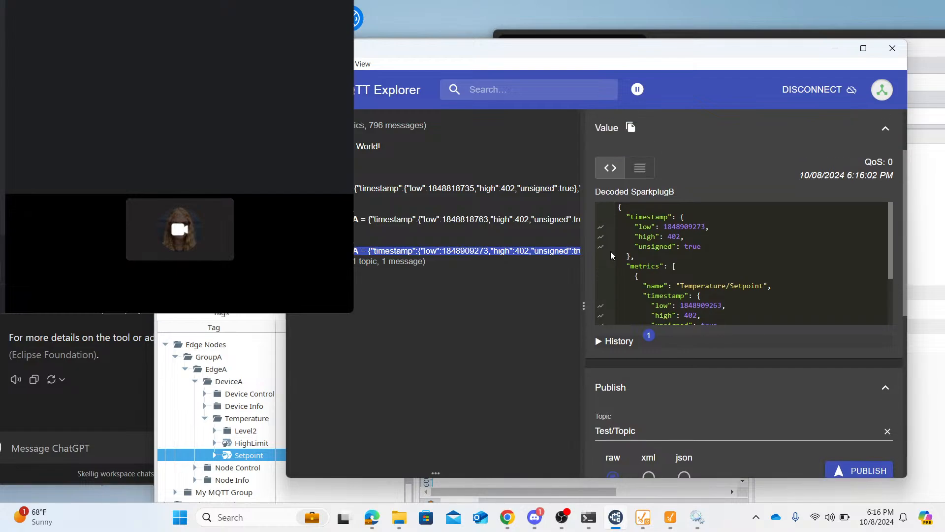
- Expand DDATA/EdgeA, examine DeviceA's decoded payload for Temperature/Setpoint, and move the window so the topic tree can be read
{"action": "left_click", "coordinate": [356, 263]}
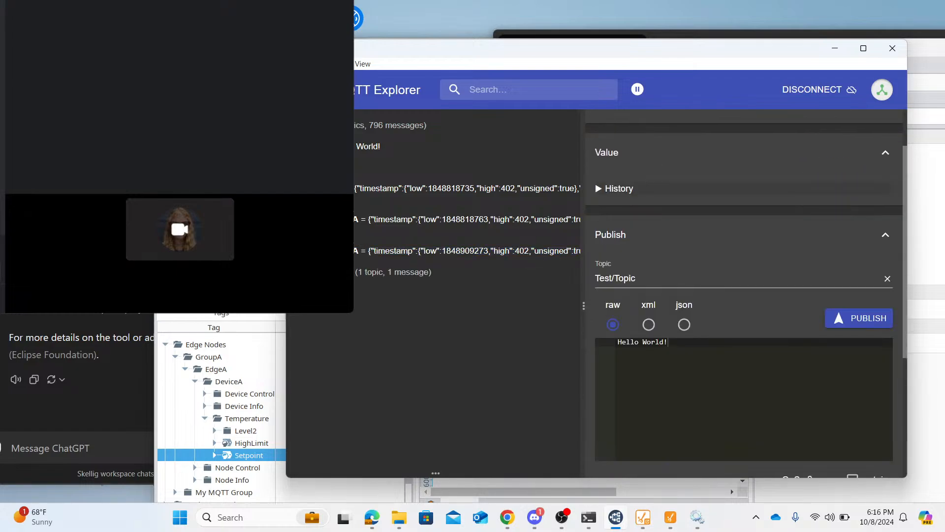
{"action": "left_click", "coordinate": [353, 263]}
{"action": "left_click", "coordinate": [353, 264]}
{"action": "left_click", "coordinate": [355, 275]}
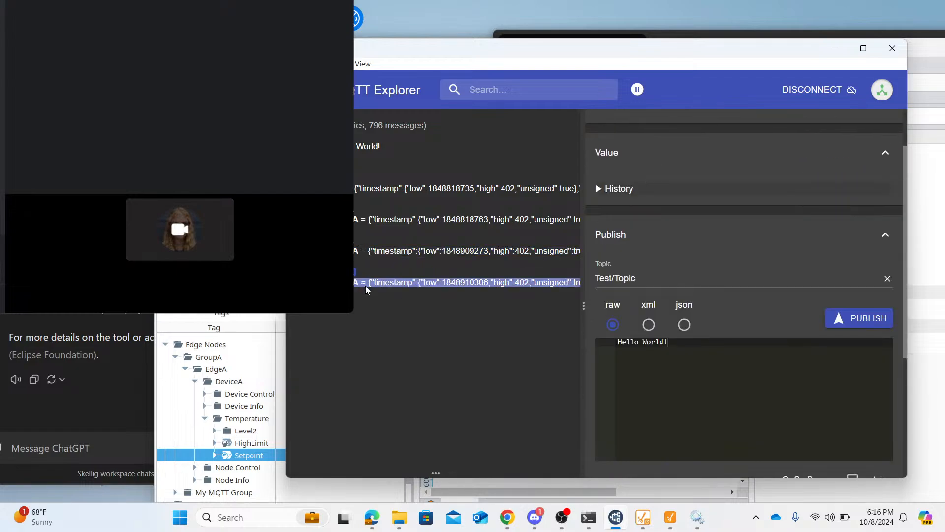
{"action": "left_click", "coordinate": [367, 285]}
{"action": "scroll", "coordinate": [713, 310], "scroll_direction": "down", "scroll_amount": 3}
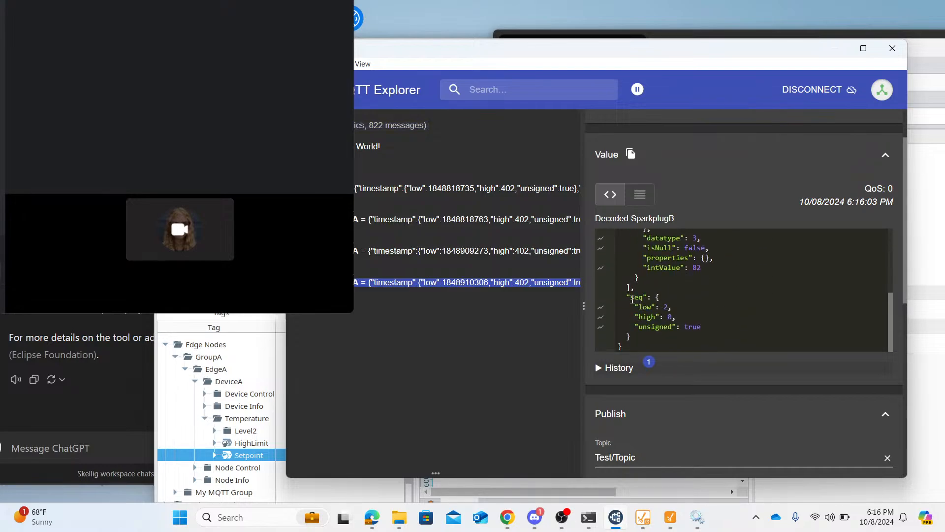
{"action": "scroll", "coordinate": [736, 305], "scroll_direction": "up", "scroll_amount": 5}
{"action": "scroll", "coordinate": [736, 305], "scroll_direction": "down", "scroll_amount": 5}
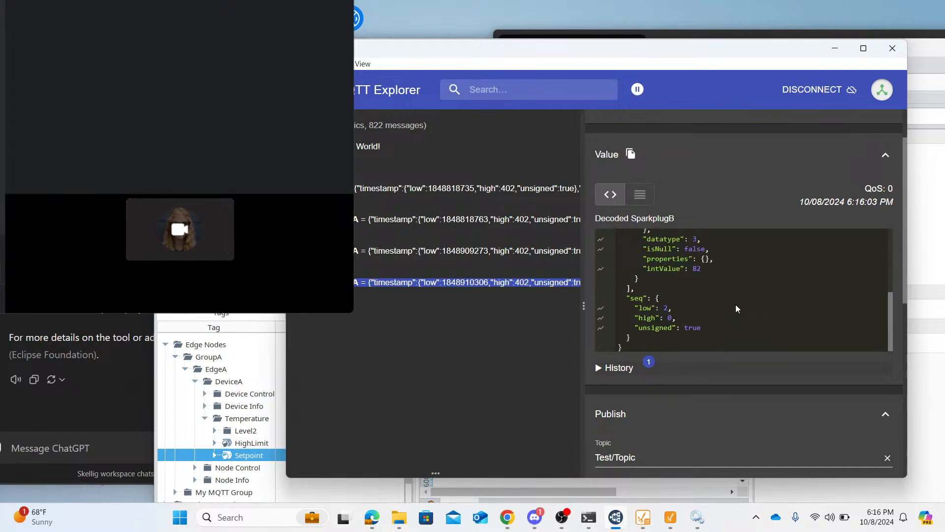
{"action": "scroll", "coordinate": [736, 306], "scroll_direction": "up", "scroll_amount": 5}
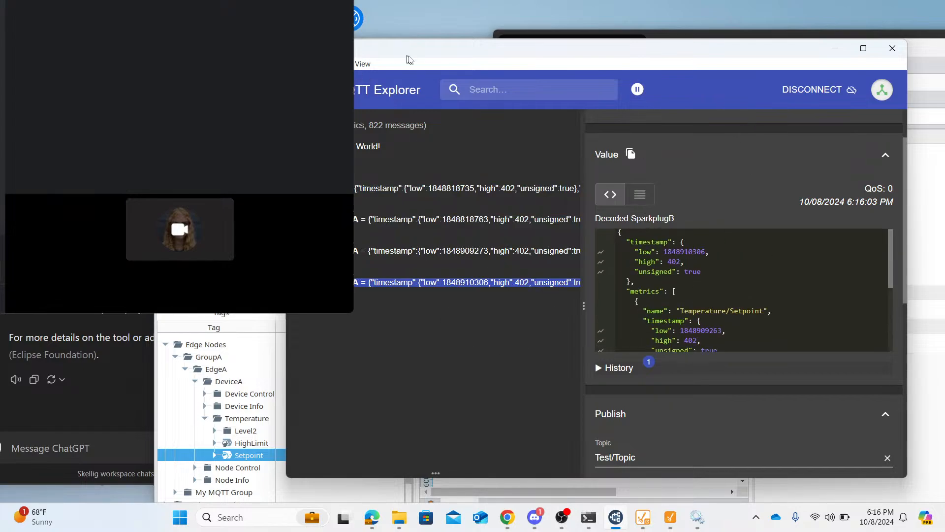
{"action": "left_click_drag", "start_coordinate": [429, 40], "coordinate": [445, 101]}
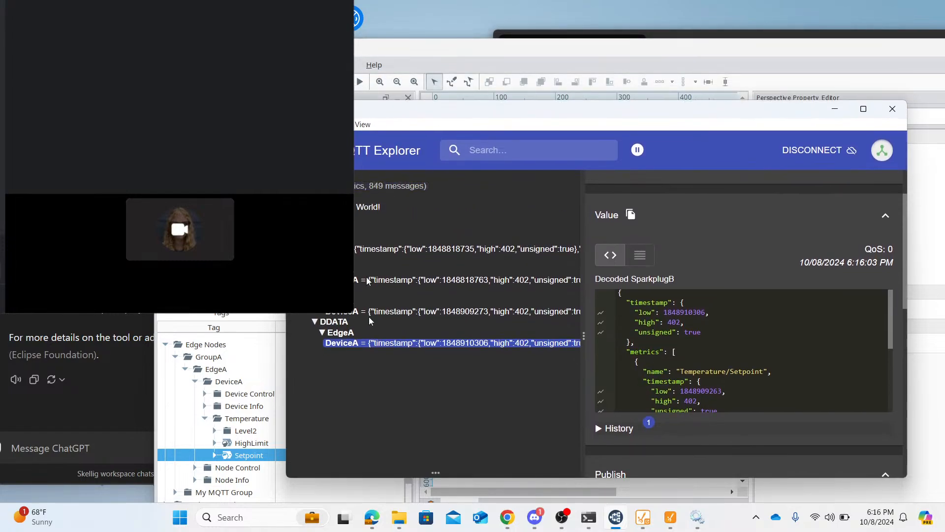
- Switch to the LinkedIn browser window and read the full post announcing the free Chariot MQTT Client
{"action": "mouse_move", "coordinate": [509, 514]}
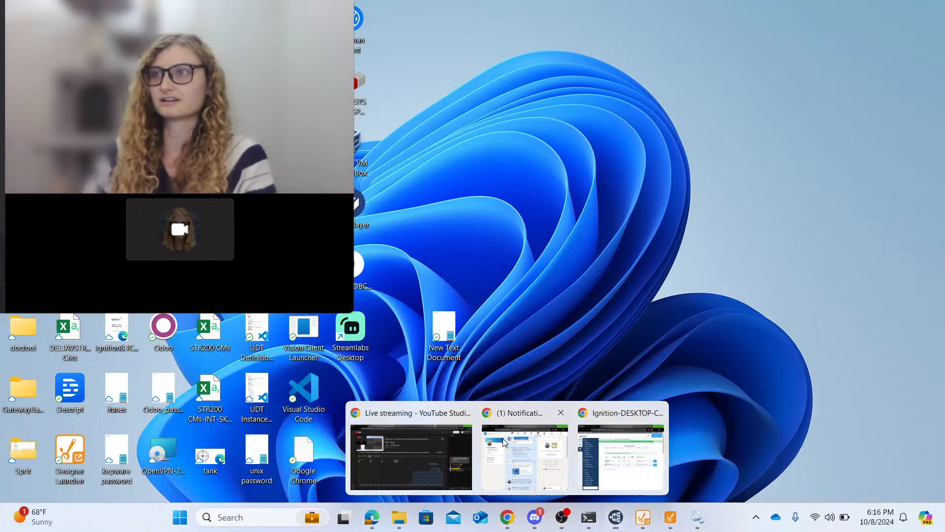
{"action": "left_click", "coordinate": [502, 438]}
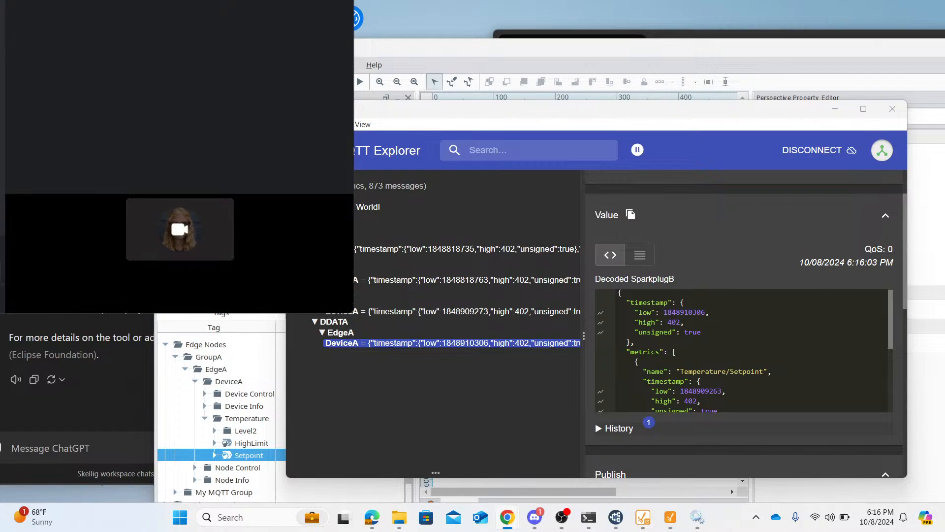
{"action": "left_click_drag", "start_coordinate": [0, 99], "coordinate": [582, 63]}
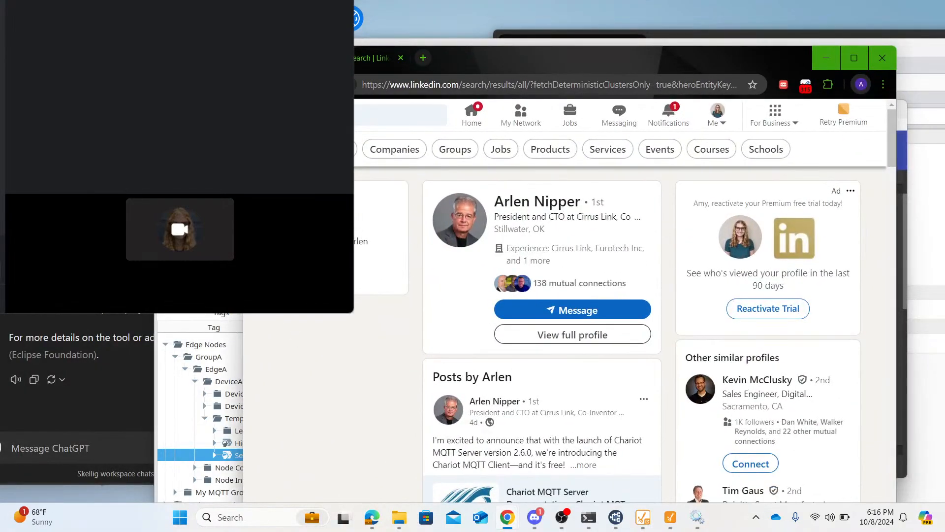
{"action": "scroll", "coordinate": [541, 394], "scroll_direction": "down", "scroll_amount": 3}
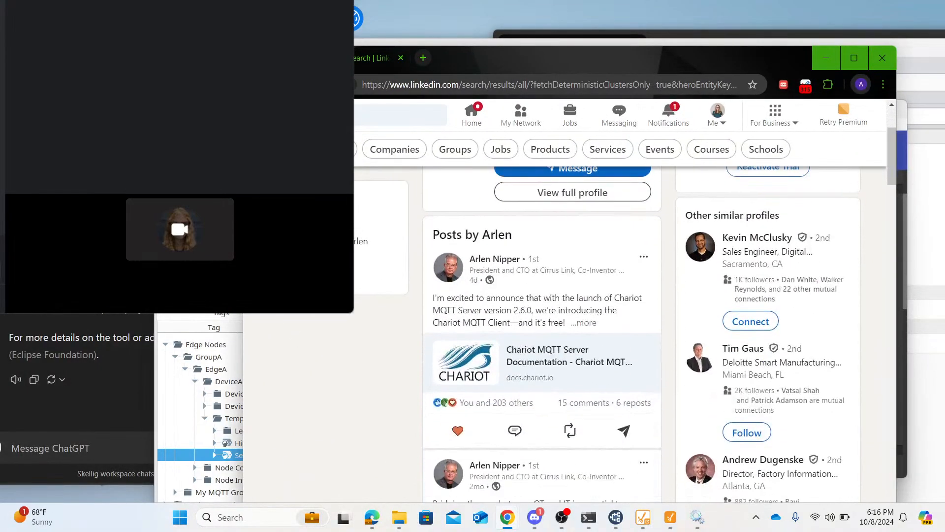
{"action": "left_click", "coordinate": [583, 324]}
{"action": "scroll", "coordinate": [593, 326], "scroll_direction": "down", "scroll_amount": 2}
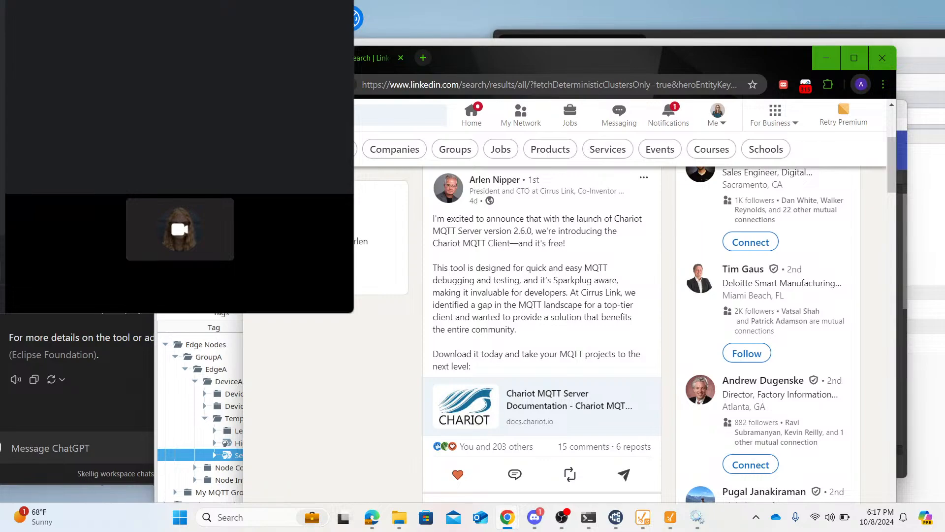
- Open the Chariot MQTT Server documentation linked in the post and go to its Chariot MQTT Server Installation page
{"action": "scroll", "coordinate": [544, 274], "scroll_direction": "down", "scroll_amount": 2}
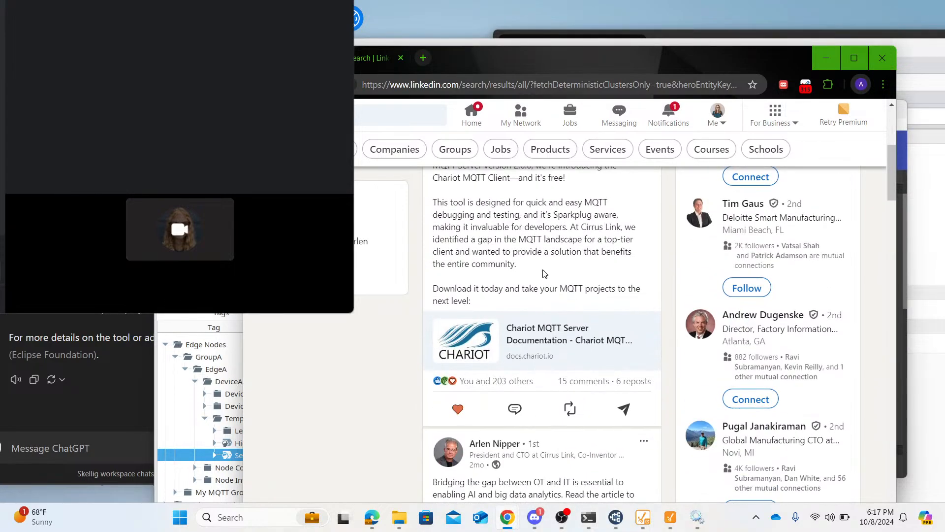
{"action": "scroll", "coordinate": [544, 274], "scroll_direction": "up", "scroll_amount": 3}
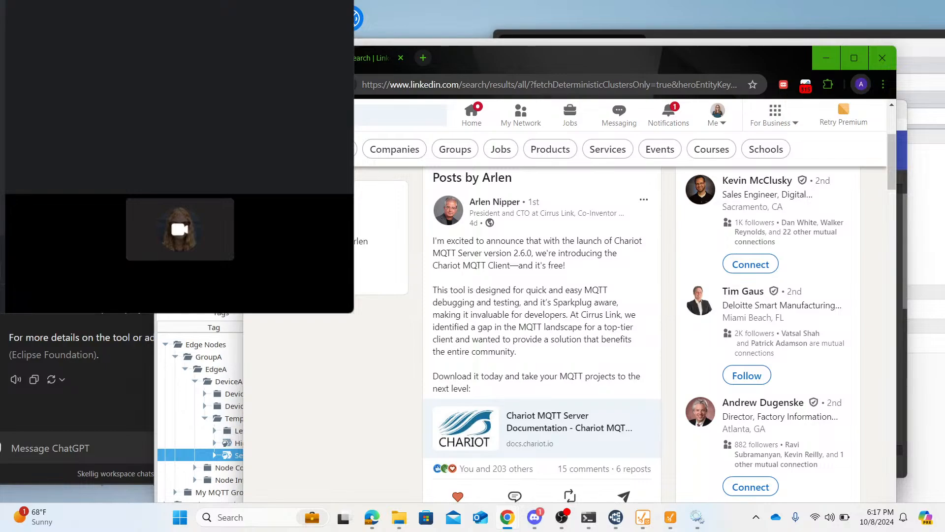
{"action": "scroll", "coordinate": [542, 325], "scroll_direction": "down", "scroll_amount": 2}
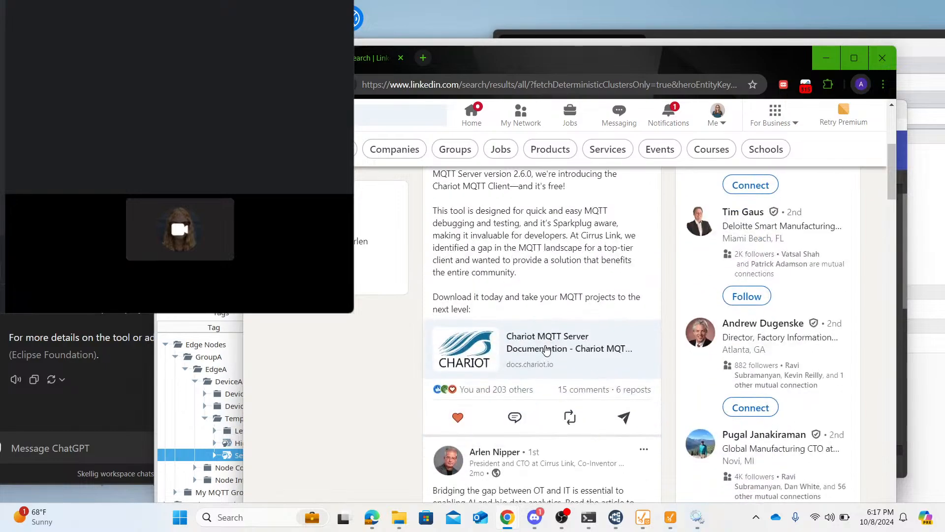
{"action": "scroll", "coordinate": [544, 350], "scroll_direction": "up", "scroll_amount": 2}
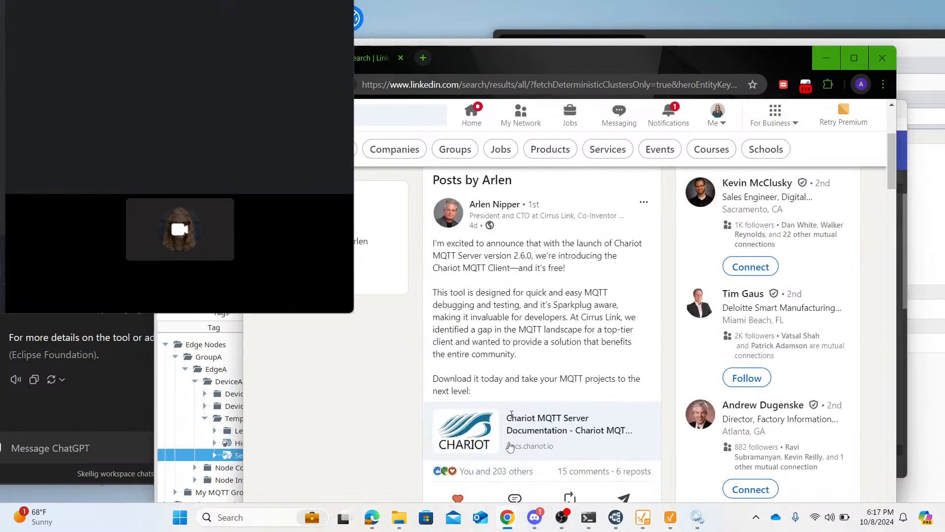
{"action": "left_click", "coordinate": [562, 435]}
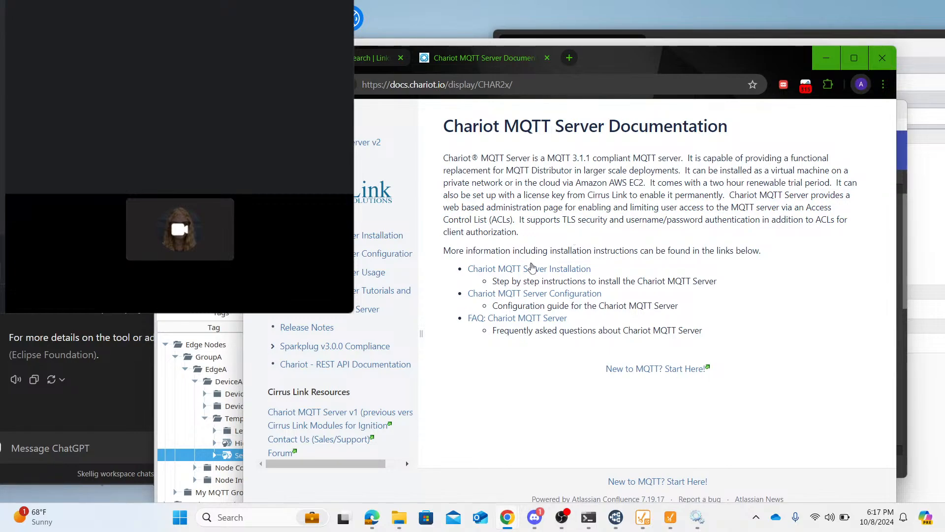
{"action": "left_click", "coordinate": [534, 269]}
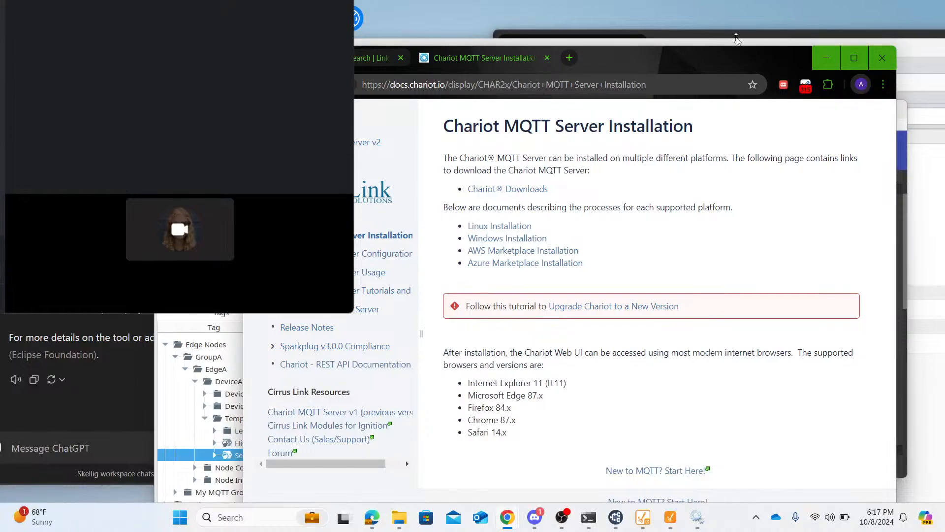
- Open the Windows Installation guide, follow its link to Chariot Downloads, and download chariot_windows_2.6.0.zip from the latest release
{"action": "left_click_drag", "start_coordinate": [741, 56], "coordinate": [762, 0]}
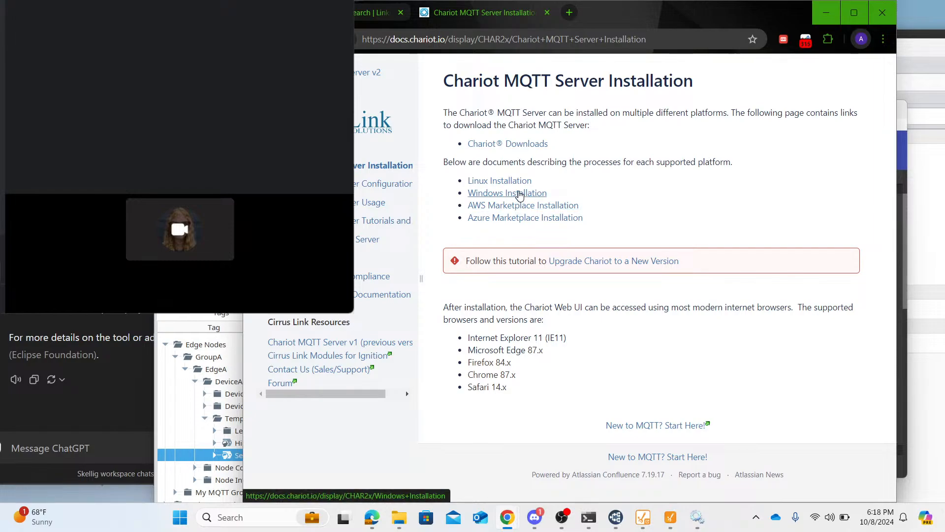
{"action": "left_click", "coordinate": [520, 193]}
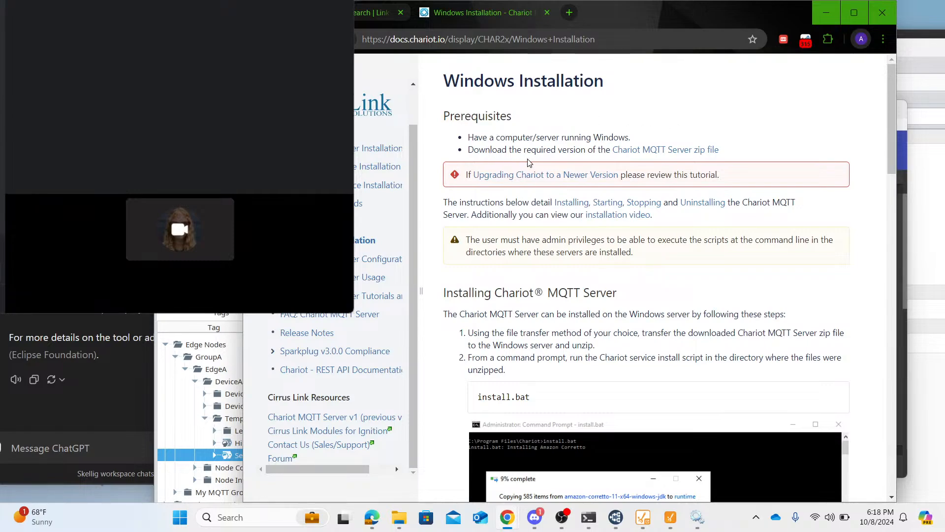
{"action": "left_click", "coordinate": [640, 154]}
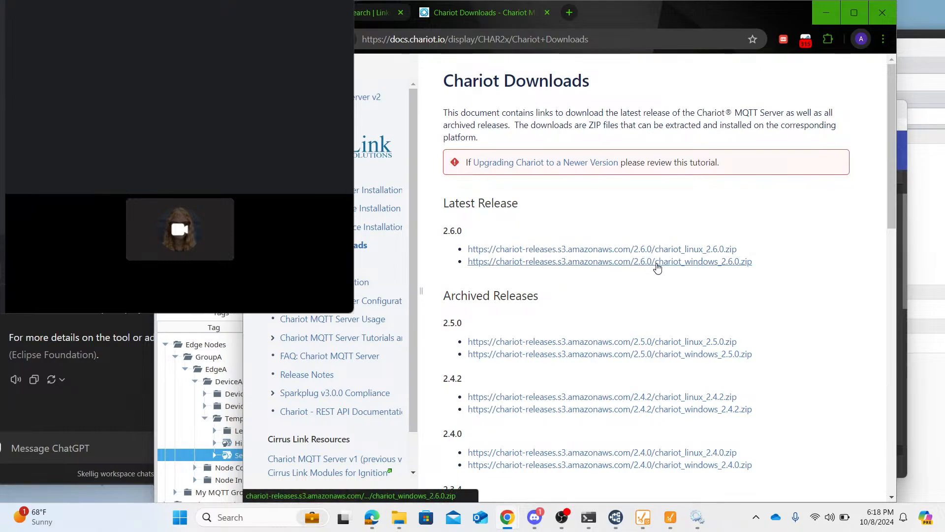
{"action": "left_click", "coordinate": [658, 262]}
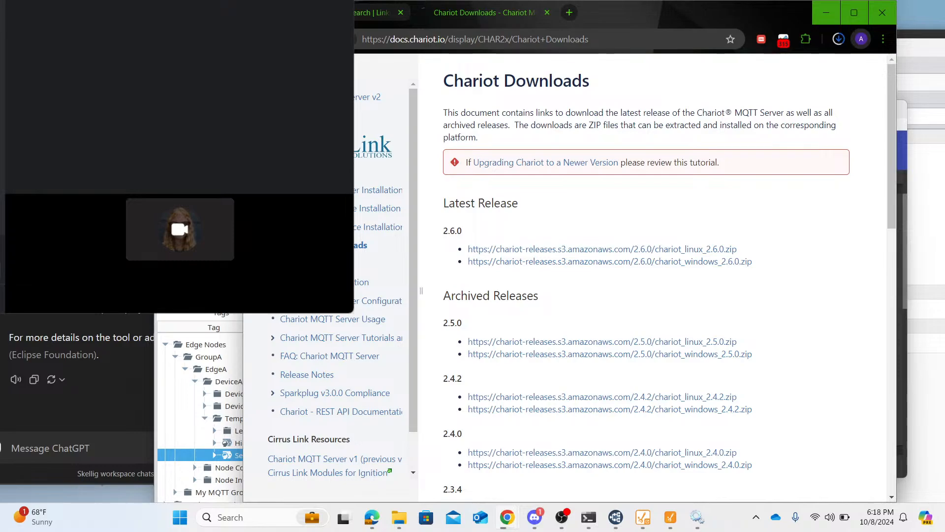
- Return to the Windows Installation guide and read the steps for installing Chariot MQTT Server
{"action": "scroll", "coordinate": [825, 295], "scroll_direction": "down", "scroll_amount": 1}
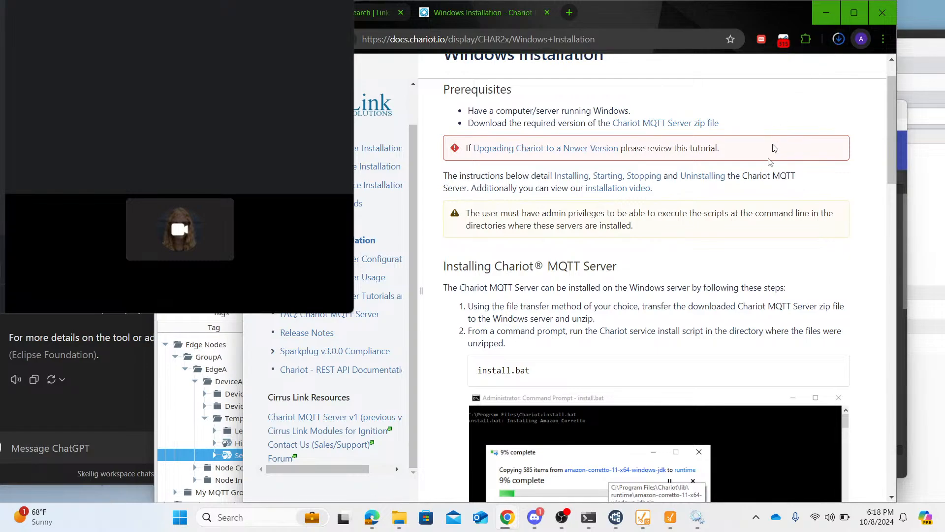
{"action": "scroll", "coordinate": [771, 162], "scroll_direction": "down", "scroll_amount": 3}
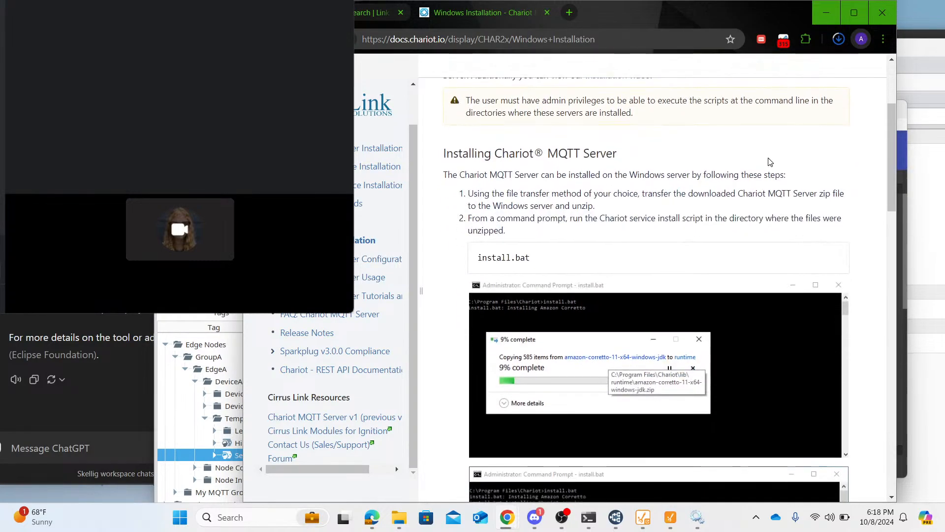
{"action": "scroll", "coordinate": [771, 162], "scroll_direction": "down", "scroll_amount": 1}
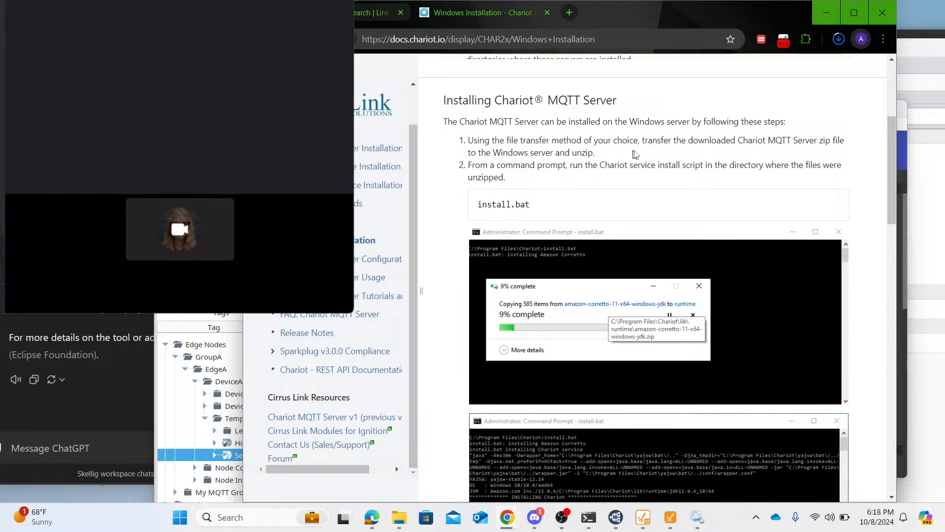
{"action": "scroll", "coordinate": [632, 150], "scroll_direction": "up", "scroll_amount": 1}
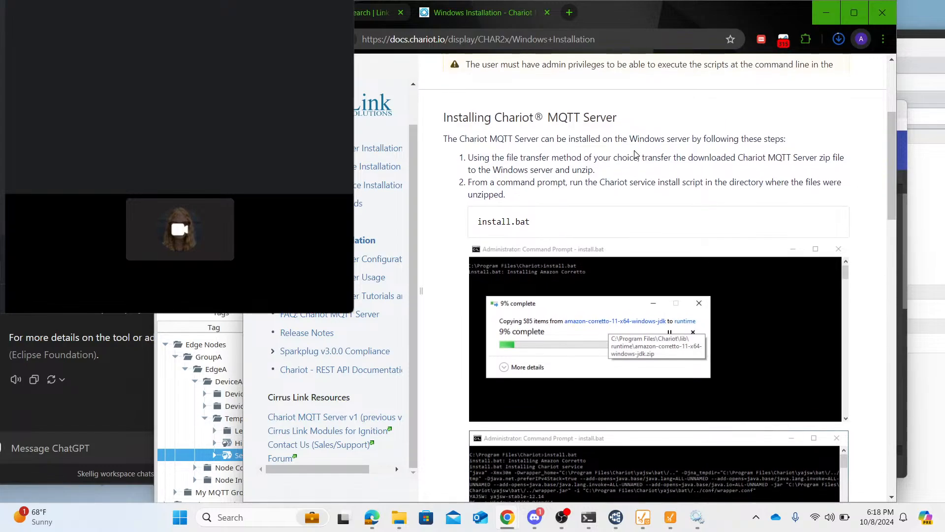
{"action": "scroll", "coordinate": [635, 154], "scroll_direction": "up", "scroll_amount": 3}
- Show the downloaded Chariot zip file in its folder and start extracting it
{"action": "left_click", "coordinate": [839, 39]}
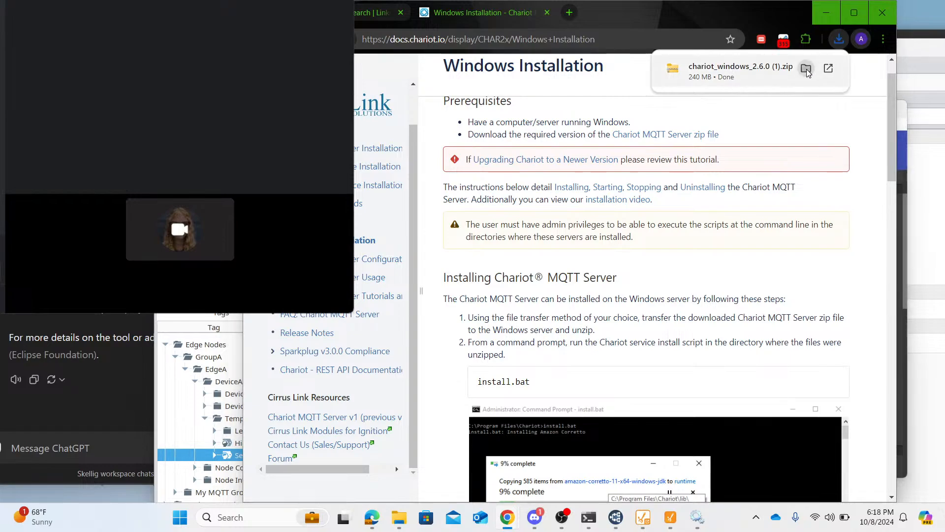
{"action": "left_click", "coordinate": [807, 70]}
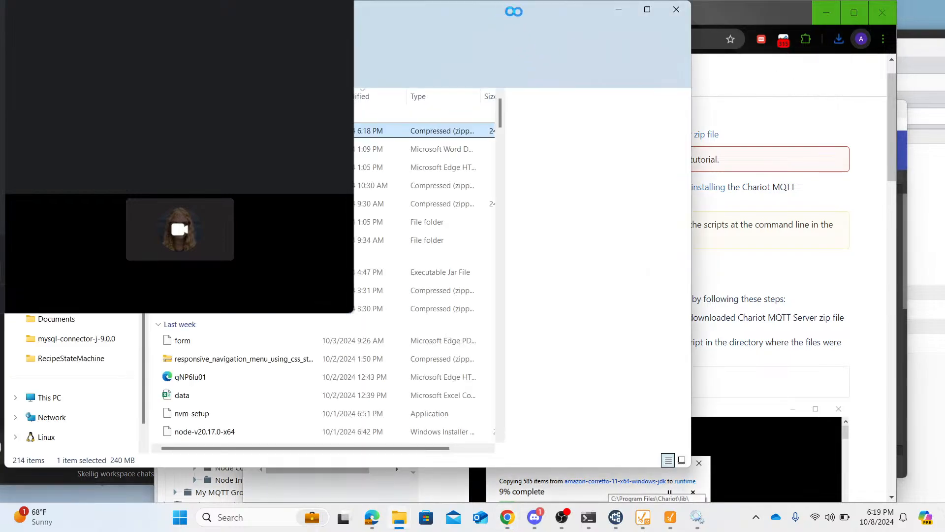
{"action": "left_click_drag", "start_coordinate": [558, 10], "coordinate": [0, 9]}
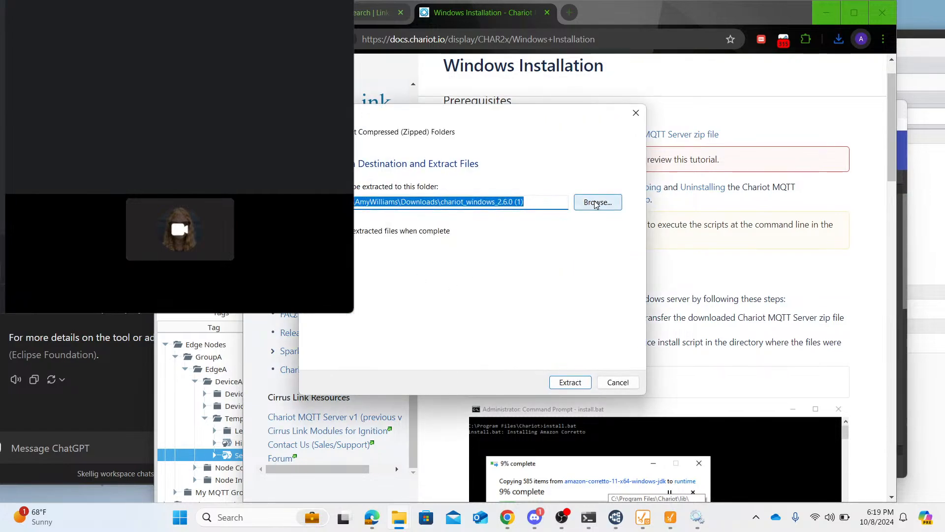
- Search the user folder for "Live", choose the OneDrive Livestream folder as the destination, and extract the Chariot archive there
{"action": "left_click", "coordinate": [595, 203]}
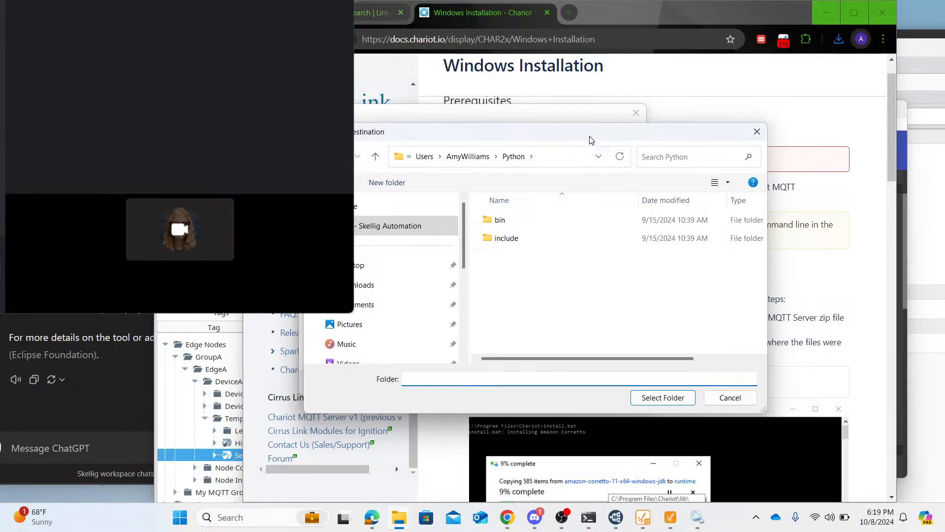
{"action": "left_click_drag", "start_coordinate": [590, 137], "coordinate": [589, 139]}
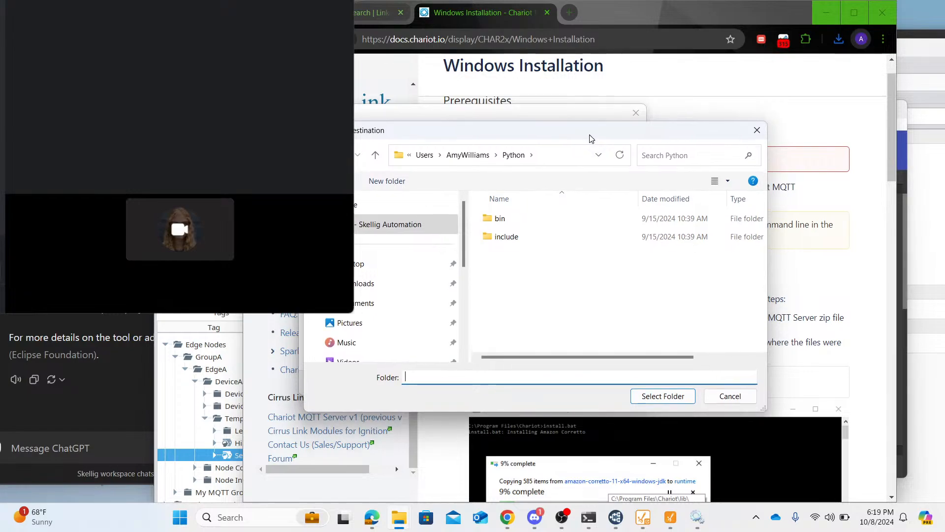
{"action": "left_click", "coordinate": [469, 154]}
{"action": "left_click", "coordinate": [663, 155]}
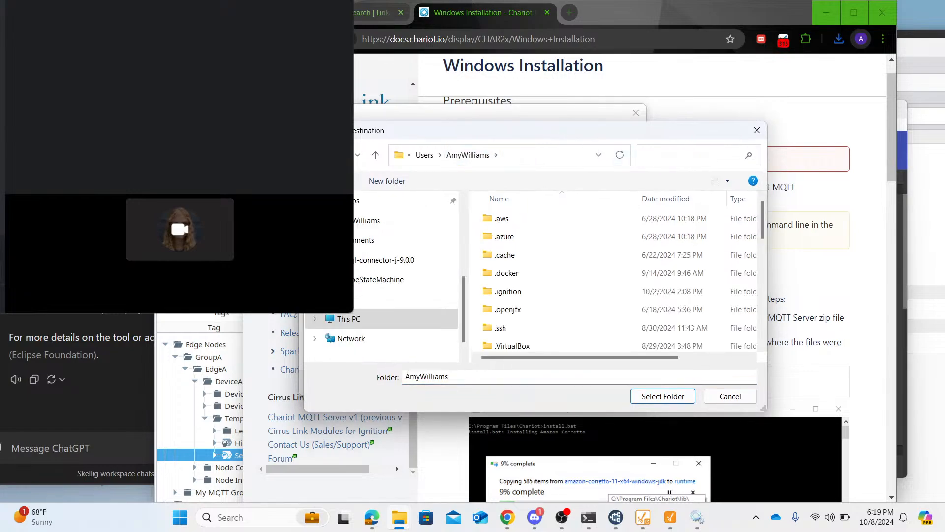
{"action": "type", "text": "Live"}
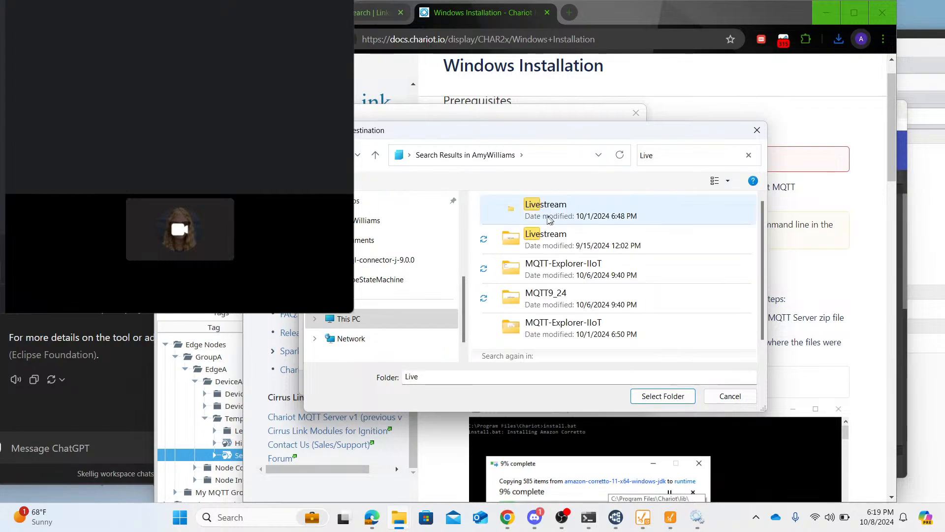
{"action": "left_click", "coordinate": [587, 241]}
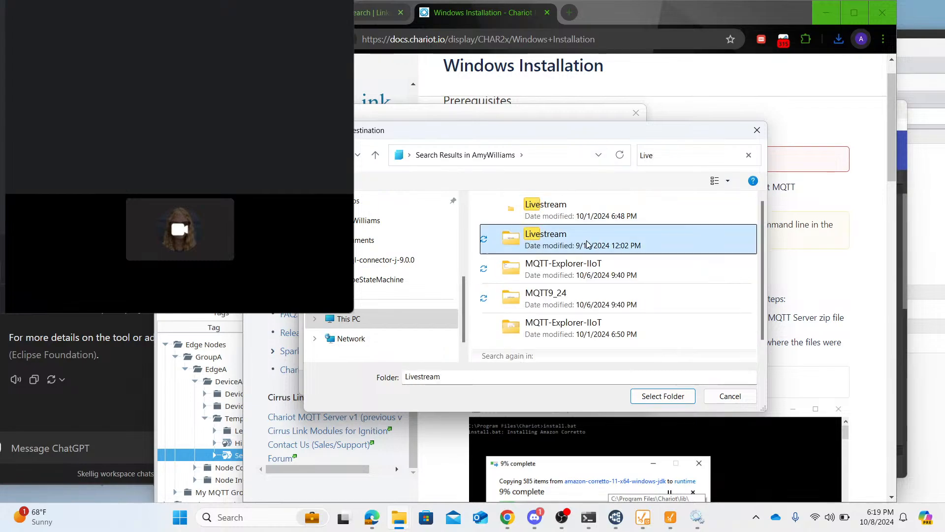
{"action": "double_click", "coordinate": [550, 237]}
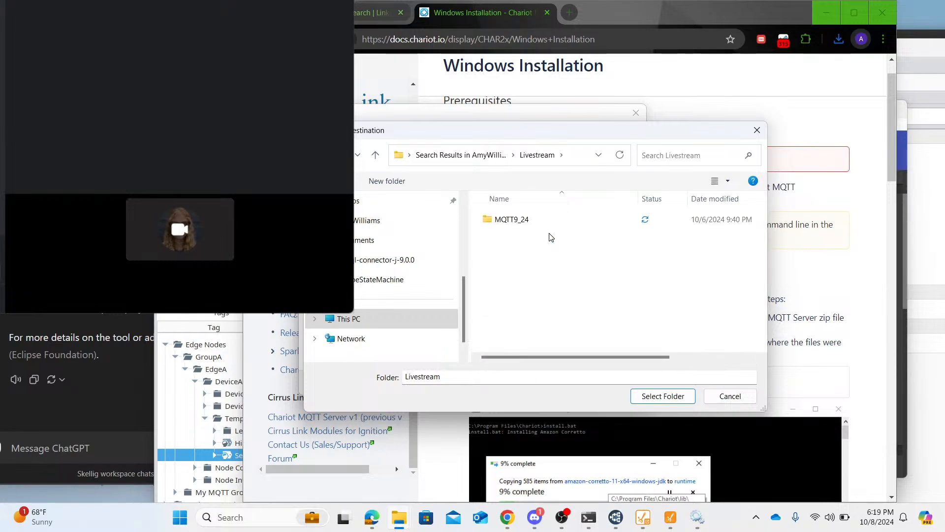
{"action": "left_click", "coordinate": [670, 396]}
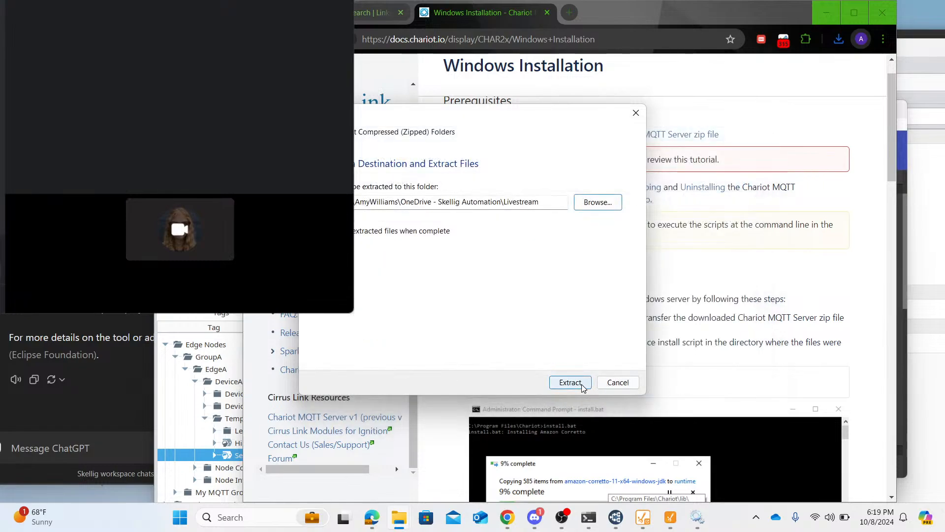
{"action": "left_click", "coordinate": [571, 383]}
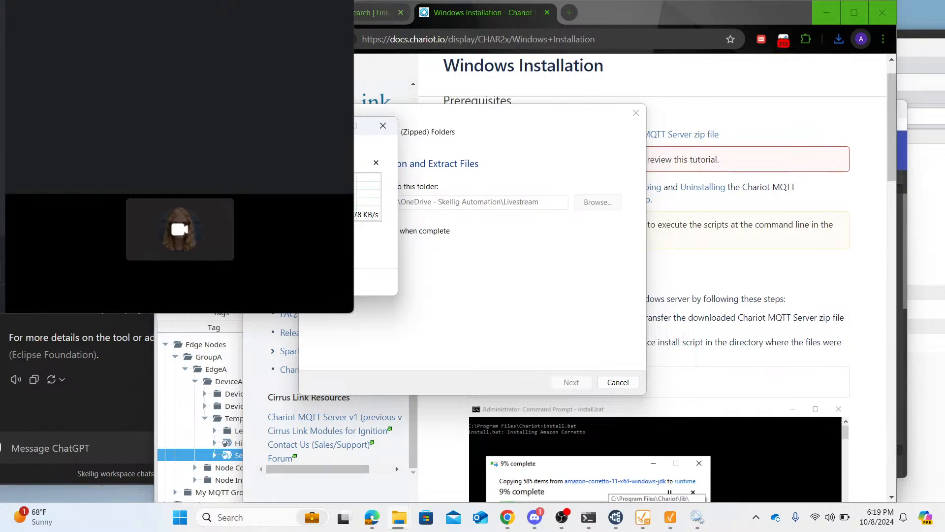
- Move the extraction windows aside and read the guide's instructions for running the install.bat script
{"action": "left_click_drag", "start_coordinate": [199, 131], "coordinate": [654, 117]}
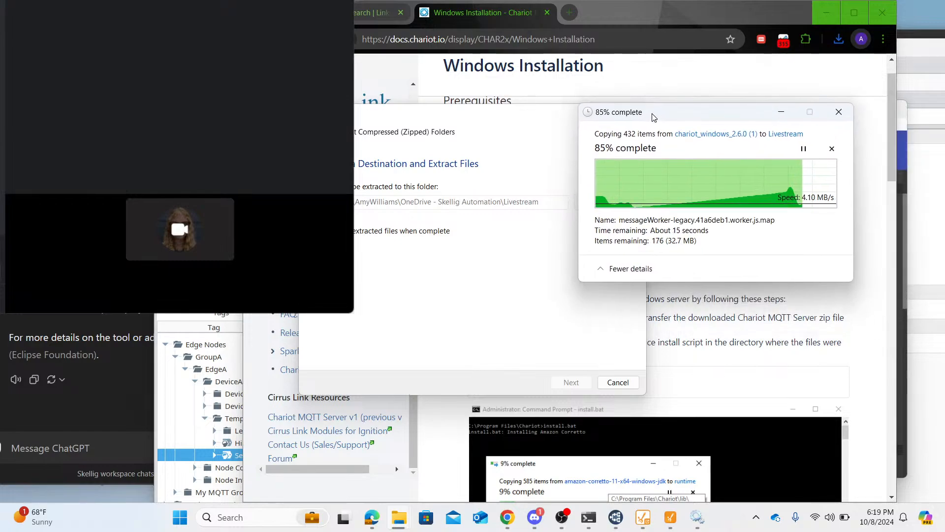
{"action": "left_click", "coordinate": [522, 129]}
{"action": "left_click_drag", "start_coordinate": [522, 129], "coordinate": [673, 322]}
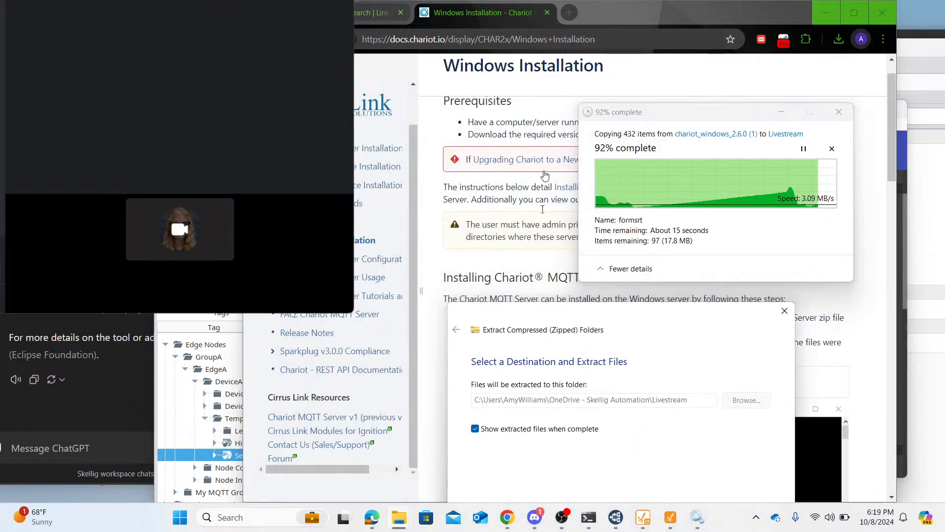
{"action": "right_click", "coordinate": [483, 279]}
{"action": "left_click", "coordinate": [546, 304]}
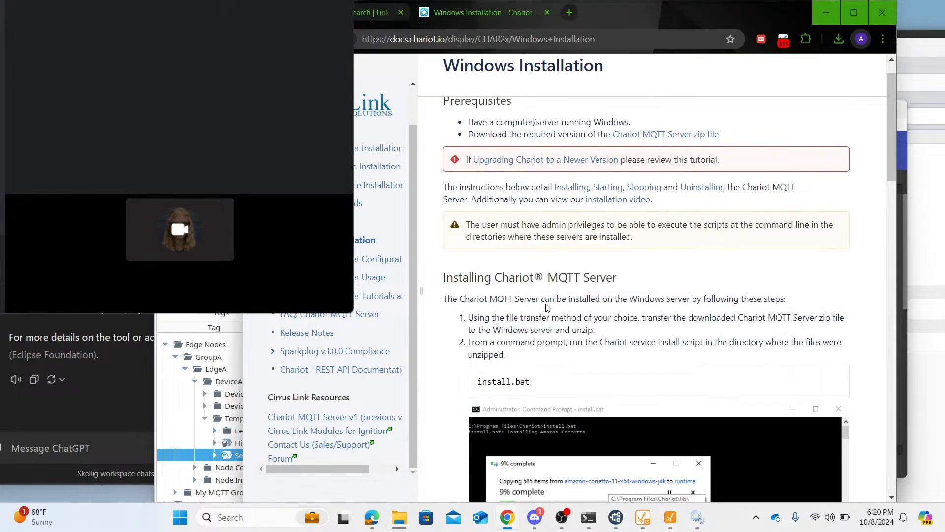
{"action": "scroll", "coordinate": [546, 307], "scroll_direction": "down", "scroll_amount": 2}
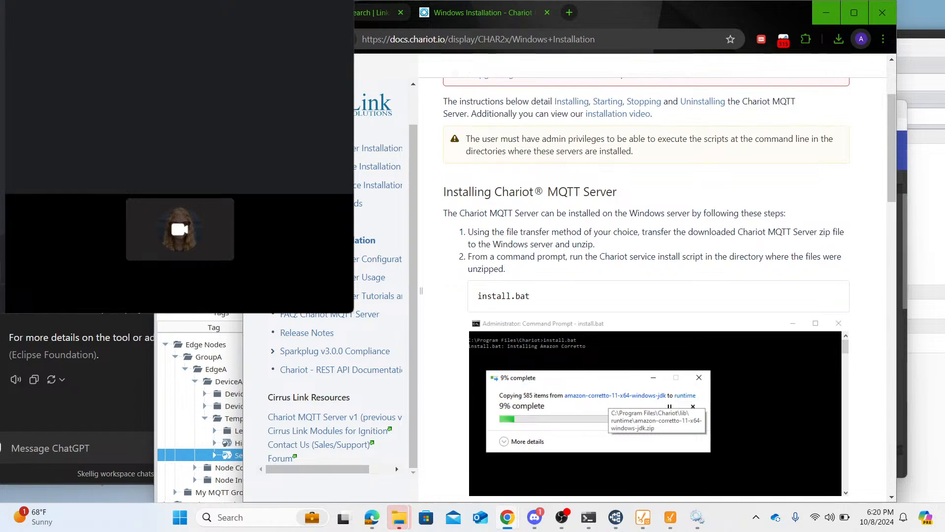
- Move the browser aside, bring the extracted Livestream folder into view, and look through its files for the install script
{"action": "left_click_drag", "start_coordinate": [773, 12], "coordinate": [672, 96]}
{"action": "mouse_move", "coordinate": [398, 528]}
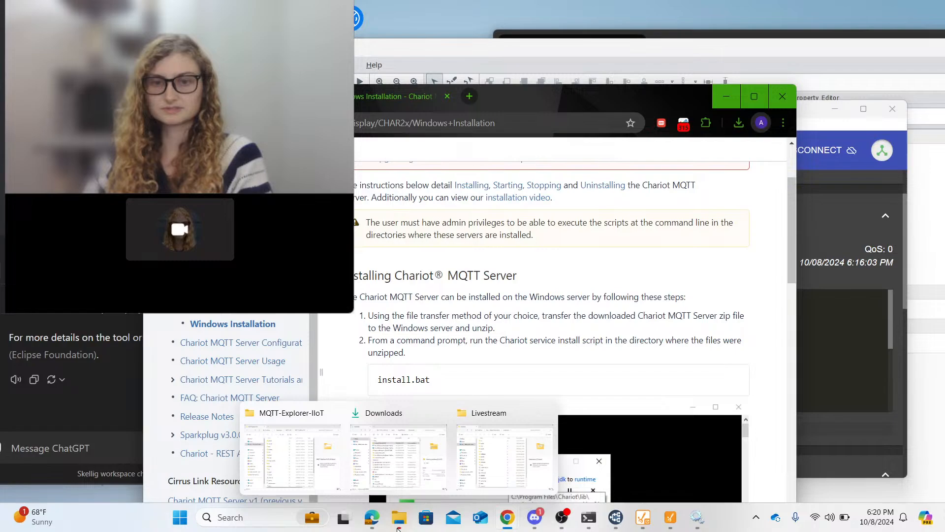
{"action": "left_click", "coordinate": [501, 461]}
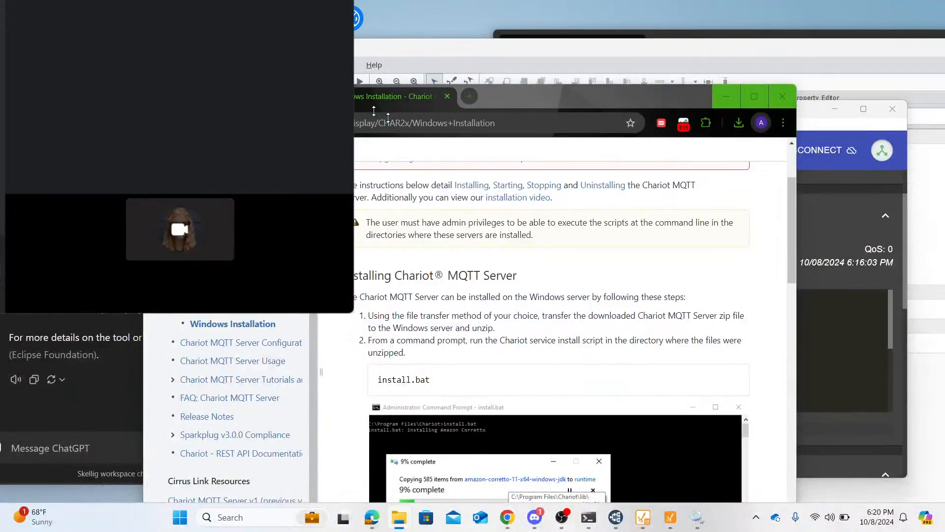
{"action": "left_click_drag", "start_coordinate": [0, 123], "coordinate": [794, 111]}
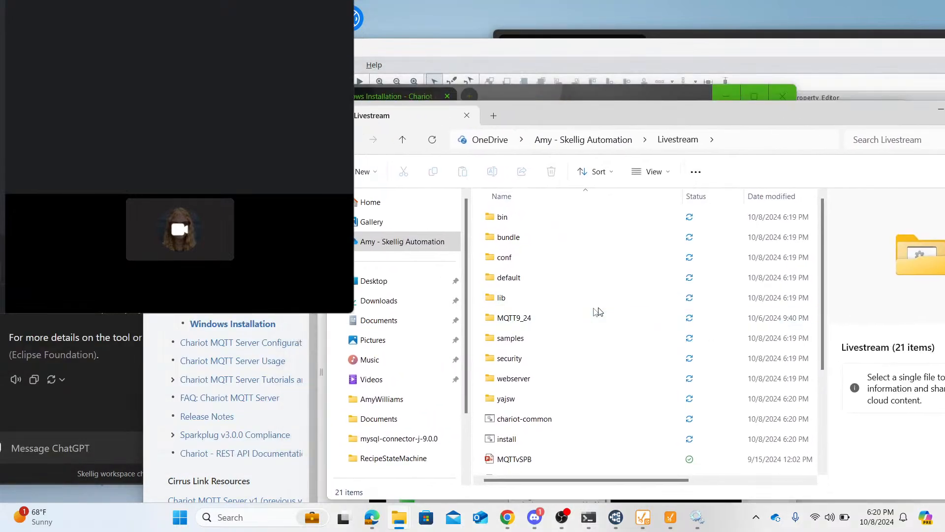
{"action": "scroll", "coordinate": [566, 354], "scroll_direction": "down", "scroll_amount": 2}
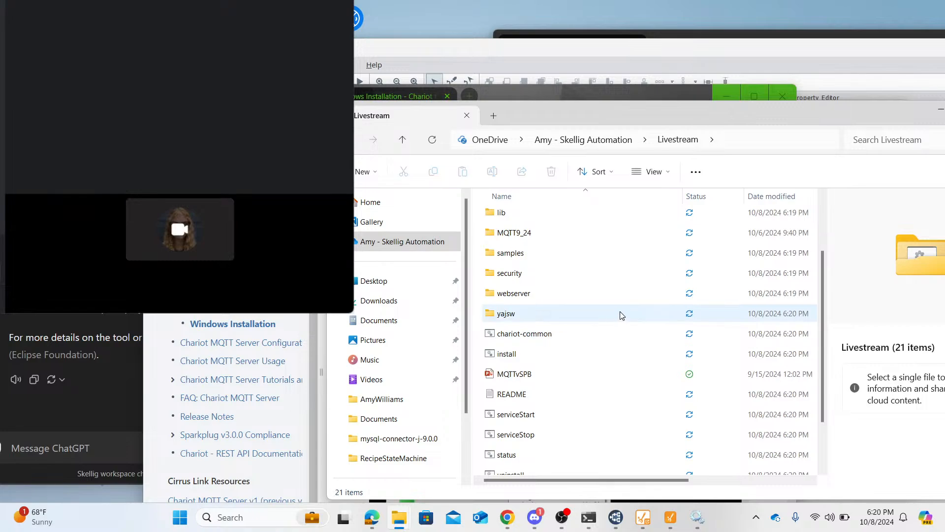
- Copy the Livestream folder's path, move its window aside, and stop the MQTT Explorer process running in the command prompt
{"action": "left_click", "coordinate": [757, 143]}
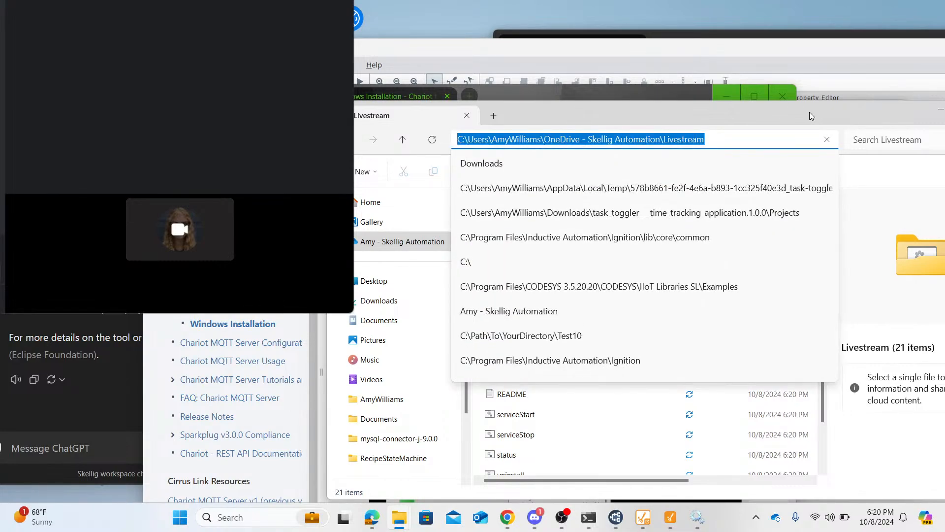
{"action": "left_click_drag", "start_coordinate": [810, 116], "coordinate": [835, 324]}
{"action": "mouse_move", "coordinate": [588, 517]}
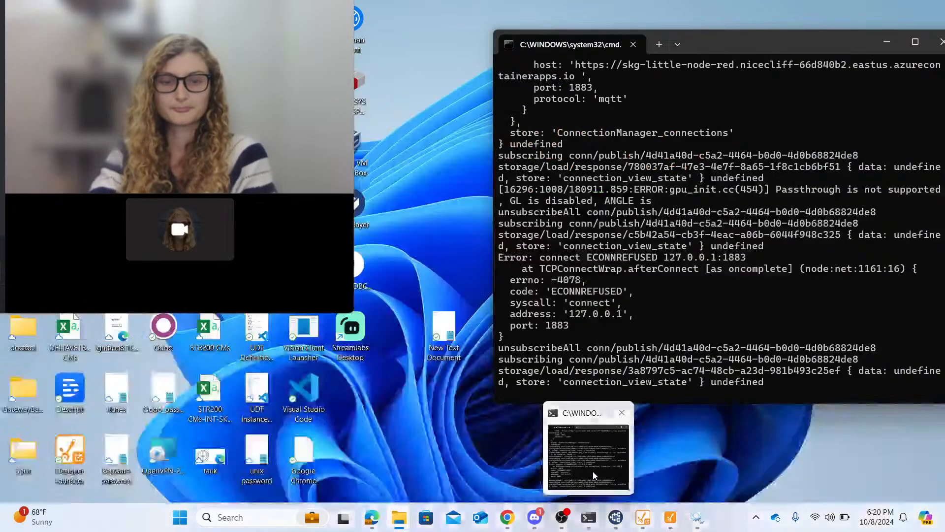
{"action": "left_click", "coordinate": [593, 473]}
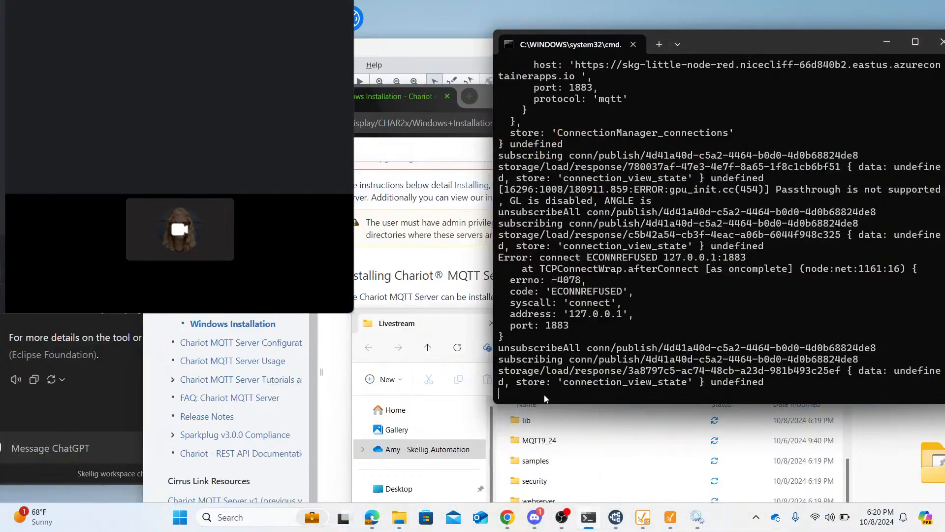
{"action": "key", "text": "ctrl+c"}
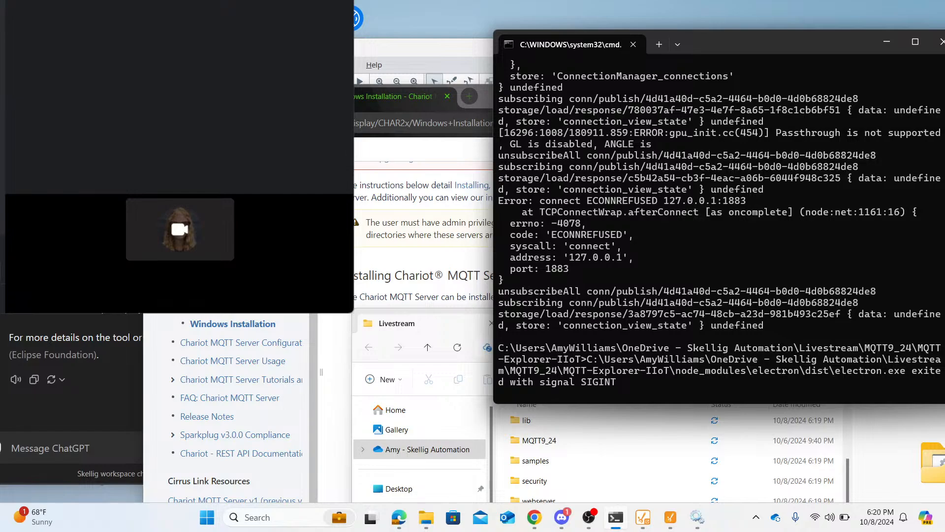
{"action": "key", "text": "Return"}
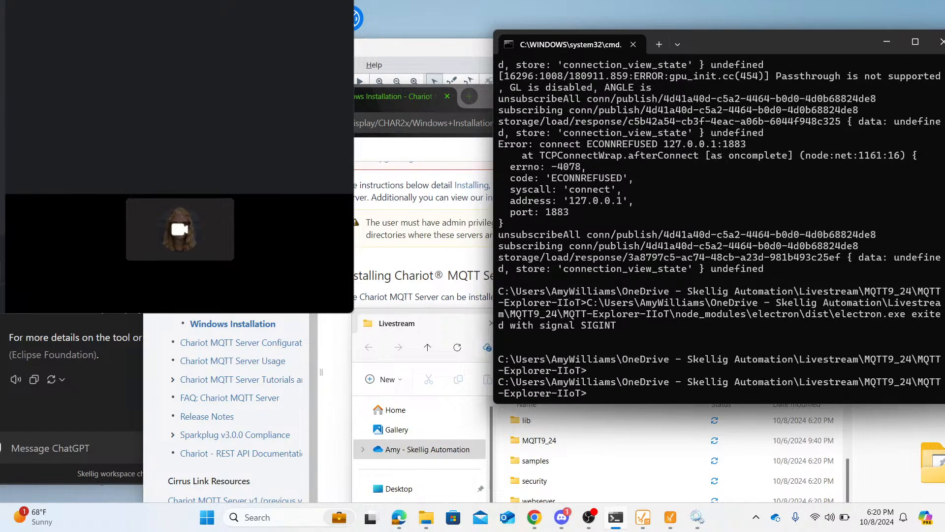
- Change the command prompt's working directory to the copied OneDrive Livestream folder path with cd
{"action": "type", "text": "cd"}
{"action": "key", "text": "ctrl+v"}
{"action": "key", "text": "Return"}
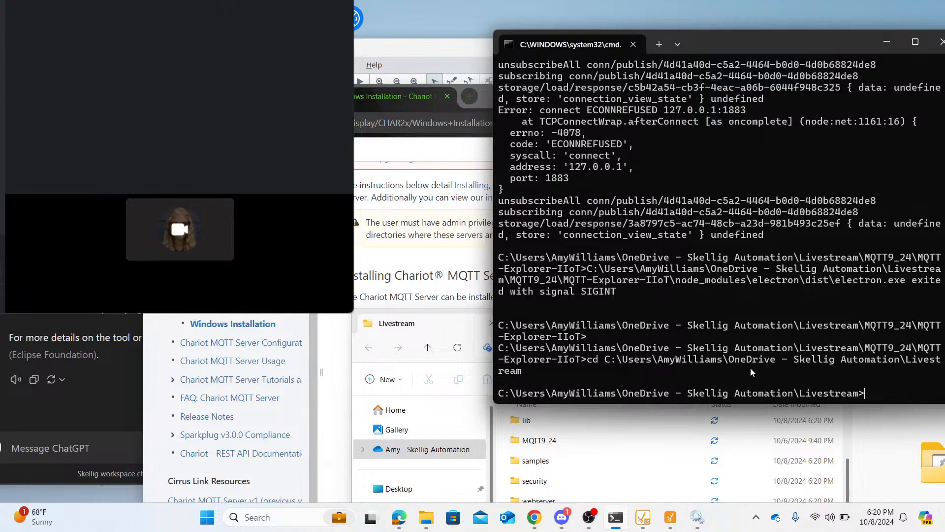
- Copy the install.bat command from the Chariot Windows installation guide and run it in the Livestream directory at the command prompt
{"action": "left_click", "coordinate": [407, 263]}
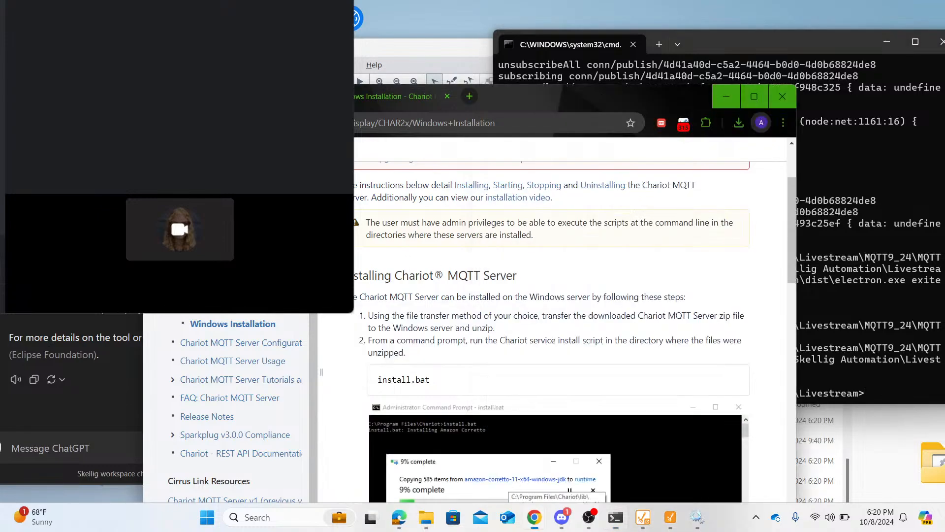
{"action": "scroll", "coordinate": [409, 272], "scroll_direction": "down", "scroll_amount": 2}
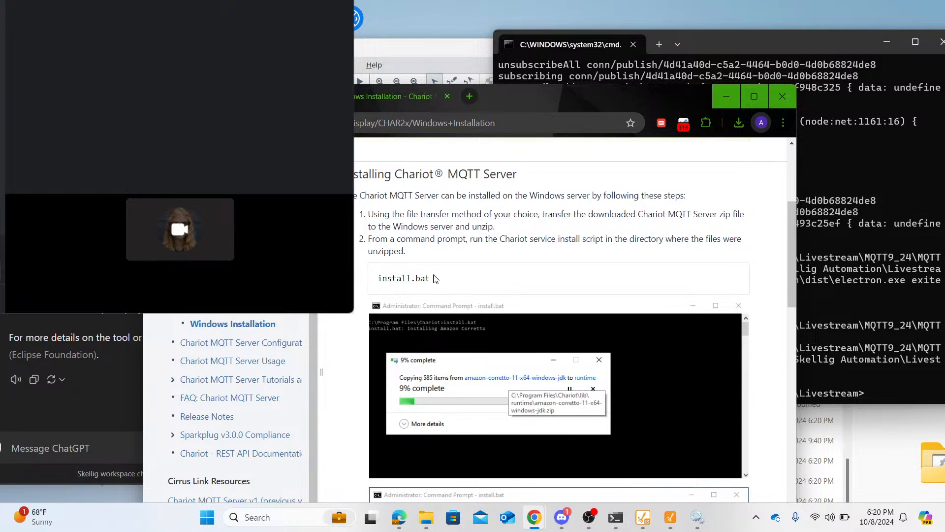
{"action": "left_click_drag", "start_coordinate": [438, 279], "coordinate": [380, 279]}
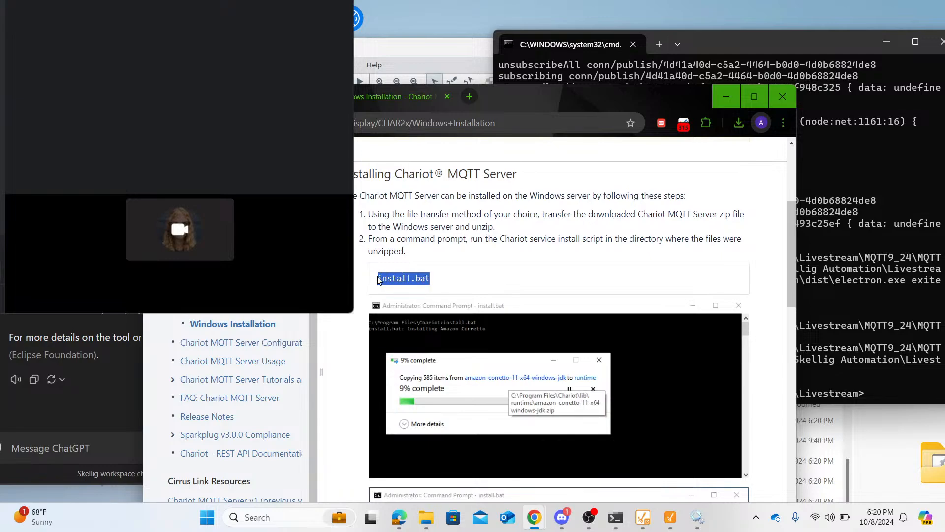
{"action": "left_click", "coordinate": [868, 399]}
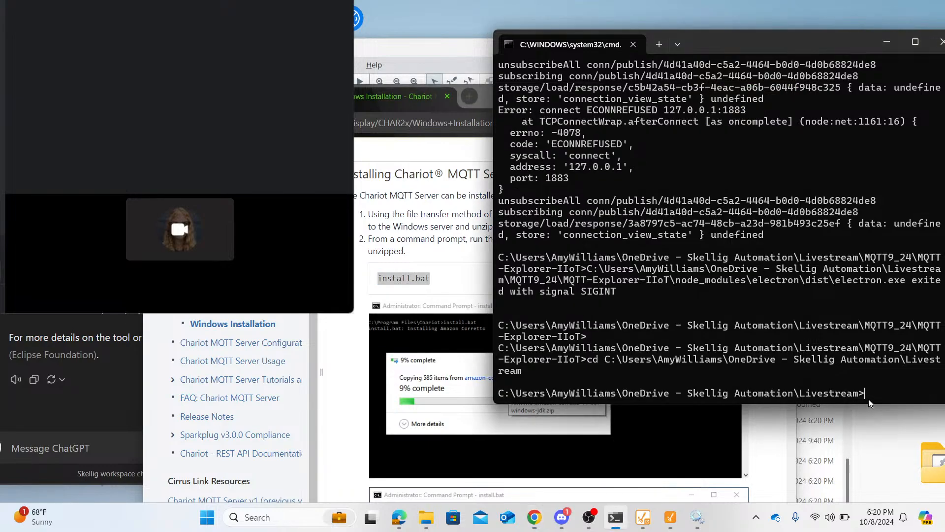
{"action": "key", "text": "ctrl+v"}
{"action": "key", "text": "Return"}
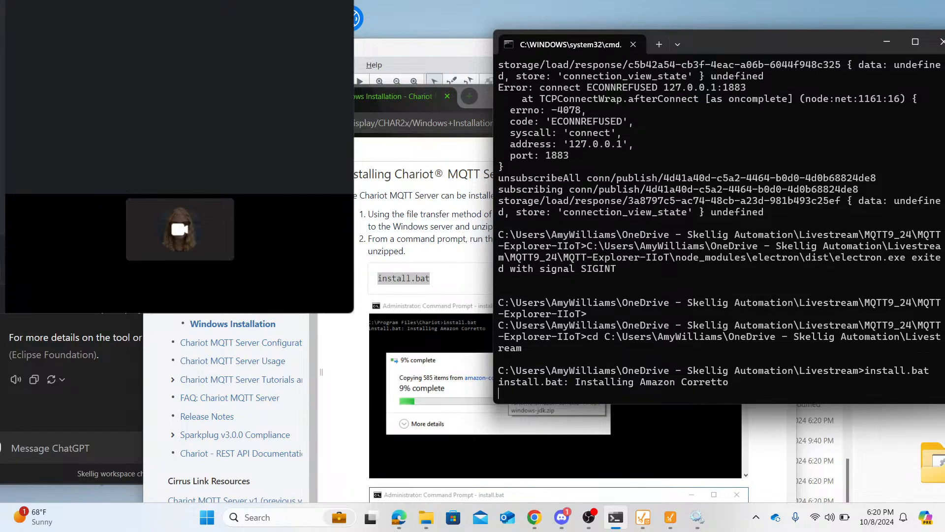
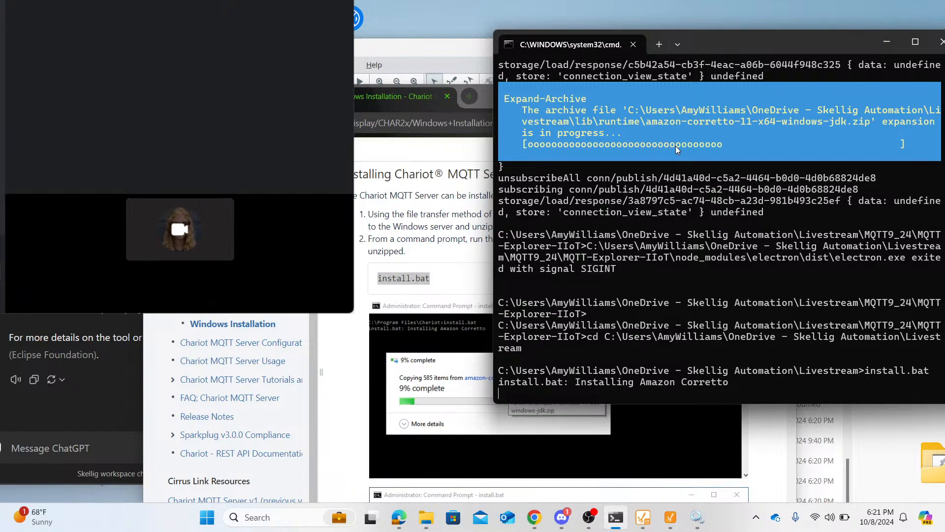
- Read the Windows installation guide's sections on installing, starting and verifying the Chariot MQTT Server while the install script runs
{"action": "left_click", "coordinate": [439, 210]}
{"action": "scroll", "coordinate": [439, 209], "scroll_direction": "down", "scroll_amount": 4}
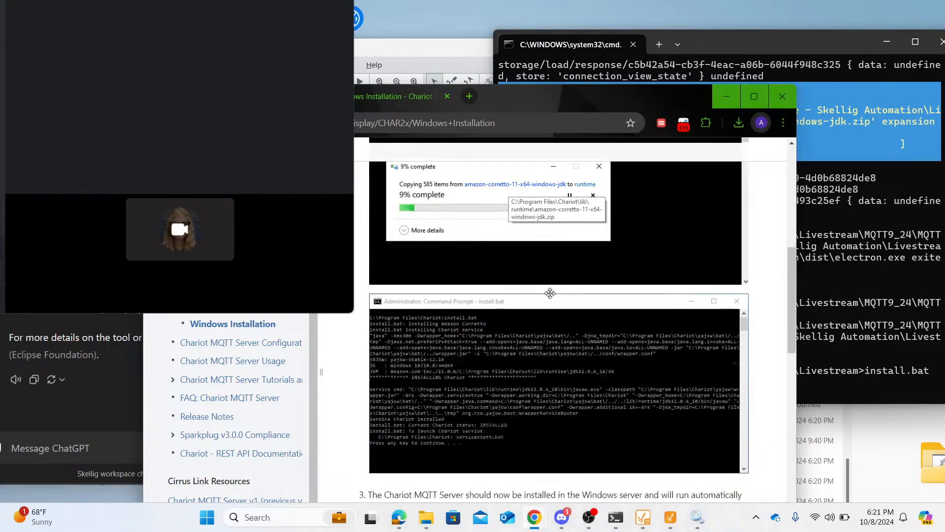
{"action": "scroll", "coordinate": [550, 293], "scroll_direction": "down", "scroll_amount": 6}
{"action": "scroll", "coordinate": [550, 293], "scroll_direction": "up", "scroll_amount": 1}
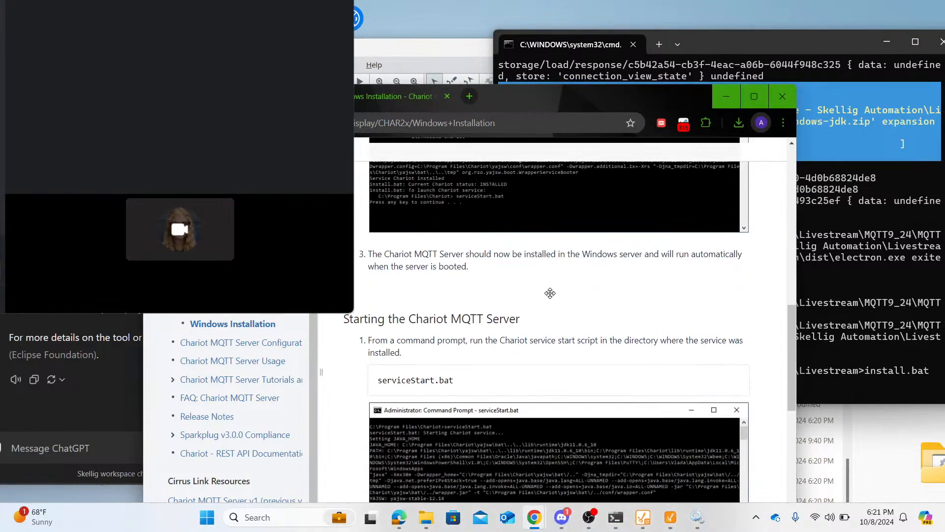
{"action": "scroll", "coordinate": [550, 294], "scroll_direction": "down", "scroll_amount": 1}
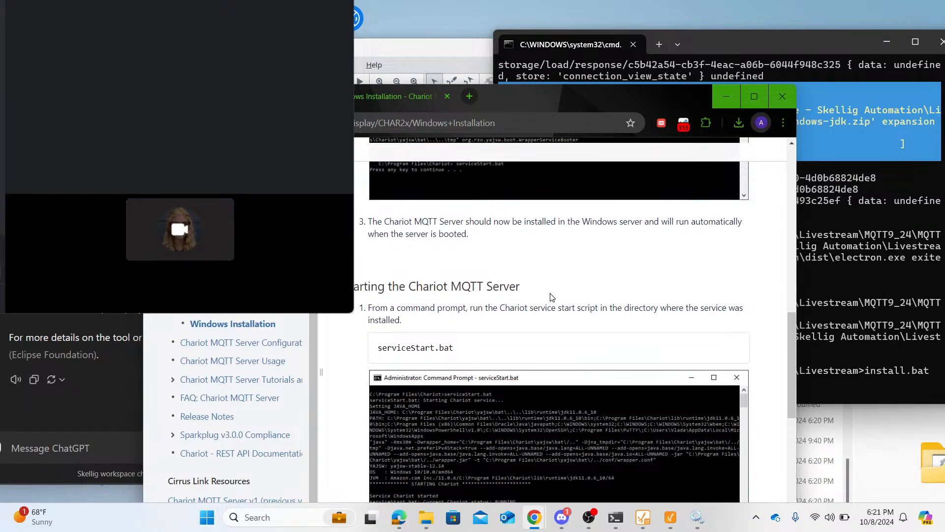
{"action": "scroll", "coordinate": [552, 297], "scroll_direction": "up", "scroll_amount": 5}
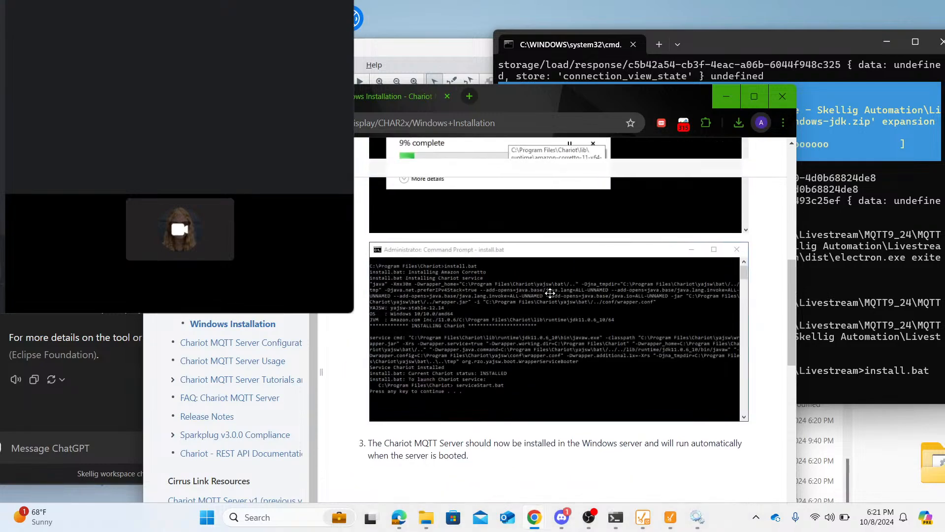
{"action": "scroll", "coordinate": [550, 293], "scroll_direction": "down", "scroll_amount": 5}
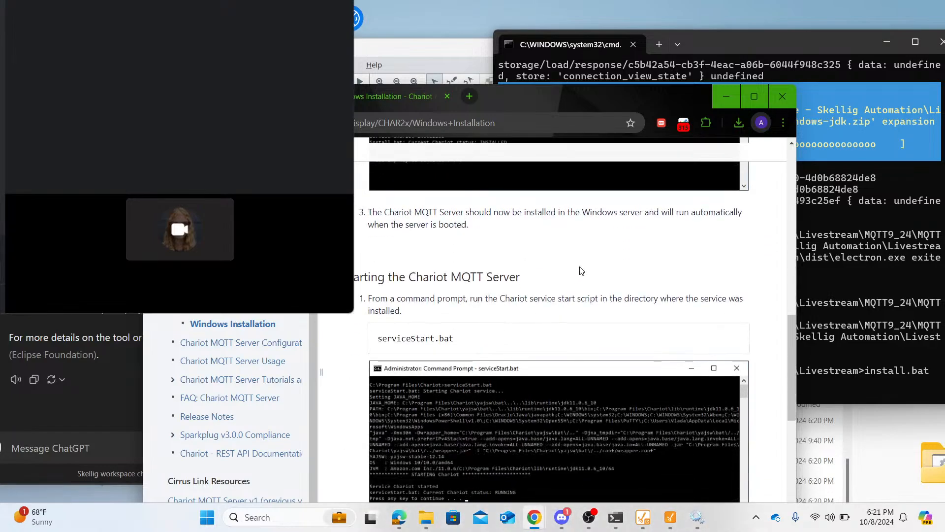
{"action": "scroll", "coordinate": [580, 271], "scroll_direction": "down", "scroll_amount": 8}
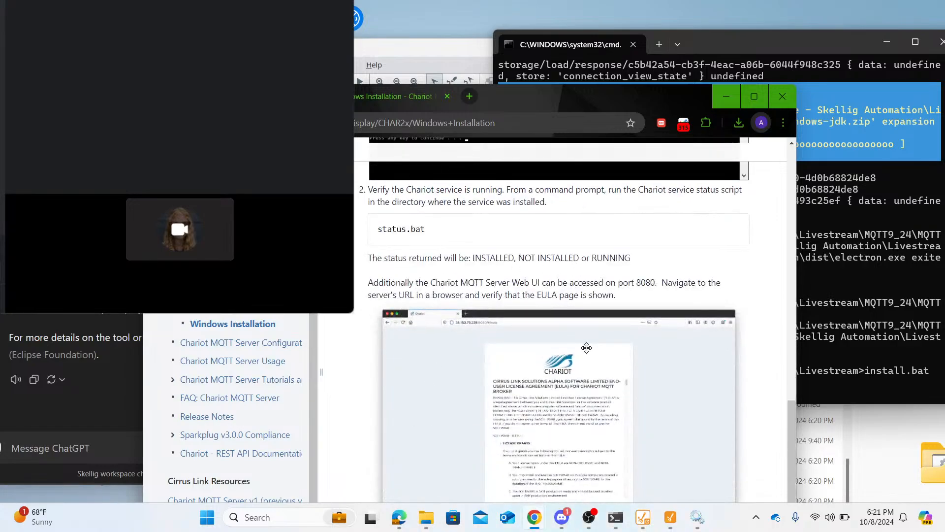
{"action": "scroll", "coordinate": [587, 348], "scroll_direction": "up", "scroll_amount": 10}
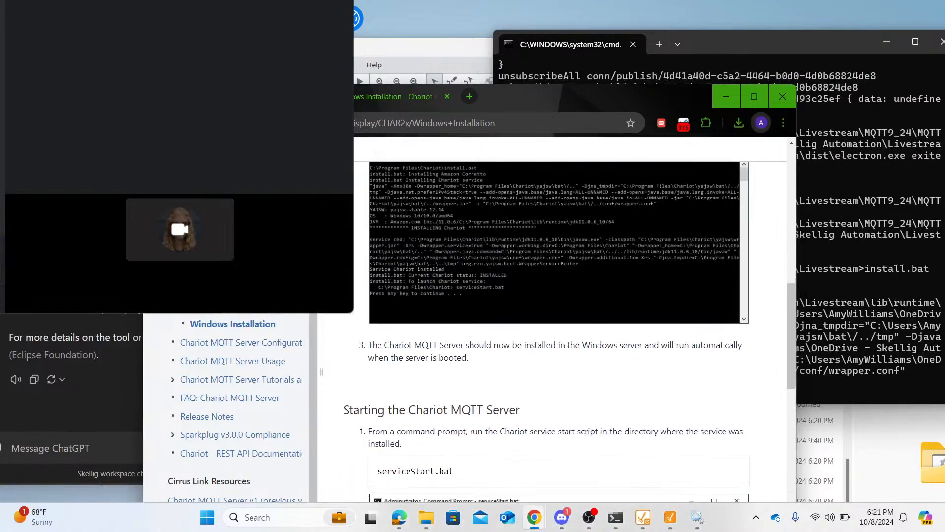
- Bring the command prompt forward and restore the maximized Java installer console to a smaller window
{"action": "left_click", "coordinate": [770, 43]}
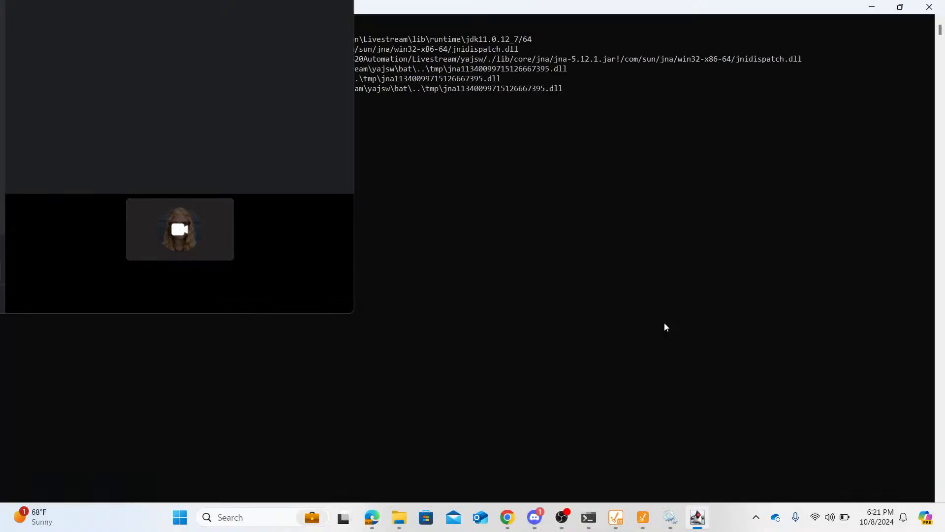
{"action": "left_click_drag", "start_coordinate": [385, 9], "coordinate": [652, 51]}
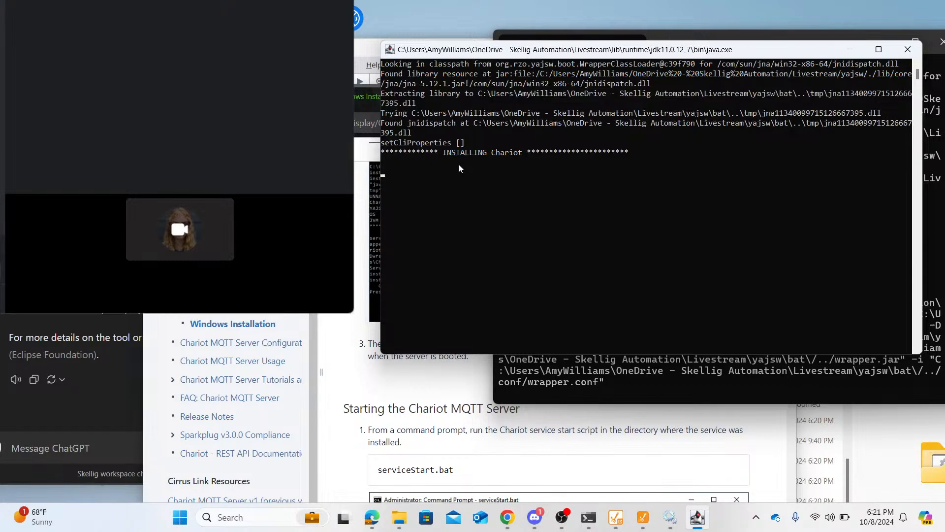
- Check the guide's service status and web UI instructions, move the browser aside, and examine the install output in the command prompt
{"action": "scroll", "coordinate": [421, 391], "scroll_direction": "down", "scroll_amount": 9}
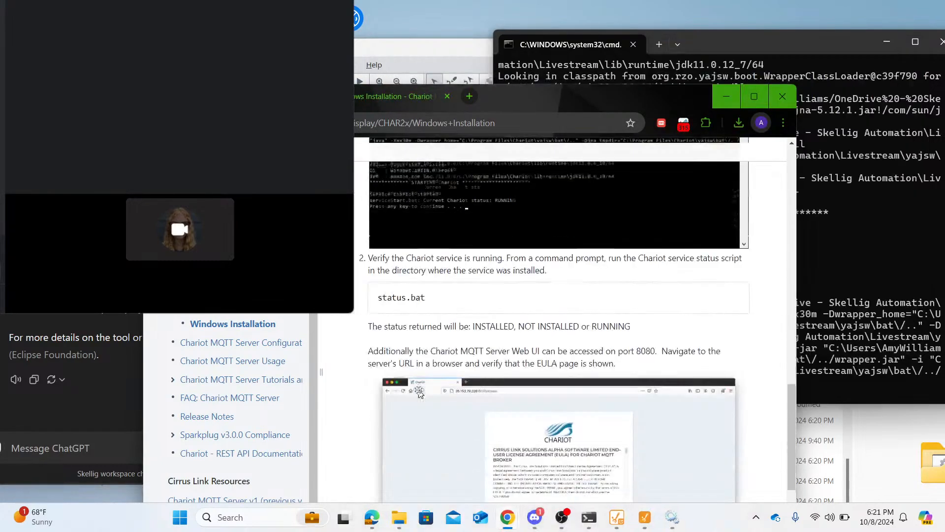
{"action": "scroll", "coordinate": [419, 391], "scroll_direction": "down", "scroll_amount": 3}
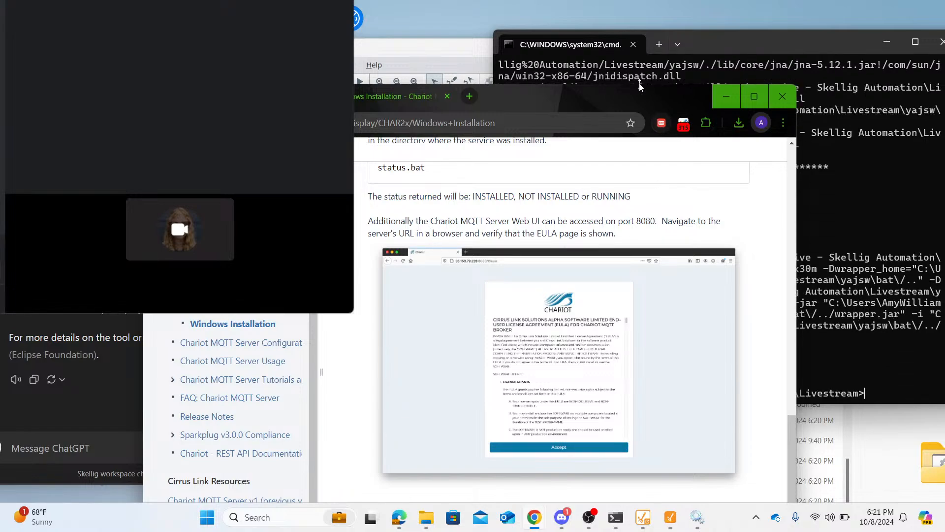
{"action": "left_click_drag", "start_coordinate": [639, 96], "coordinate": [588, 97]}
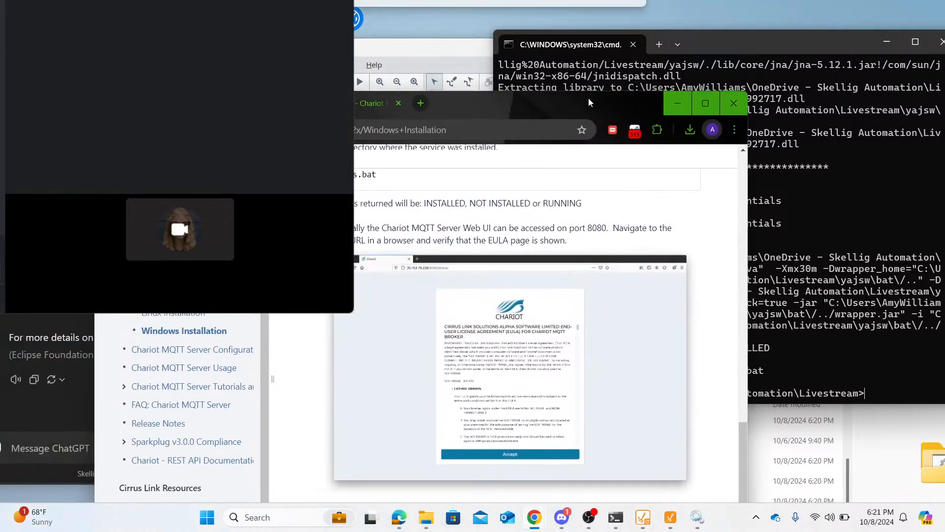
{"action": "scroll", "coordinate": [564, 312], "scroll_direction": "down", "scroll_amount": 10}
{"action": "scroll", "coordinate": [564, 312], "scroll_direction": "up", "scroll_amount": 10}
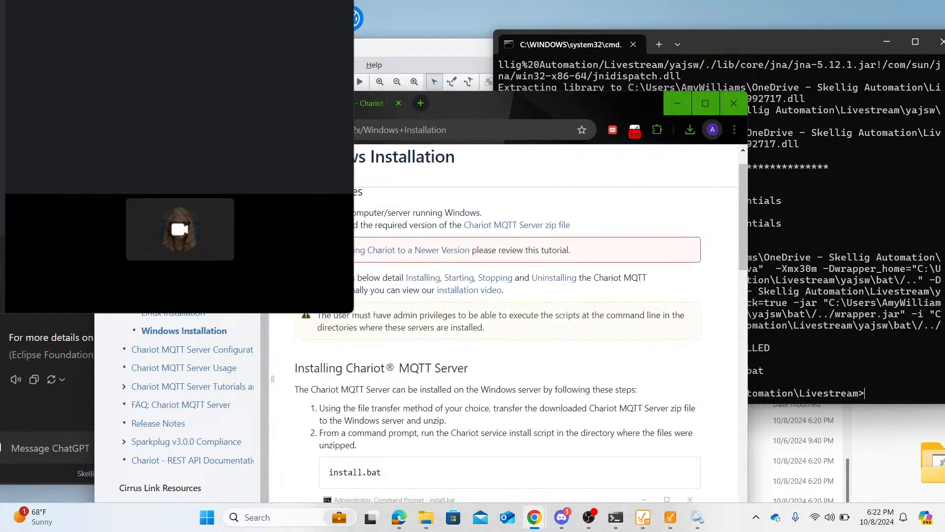
{"action": "left_click", "coordinate": [776, 40]}
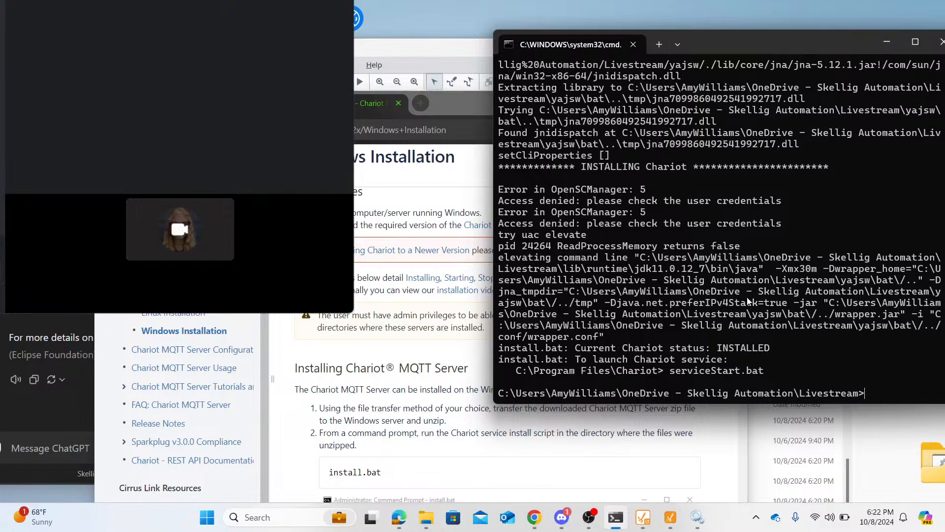
- Copy the serviceStart.bat command from the guide, run it in the Livestream directory, and let the Chariot service start with elevated rights
{"action": "left_click", "coordinate": [439, 405]}
{"action": "scroll", "coordinate": [440, 405], "scroll_direction": "down", "scroll_amount": 5}
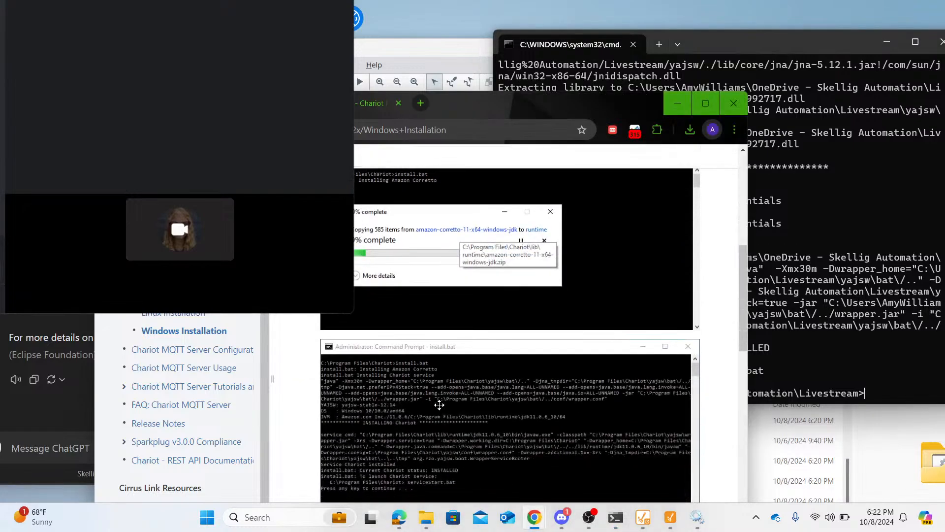
{"action": "scroll", "coordinate": [439, 404], "scroll_direction": "down", "scroll_amount": 5}
{"action": "scroll", "coordinate": [437, 399], "scroll_direction": "up", "scroll_amount": 4}
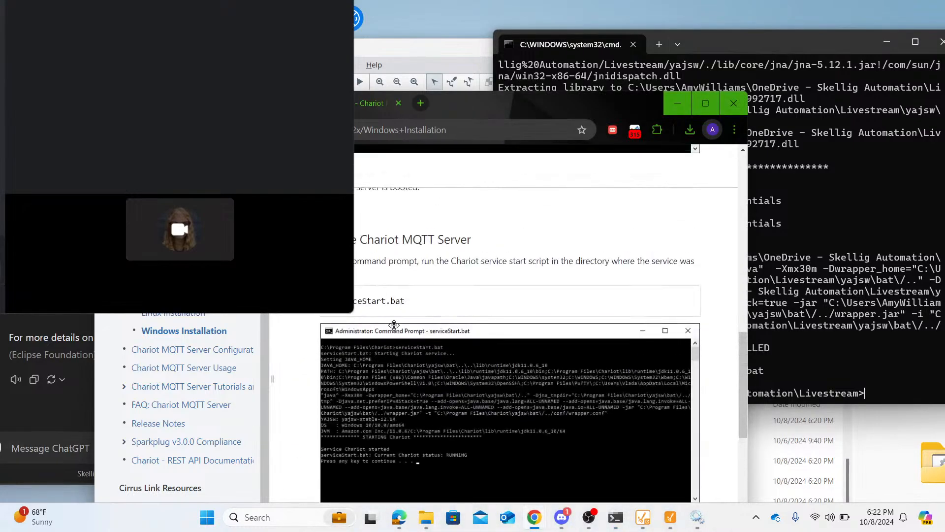
{"action": "left_click_drag", "start_coordinate": [410, 304], "coordinate": [347, 302]}
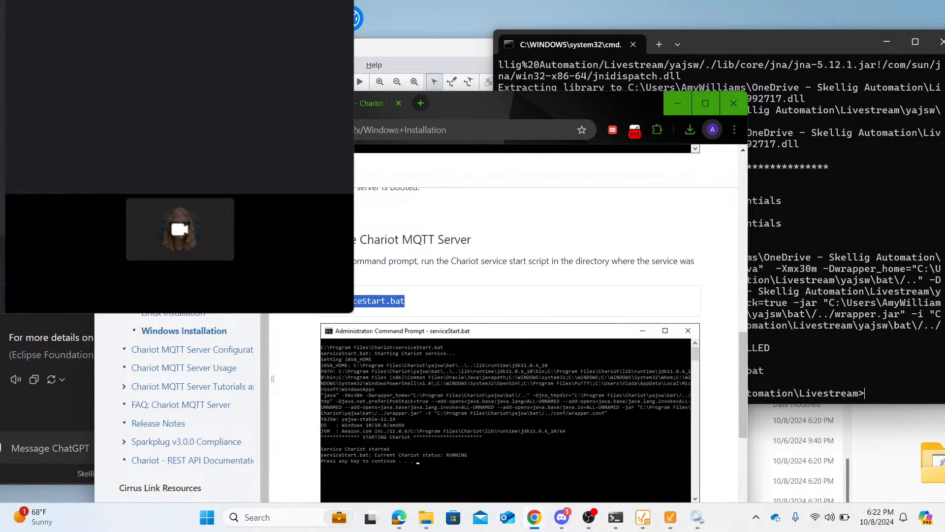
{"action": "left_click", "coordinate": [880, 398]}
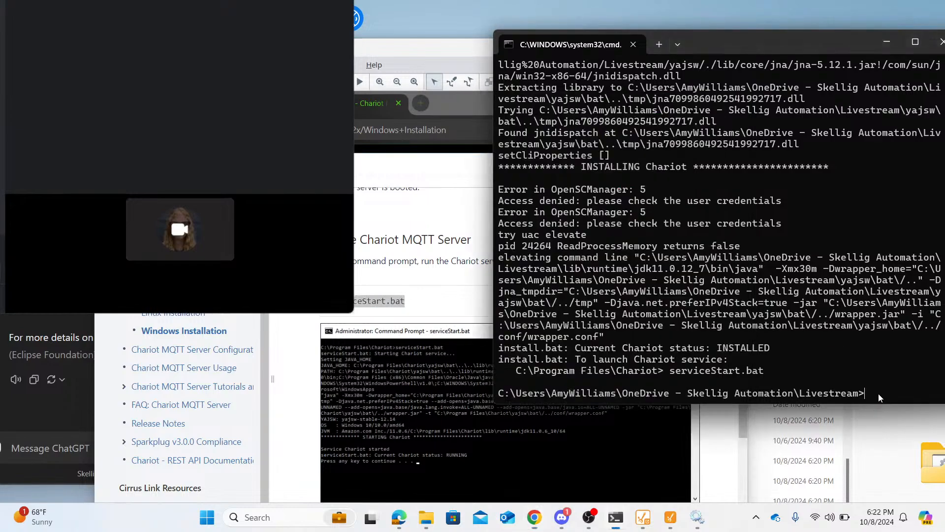
{"action": "type", "text": "serviceStart.bat"}
{"action": "key", "text": "Return"}
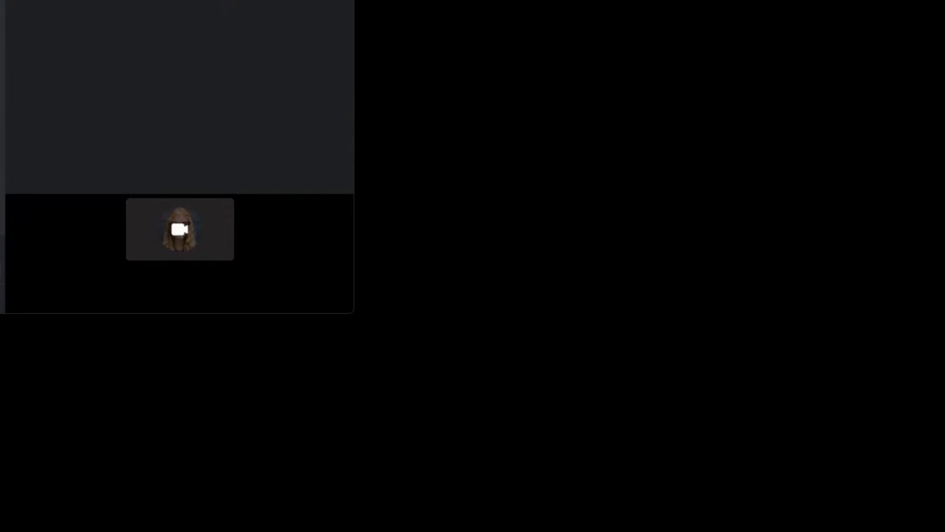
{"action": "left_click", "coordinate": [421, 363]}
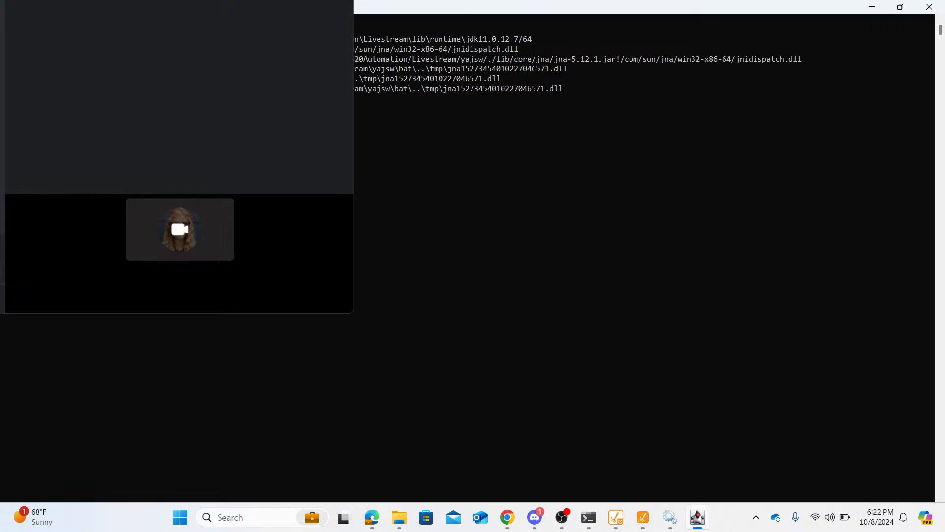
{"action": "left_click_drag", "start_coordinate": [475, 8], "coordinate": [725, 199]}
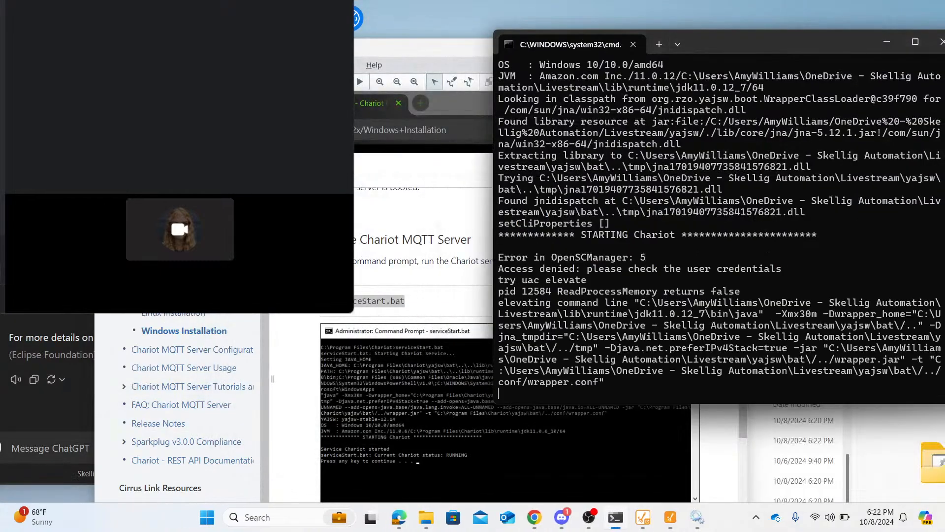
- Copy the status.bat command from the guide and run it in the Livestream directory to check the Chariot service status
{"action": "left_click", "coordinate": [407, 252]}
{"action": "scroll", "coordinate": [405, 248], "scroll_direction": "down", "scroll_amount": 5}
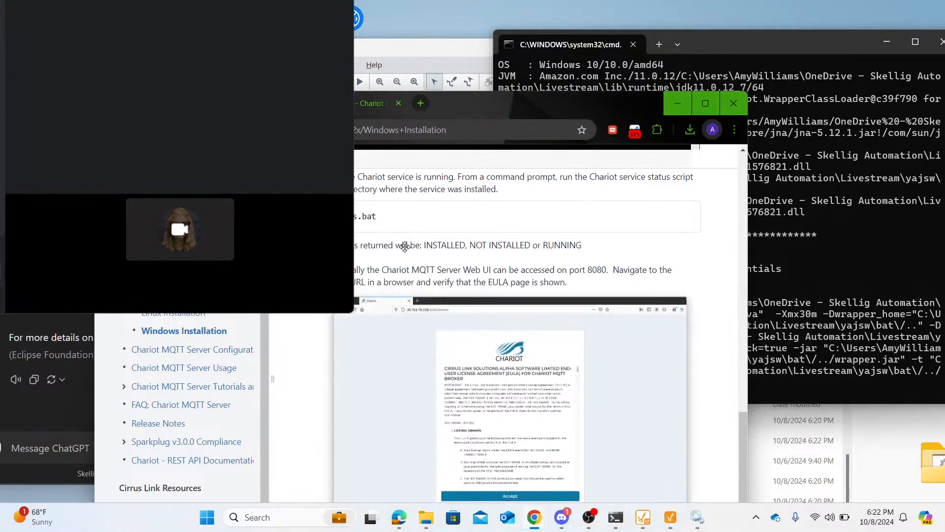
{"action": "scroll", "coordinate": [406, 246], "scroll_direction": "up", "scroll_amount": 3}
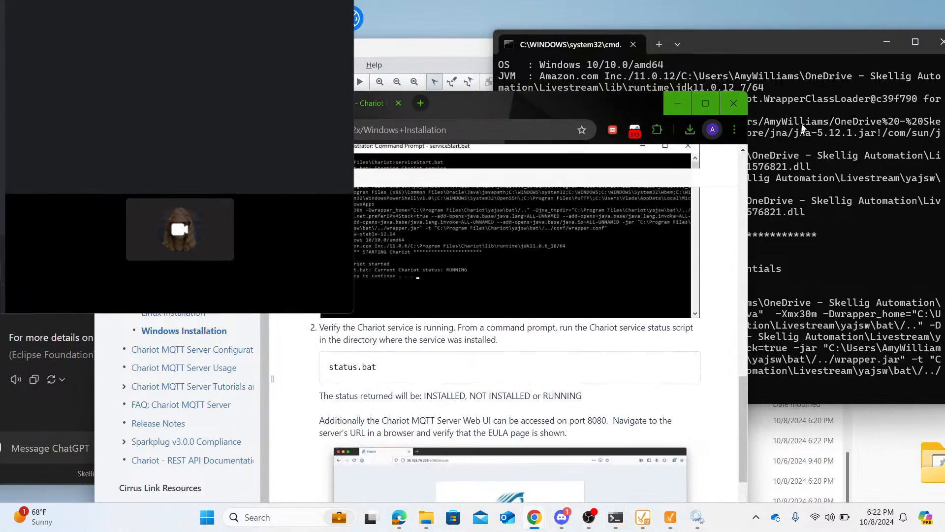
{"action": "left_click", "coordinate": [777, 46]}
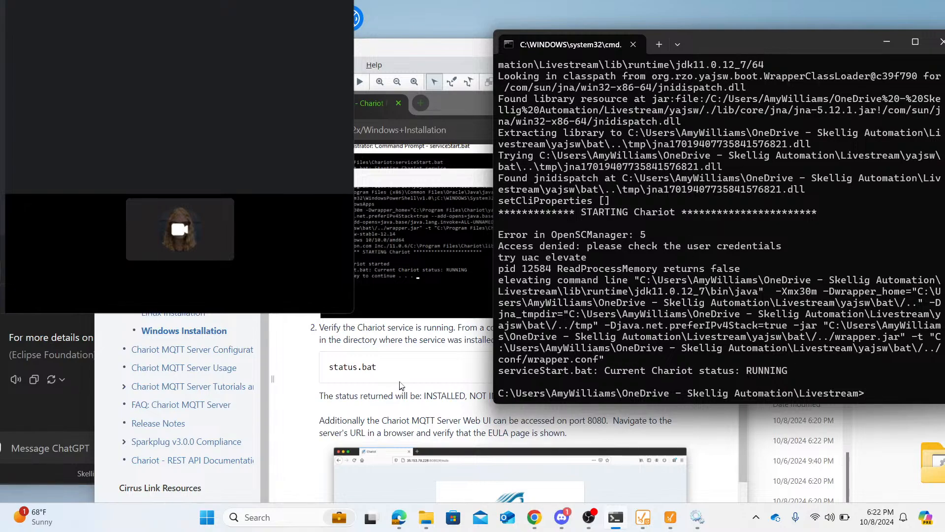
{"action": "left_click_drag", "start_coordinate": [378, 367], "coordinate": [320, 373]}
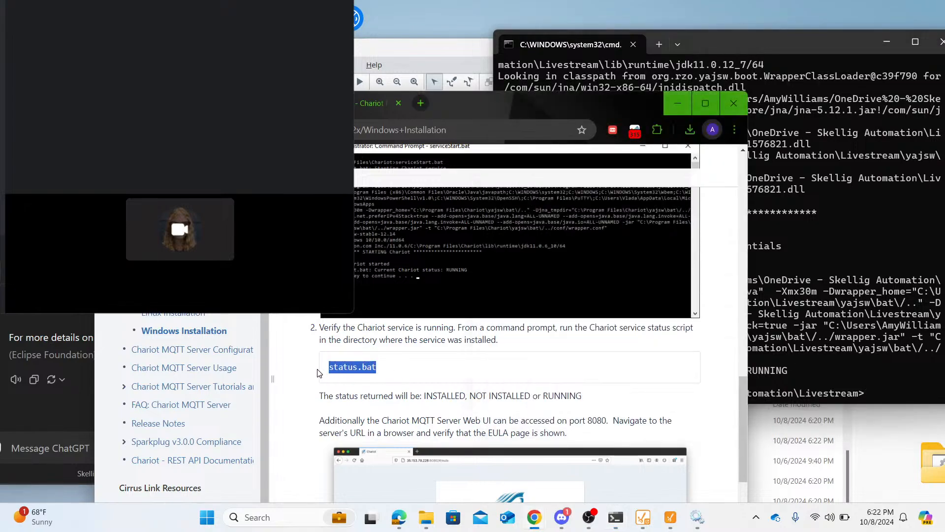
{"action": "left_click", "coordinate": [871, 392]}
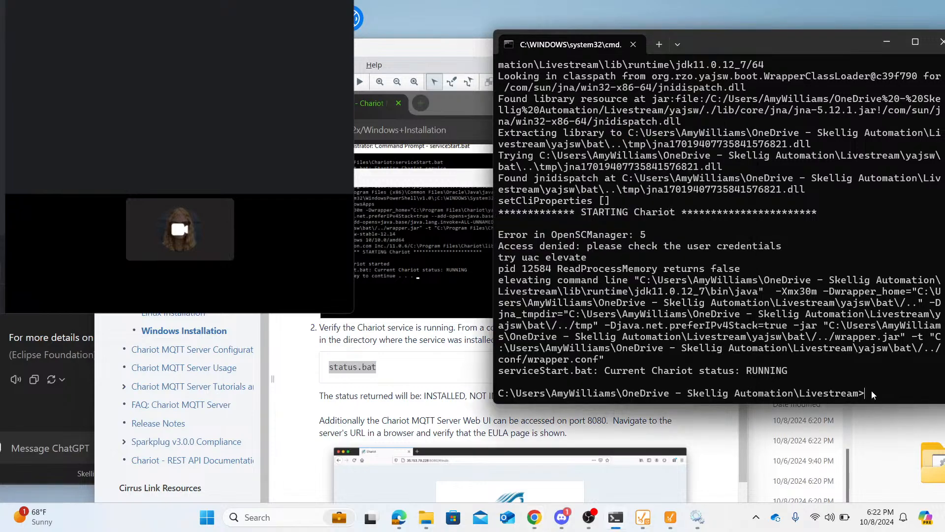
{"action": "key", "text": "ctrl+v"}
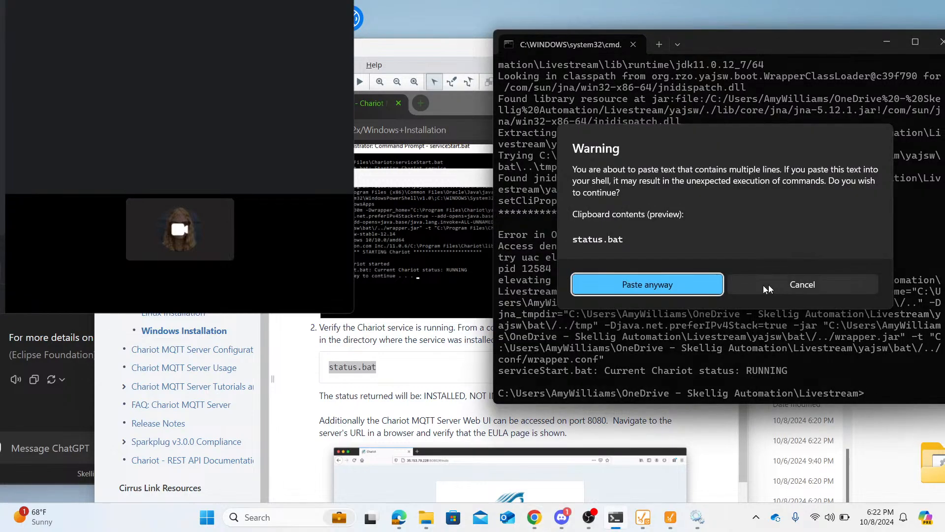
{"action": "left_click", "coordinate": [696, 288]}
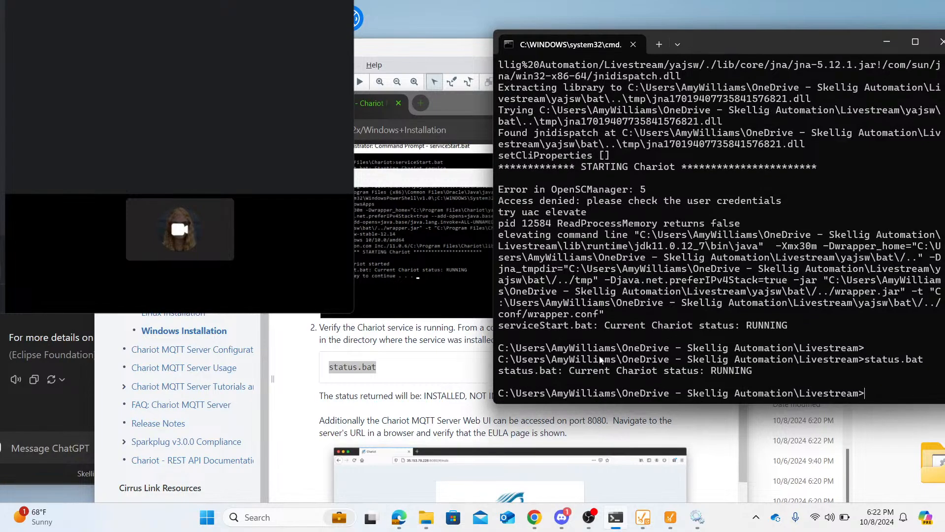
- Find the web UI port in the guide and open localhost:8080 in a new browser tab
{"action": "scroll", "coordinate": [411, 350], "scroll_direction": "down", "scroll_amount": 4}
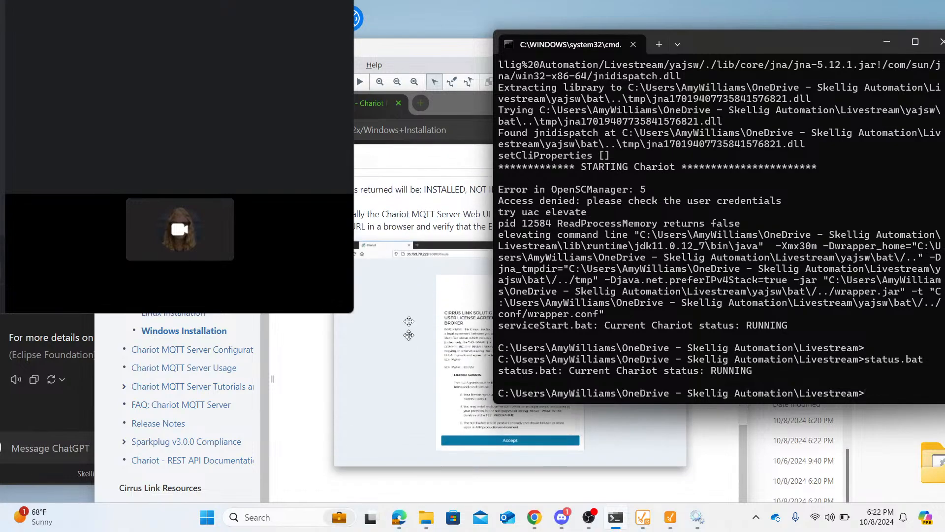
{"action": "left_click", "coordinate": [409, 335]}
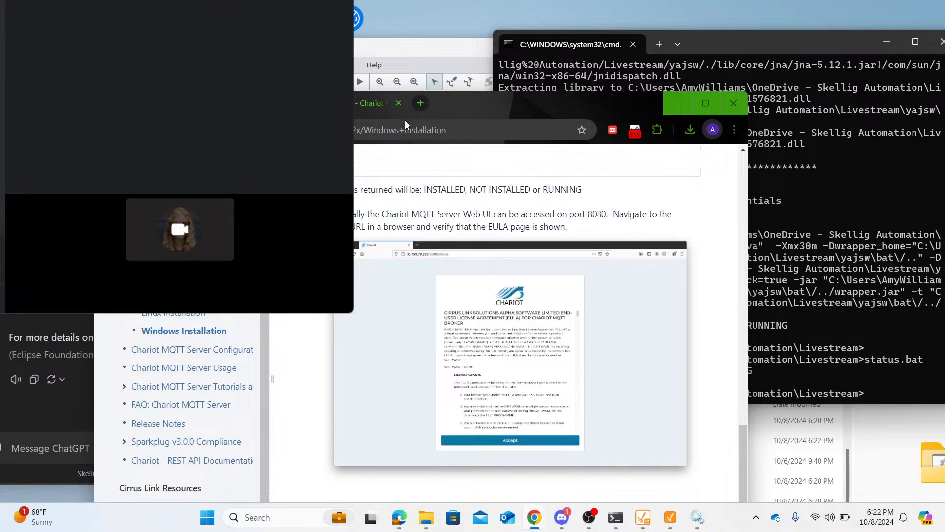
{"action": "left_click", "coordinate": [419, 104]}
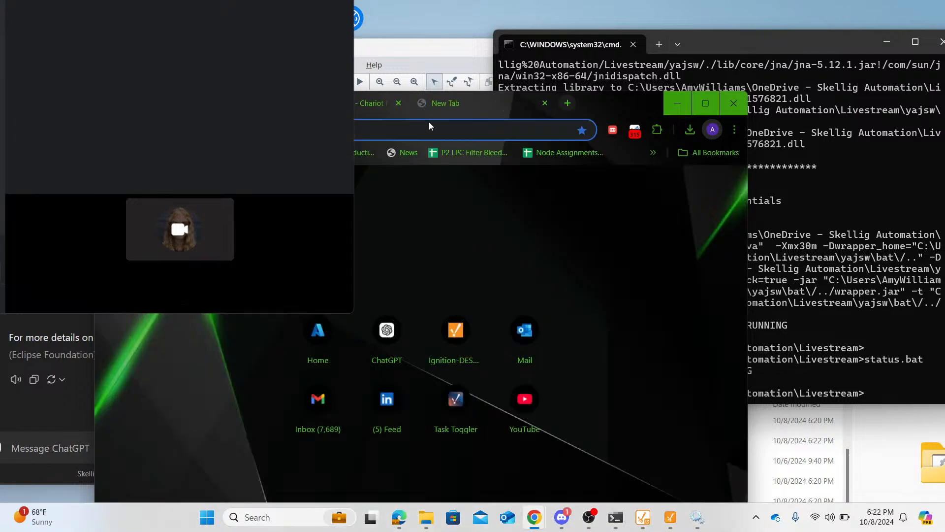
{"action": "type", "text": "localh"}
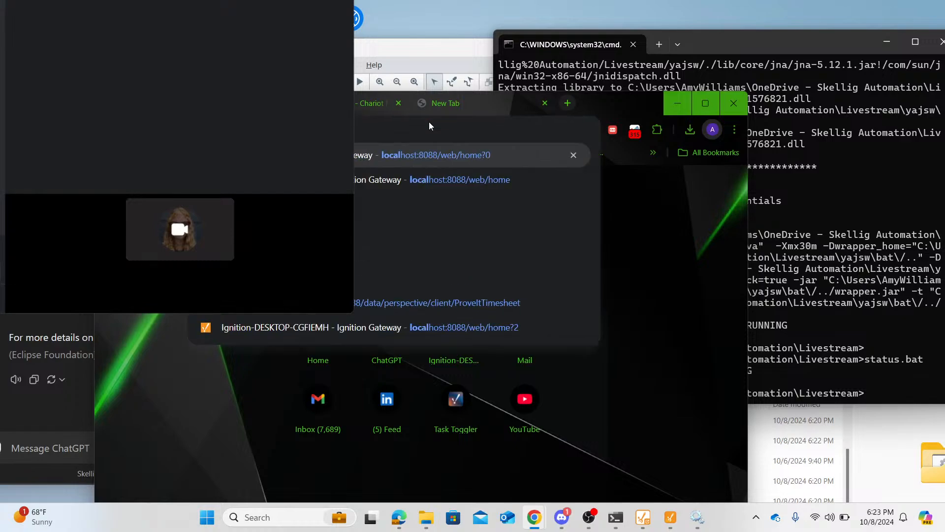
{"action": "key", "text": "BackSpace"}
{"action": "key", "text": "BackSpace"}
{"action": "key", "text": "BackSpace"}
{"action": "key", "text": "BackSpace"}
{"action": "key", "text": "BackSpace"}
{"action": "key", "text": "BackSpace"}
{"action": "key", "text": "BackSpace"}
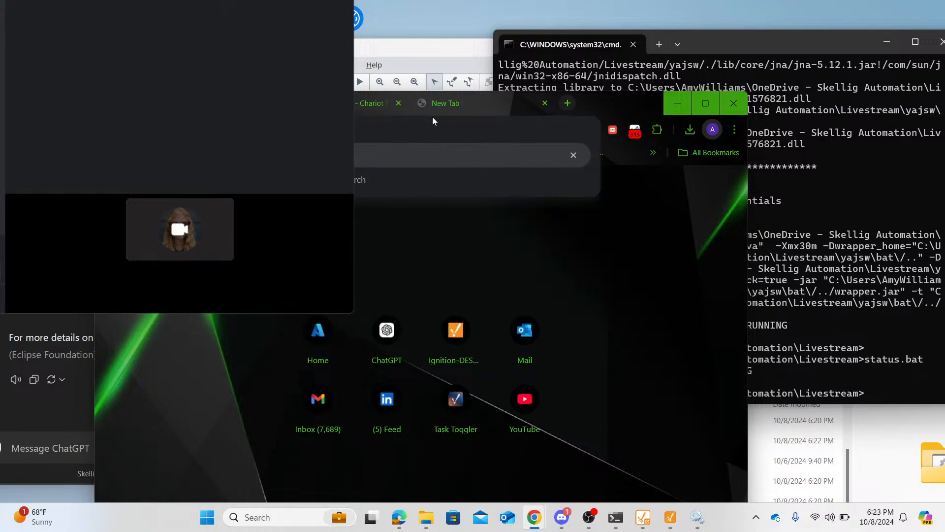
{"action": "key", "text": "Return"}
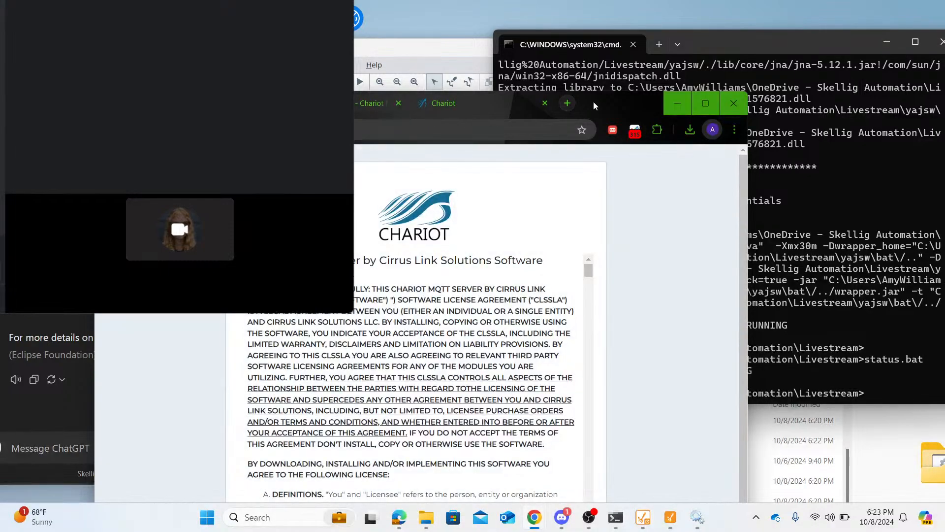
- Move the browser window clear of the overlay, read through the Chariot software license agreement and accept it
{"action": "left_click_drag", "start_coordinate": [593, 101], "coordinate": [733, 45]}
{"action": "scroll", "coordinate": [589, 362], "scroll_direction": "down", "scroll_amount": 20}
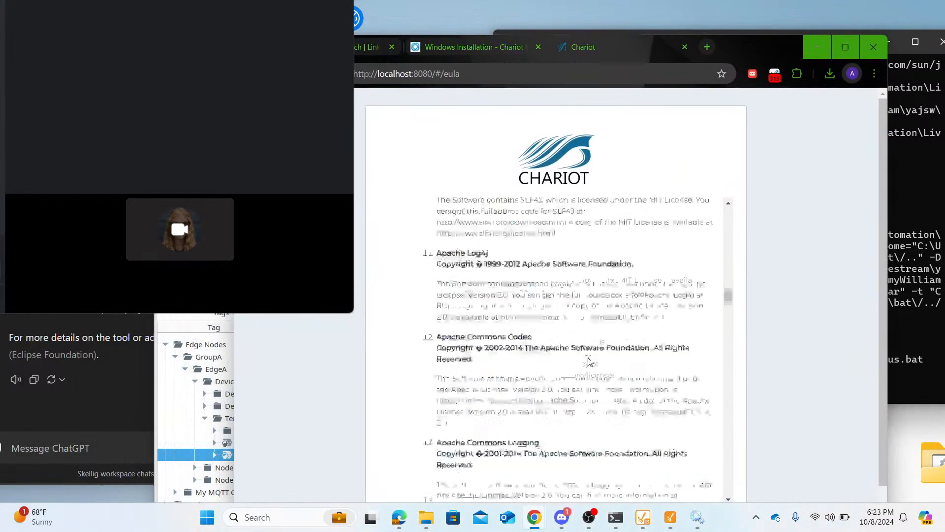
{"action": "scroll", "coordinate": [589, 362], "scroll_direction": "down", "scroll_amount": 20}
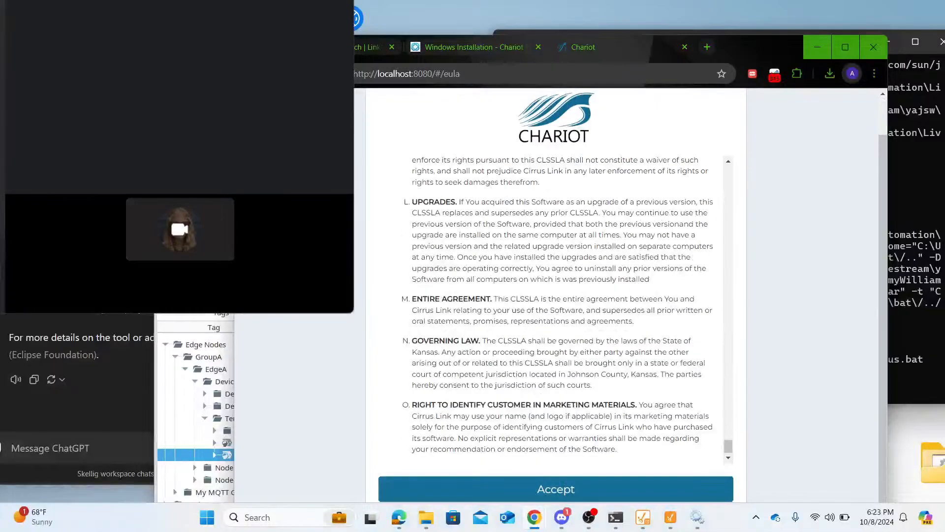
{"action": "left_click", "coordinate": [579, 478]}
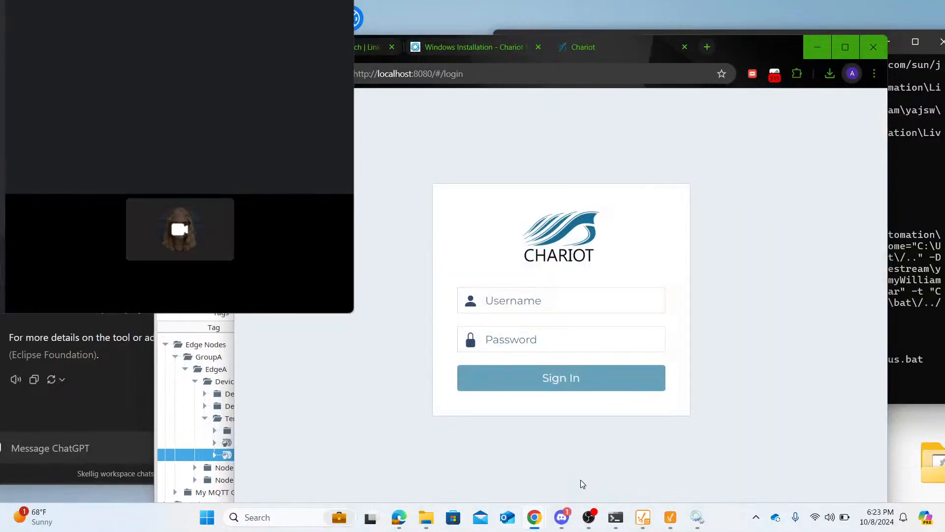
- Sign in to Chariot as admin with the account password and dismiss the browser's saved-password warning
{"action": "left_click", "coordinate": [527, 306]}
{"action": "type", "text": "admin"}
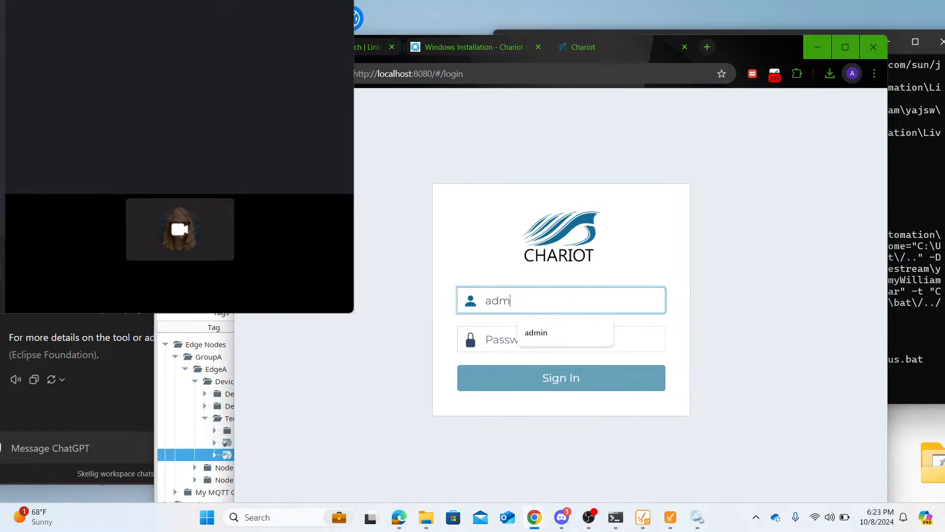
{"action": "key", "text": "Tab"}
{"action": "type", "text": "password"}
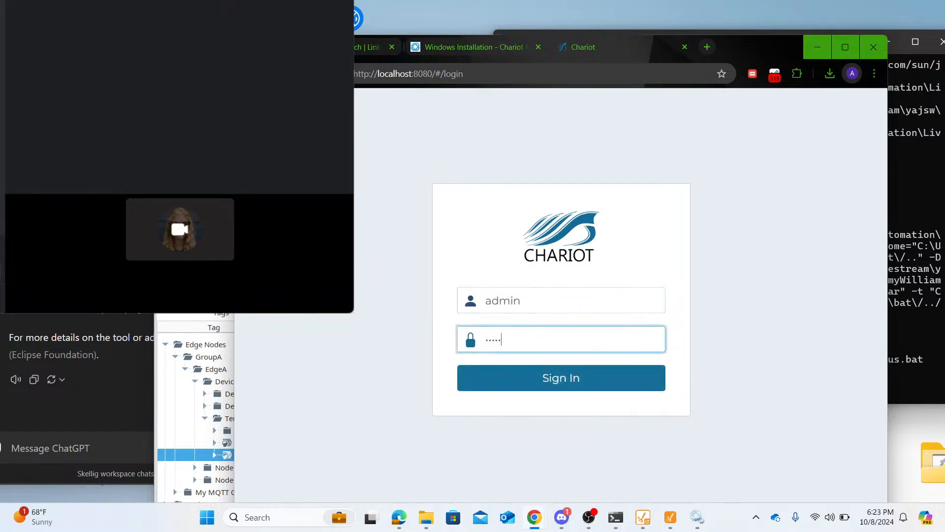
{"action": "key", "text": "Return"}
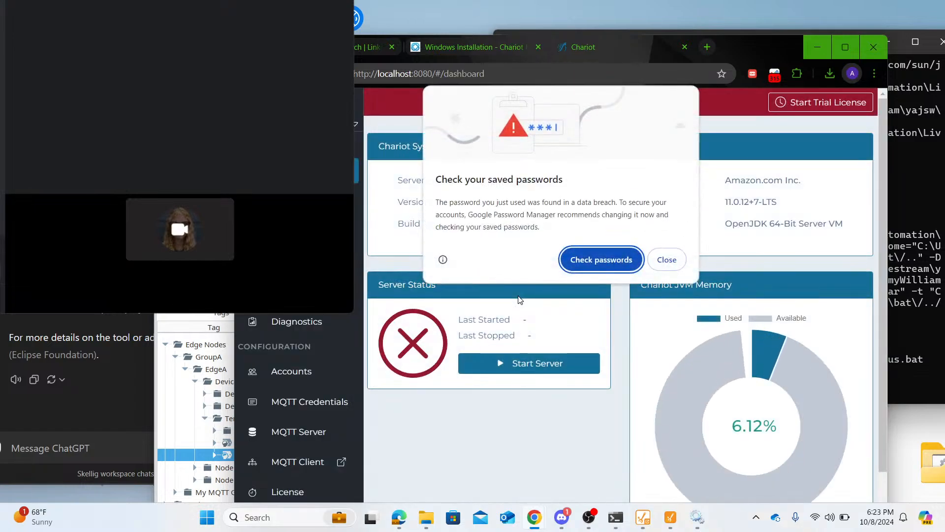
{"action": "left_click", "coordinate": [668, 261]}
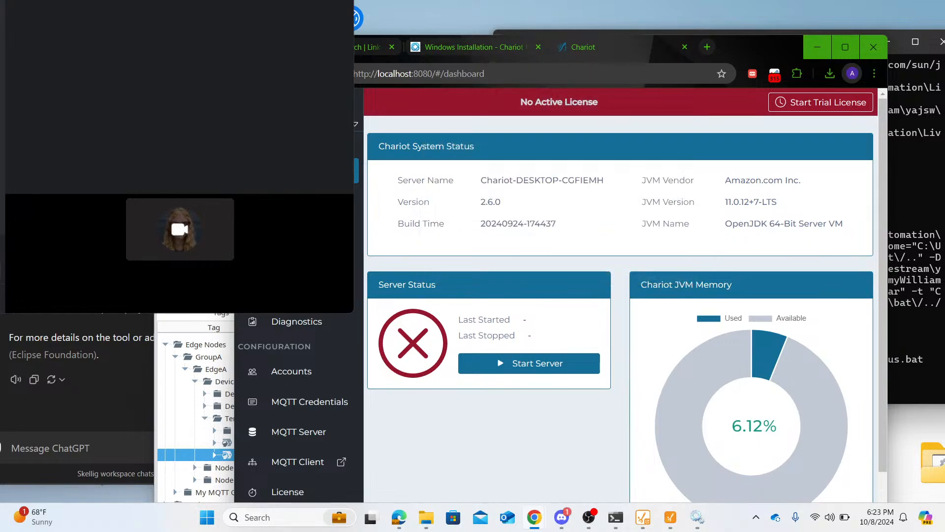
- Widen the browser window over the Chariot dashboard and start the trial license
{"action": "left_click_drag", "start_coordinate": [234, 389], "coordinate": [63, 389]}
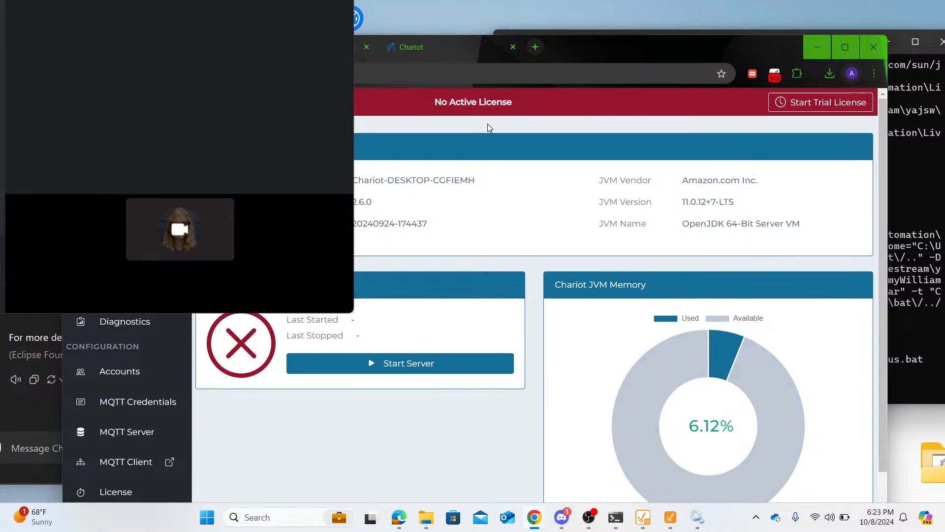
{"action": "left_click", "coordinate": [797, 103]}
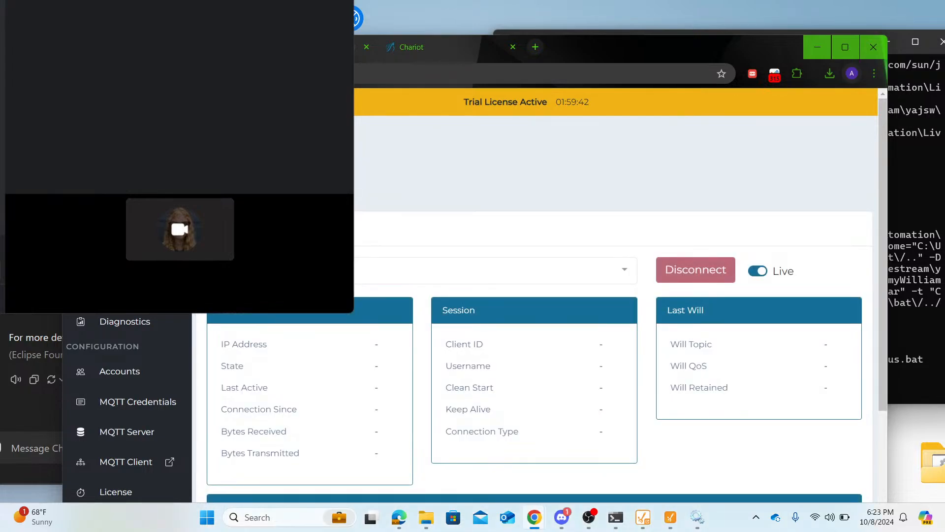
- Examine the MQTT client status page, including its network, session and subscription details, the list of available clients and the live update option
{"action": "scroll", "coordinate": [774, 179], "scroll_direction": "down", "scroll_amount": 3}
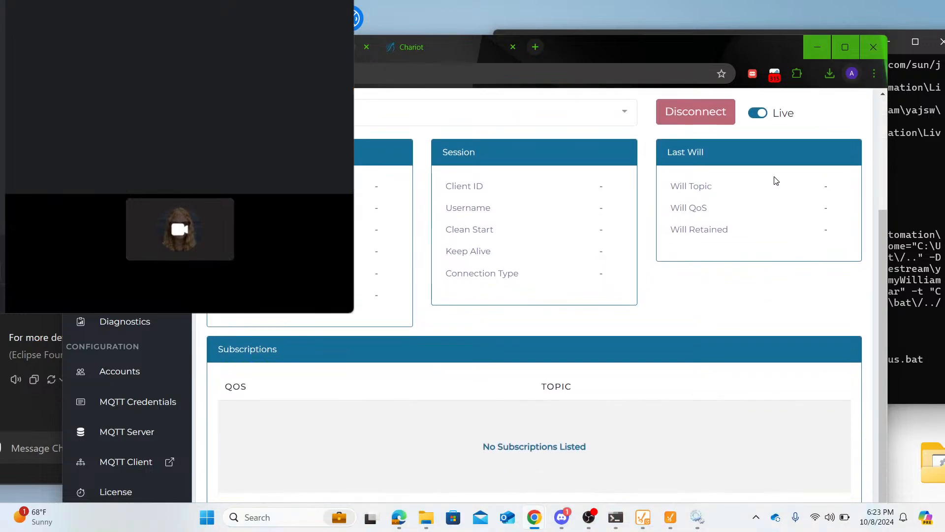
{"action": "scroll", "coordinate": [776, 180], "scroll_direction": "up", "scroll_amount": 3}
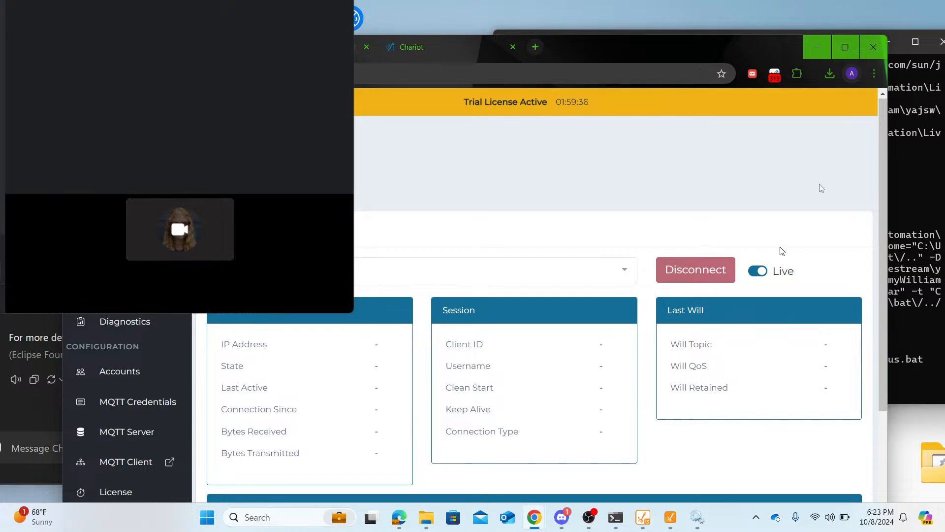
{"action": "left_click", "coordinate": [844, 46]}
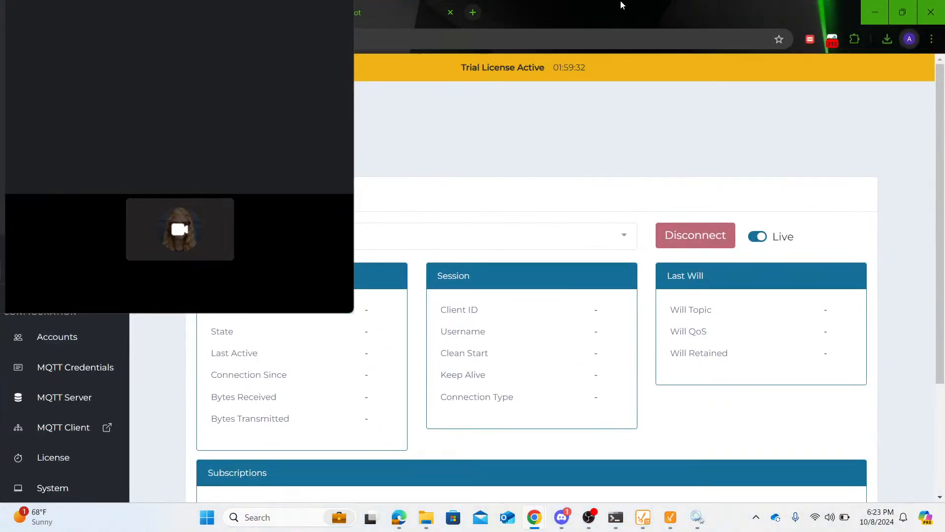
{"action": "left_click_drag", "start_coordinate": [619, 4], "coordinate": [618, 47]}
{"action": "left_click", "coordinate": [675, 272]}
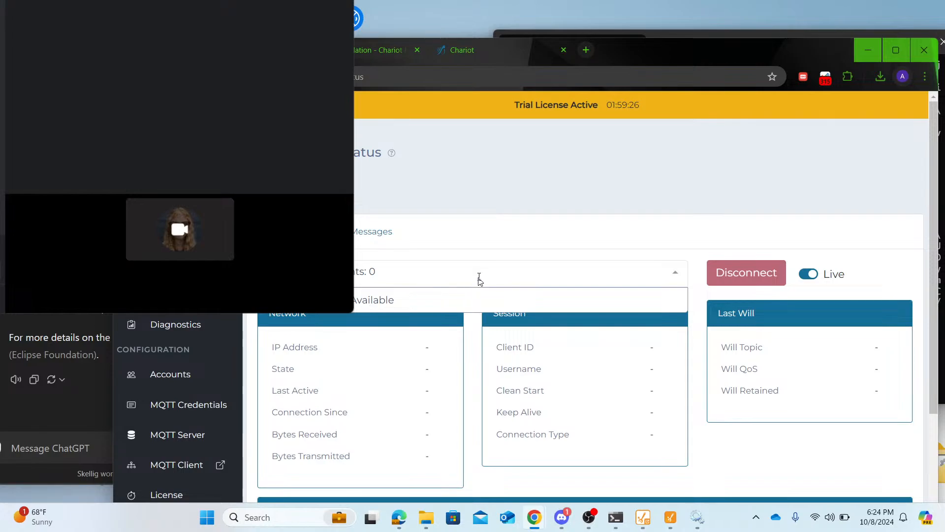
{"action": "left_click", "coordinate": [729, 273]}
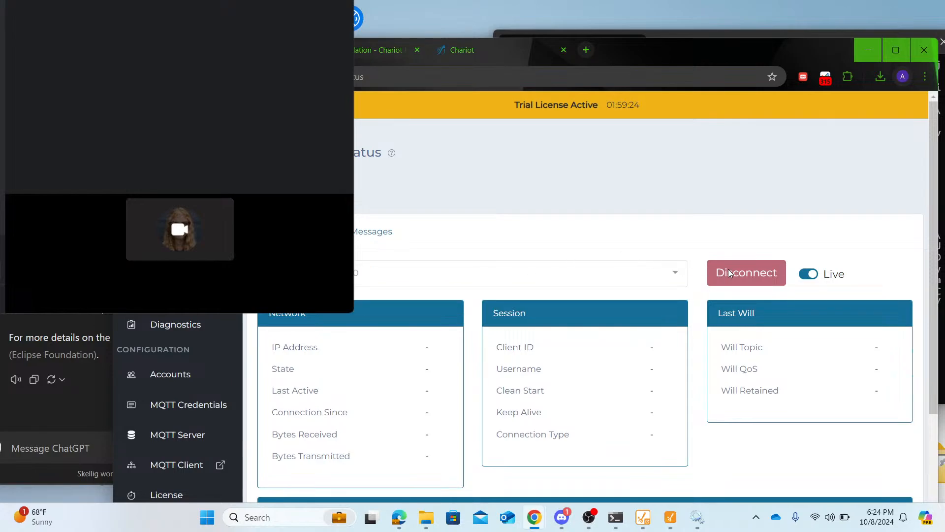
{"action": "left_click", "coordinate": [813, 277]}
{"action": "left_click", "coordinate": [812, 277]}
{"action": "left_click_drag", "start_coordinate": [825, 57], "coordinate": [805, 16]}
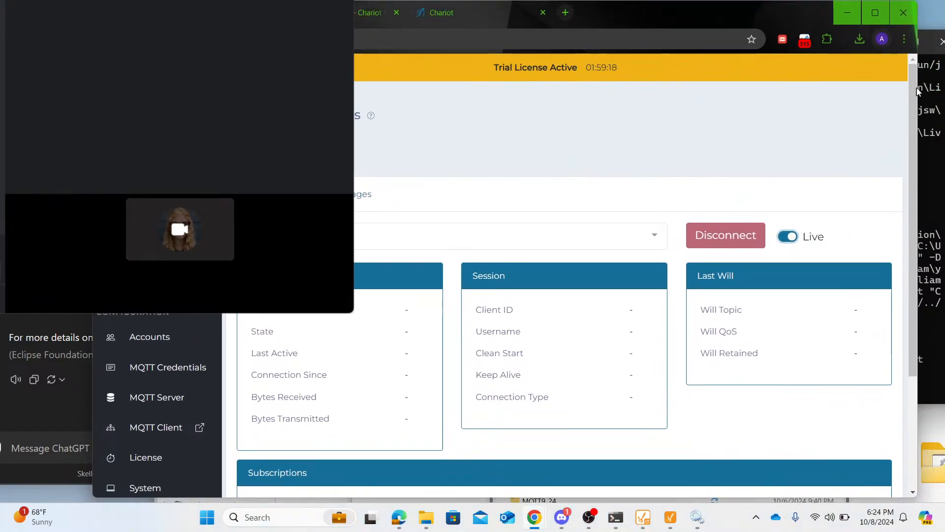
- Reposition the browser window, check the server status on the dashboard, and return to the client status page
{"action": "left_click_drag", "start_coordinate": [915, 92], "coordinate": [782, 68]}
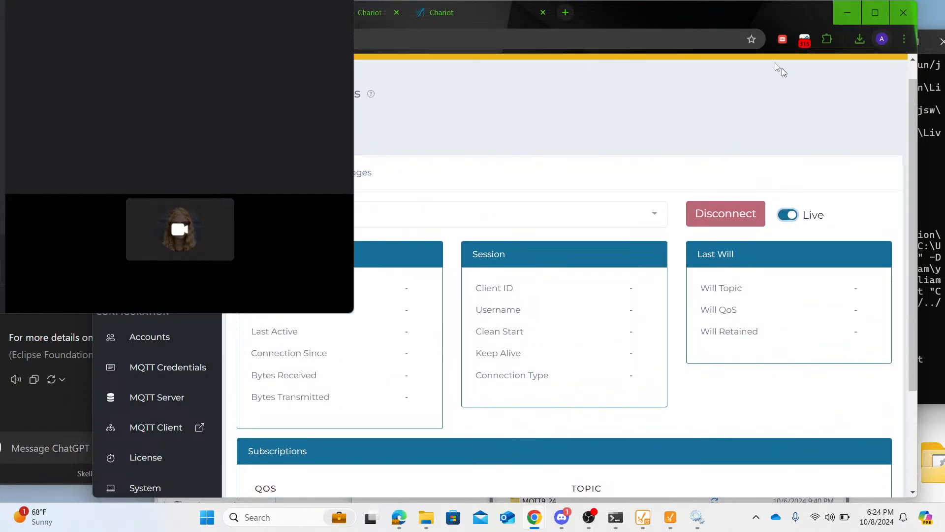
{"action": "left_click_drag", "start_coordinate": [756, 12], "coordinate": [784, 34]}
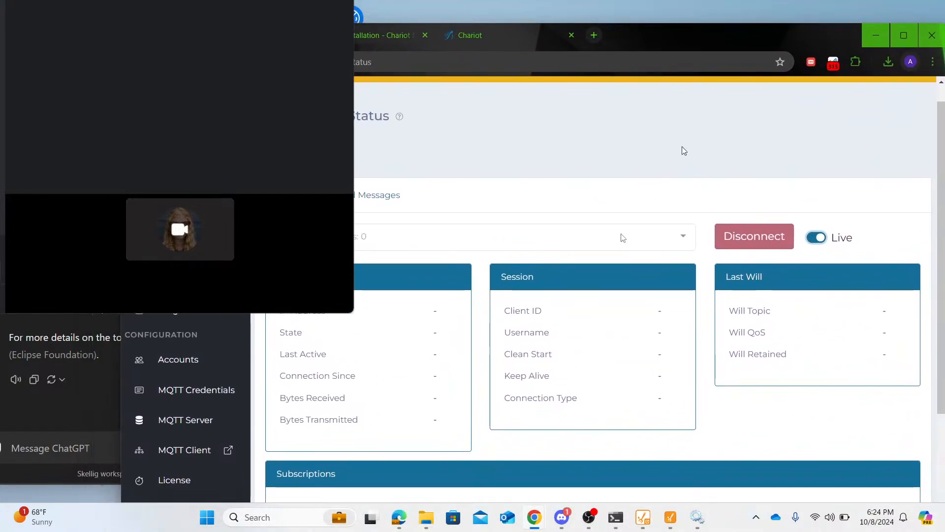
{"action": "scroll", "coordinate": [492, 298], "scroll_direction": "down", "scroll_amount": 2}
{"action": "scroll", "coordinate": [374, 232], "scroll_direction": "up", "scroll_amount": 3}
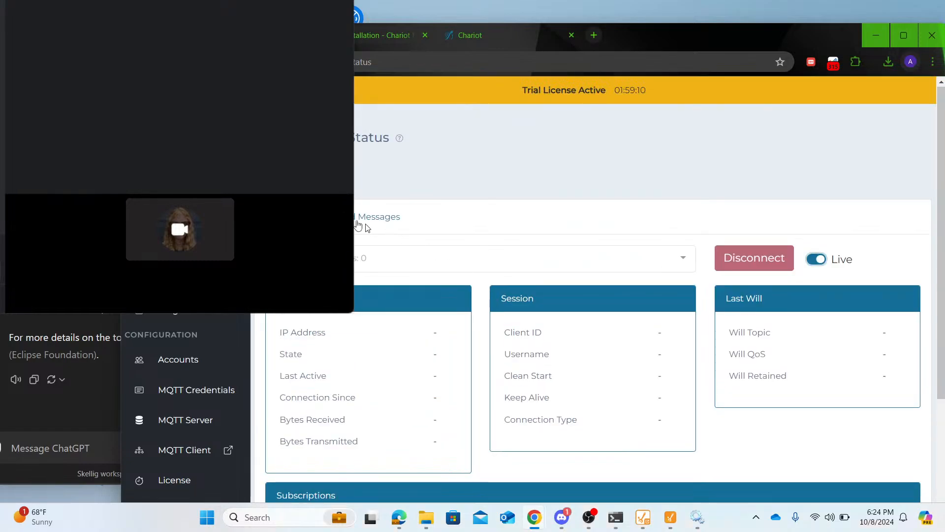
{"action": "left_click", "coordinate": [178, 221]}
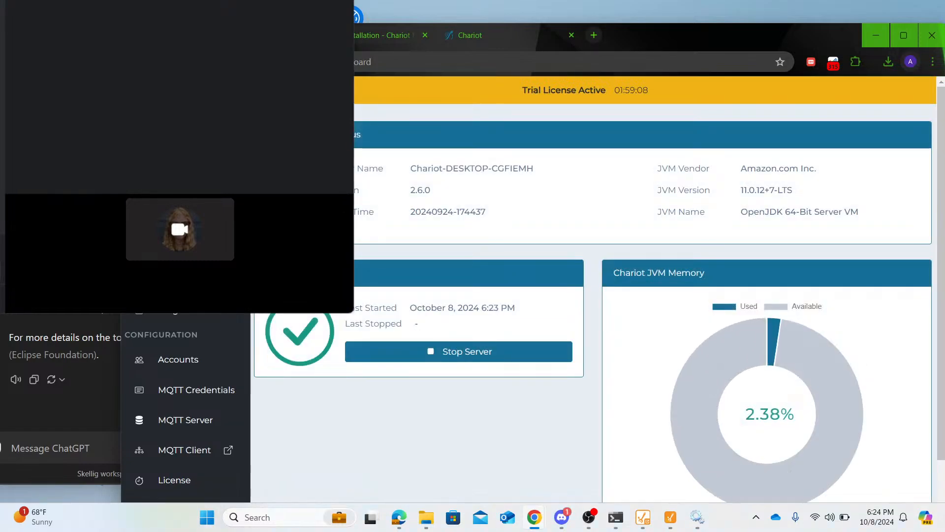
{"action": "left_click", "coordinate": [178, 279]}
{"action": "left_click", "coordinate": [179, 249]}
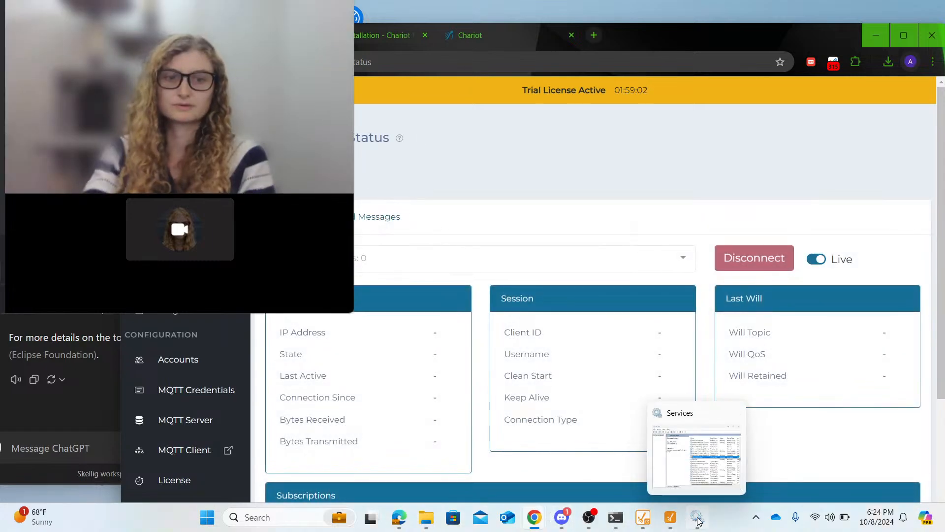
- Launch MQTT Explorer, connect to the localhost broker on port 1883, and select the $SYS topic
{"action": "left_click", "coordinate": [319, 521]}
{"action": "type", "text": "mqtt"}
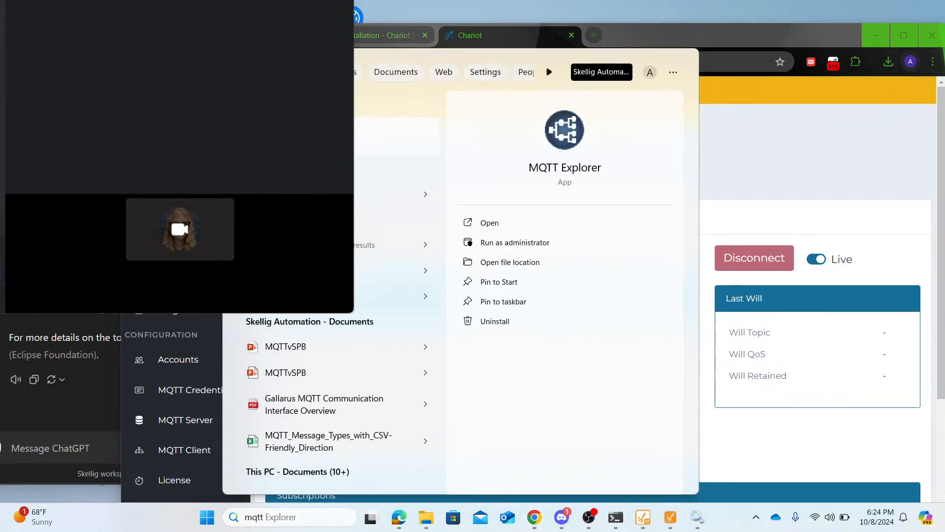
{"action": "key", "text": "Return"}
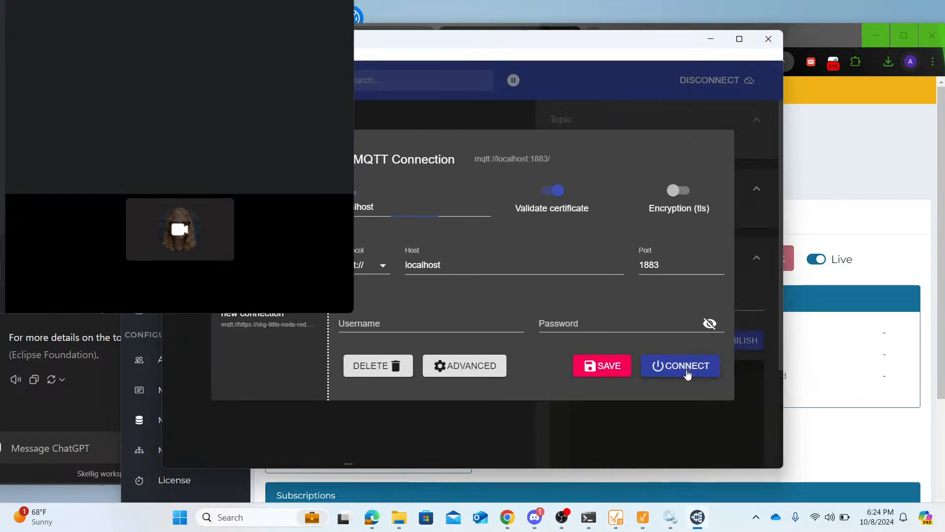
{"action": "left_click", "coordinate": [688, 374]}
{"action": "left_click", "coordinate": [195, 116]}
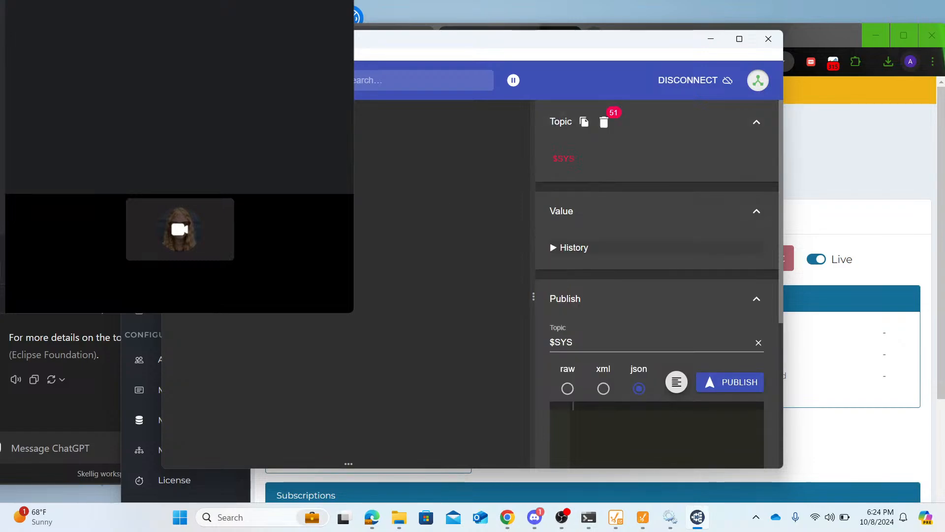
{"action": "left_click", "coordinate": [202, 126]}
- Move MQTT Explorer out of the way and open Chariot's MQTT Client from the configuration options
{"action": "left_click_drag", "start_coordinate": [325, 40], "coordinate": [564, 301]}
{"action": "left_click_drag", "start_coordinate": [501, 238], "coordinate": [0, 247]}
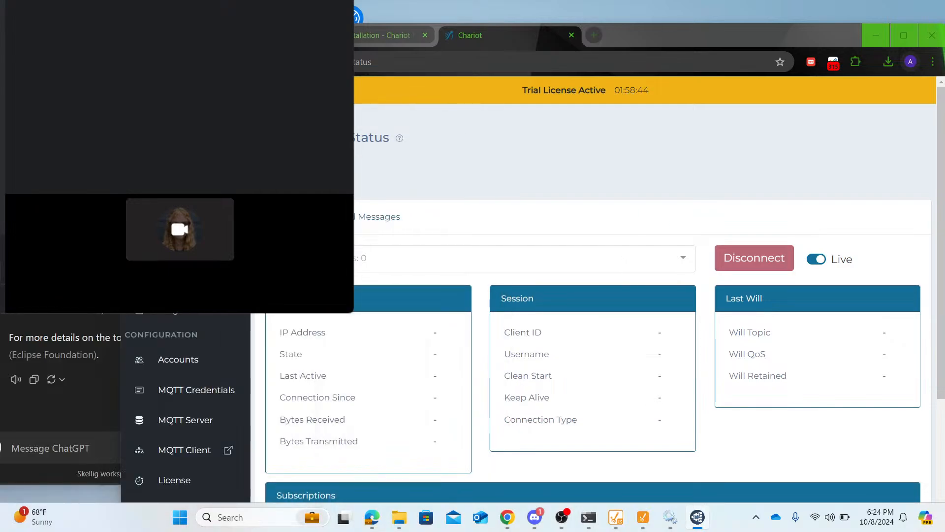
{"action": "scroll", "coordinate": [591, 295], "scroll_direction": "down", "scroll_amount": 2}
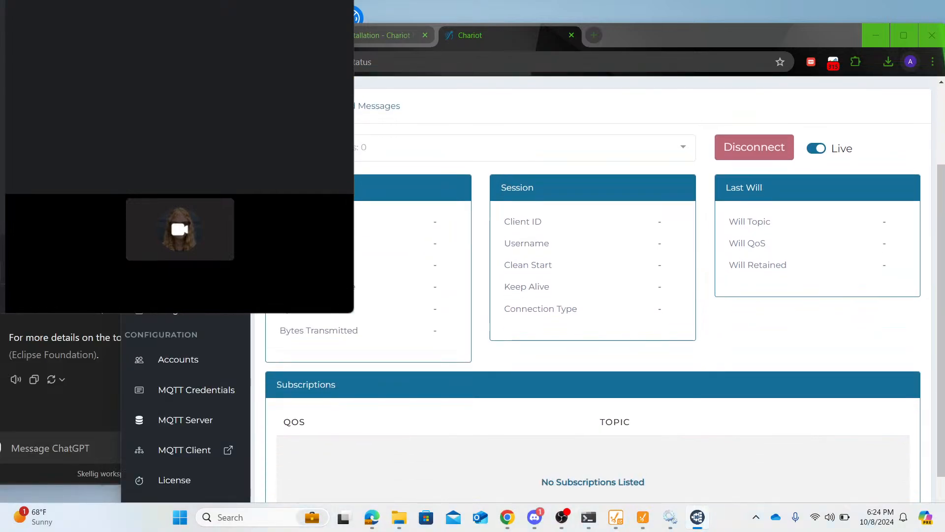
{"action": "left_click", "coordinate": [185, 450]}
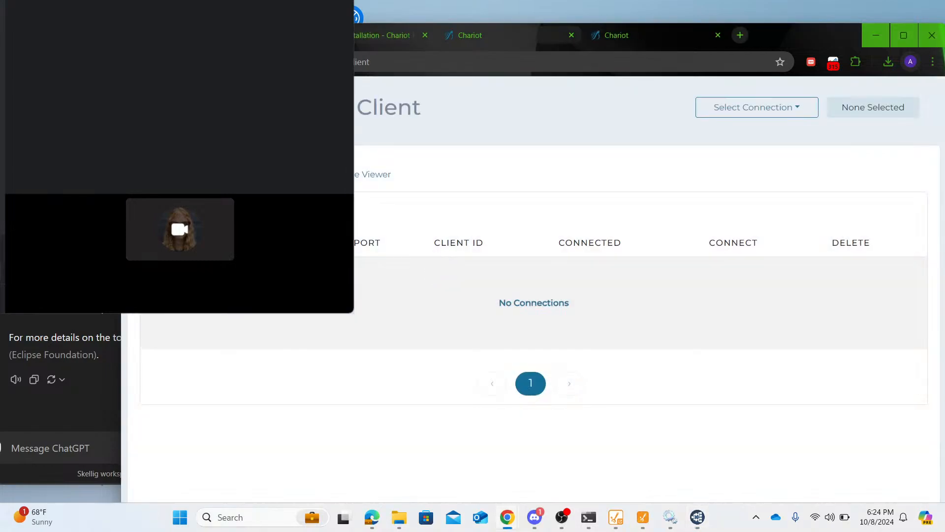
- Add an MQTT Client connection named LocalMosquittoBroker, keeping the default localhost address and port 1883
{"action": "left_click", "coordinate": [192, 216]}
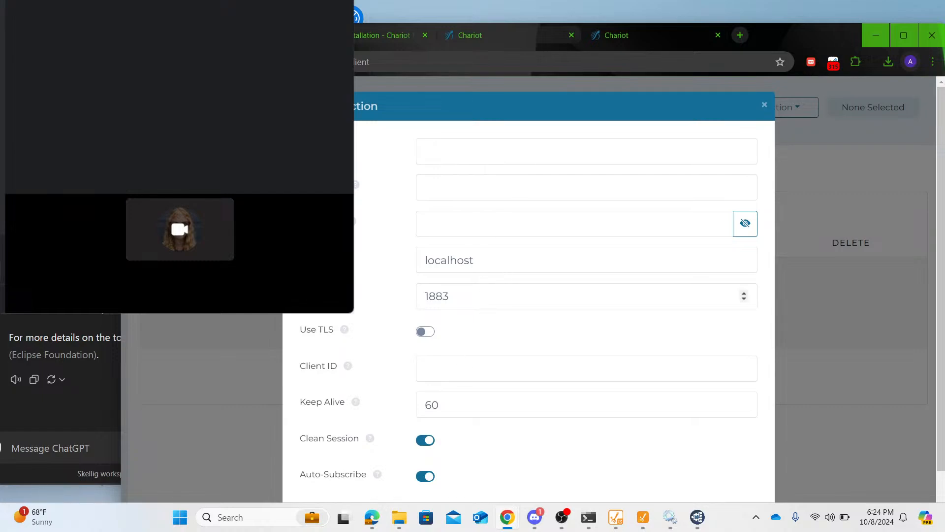
{"action": "left_click", "coordinate": [586, 151]}
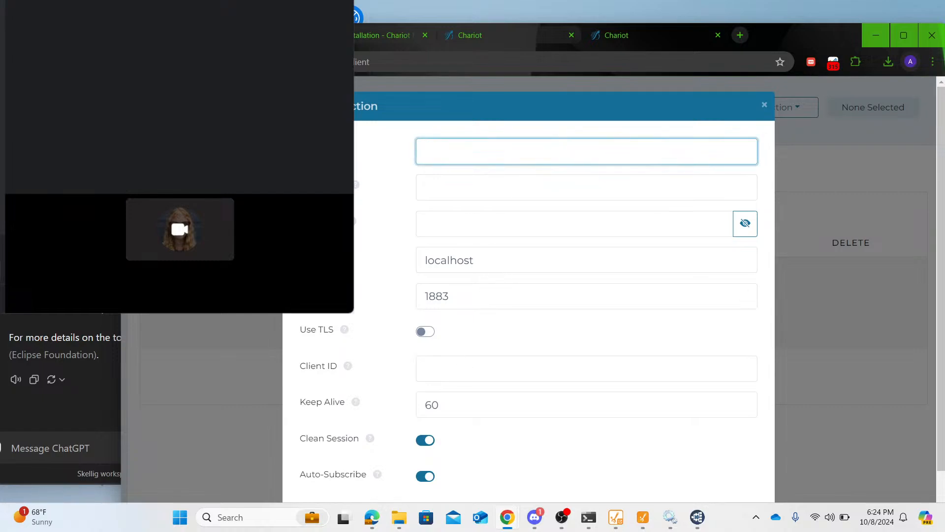
{"action": "type", "text": "LocalMosquittoBro"}
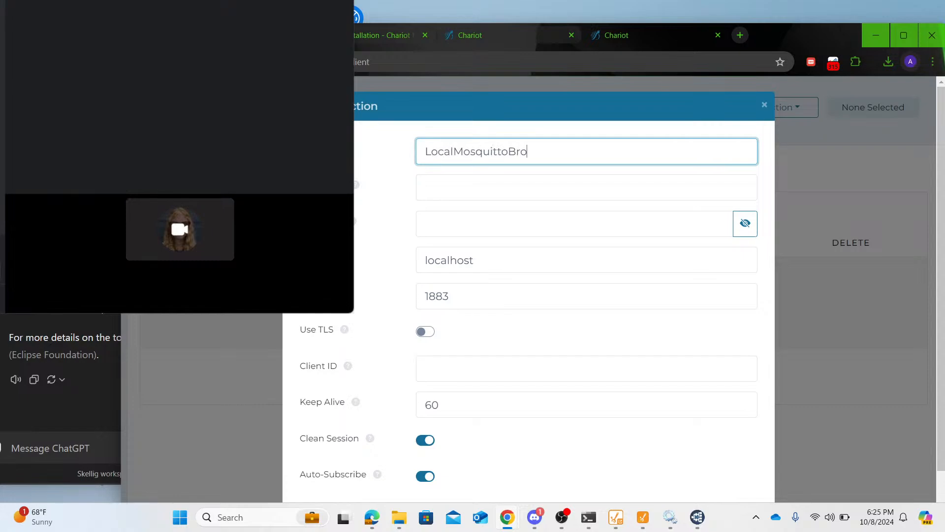
{"action": "type", "text": "ker"}
{"action": "scroll", "coordinate": [745, 249], "scroll_direction": "down", "scroll_amount": 1}
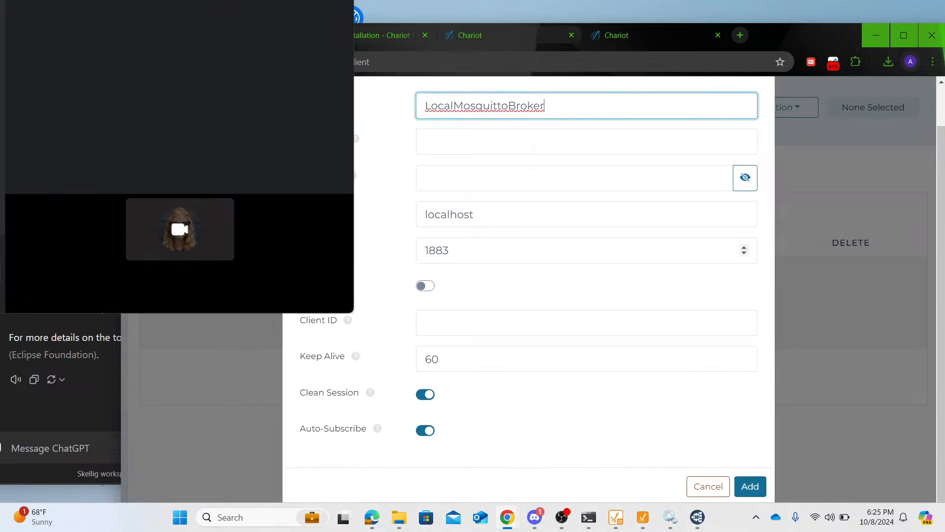
{"action": "left_click", "coordinate": [750, 488]}
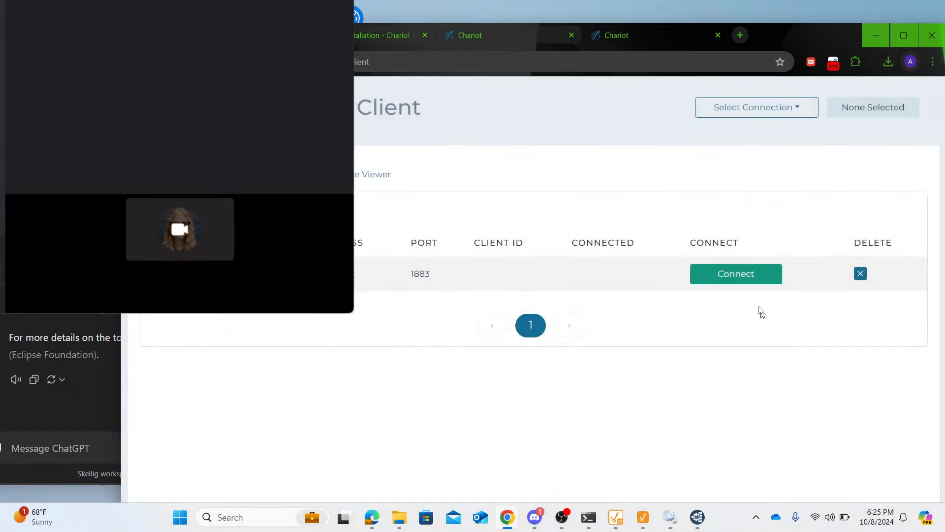
- Close the server details, connect the MQTT Client to LocalMosquittoBroker, and shift the browser window down slightly
{"action": "left_click", "coordinate": [732, 272]}
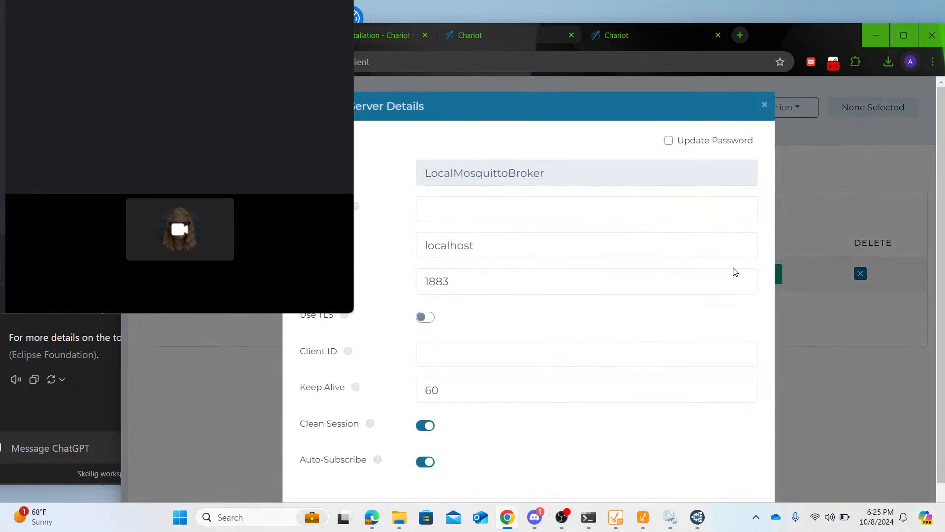
{"action": "left_click", "coordinate": [766, 104]}
{"action": "left_click", "coordinate": [757, 271]}
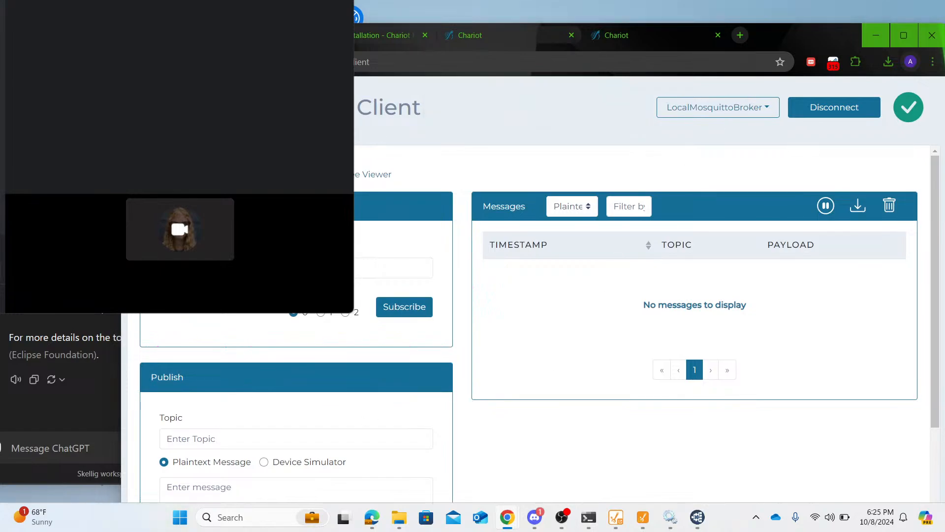
{"action": "key", "text": "alt+Tab"}
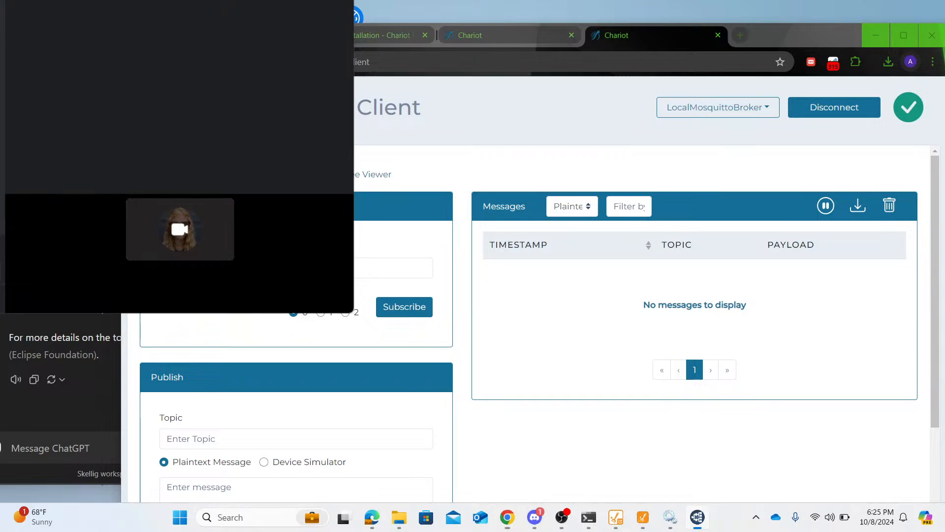
{"action": "left_click_drag", "start_coordinate": [766, 36], "coordinate": [768, 56]}
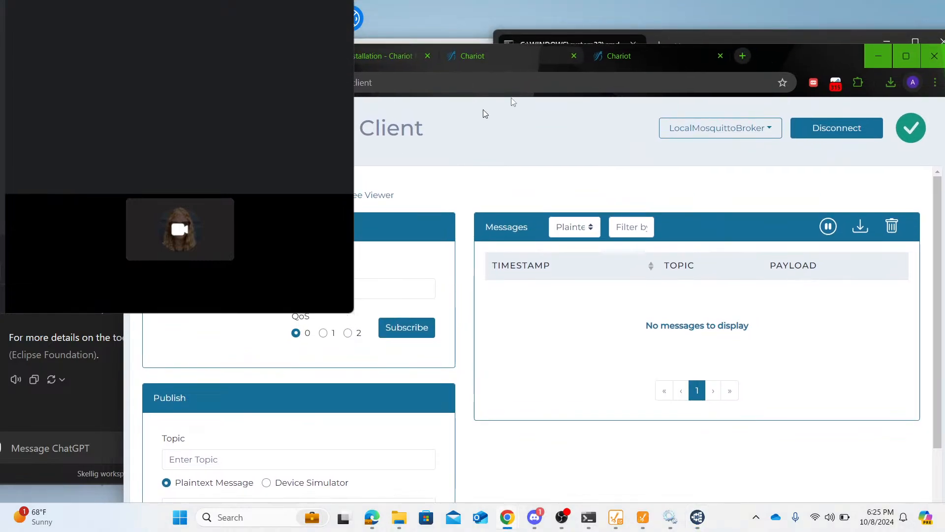
- Subscribe Chariot's MQTT Client to the wildcard topic # at QoS 0 and show the messages in the tree viewer
{"action": "left_click_drag", "start_coordinate": [796, 53], "coordinate": [788, 119]}
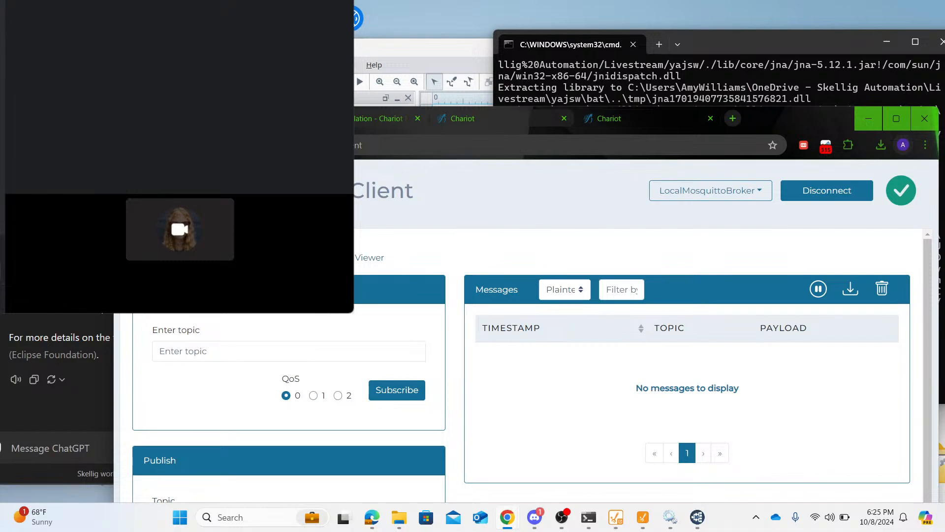
{"action": "left_click", "coordinate": [219, 358]}
{"action": "type", "text": "#"}
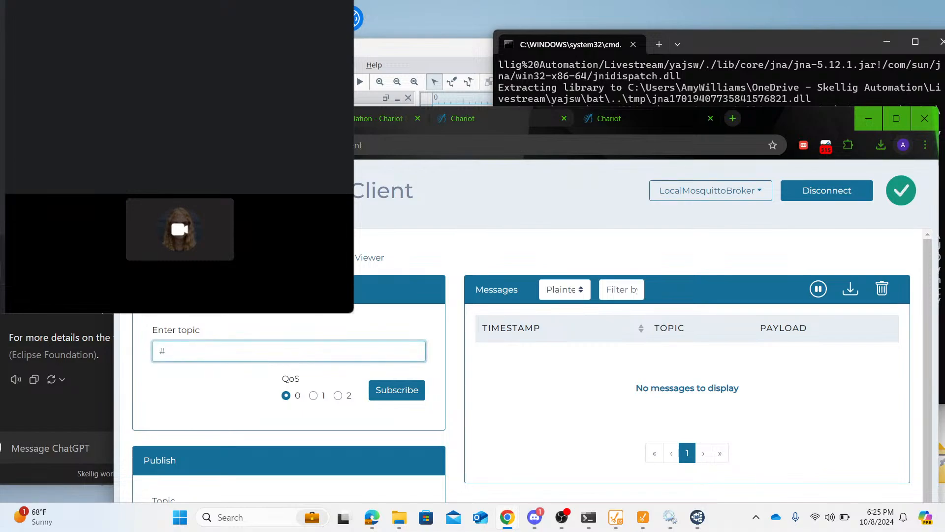
{"action": "key", "text": "Return"}
{"action": "scroll", "coordinate": [199, 401], "scroll_direction": "down", "scroll_amount": 3}
{"action": "scroll", "coordinate": [199, 404], "scroll_direction": "up", "scroll_amount": 3}
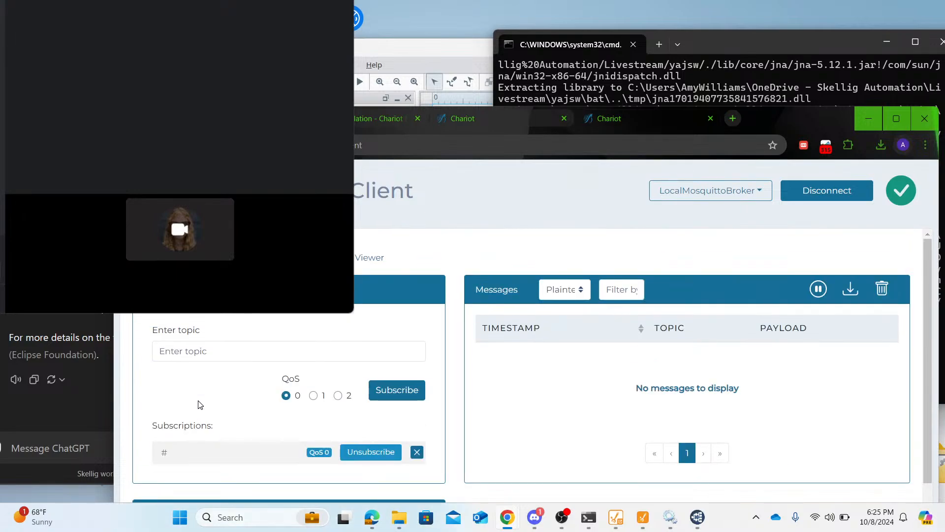
{"action": "left_click", "coordinate": [346, 258]}
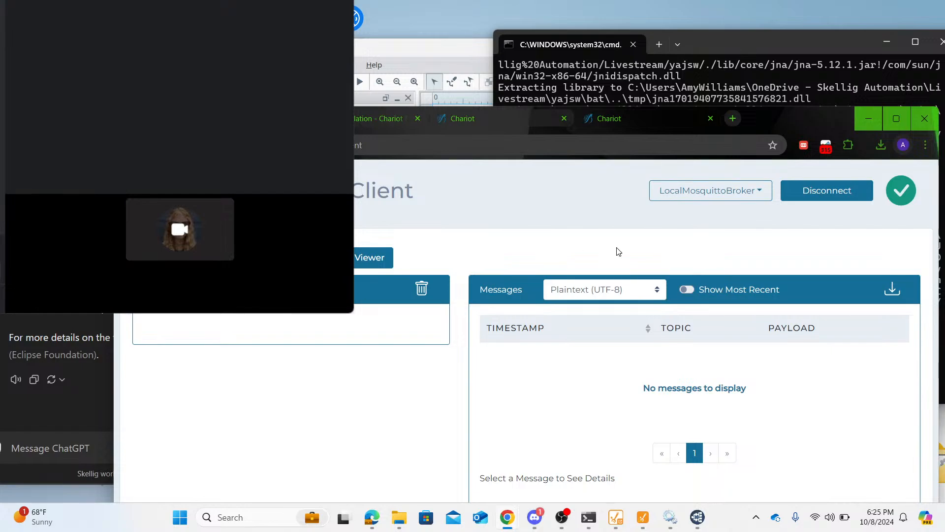
- Switch to MQTT Explorer, bring its publish area into view, and set the publish topic to Test/Topic
{"action": "left_click", "coordinate": [697, 519]}
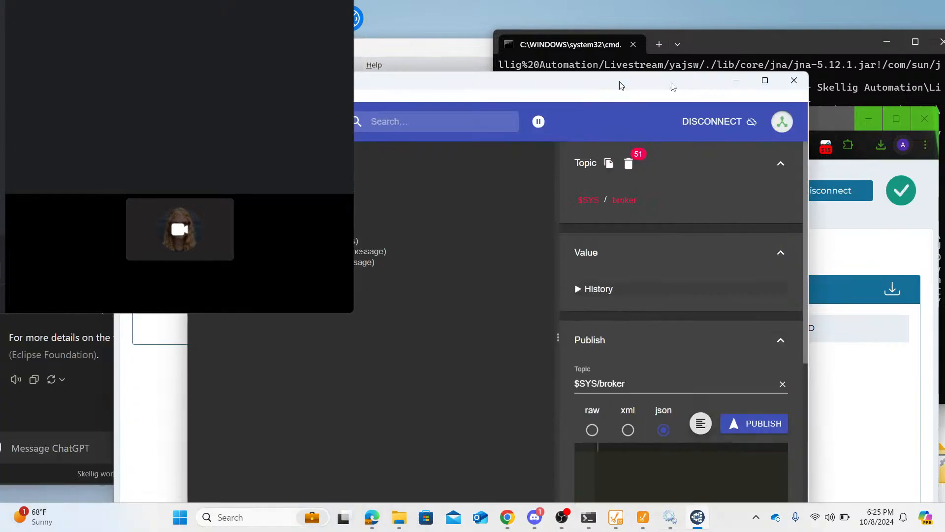
{"action": "left_click_drag", "start_coordinate": [619, 82], "coordinate": [734, 64]}
{"action": "left_click", "coordinate": [807, 364]}
{"action": "key", "text": "ctrl+a"}
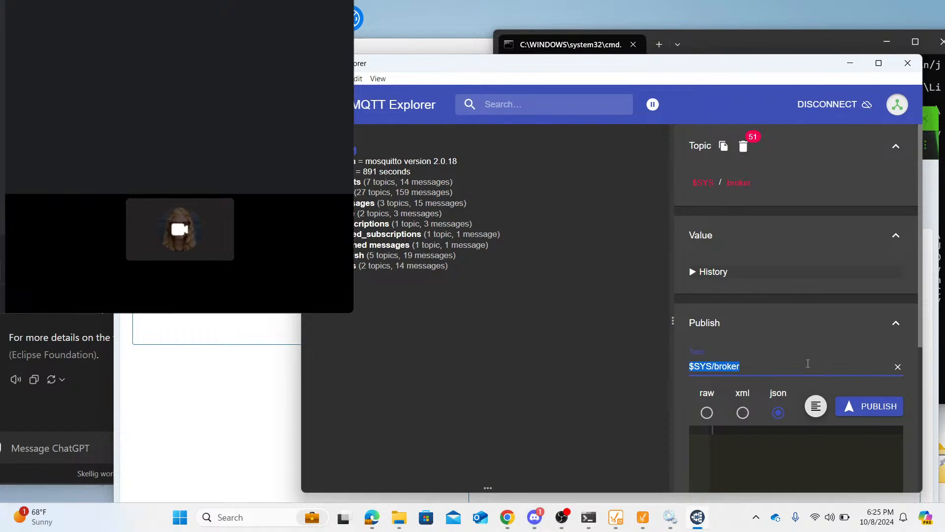
{"action": "type", "text": "Tel"}
{"action": "key", "text": "BackSpace"}
{"action": "key", "text": "BackSpace"}
{"action": "key", "text": "BackSpace"}
{"action": "type", "text": "tl"}
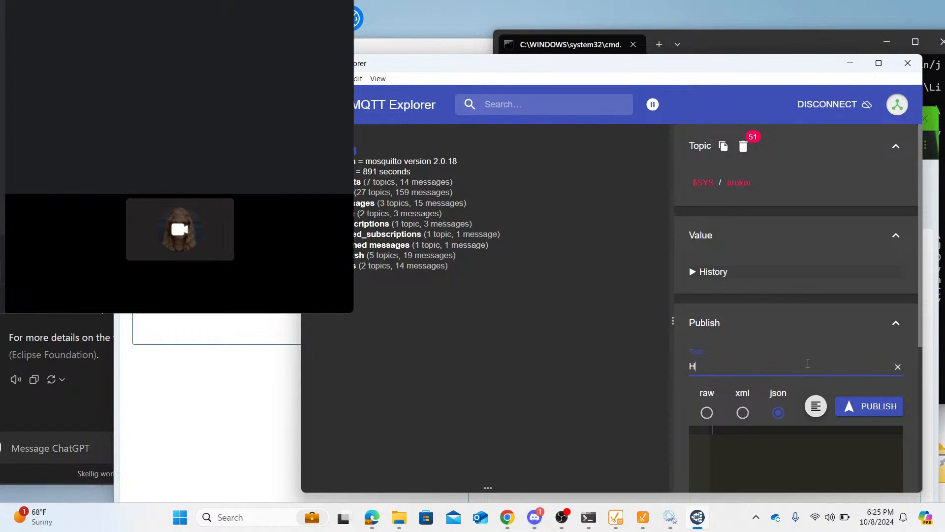
{"action": "key", "text": "BackSpace"}
{"action": "key", "text": "BackSpace"}
{"action": "type", "text": "t"}
{"action": "key", "text": "BackSpace"}
{"action": "type", "text": "Test/Topic"}
- Publish the raw message "Hello World!" to Test/Topic
{"action": "left_click", "coordinate": [707, 413]}
{"action": "type", "text": "Hell"}
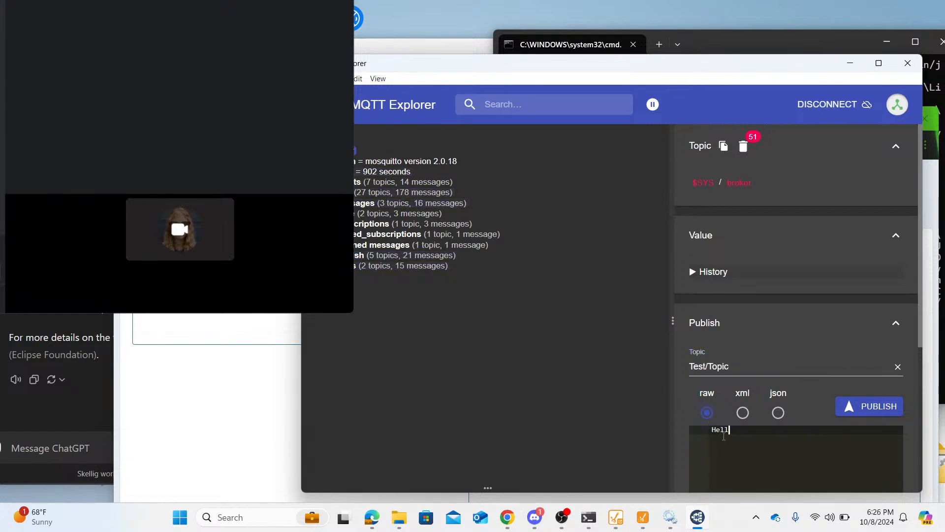
{"action": "type", "text": "o World!"}
{"action": "left_click", "coordinate": [854, 410]}
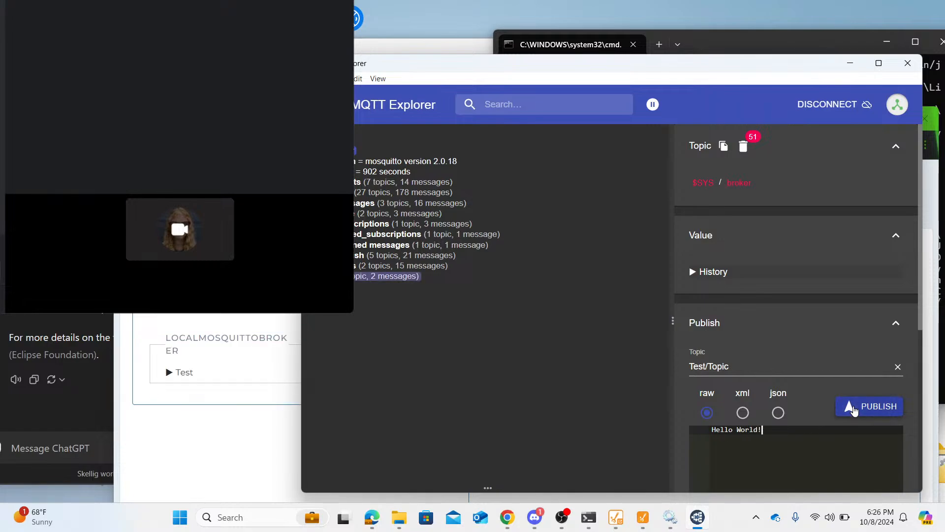
- Return to Chariot's tree viewer, expand Test under LocalMosquittoBroker, and view the messages of Topic
{"action": "left_click", "coordinate": [264, 398]}
{"action": "left_click", "coordinate": [169, 372]}
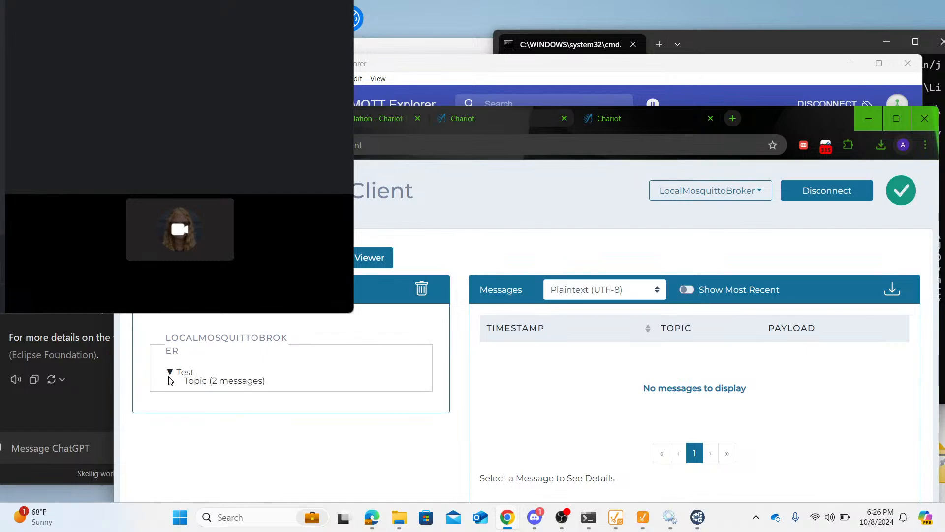
{"action": "left_click", "coordinate": [203, 382]}
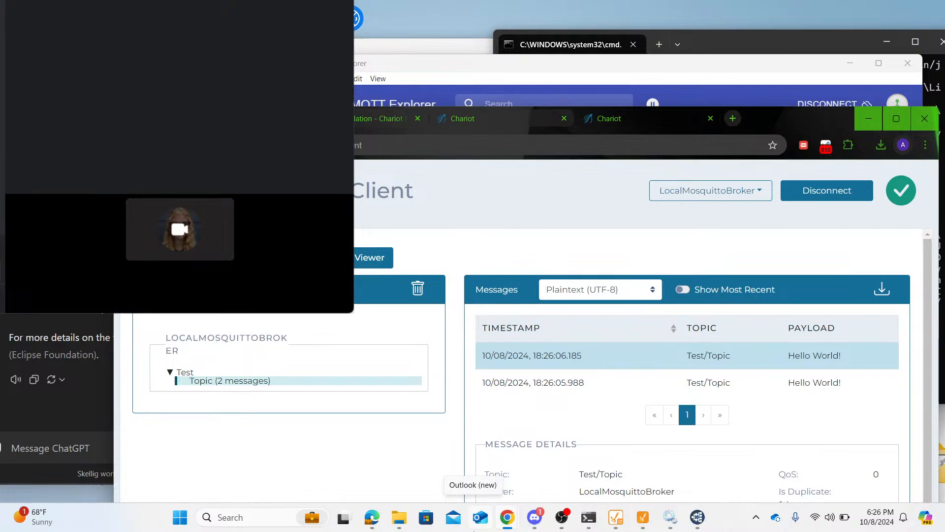
- Switch to Ignition Designer and set DeviceA's Temperature/Setpoint tag to 80
{"action": "left_click", "coordinate": [640, 519]}
{"action": "left_click", "coordinate": [400, 456]}
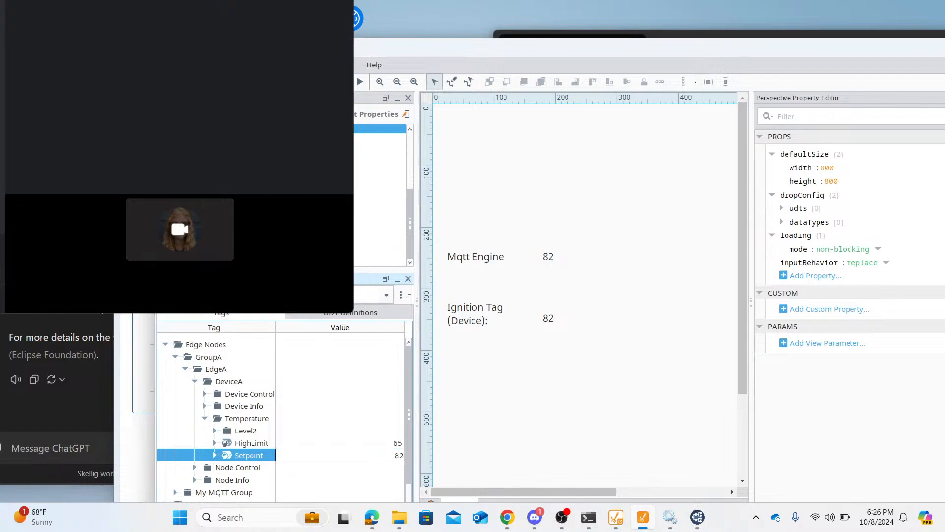
{"action": "key", "text": "BackSpace"}
{"action": "type", "text": "0"}
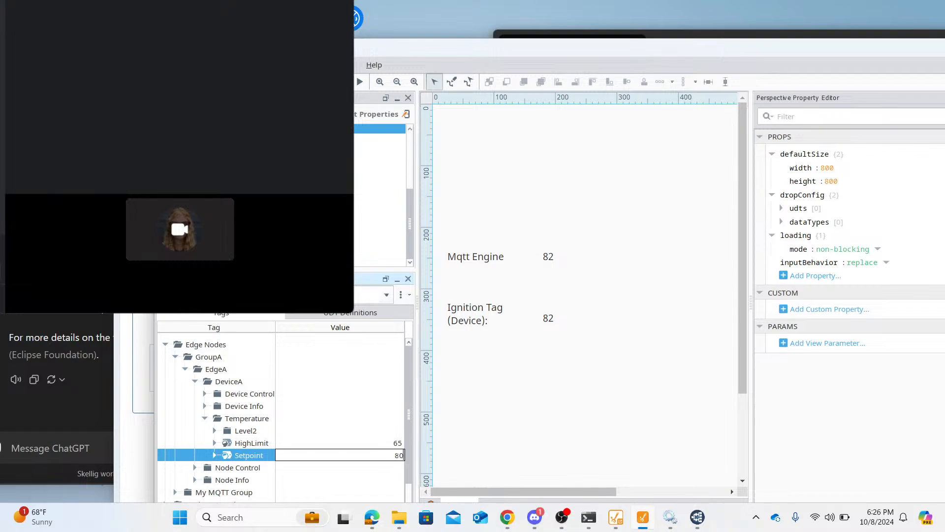
{"action": "key", "text": "Return"}
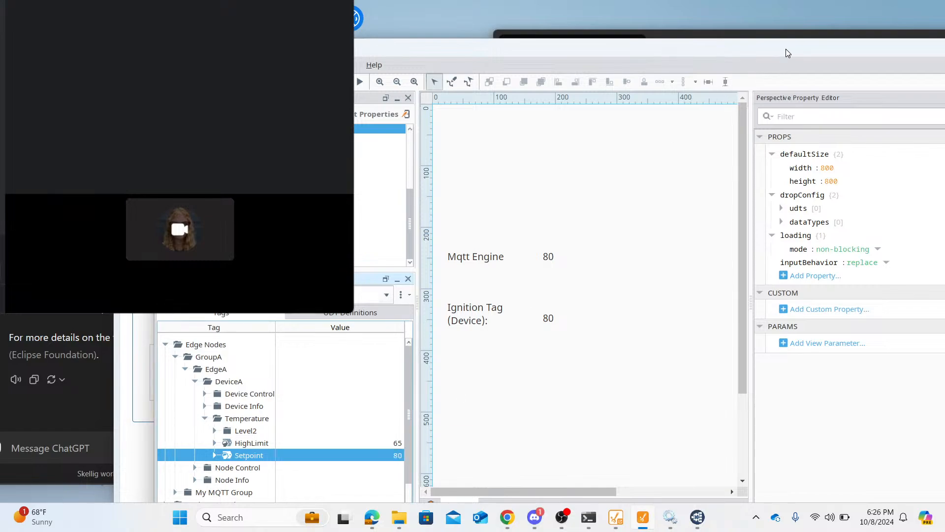
- Back in Chariot, expand GroupA's DCMD and DDATA branches under spBv1.0 and view the DDATA message of DeviceA
{"action": "left_click_drag", "start_coordinate": [786, 52], "coordinate": [735, 329]}
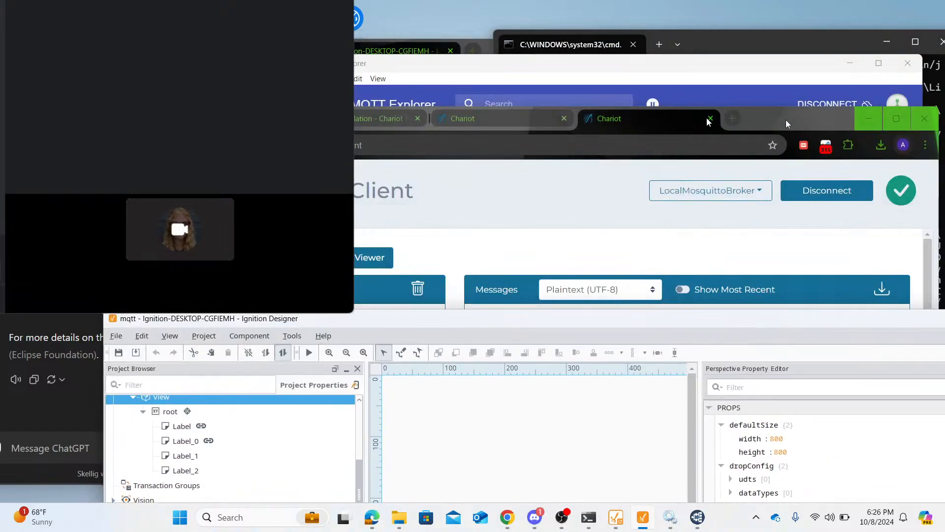
{"action": "left_click", "coordinate": [821, 122]}
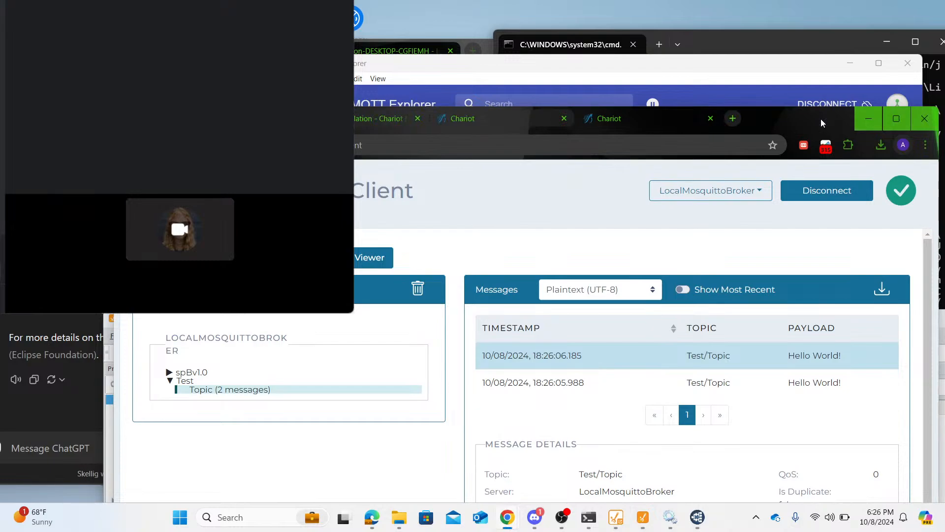
{"action": "left_click", "coordinate": [170, 373]}
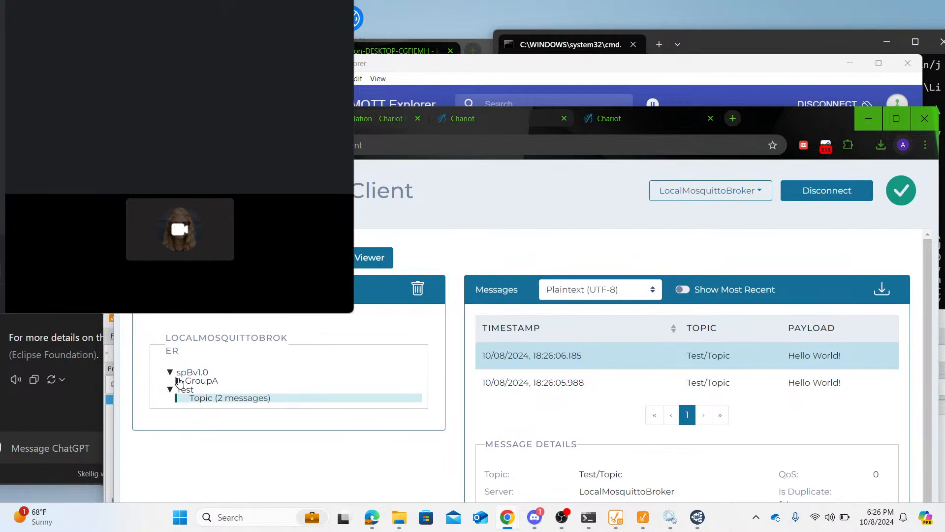
{"action": "left_click", "coordinate": [179, 381]}
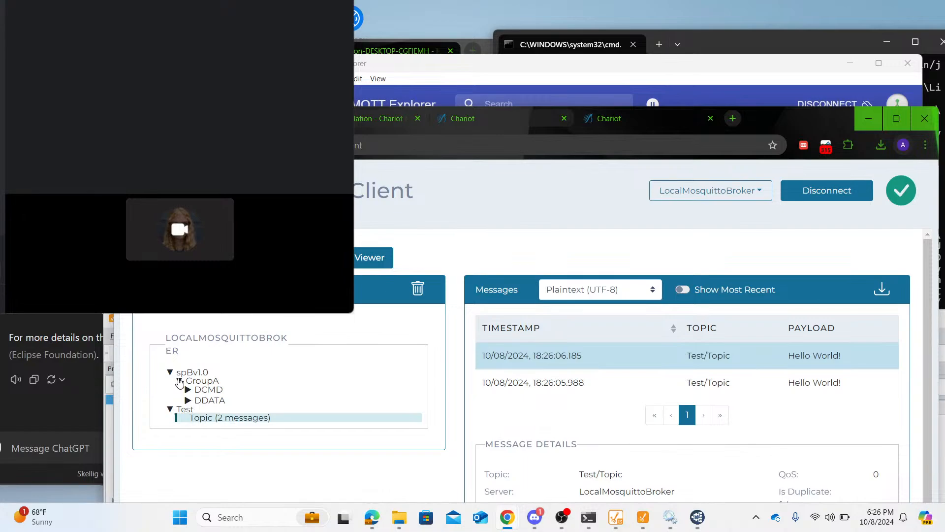
{"action": "left_click", "coordinate": [192, 390]}
{"action": "left_click", "coordinate": [206, 419]}
{"action": "left_click", "coordinate": [213, 428]}
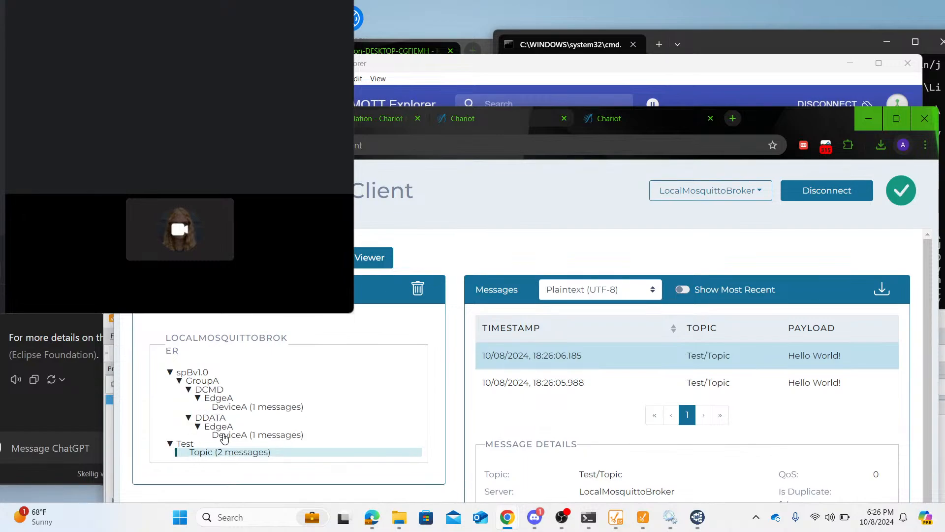
{"action": "left_click", "coordinate": [224, 436]}
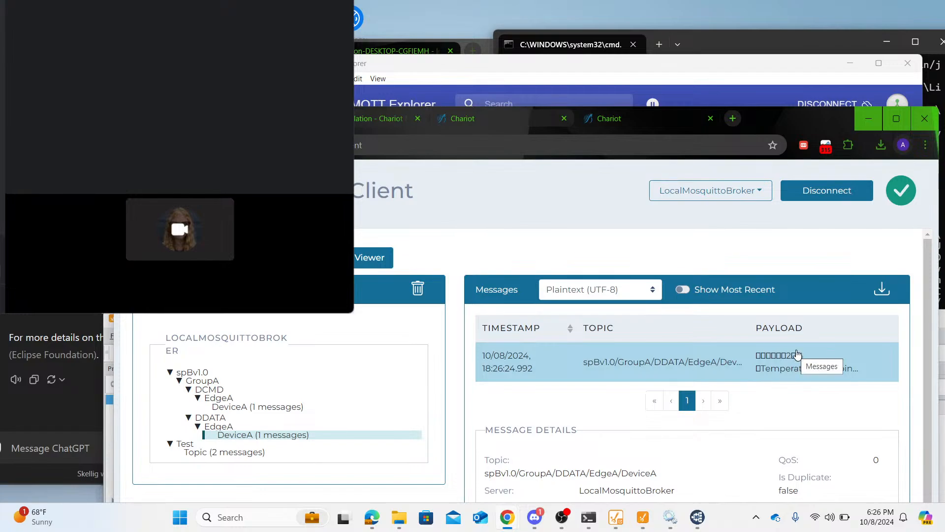
- Switch to MQTT Explorer, expand spBv1.0/GroupA down to both DeviceA topics, and view the raw DDATA payload
{"action": "mouse_move", "coordinate": [702, 519]}
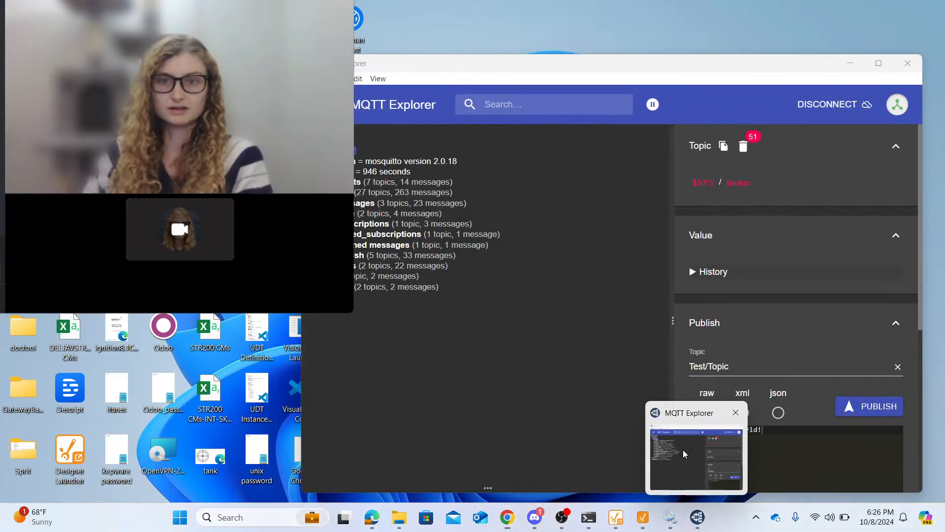
{"action": "left_click", "coordinate": [684, 450]}
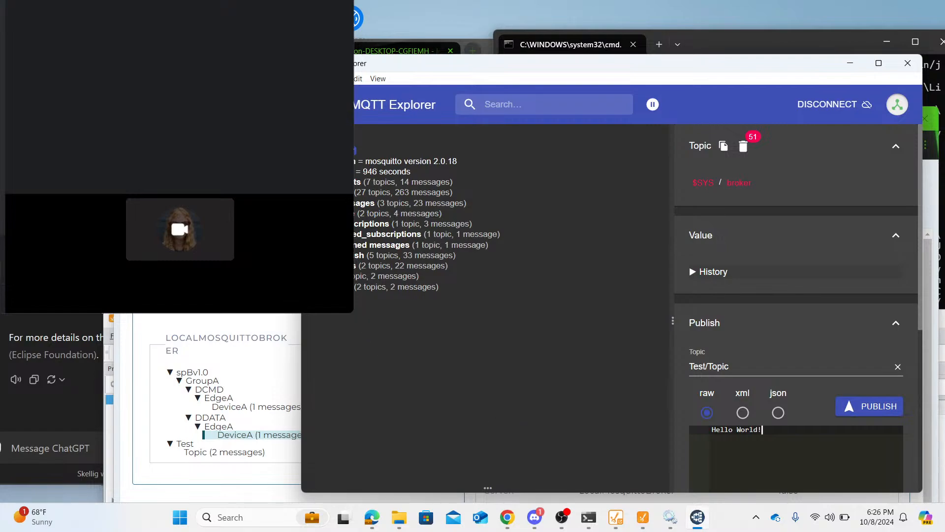
{"action": "left_click", "coordinate": [333, 276]}
{"action": "left_click", "coordinate": [333, 276]}
{"action": "left_click", "coordinate": [335, 287]}
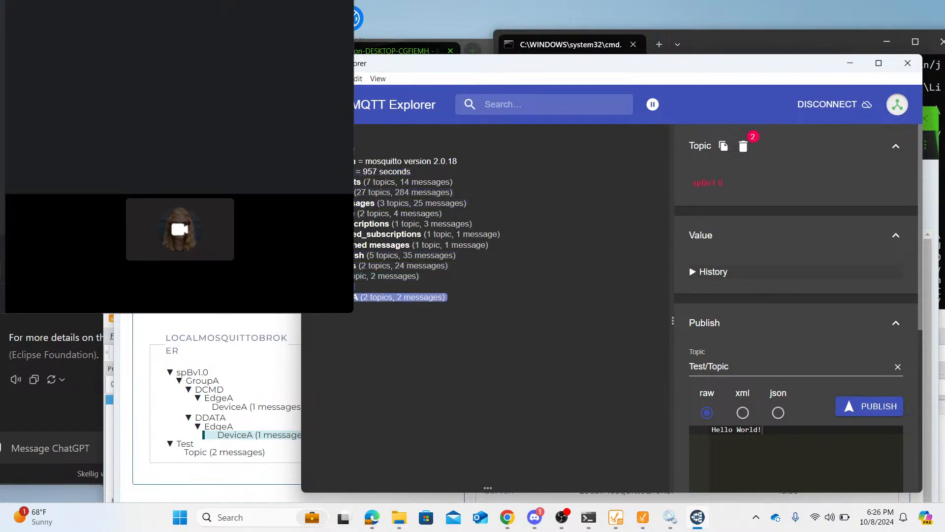
{"action": "left_click", "coordinate": [359, 298]}
{"action": "left_click", "coordinate": [360, 308]}
{"action": "left_click", "coordinate": [364, 318]}
{"action": "left_click", "coordinate": [369, 329]}
{"action": "left_click", "coordinate": [372, 339]}
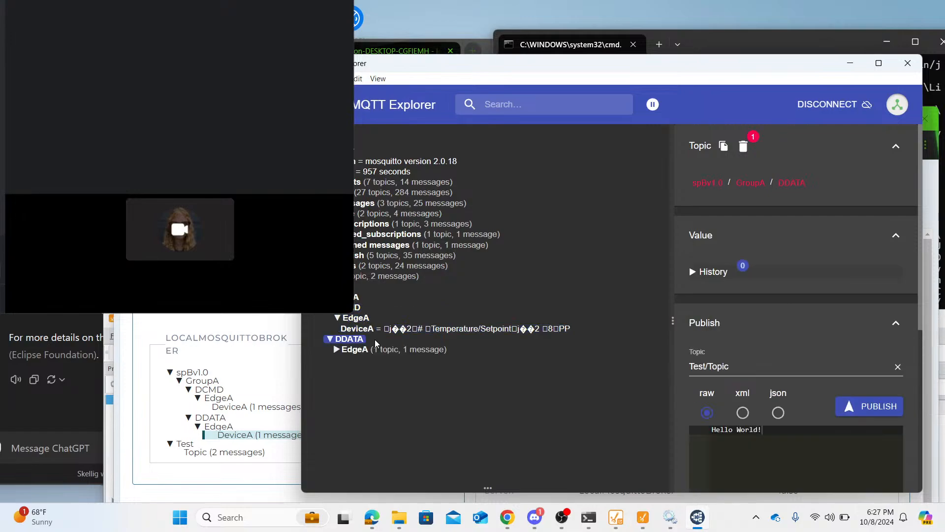
{"action": "left_click", "coordinate": [382, 347]}
{"action": "left_click", "coordinate": [392, 358]}
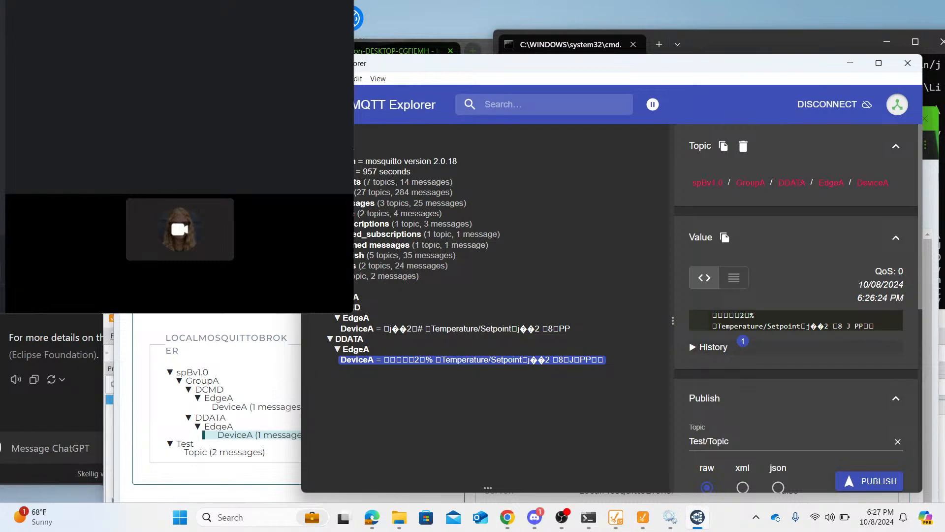
- Return to Chariot and decode the DeviceA messages as Sparkplug B
{"action": "key", "text": "alt+Tab"}
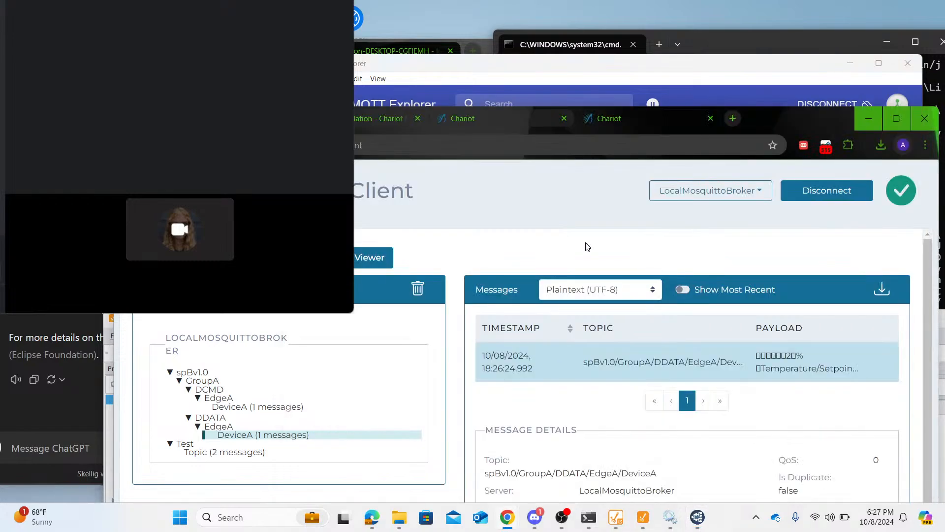
{"action": "left_click", "coordinate": [633, 296]}
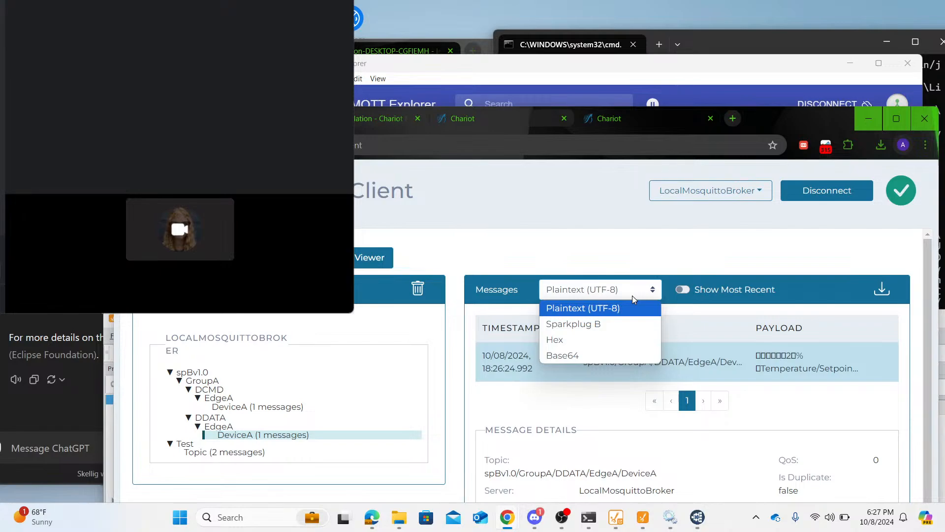
{"action": "left_click", "coordinate": [630, 324]}
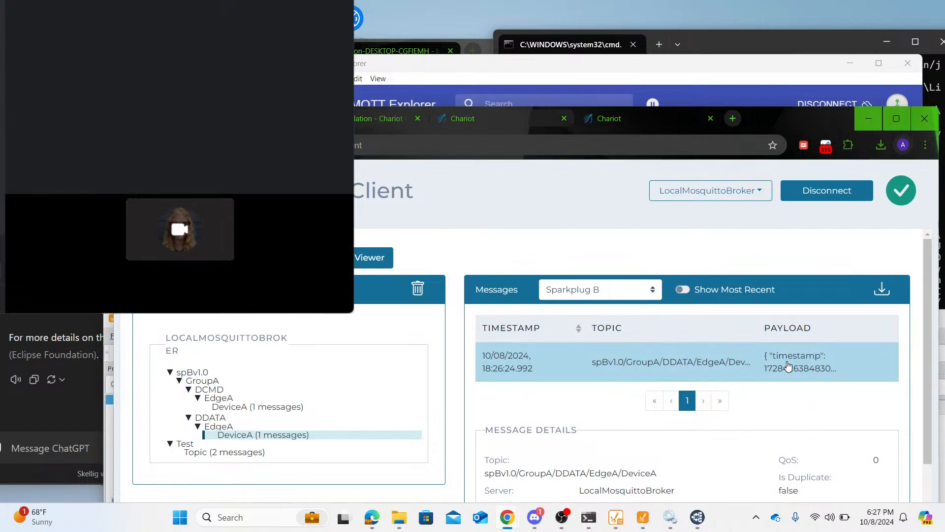
- Download the DeviceA DDATA messages, examine messages.txt in Notepad, and minimize it
{"action": "left_click_drag", "start_coordinate": [768, 112], "coordinate": [767, 55]}
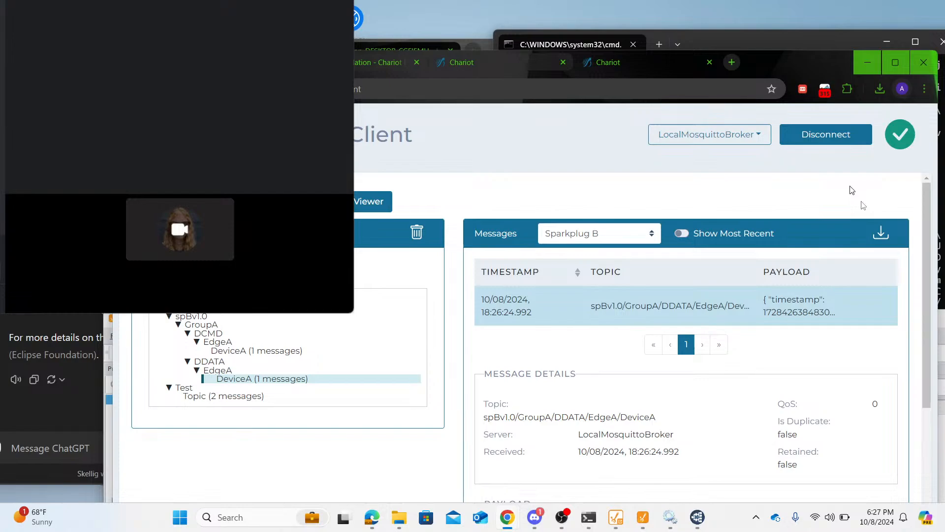
{"action": "left_click", "coordinate": [880, 232]}
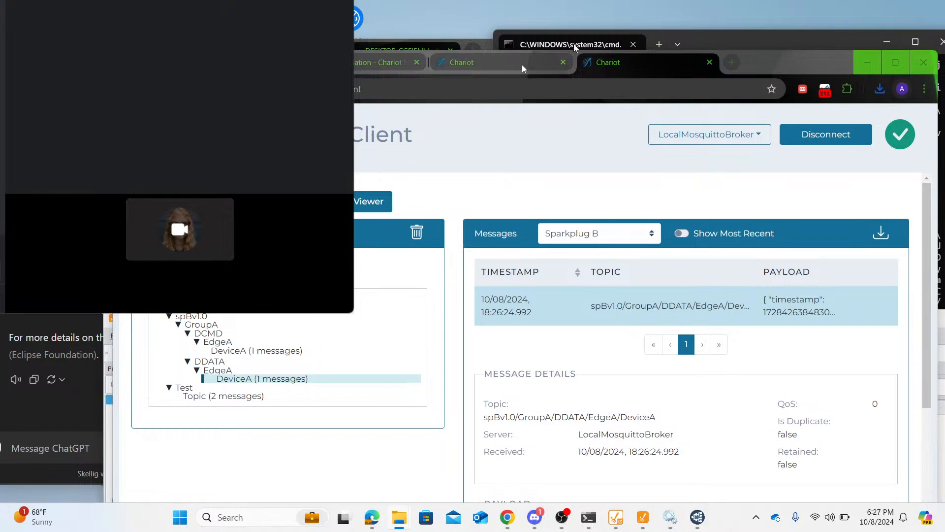
{"action": "mouse_move", "coordinate": [399, 518]}
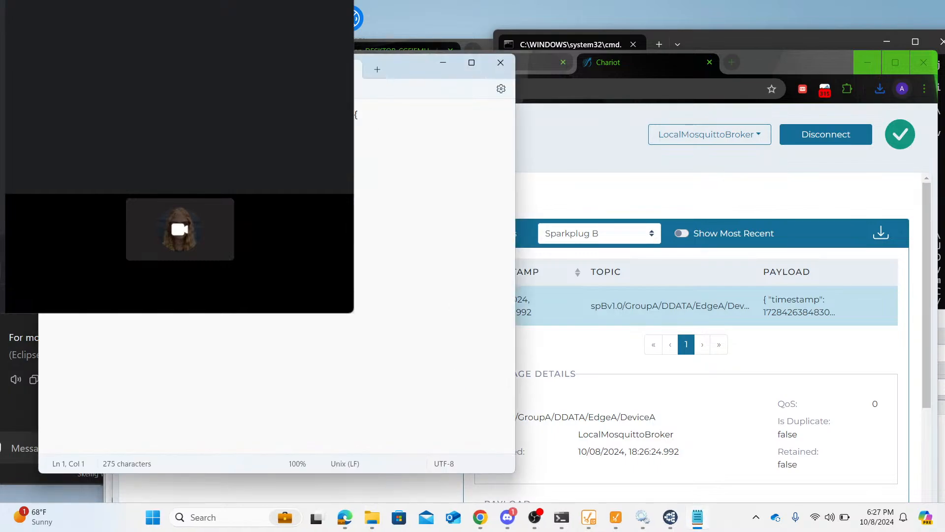
{"action": "left_click_drag", "start_coordinate": [410, 72], "coordinate": [810, 127]}
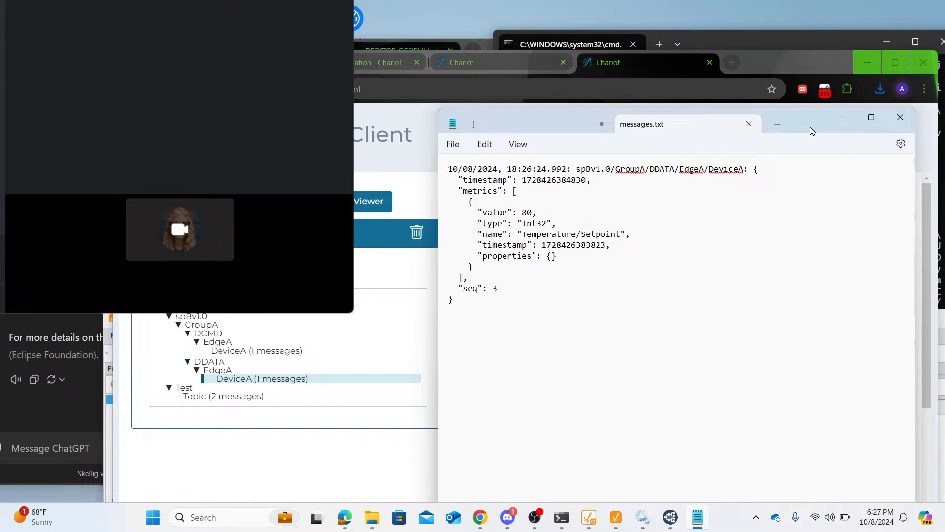
{"action": "left_click", "coordinate": [842, 116]}
- Examine the decoded DDATA payload in Chariot's message details, and open the DCMD message of DeviceA
{"action": "scroll", "coordinate": [765, 341], "scroll_direction": "down", "scroll_amount": 4}
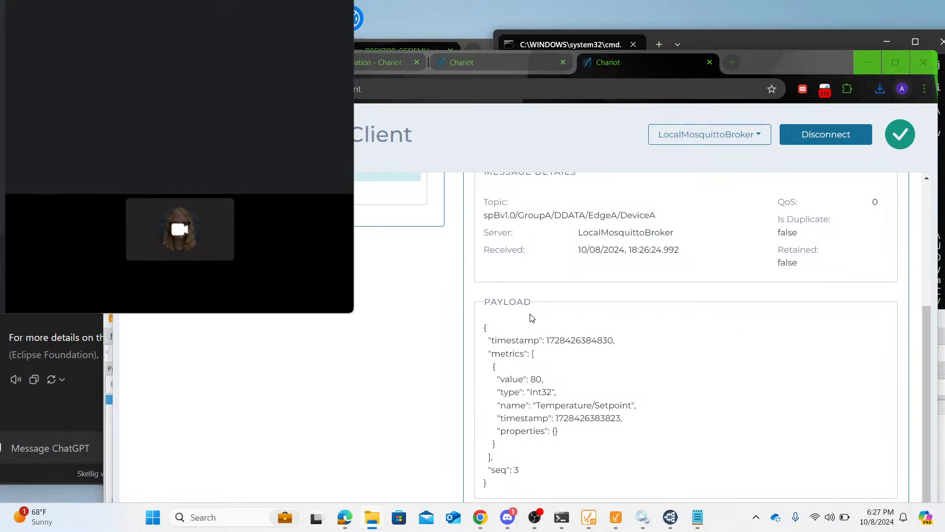
{"action": "scroll", "coordinate": [503, 367], "scroll_direction": "up", "scroll_amount": 4}
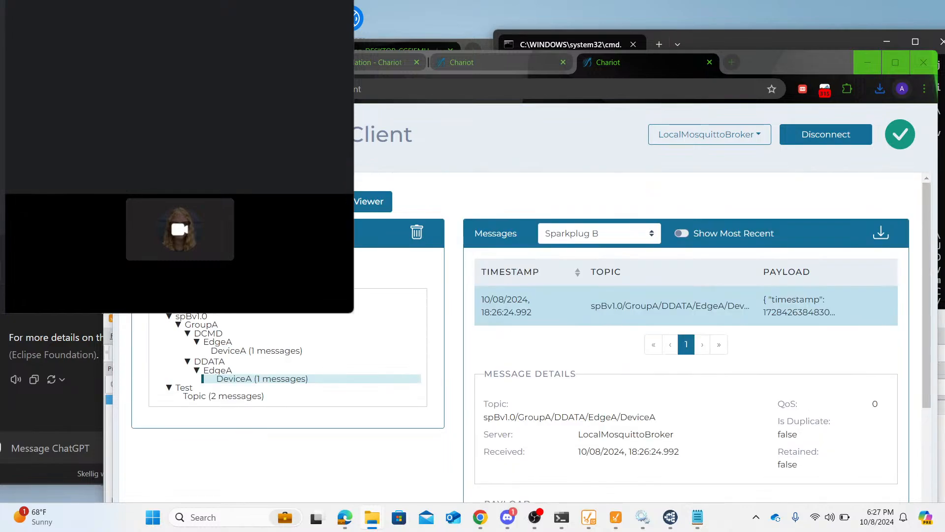
{"action": "left_click", "coordinate": [253, 350]}
{"action": "scroll", "coordinate": [591, 320], "scroll_direction": "down", "scroll_amount": 4}
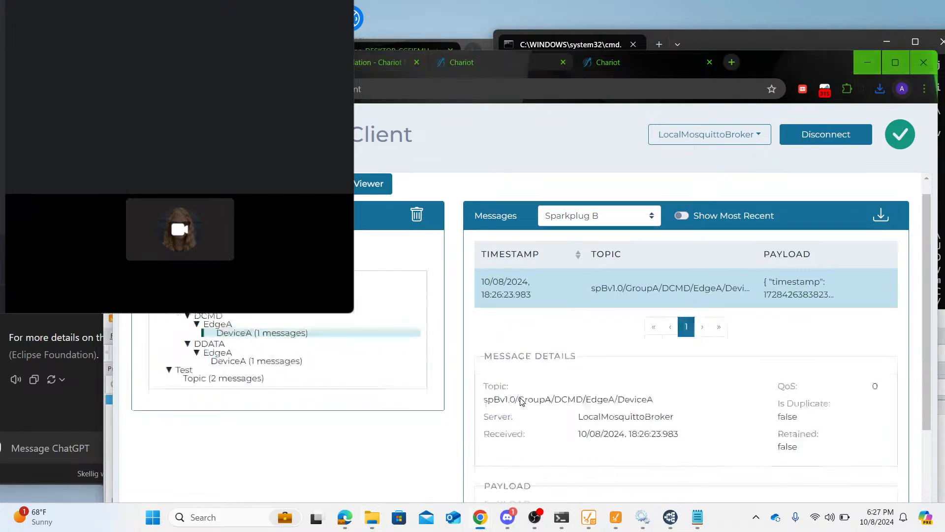
- Examine the message details and decoded Sparkplug B payload of DeviceA's DCMD message
{"action": "scroll", "coordinate": [660, 294], "scroll_direction": "up", "scroll_amount": 4}
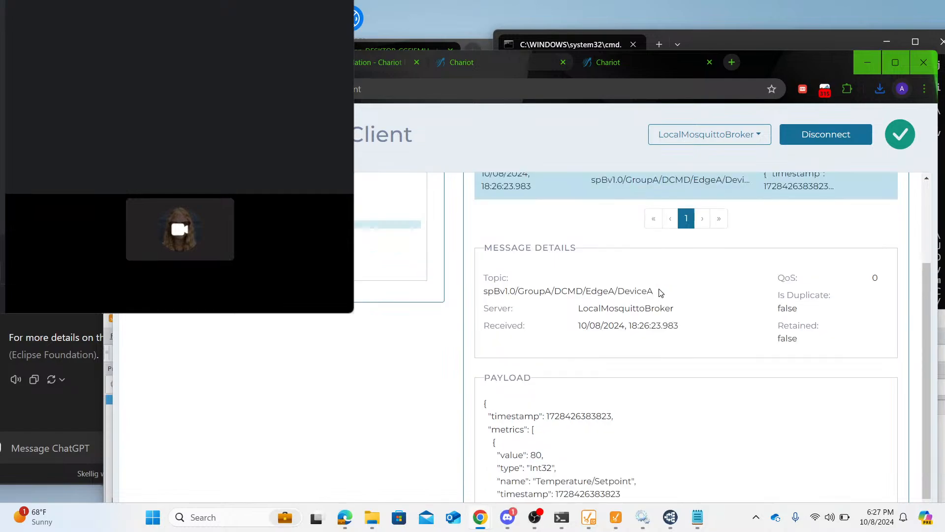
{"action": "scroll", "coordinate": [660, 294], "scroll_direction": "down", "scroll_amount": 3}
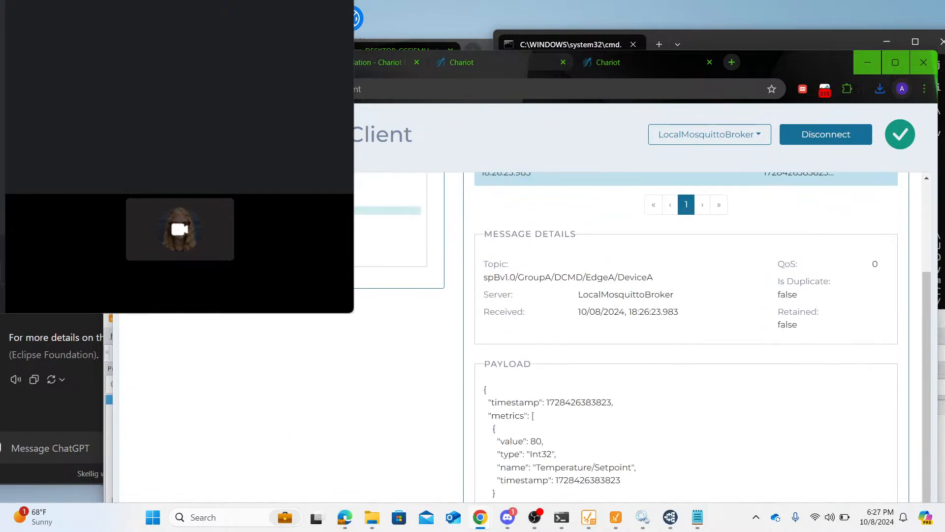
{"action": "left_click_drag", "start_coordinate": [577, 294], "coordinate": [687, 293]}
{"action": "left_click", "coordinate": [687, 294]}
{"action": "scroll", "coordinate": [687, 293], "scroll_direction": "up", "scroll_amount": 3}
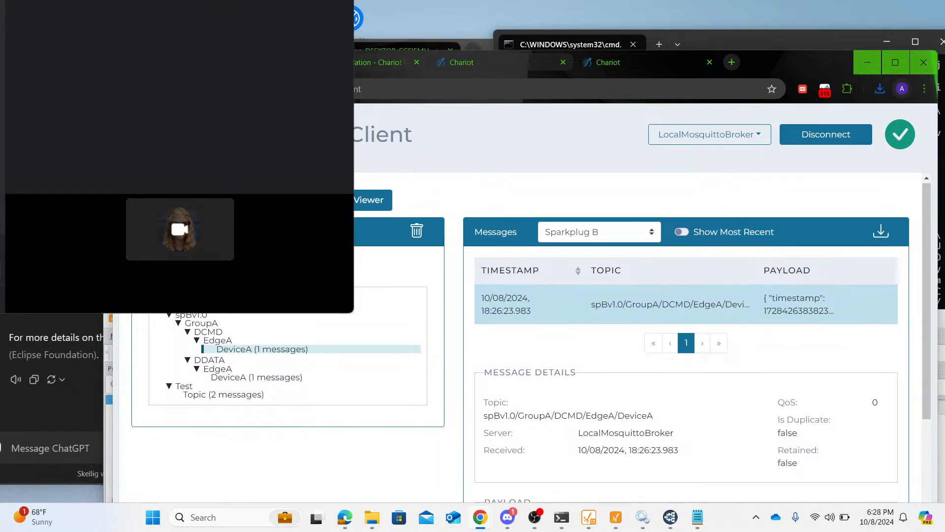
{"action": "key", "text": "alt+Tab"}
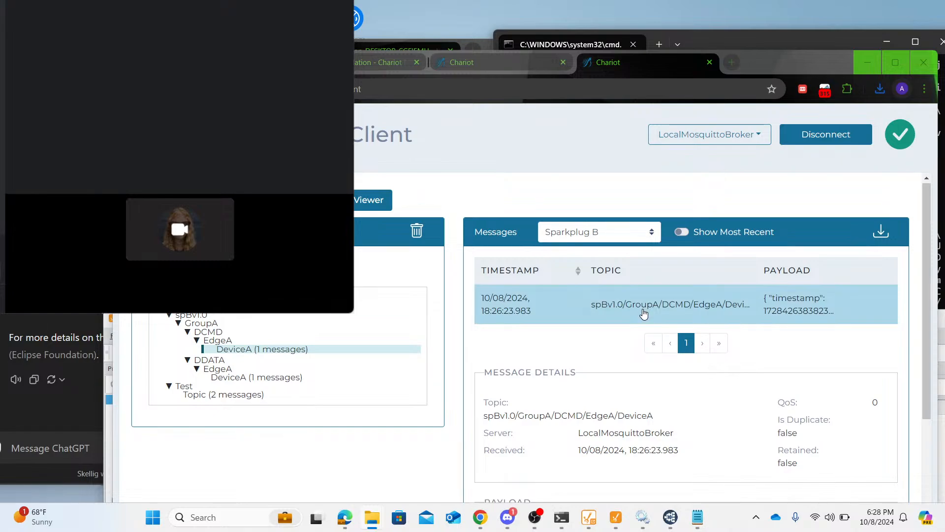
{"action": "left_click", "coordinate": [932, 212]}
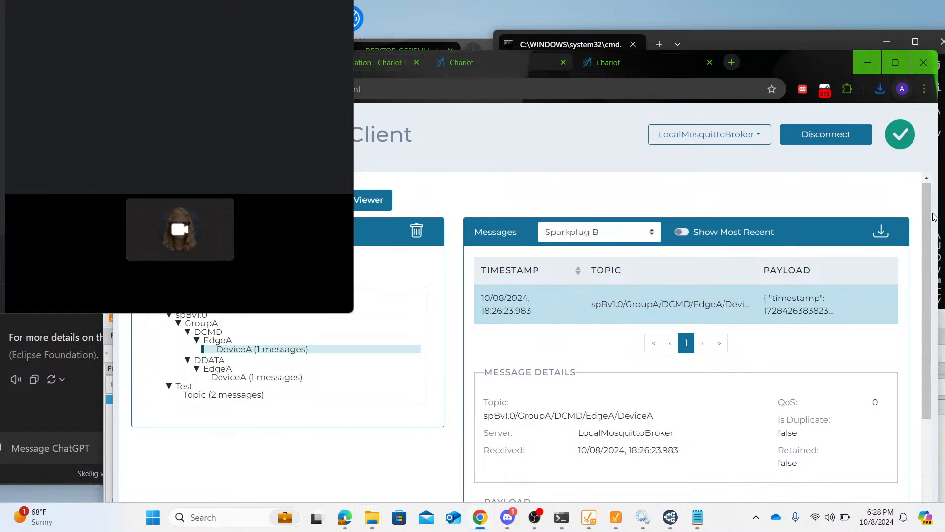
{"action": "left_click_drag", "start_coordinate": [929, 211], "coordinate": [944, 343]}
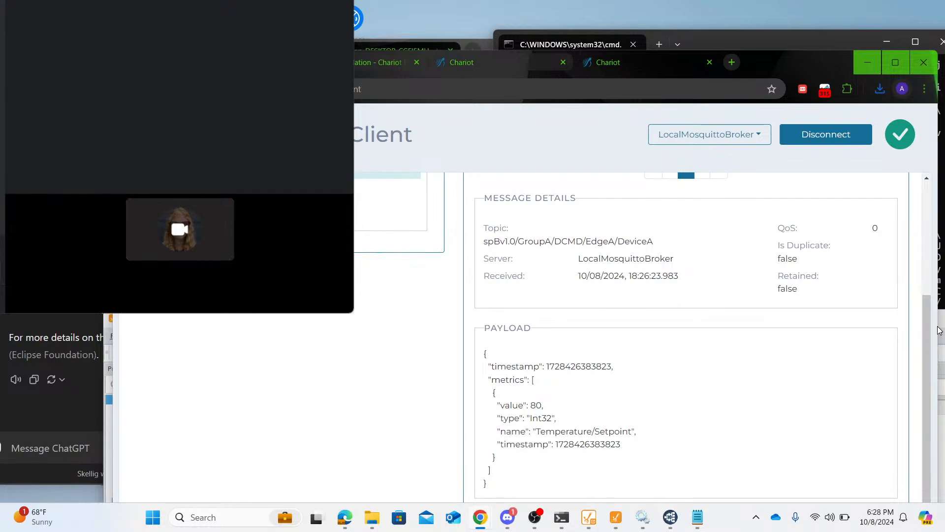
{"action": "scroll", "coordinate": [924, 275], "scroll_direction": "up", "scroll_amount": 3}
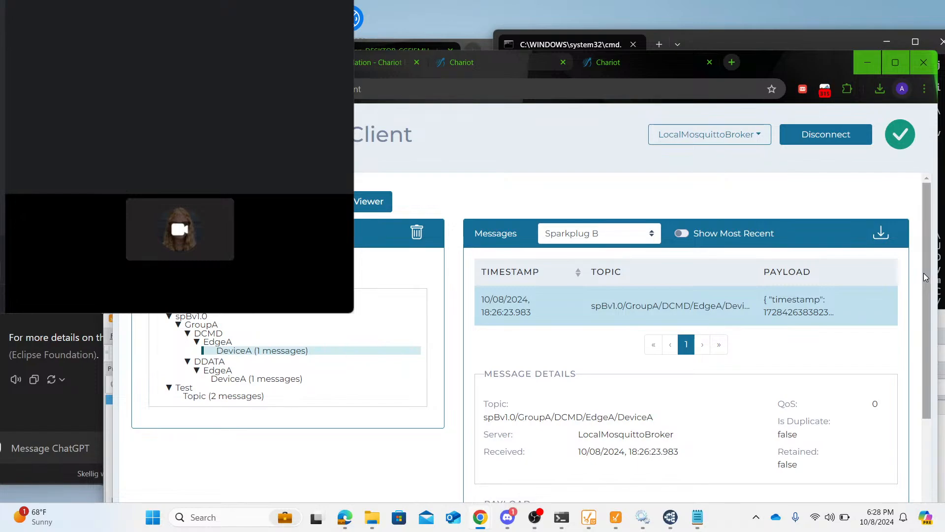
{"action": "left_click_drag", "start_coordinate": [929, 261], "coordinate": [931, 221]}
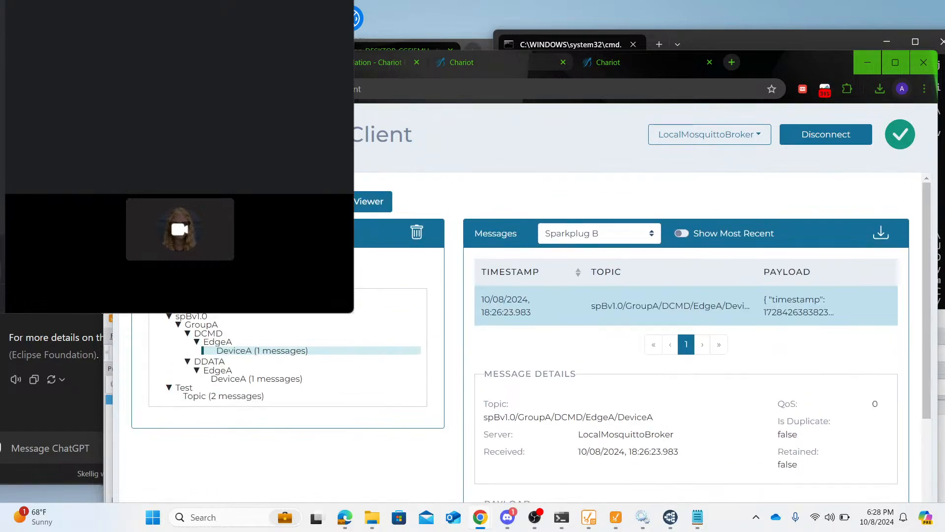
{"action": "left_click_drag", "start_coordinate": [113, 394], "coordinate": [111, 394]}
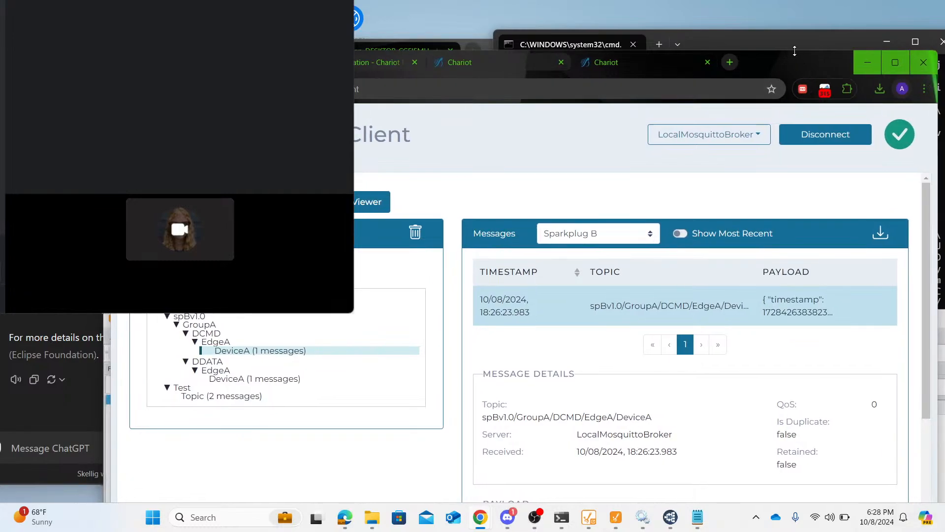
{"action": "left_click_drag", "start_coordinate": [794, 51], "coordinate": [794, 71]}
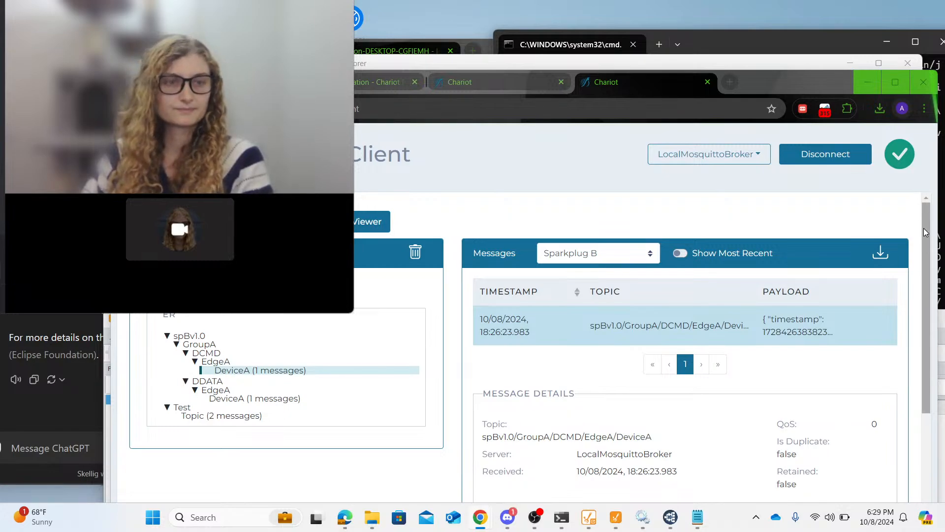
{"action": "left_click_drag", "start_coordinate": [927, 235], "coordinate": [930, 413]}
{"action": "scroll", "coordinate": [929, 413], "scroll_direction": "up", "scroll_amount": 4}
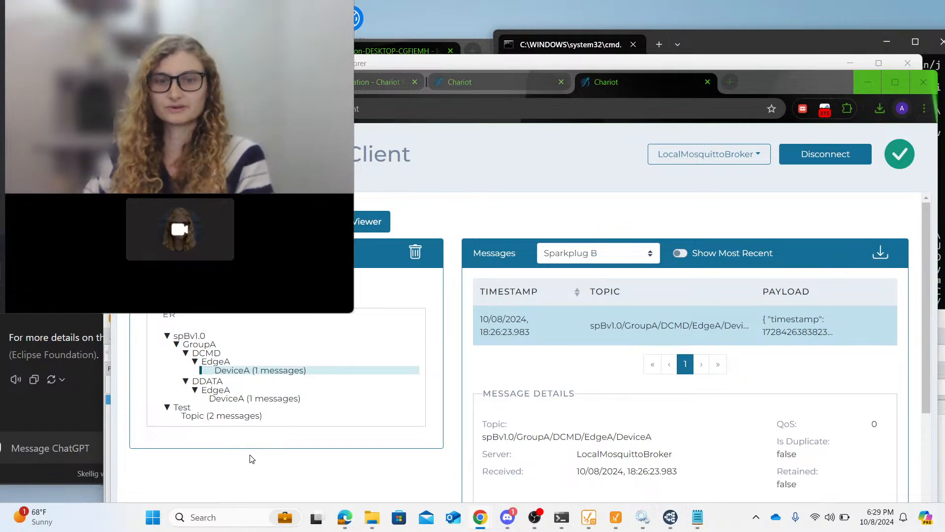
- Switch to PowerPoint and create a new presentation from the Scientific findings presentation template
{"action": "left_click", "coordinate": [199, 516]}
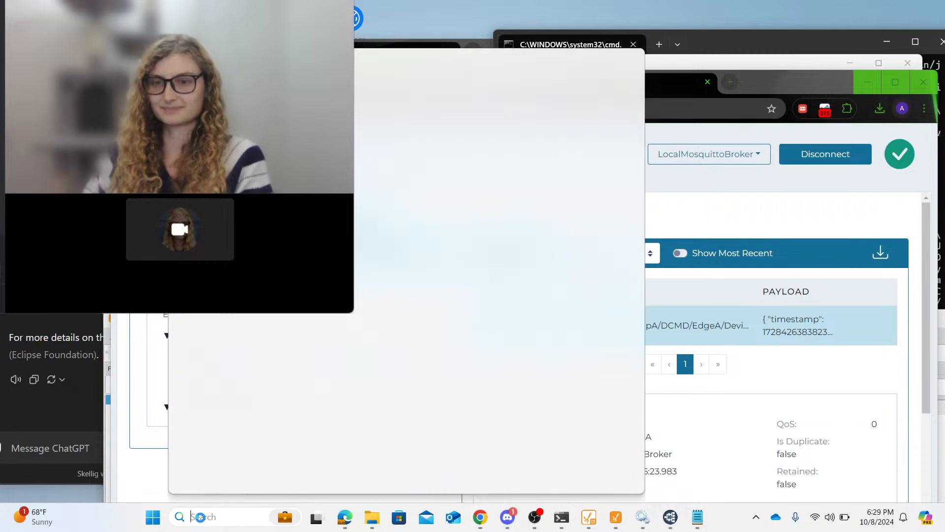
{"action": "type", "text": "power"}
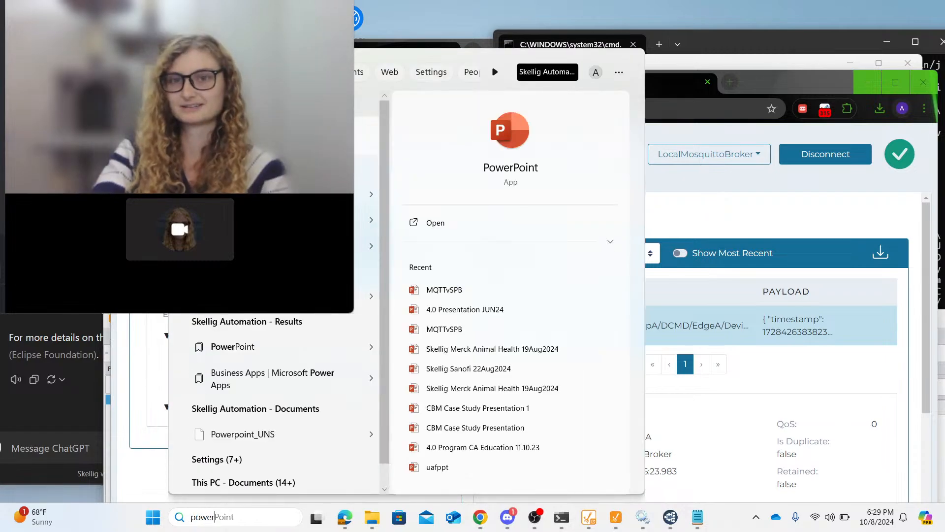
{"action": "left_click", "coordinate": [504, 164]}
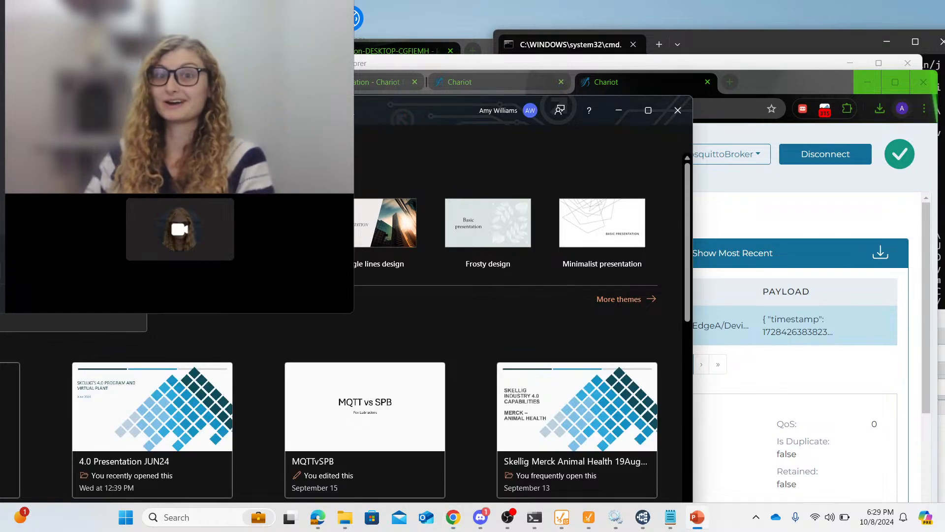
{"action": "left_click_drag", "start_coordinate": [348, 110], "coordinate": [563, 144]}
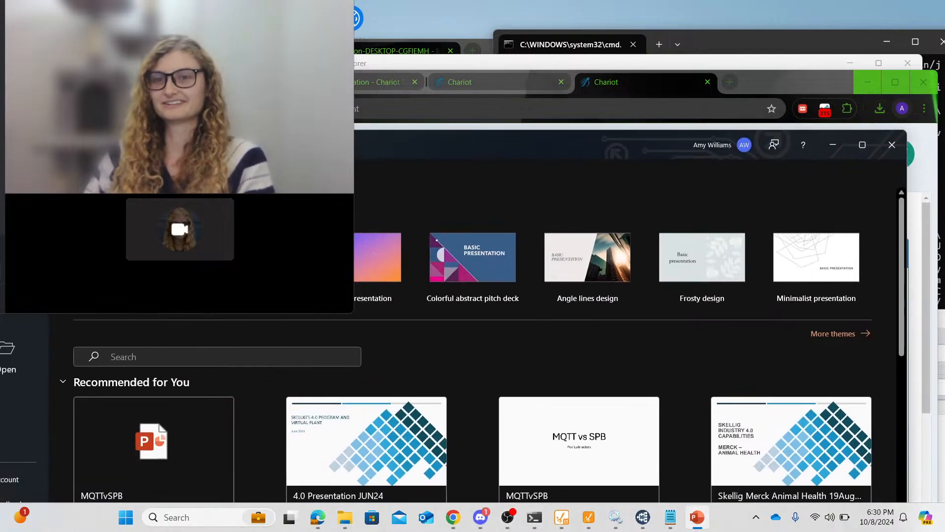
{"action": "left_click", "coordinate": [340, 257]}
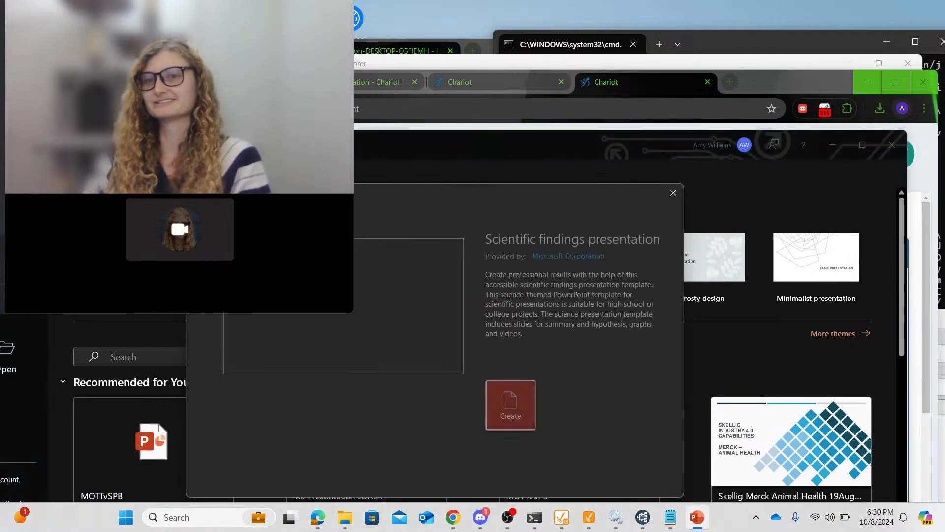
{"action": "left_click", "coordinate": [517, 402]}
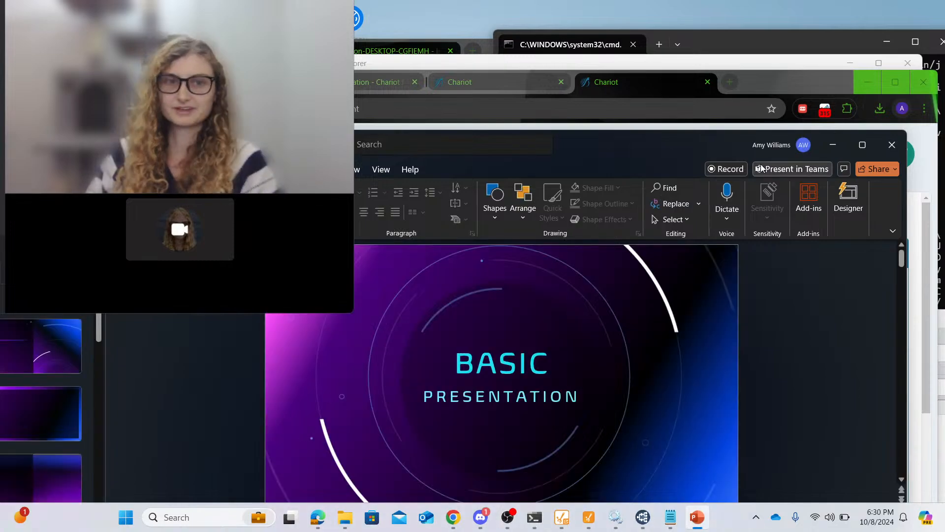
- Replace the title slide's word BASIC with the copied text, keeping text only
{"action": "left_click", "coordinate": [468, 377]}
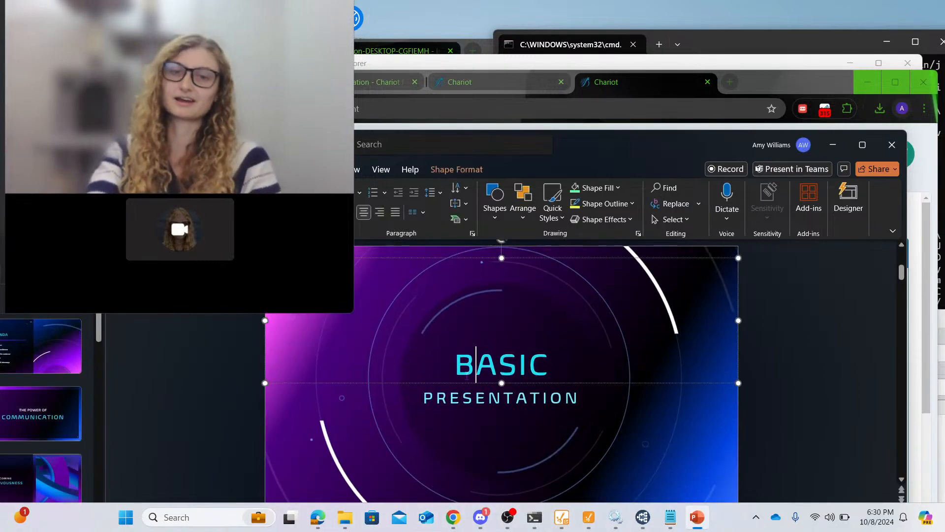
{"action": "double_click", "coordinate": [468, 376]}
{"action": "key", "text": "BackSpace"}
{"action": "key", "text": "ctrl+v"}
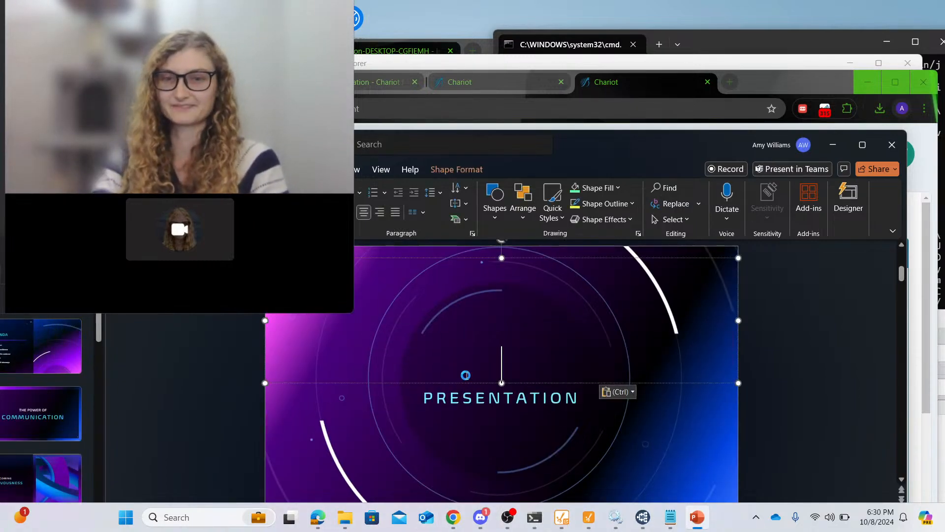
{"action": "left_click", "coordinate": [618, 392]}
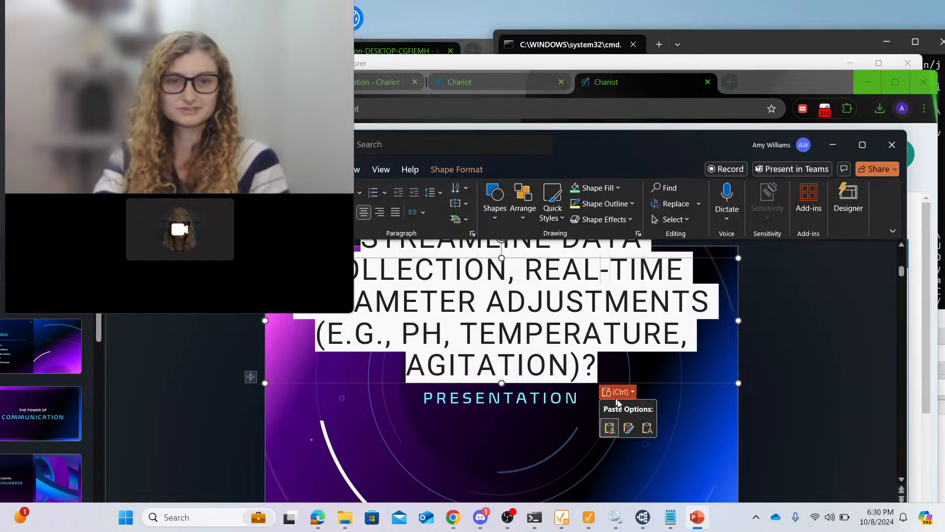
{"action": "left_click", "coordinate": [647, 428]}
- Clear the subtitle text on the title slide and delete its empty placeholder
{"action": "left_click", "coordinate": [530, 398]}
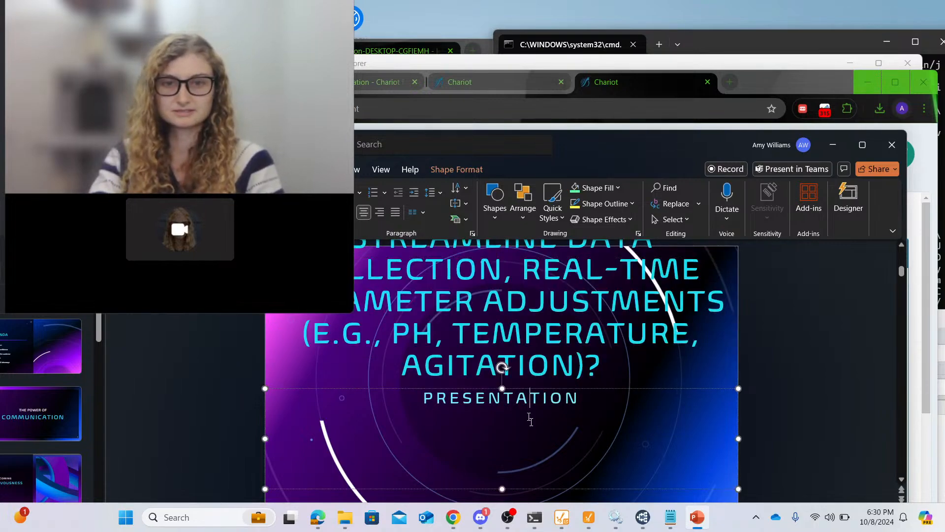
{"action": "key", "text": "ctrl+a"}
{"action": "key", "text": "BackSpace"}
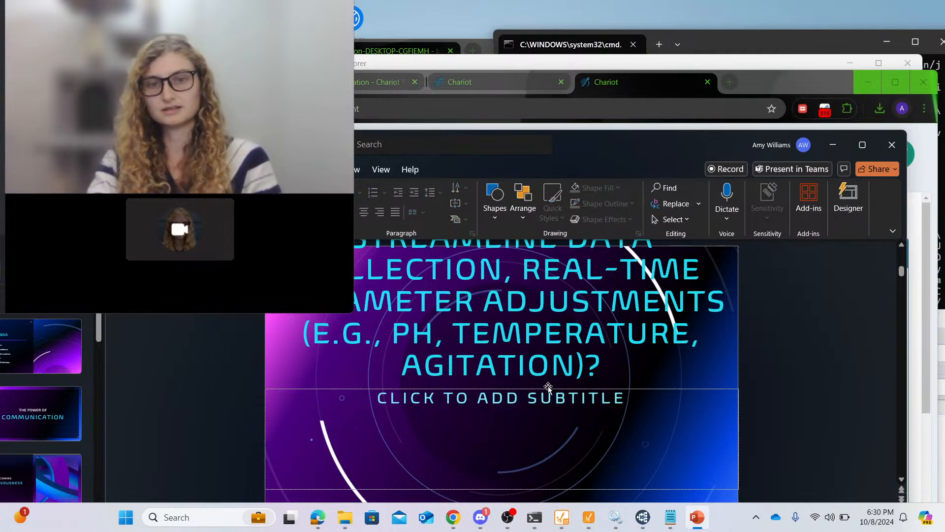
{"action": "left_click", "coordinate": [550, 369]}
{"action": "left_click", "coordinate": [553, 388]}
{"action": "key", "text": "Delete"}
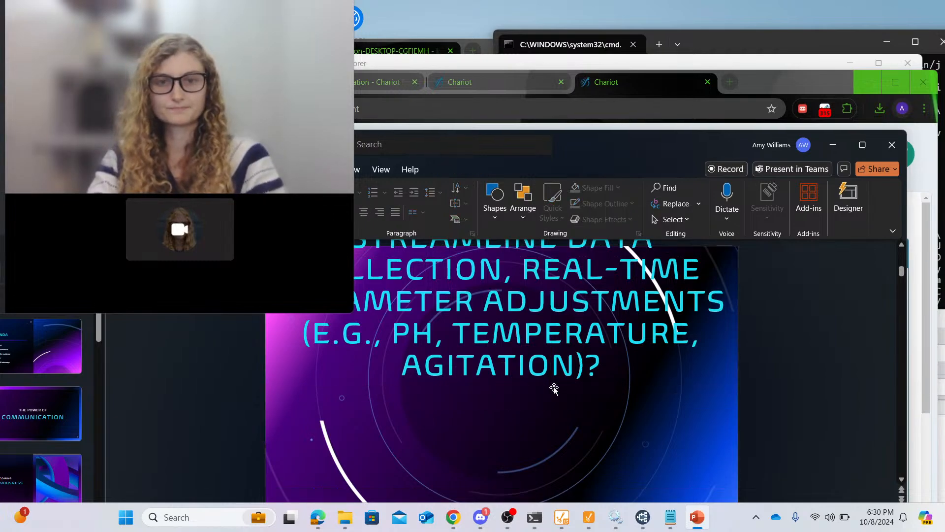
- Replace the whole slide title with BIOREACTOR EXAMPLE WITH MQTT
{"action": "left_click", "coordinate": [554, 367]}
{"action": "left_click_drag", "start_coordinate": [567, 384], "coordinate": [569, 530]}
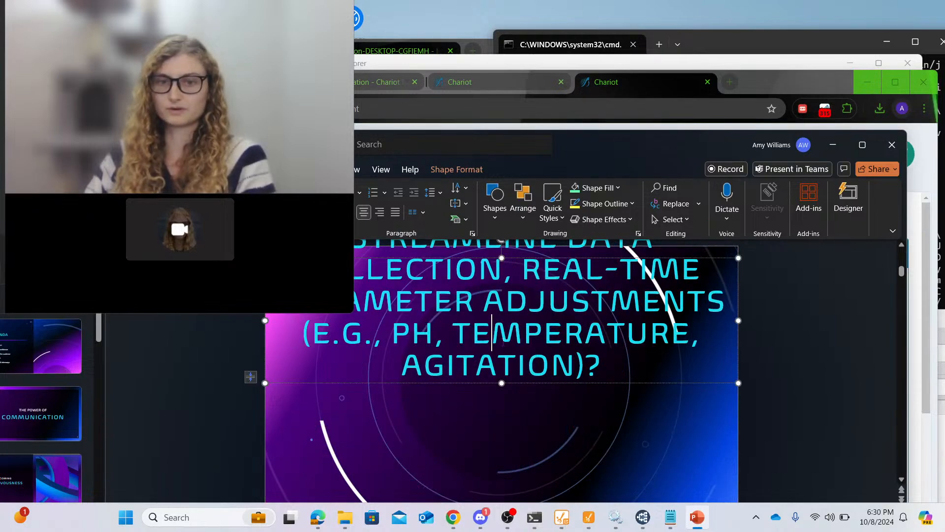
{"action": "triple_click", "coordinate": [503, 342]}
{"action": "key", "text": "BackSpace"}
{"action": "type", "text": "BIOREAC"}
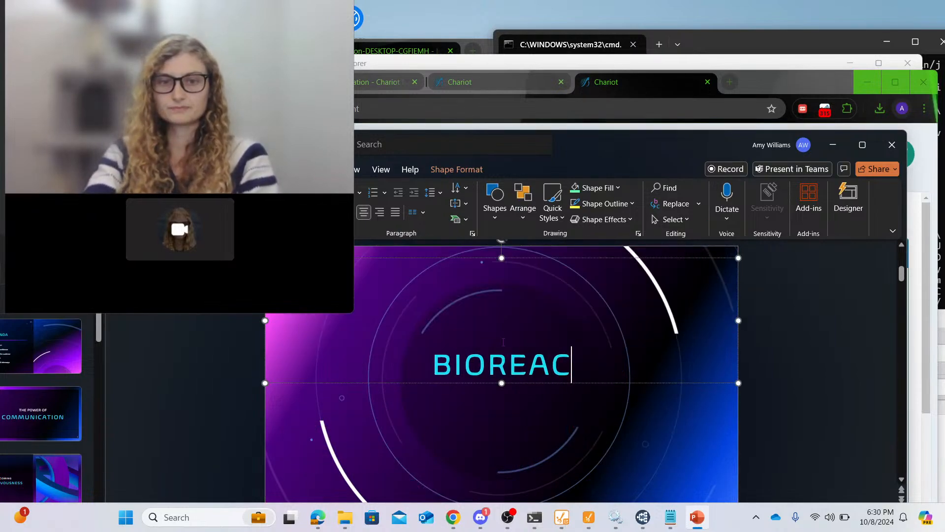
{"action": "type", "text": "TOR EXAMPLE"}
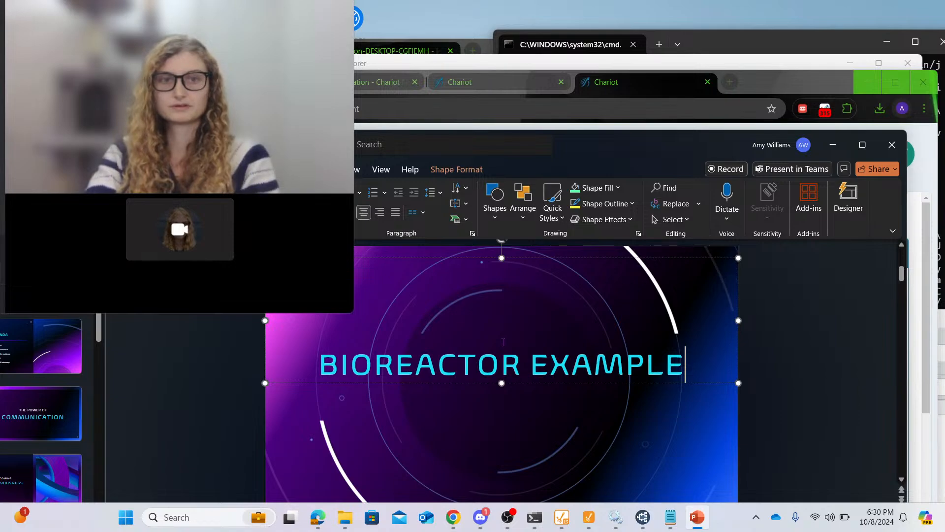
{"action": "left_click_drag", "start_coordinate": [686, 143], "coordinate": [752, 80]}
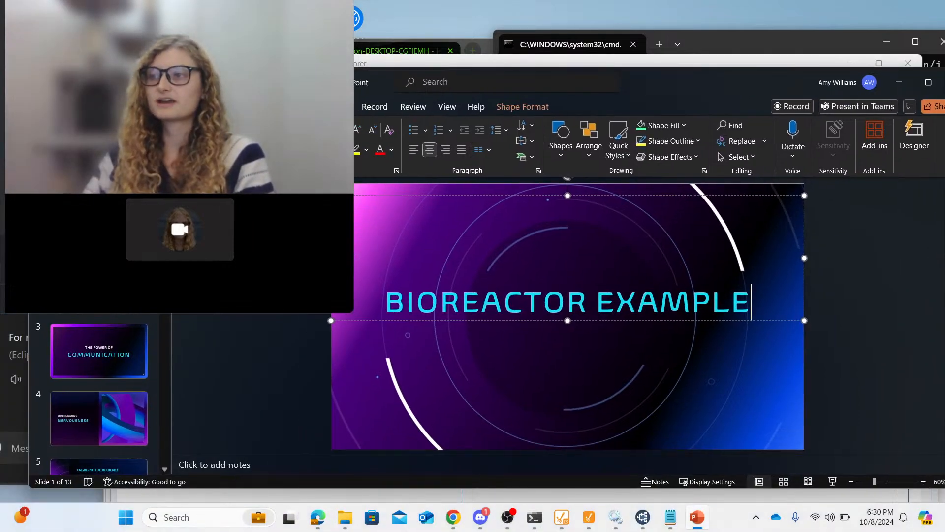
{"action": "type", "text": "WITH MQT"}
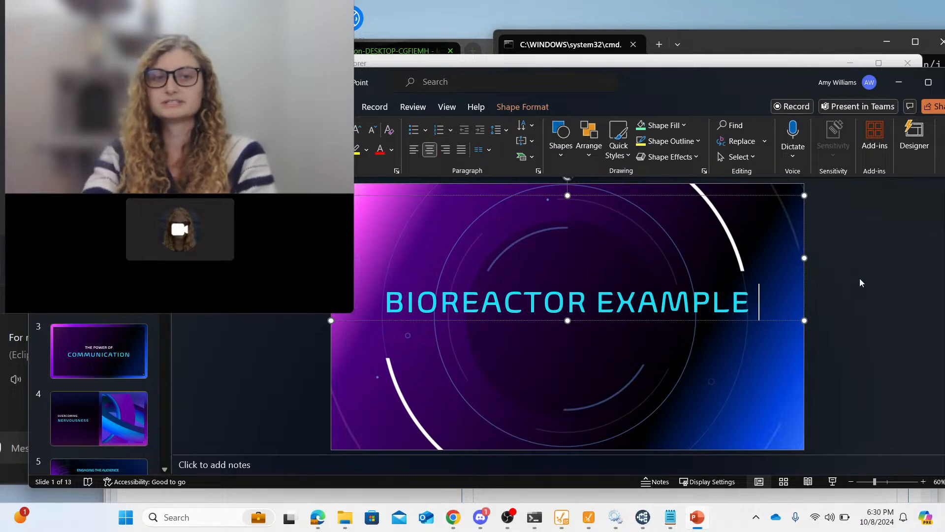
{"action": "type", "text": "T"}
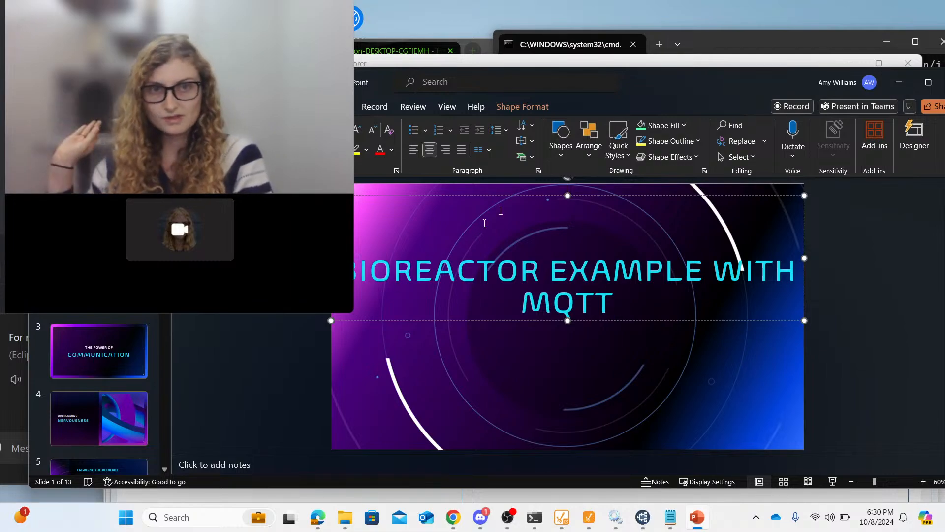
- Minimize the presentation and reposition the browser window showing Chariot's MQTT Client
{"action": "left_click", "coordinate": [894, 83]}
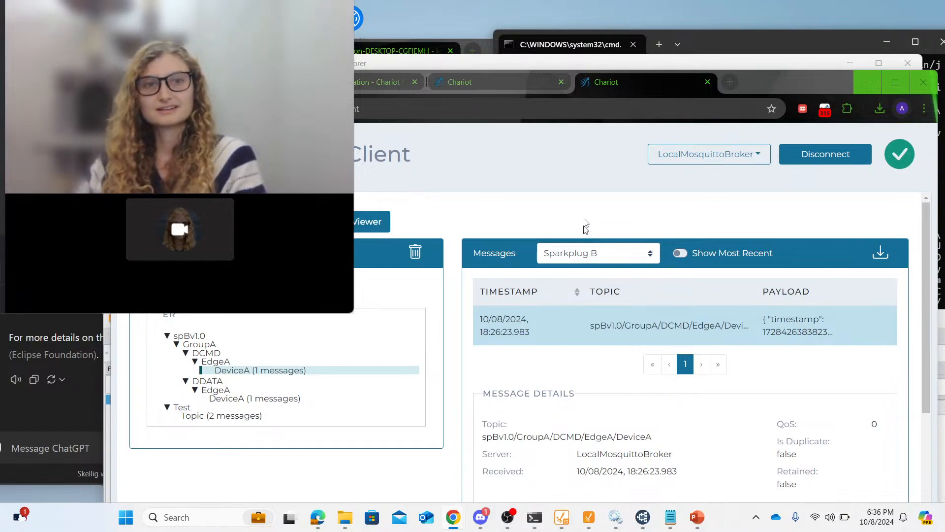
{"action": "left_click_drag", "start_coordinate": [774, 81], "coordinate": [781, 76]}
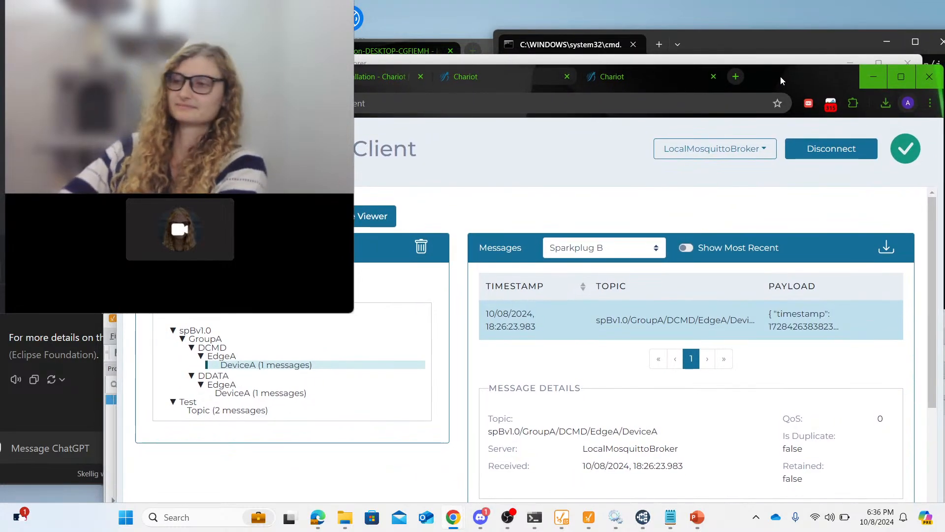